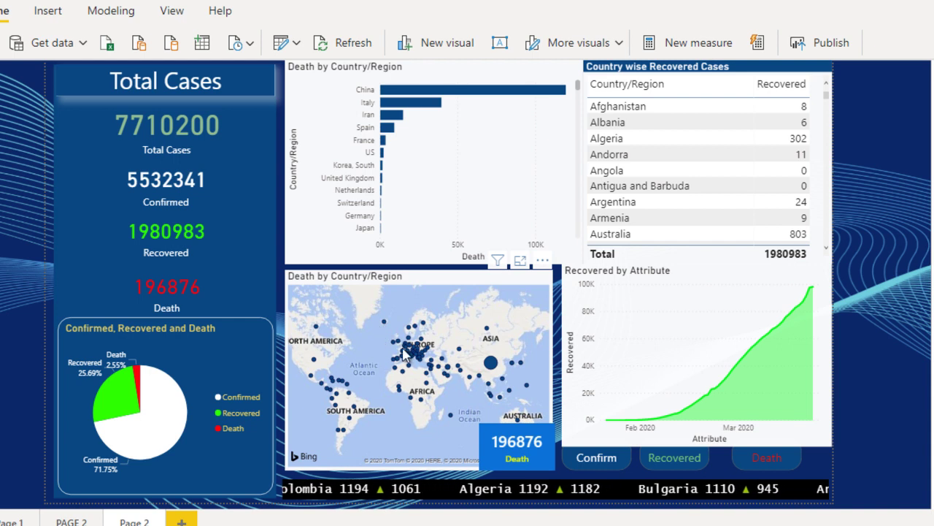
# Examine the deaths by country on the bubble map, panning from Asia across the Pacific to the Americas and back
pyautogui.moveTo(493, 370)
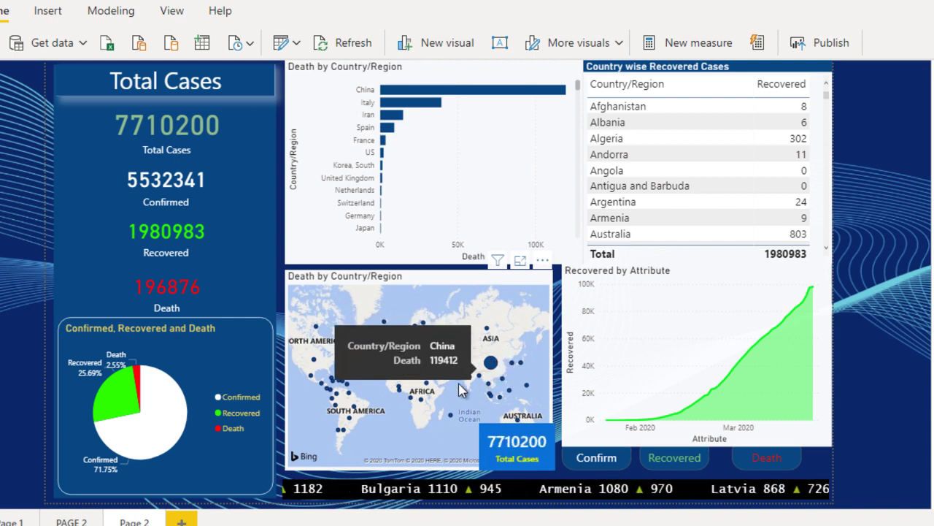
pyautogui.moveTo(448, 398)
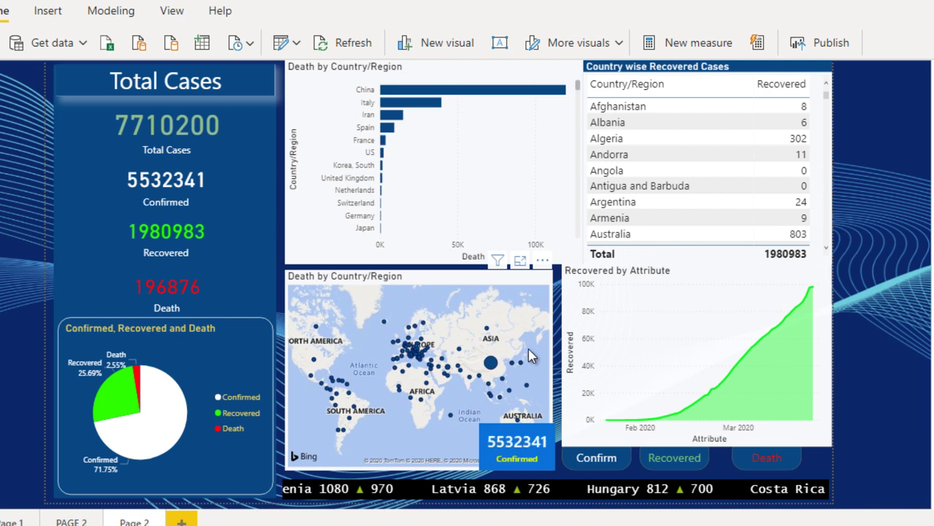
pyautogui.moveTo(529, 348); pyautogui.dragTo(359, 378)
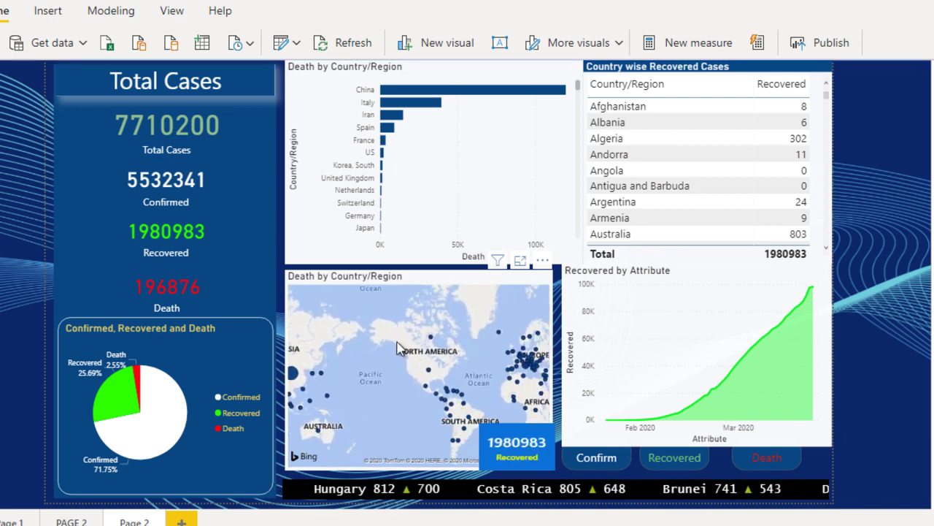
pyautogui.click(535, 339)
pyautogui.moveTo(535, 340); pyautogui.dragTo(441, 341)
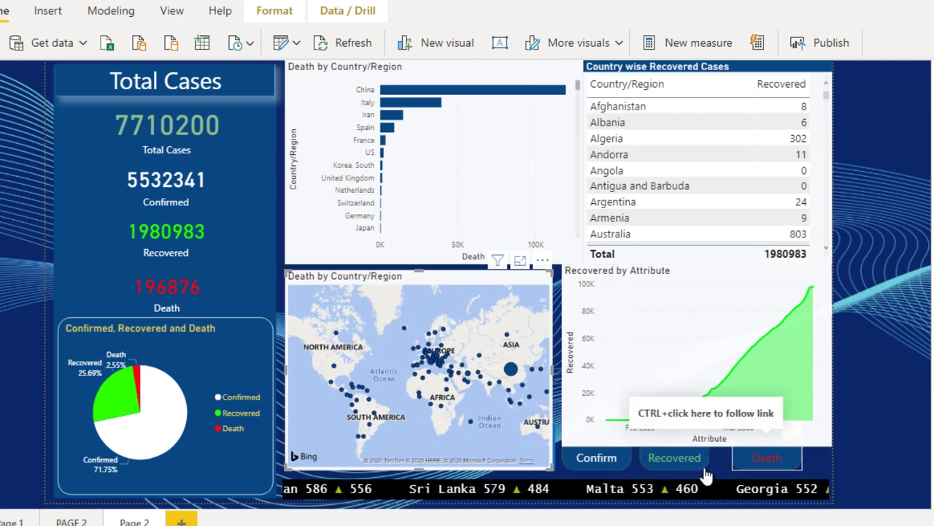
# Switch the country table and trend chart through the Confirm, Recovered and Death views and inspect the death trend
pyautogui.keyDown('ctrl'); pyautogui.click(589, 461); pyautogui.keyUp('ctrl')
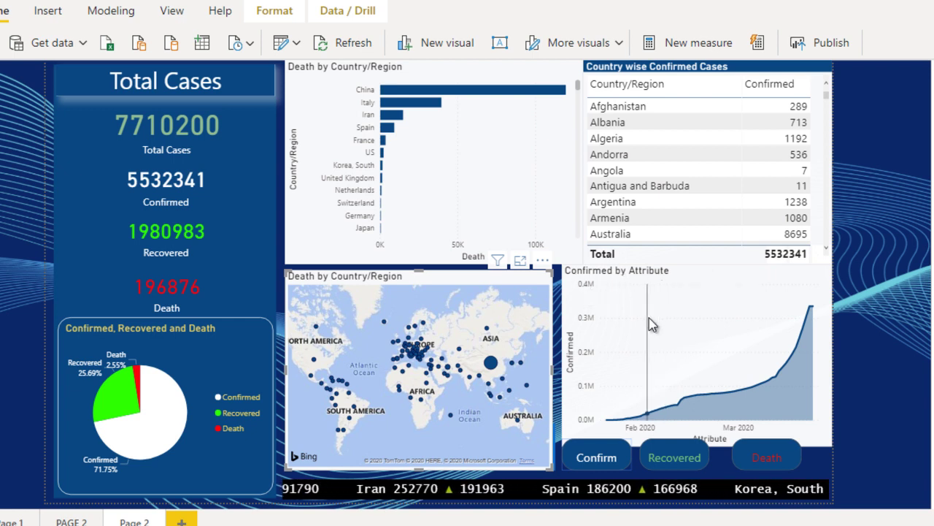
pyautogui.keyDown('ctrl'); pyautogui.click(674, 457); pyautogui.keyUp('ctrl')
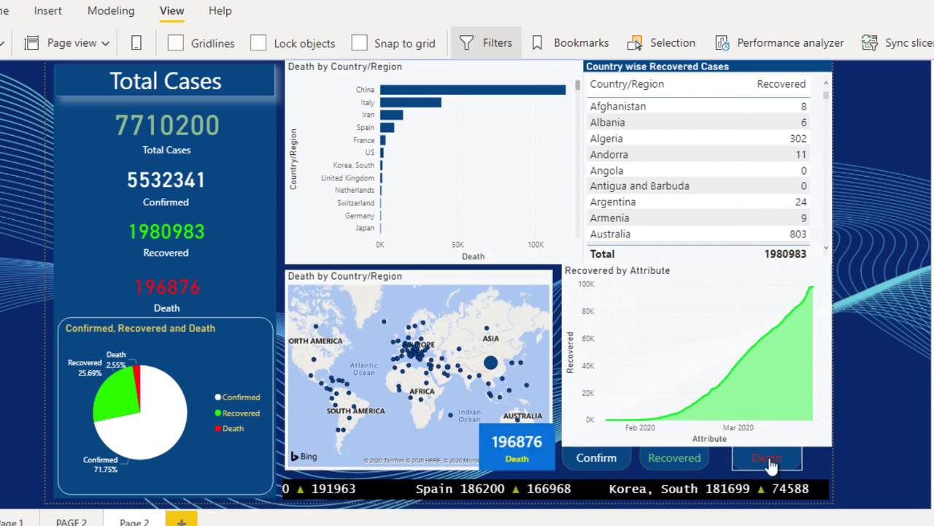
pyautogui.keyDown('ctrl'); pyautogui.click(766, 458); pyautogui.keyUp('ctrl')
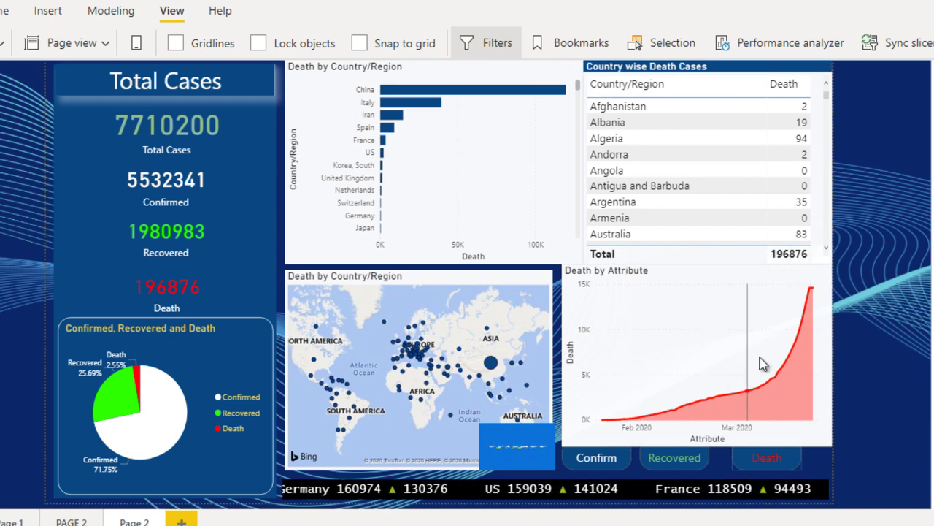
pyautogui.moveTo(815, 354)
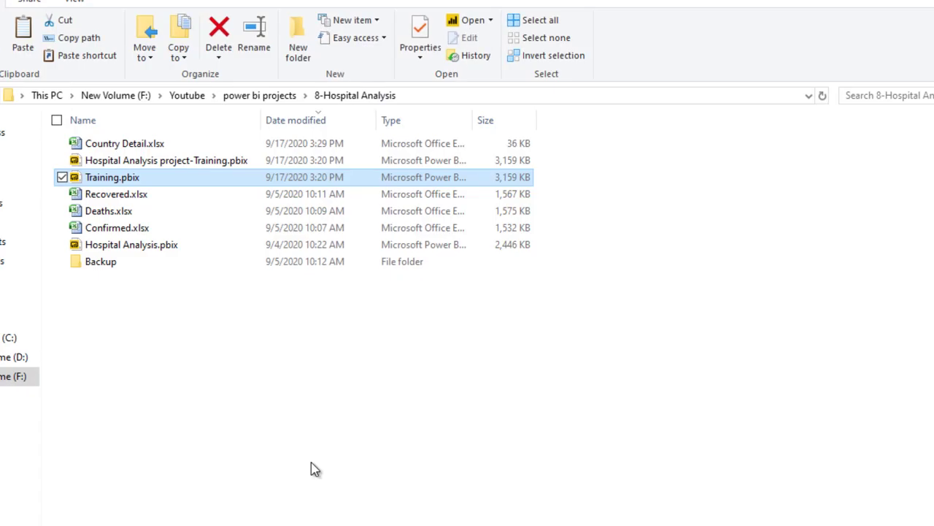
# Open Country Detail.xlsx from the 8-Hospital Analysis folder, review its Area, Country/Region, Province/State, Lat and Long columns, and close it
pyautogui.click(197, 167)
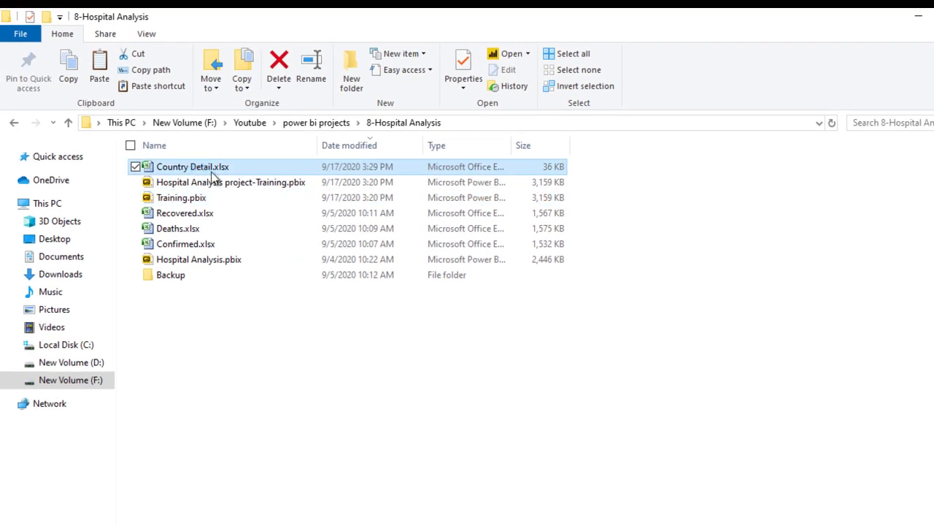
pyautogui.doubleClick(253, 170)
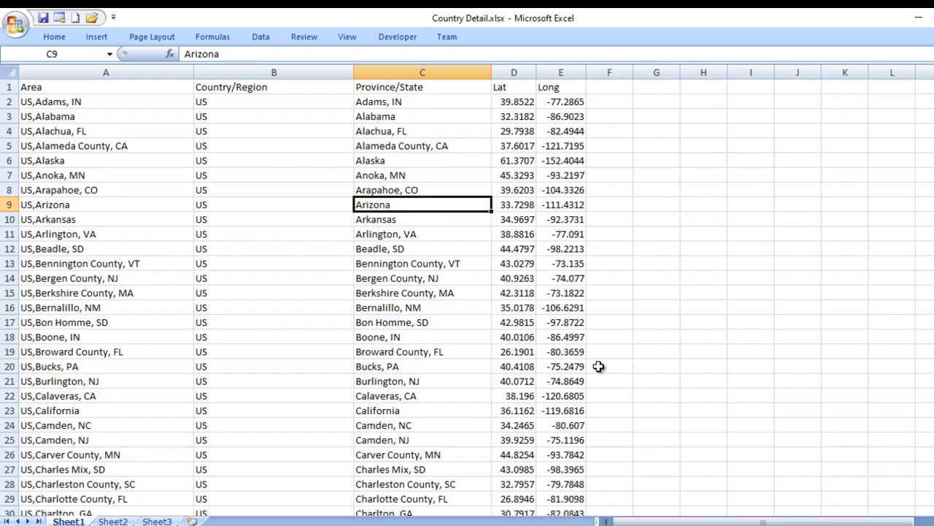
pyautogui.click(62, 85)
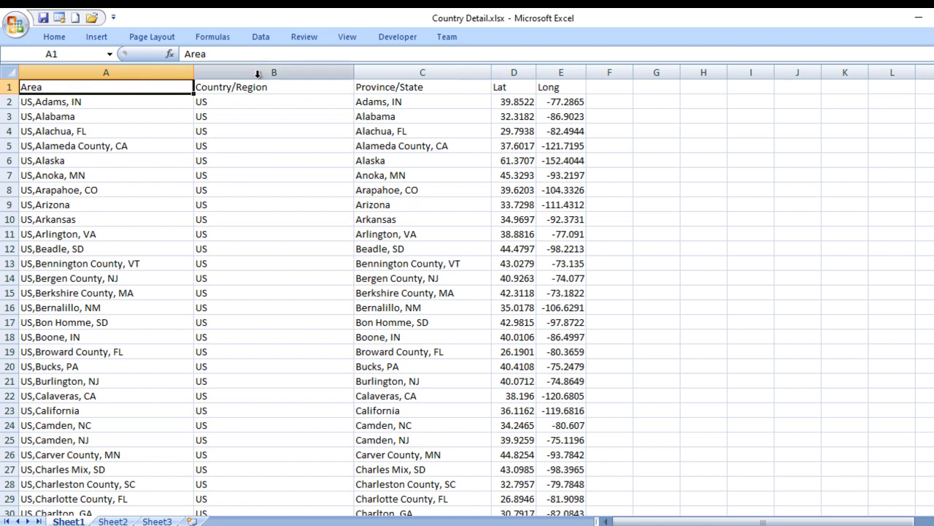
pyautogui.click(285, 89)
pyautogui.click(447, 87)
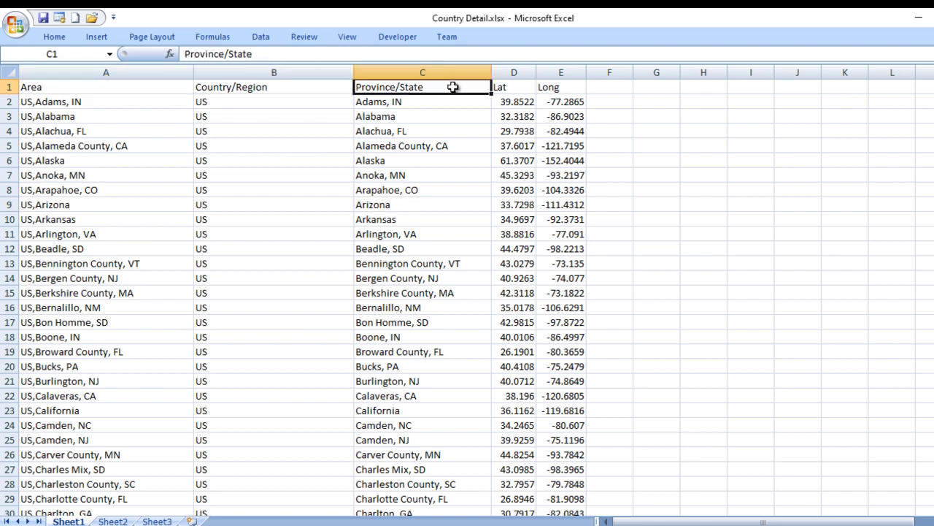
pyautogui.click(528, 86)
pyautogui.click(567, 87)
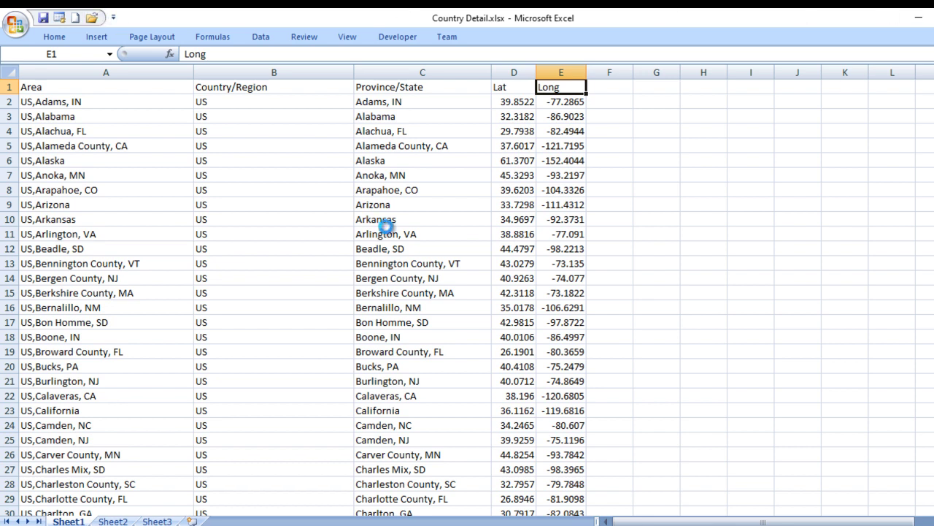
pyautogui.hotkey('alt', 'F4')
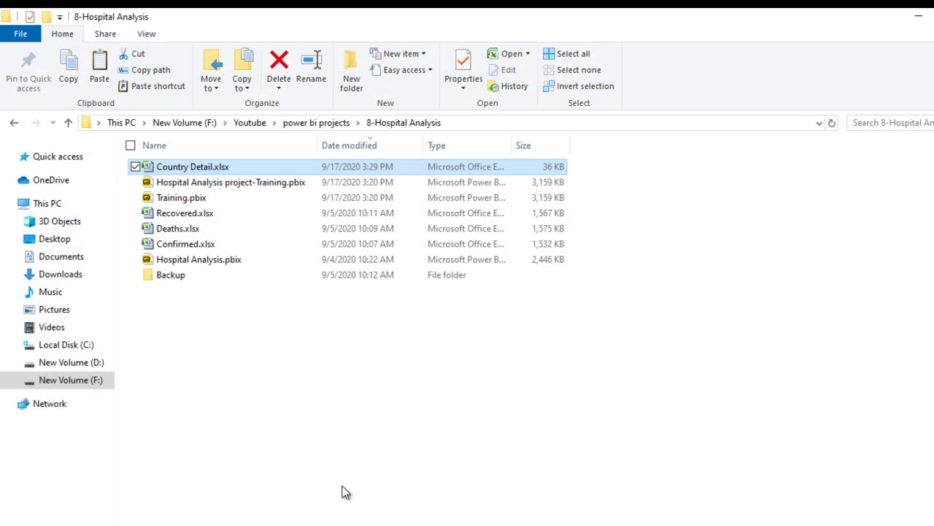
# Open Confirmed.xlsx, review its Province/State, Country/Region, Date and Area columns, and return to the project folder
pyautogui.click(250, 212)
pyautogui.click(253, 244)
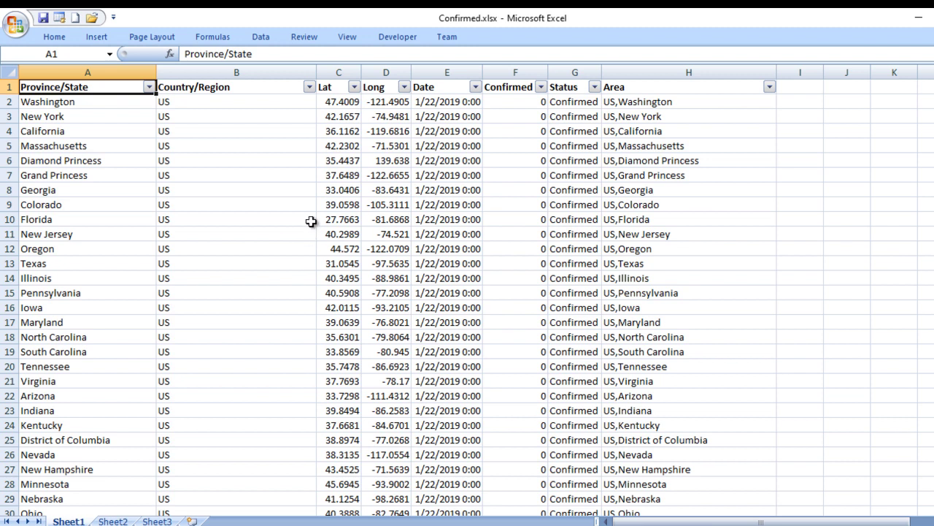
pyautogui.click(80, 104)
pyautogui.click(234, 102)
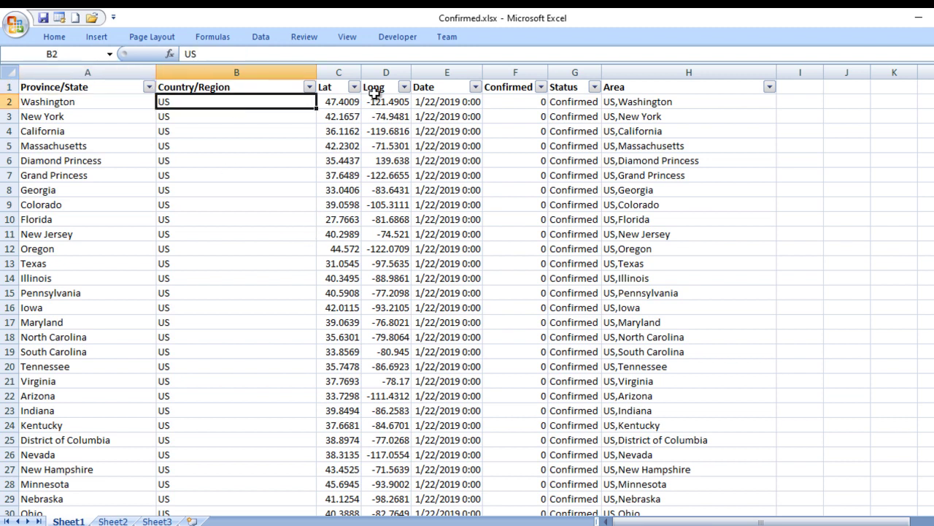
pyautogui.click(454, 101)
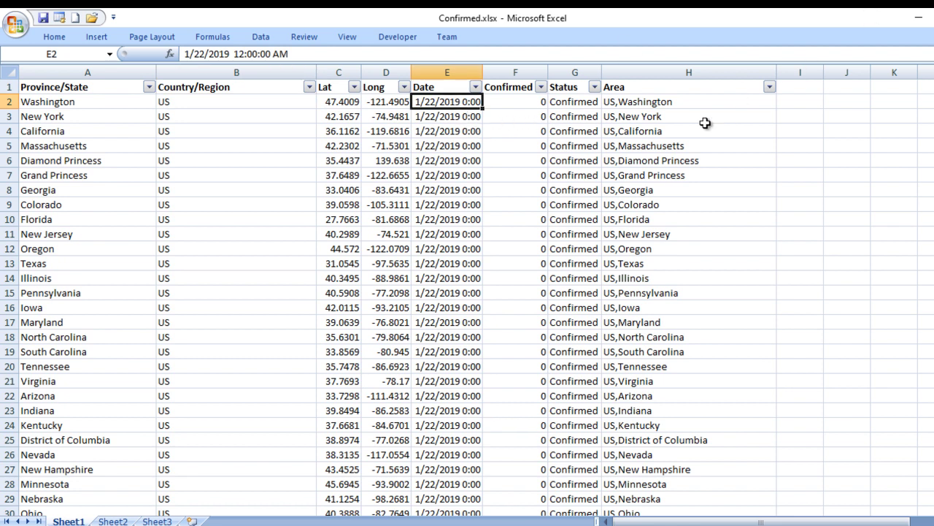
pyautogui.click(668, 101)
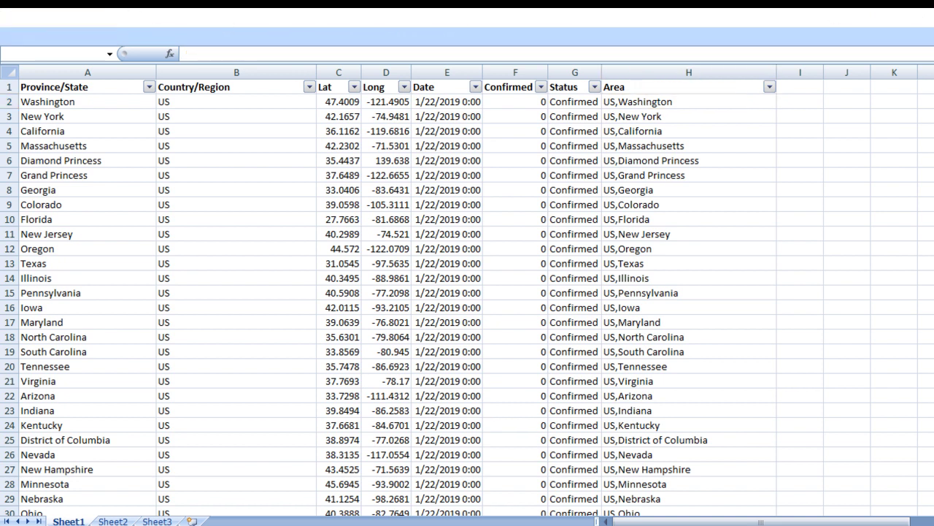
pyautogui.hotkey('alt', 'Tab')
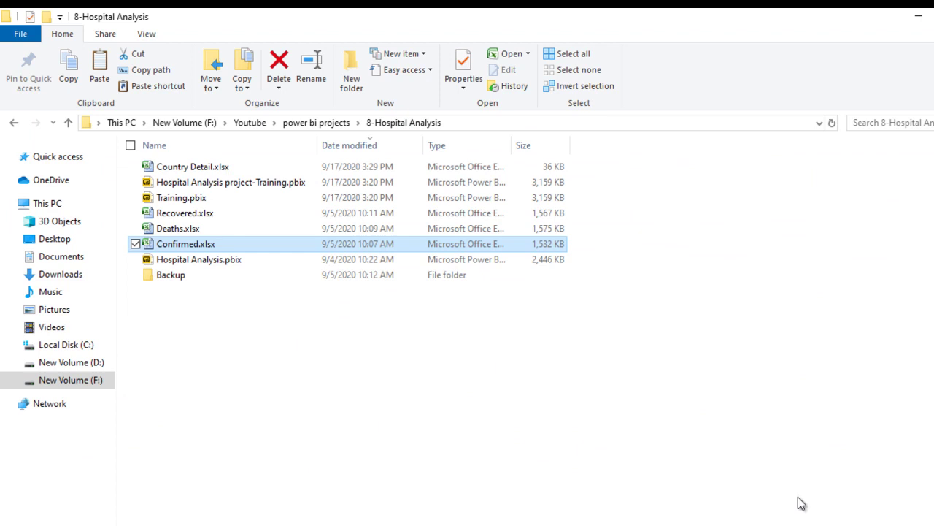
# Open the Recovered.xlsx and Deaths.xlsx workbooks, review the Deaths data including its Status column, and close it
pyautogui.doubleClick(305, 216)
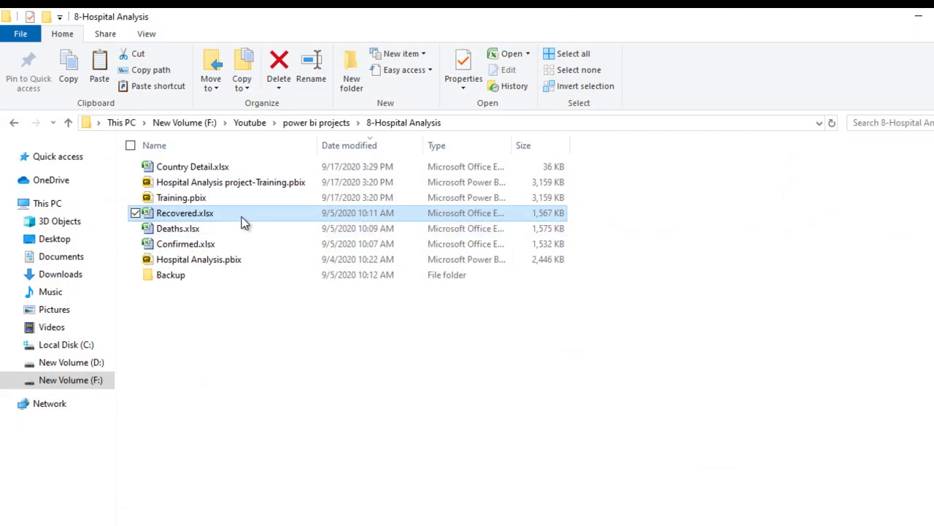
pyautogui.doubleClick(236, 229)
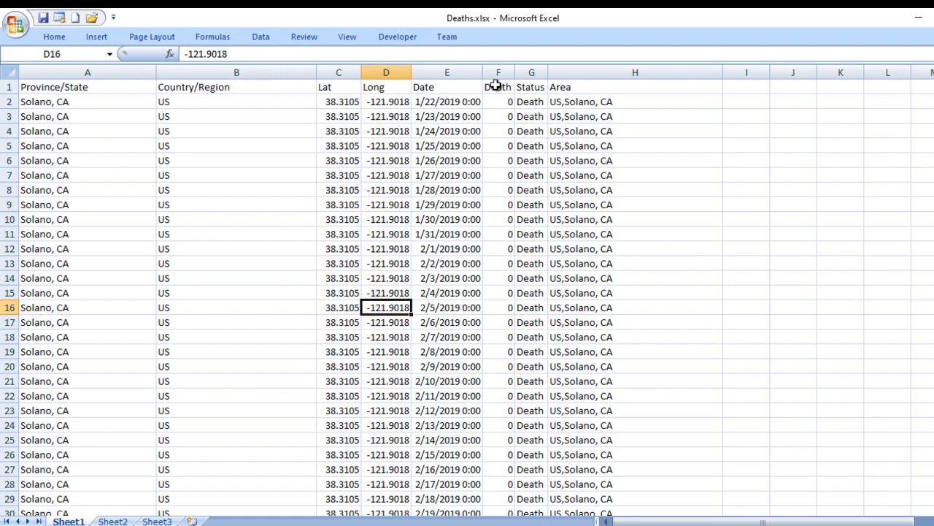
pyautogui.click(516, 233)
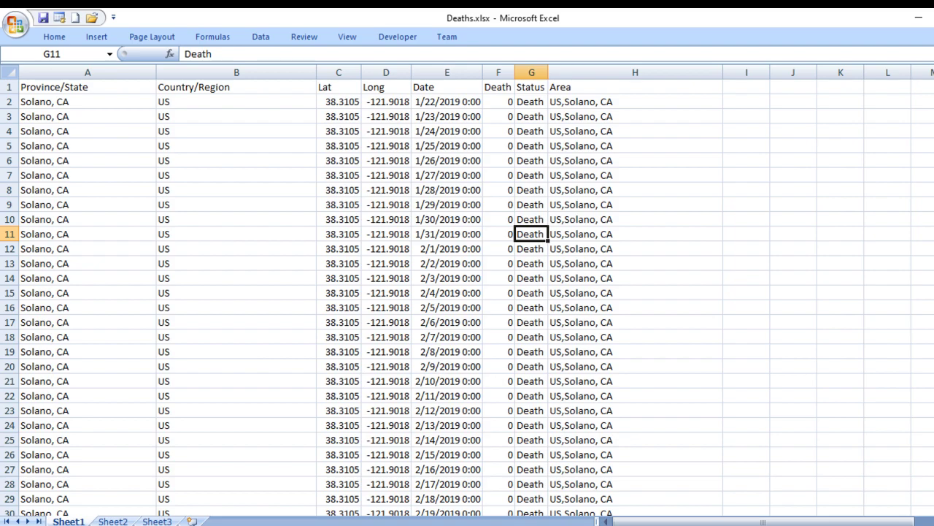
pyautogui.hotkey('alt', 'F4')
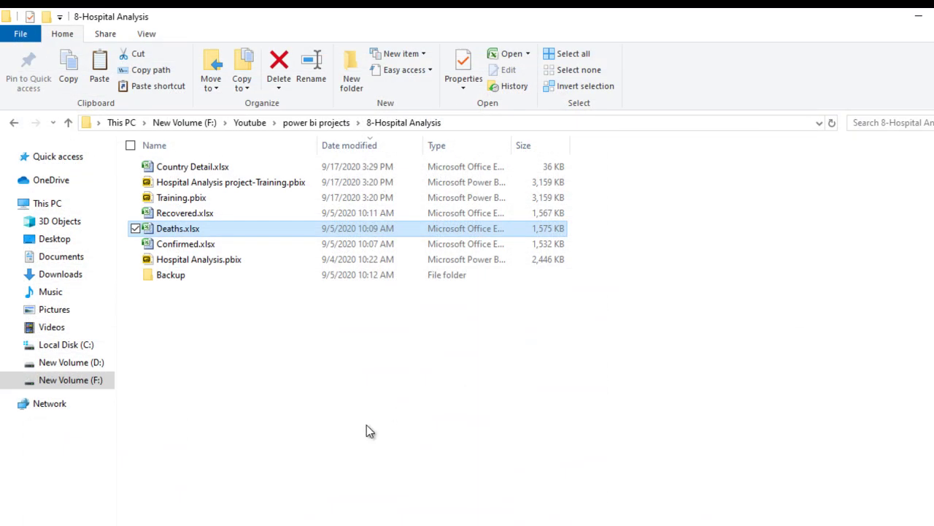
pyautogui.click(367, 426)
pyautogui.rightClick(366, 426)
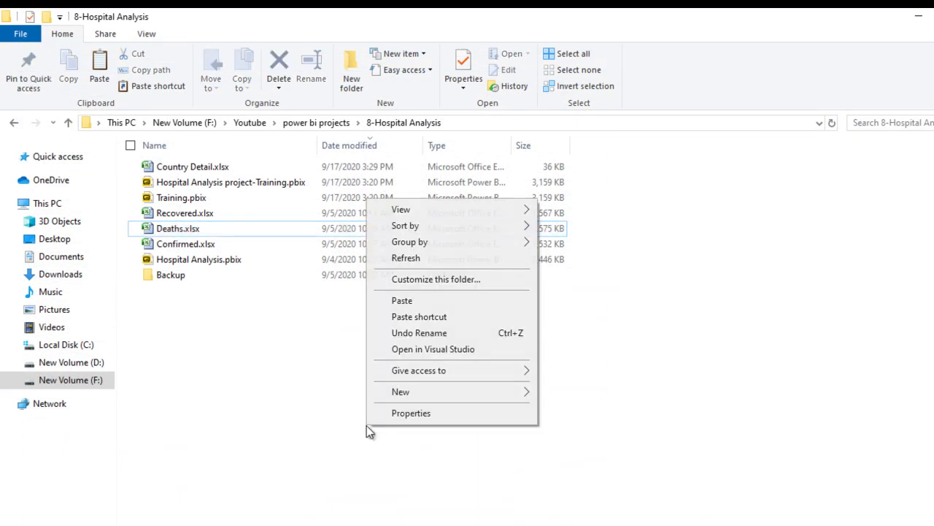
pyautogui.click(413, 258)
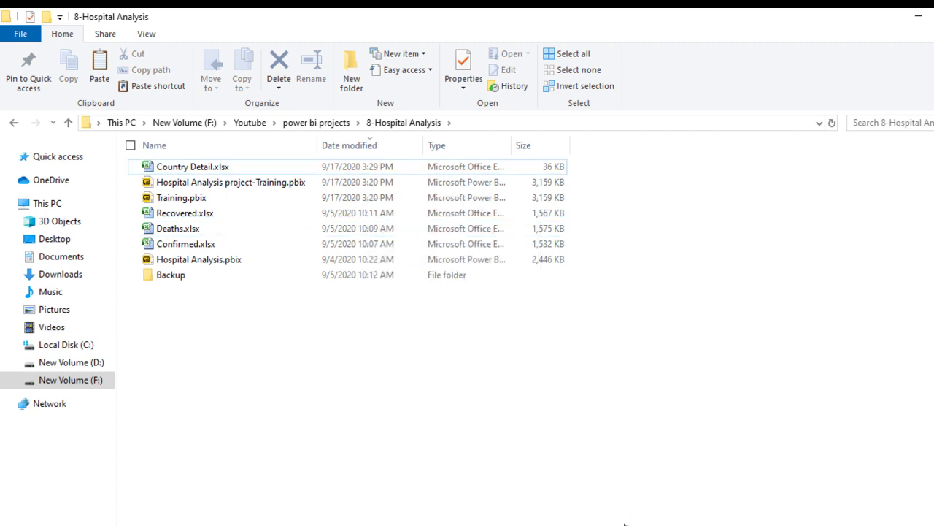
# Switch to Power BI Desktop and view the blank Training report and the finished Hospital Analysis project-Training dashboard
pyautogui.click(742, 489)
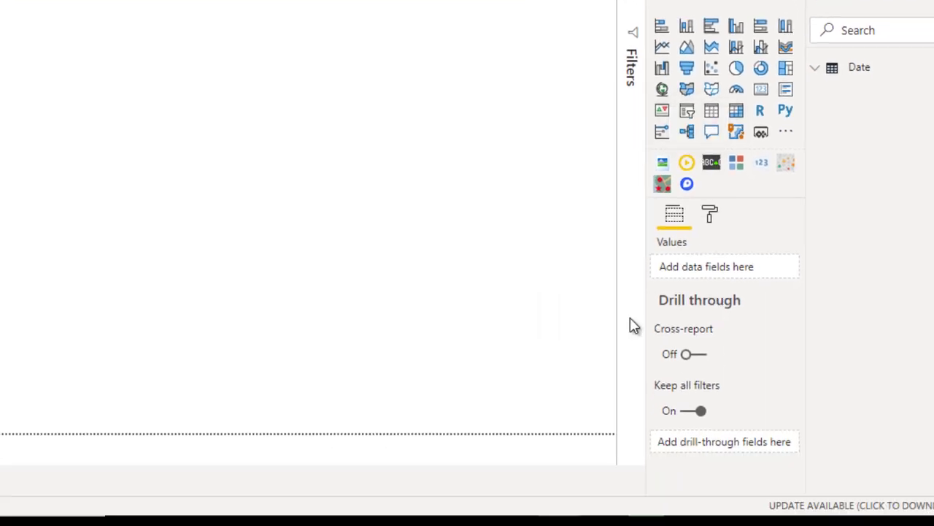
pyautogui.moveTo(557, 517)
pyautogui.click(449, 431)
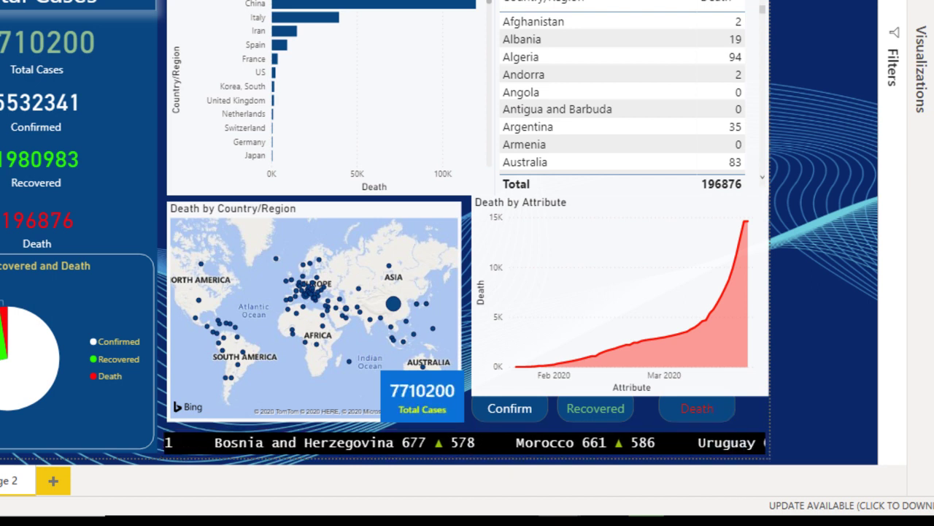
pyautogui.click(578, 482)
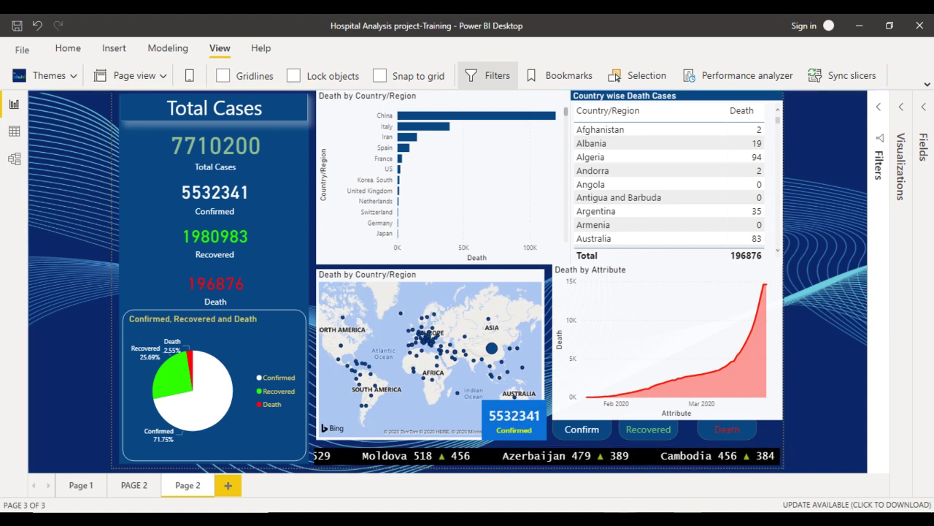
# Switch to the blank Training report and open Power Query Editor to transform its data
pyautogui.moveTo(626, 520)
pyautogui.click(647, 494)
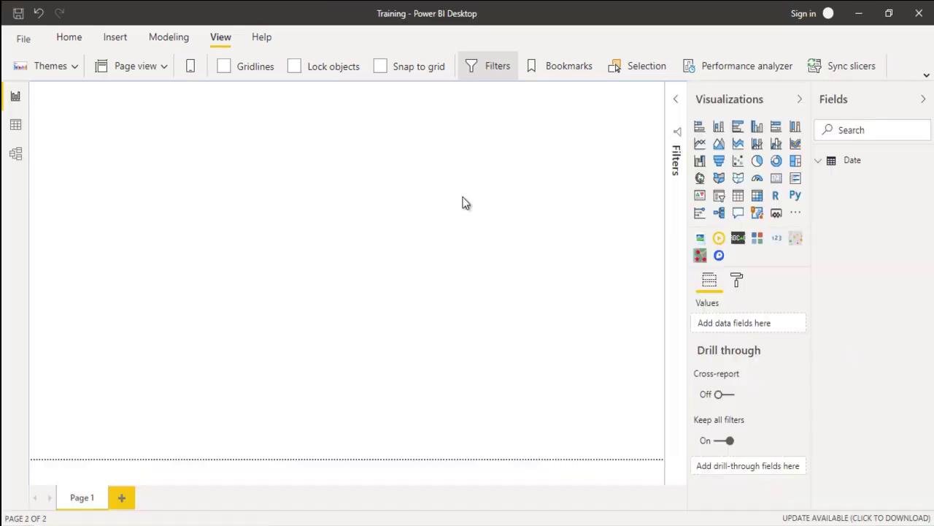
pyautogui.click(69, 37)
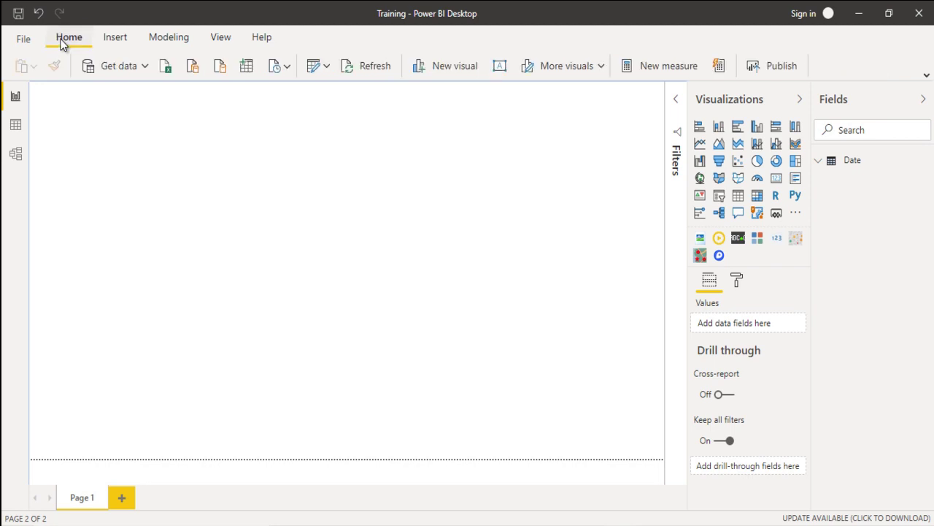
pyautogui.click(313, 66)
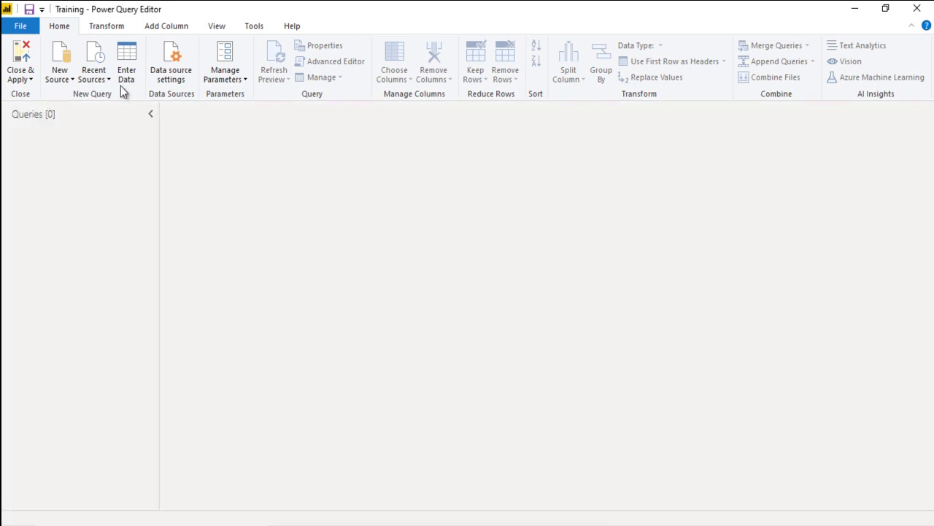
# Import Sheet1 of the Confirmed.xlsx workbook as a new Excel source query
pyautogui.click(70, 79)
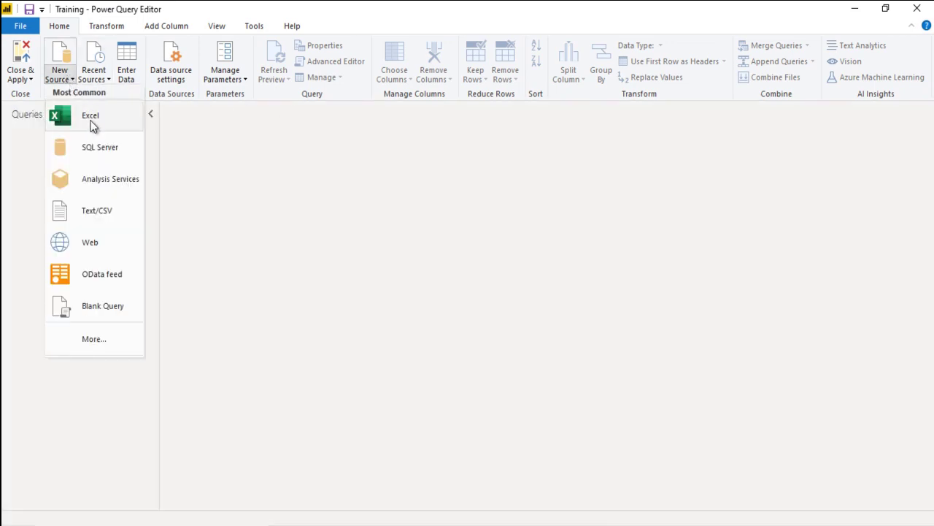
pyautogui.click(89, 124)
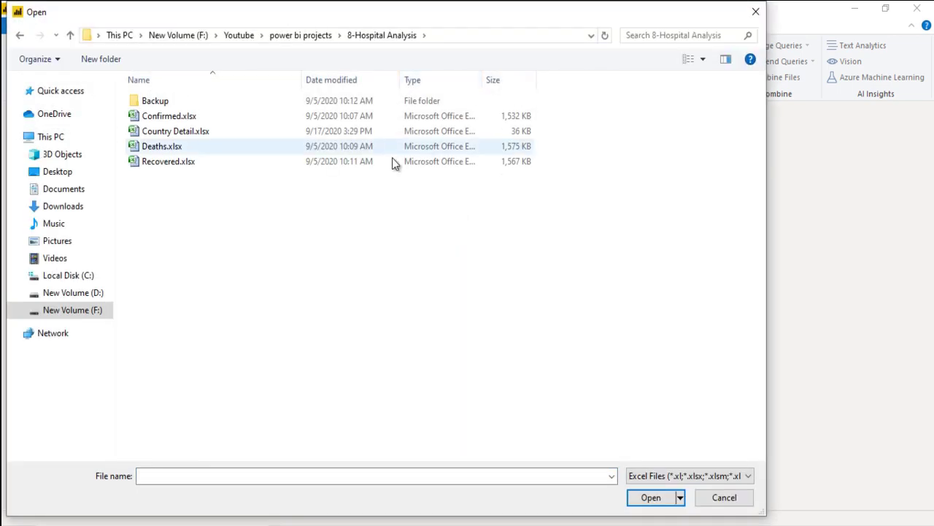
pyautogui.click(338, 116)
pyautogui.click(651, 499)
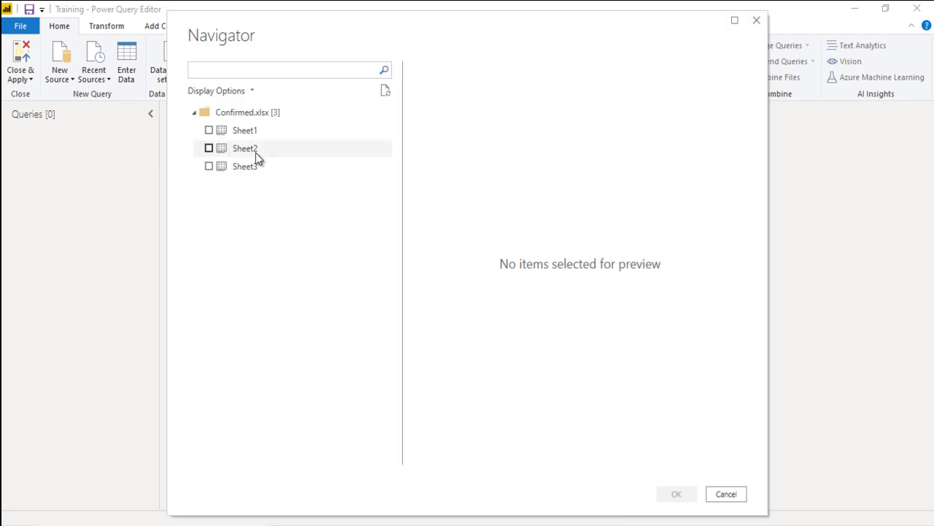
pyautogui.click(209, 131)
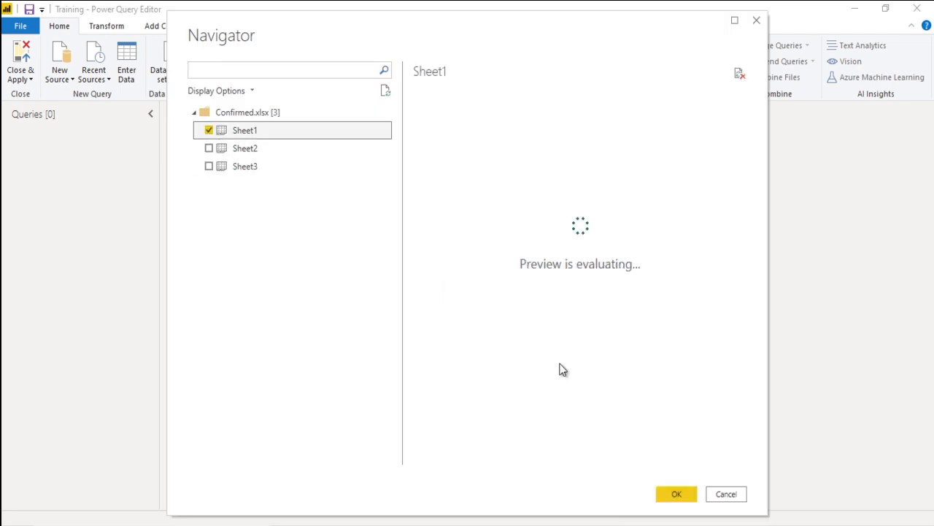
pyautogui.click(672, 496)
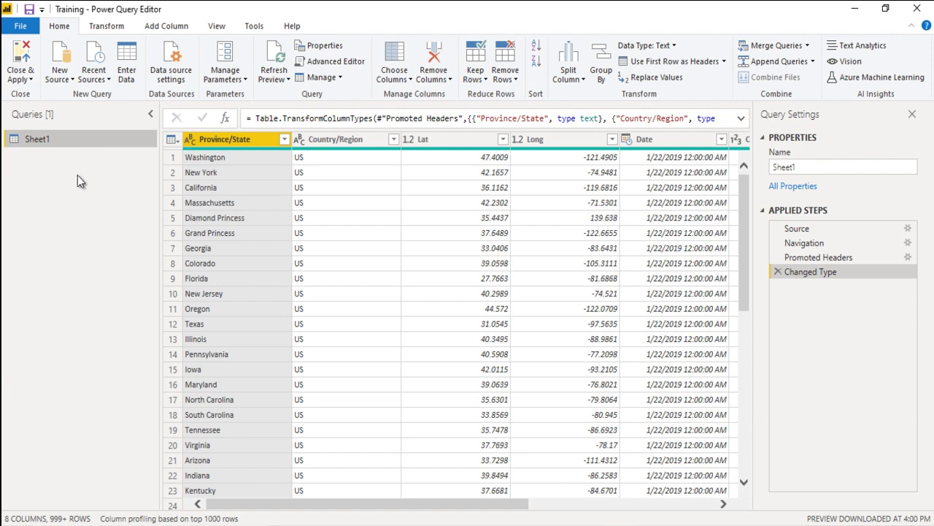
# Rename the imported confirmed data query as Confirm-Cases
pyautogui.press('F2')
pyautogui.write('Co')
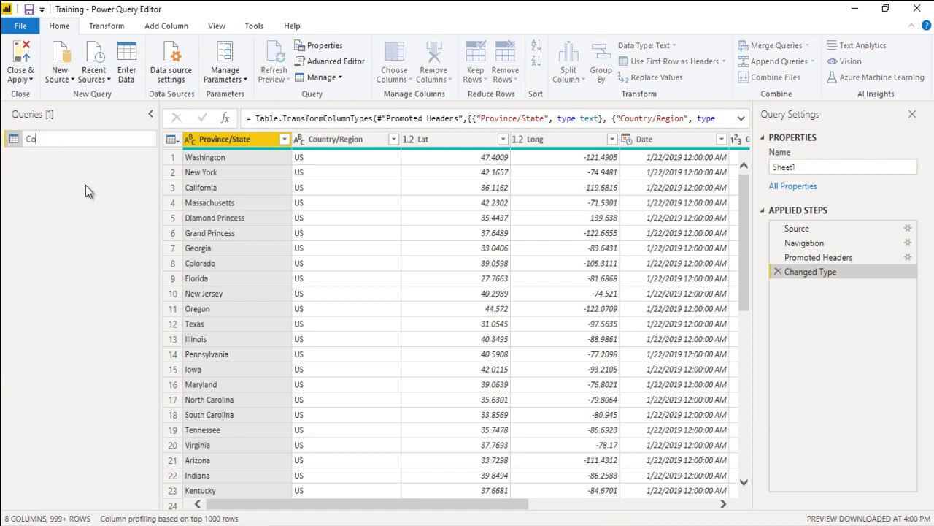
pyautogui.write('nfirm-Cases')
pyautogui.press('Return')
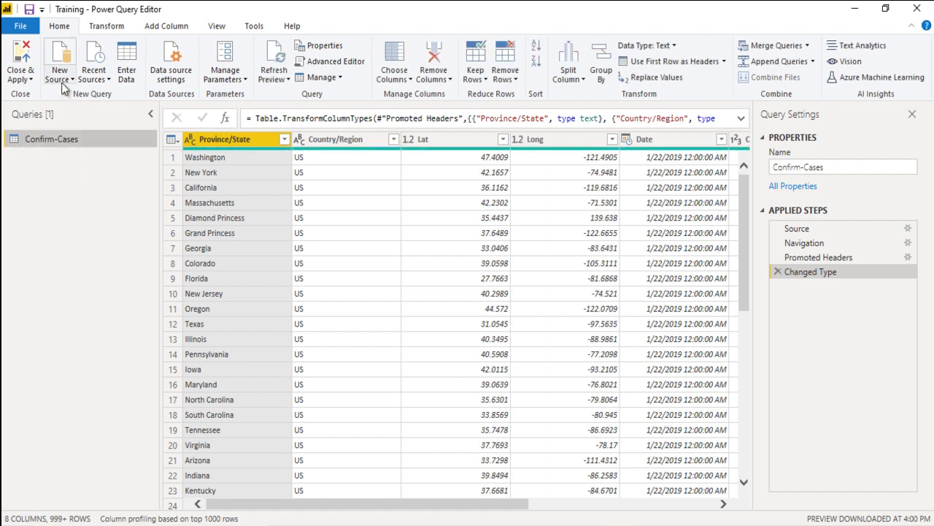
# Import Sheet1 of the Country Detail.xlsx workbook as another Excel source query
pyautogui.click(60, 74)
pyautogui.click(80, 119)
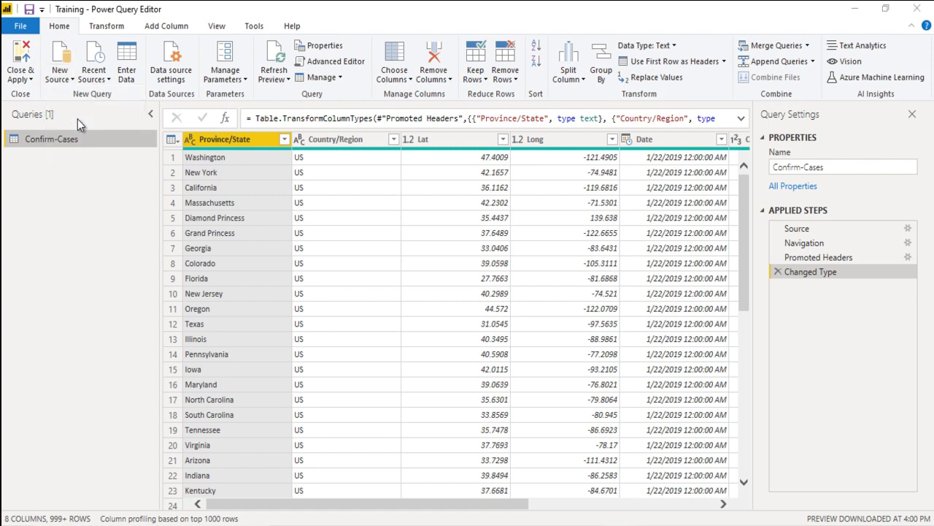
pyautogui.click(225, 133)
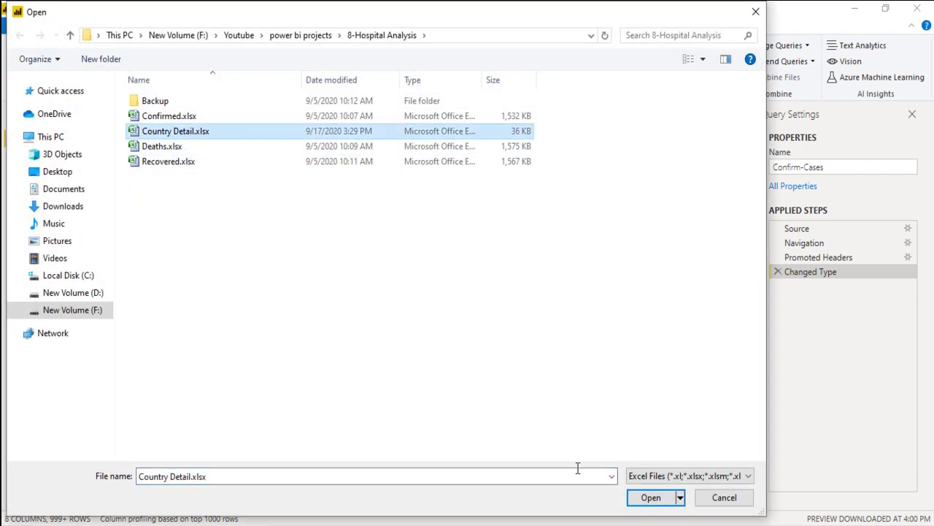
pyautogui.click(647, 499)
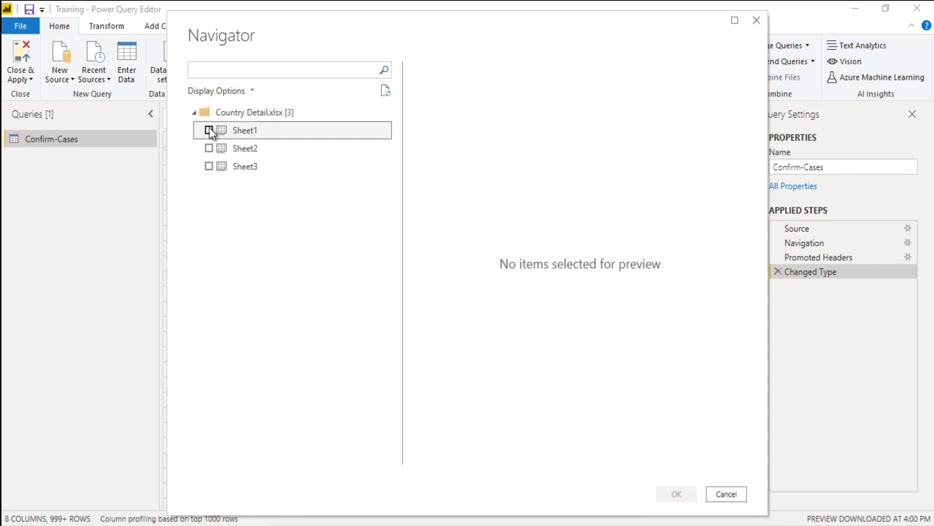
pyautogui.click(210, 131)
pyautogui.click(676, 495)
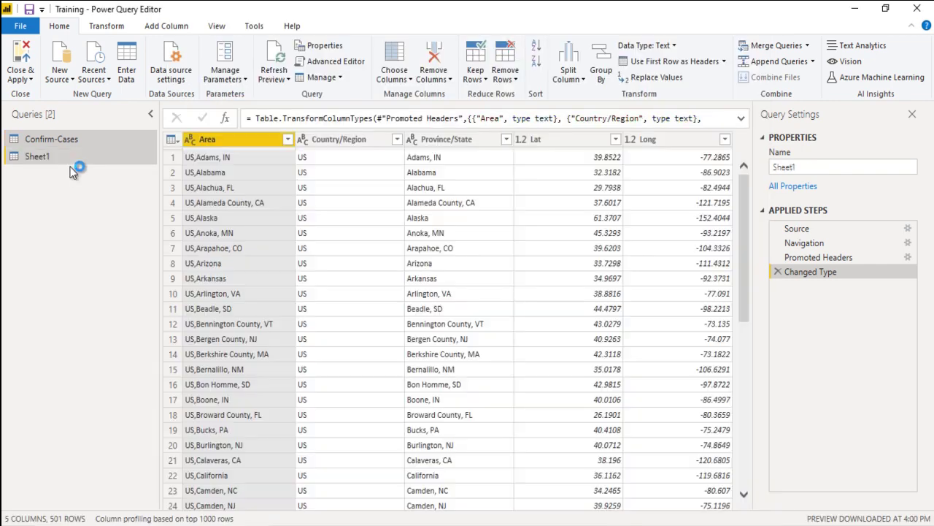
# Rename the imported country detail query as Country
pyautogui.doubleClick(63, 159)
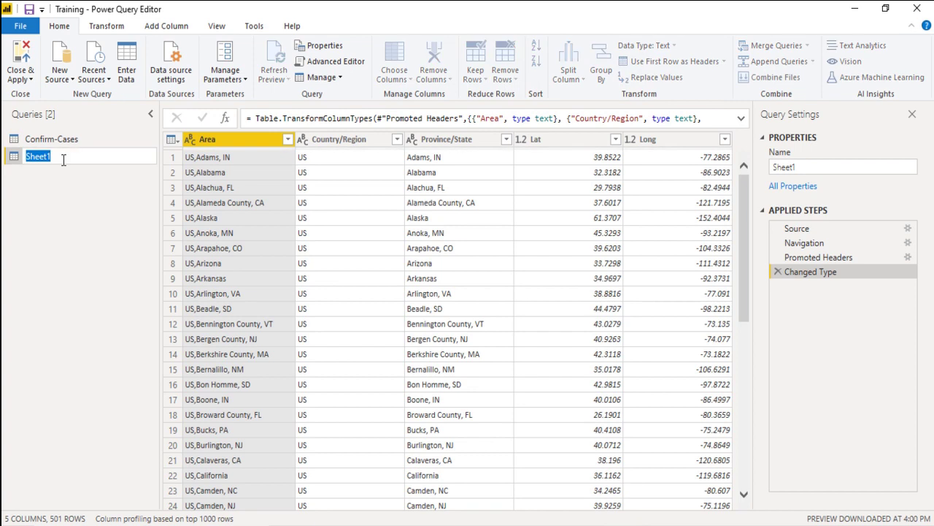
pyautogui.write('Country')
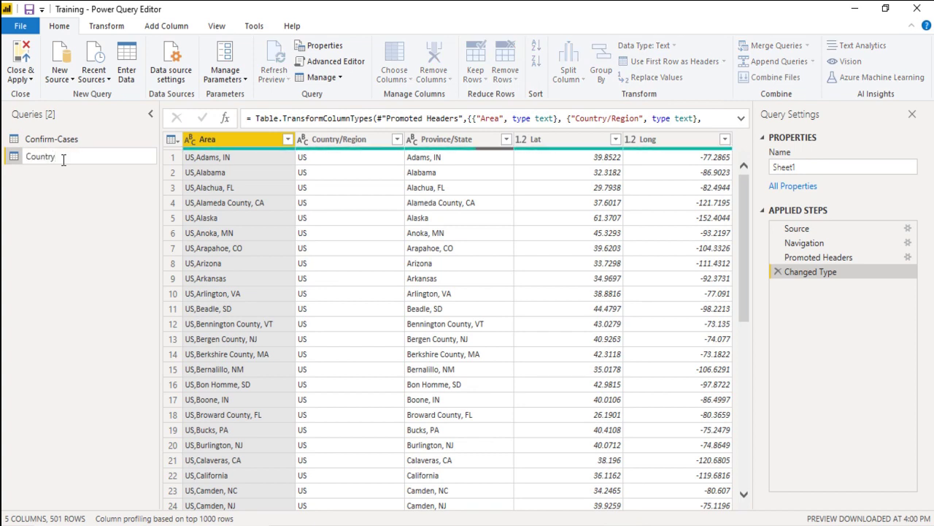
pyautogui.press('Return')
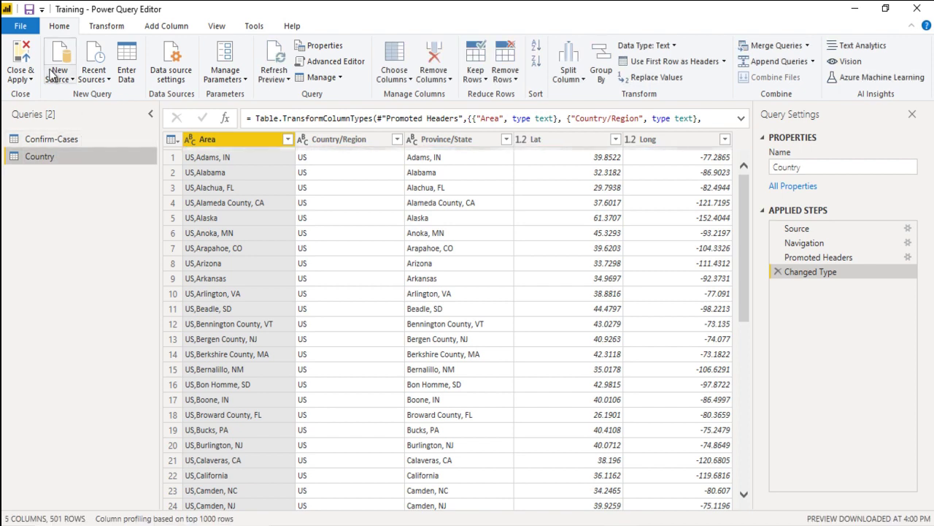
# Import Sheet1 of the Deaths.xlsx workbook as another Excel source query
pyautogui.click(57, 77)
pyautogui.click(82, 113)
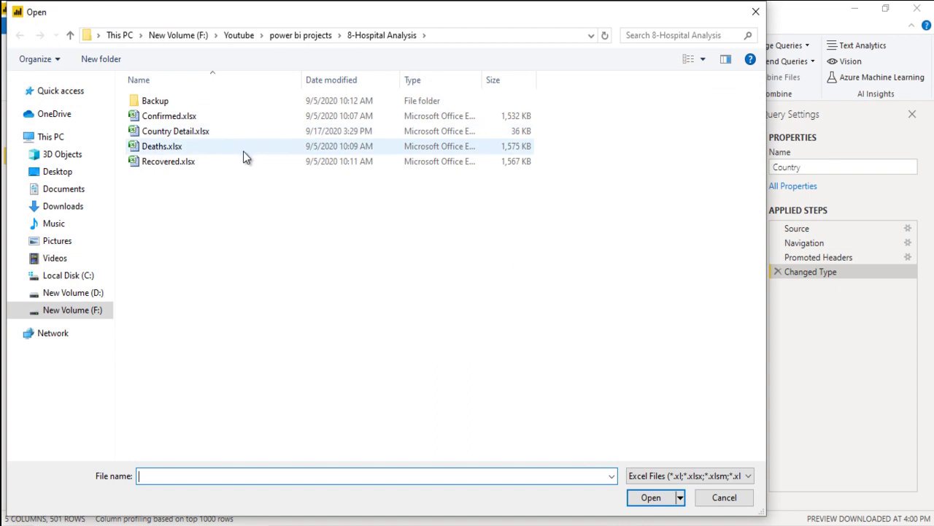
pyautogui.click(243, 151)
pyautogui.click(643, 502)
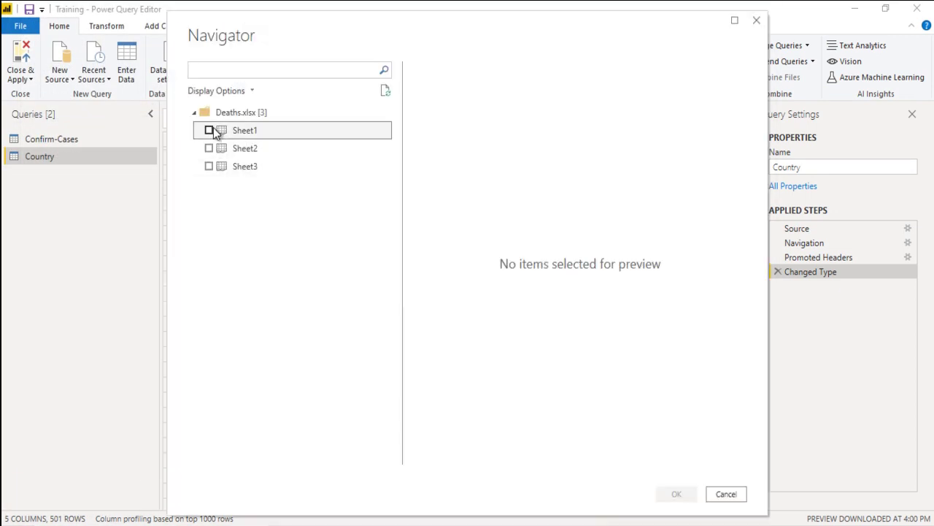
pyautogui.click(210, 130)
pyautogui.click(675, 494)
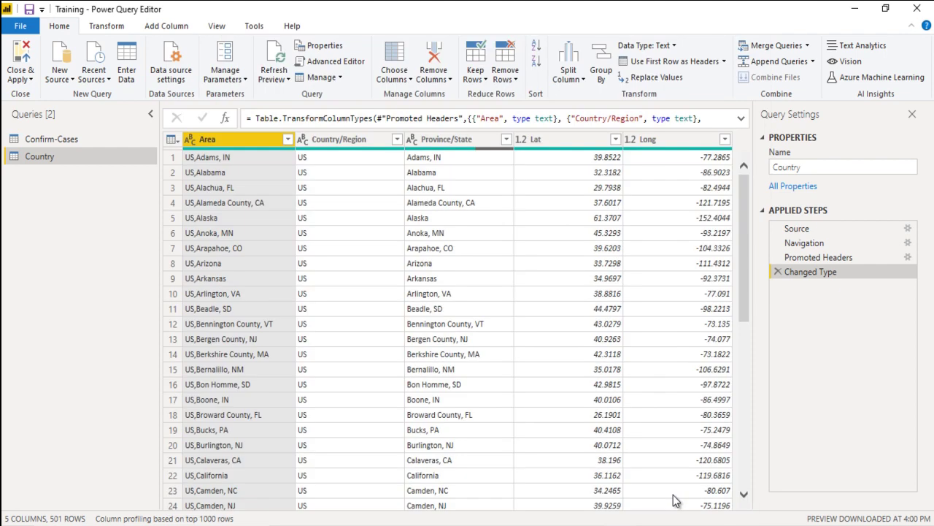
# Rename the imported deaths query as Death-Cases
pyautogui.doubleClick(52, 176)
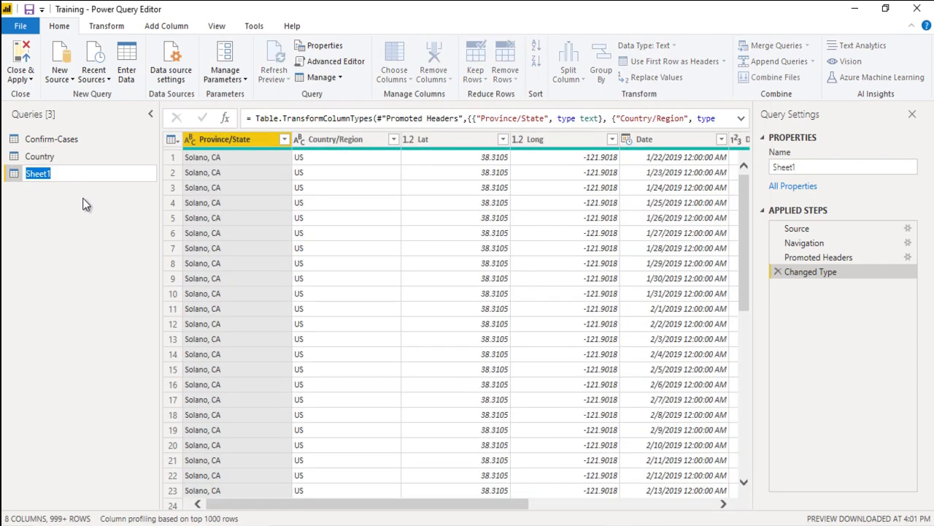
pyautogui.write('Death-Cases')
pyautogui.press('Return')
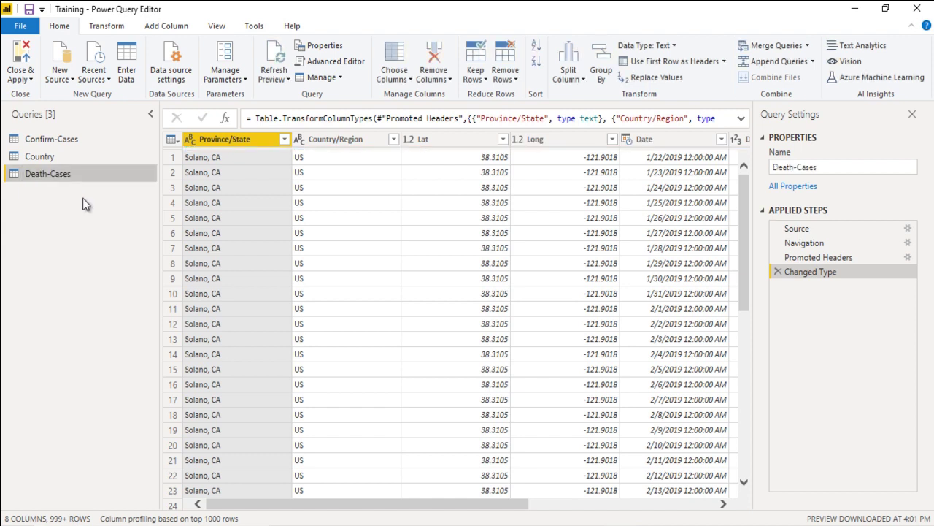
# Import Sheet1 of the Recovered.xlsx workbook as another Excel source query
pyautogui.click(60, 73)
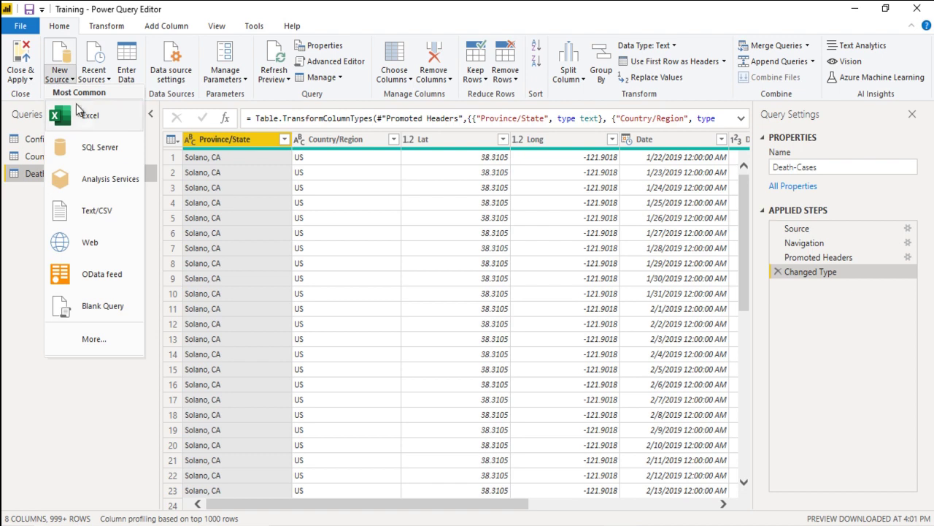
pyautogui.click(86, 117)
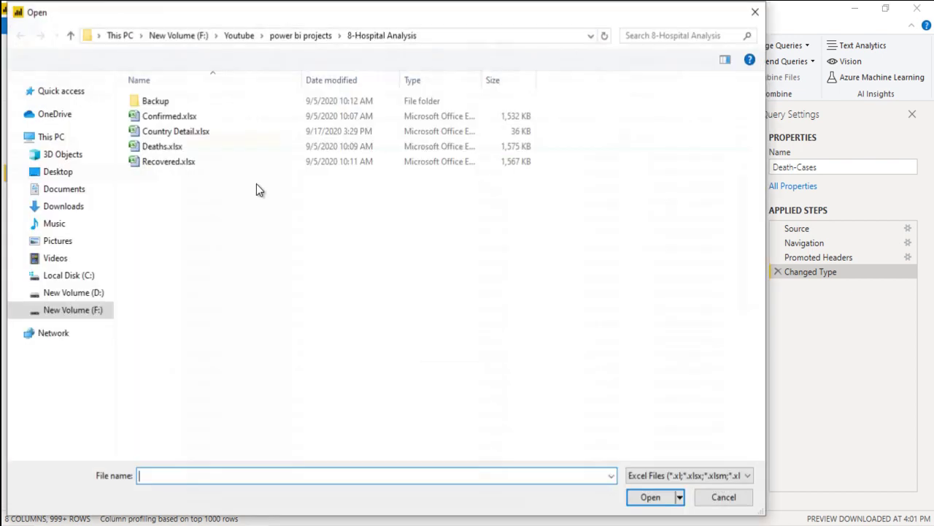
pyautogui.click(237, 164)
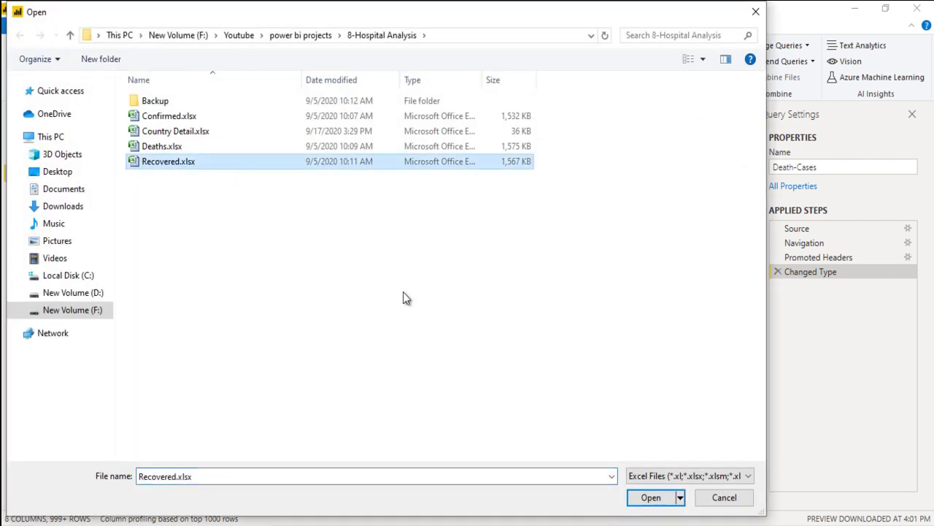
pyautogui.click(651, 498)
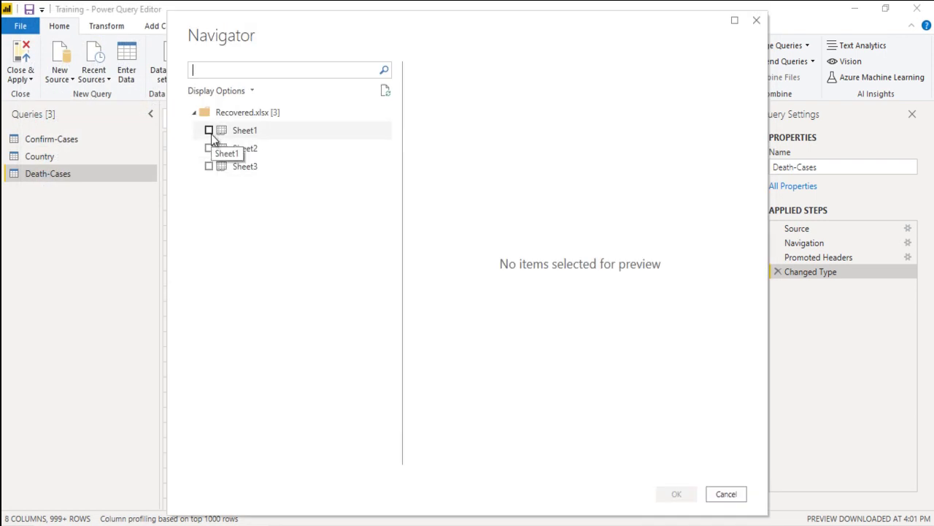
pyautogui.click(219, 137)
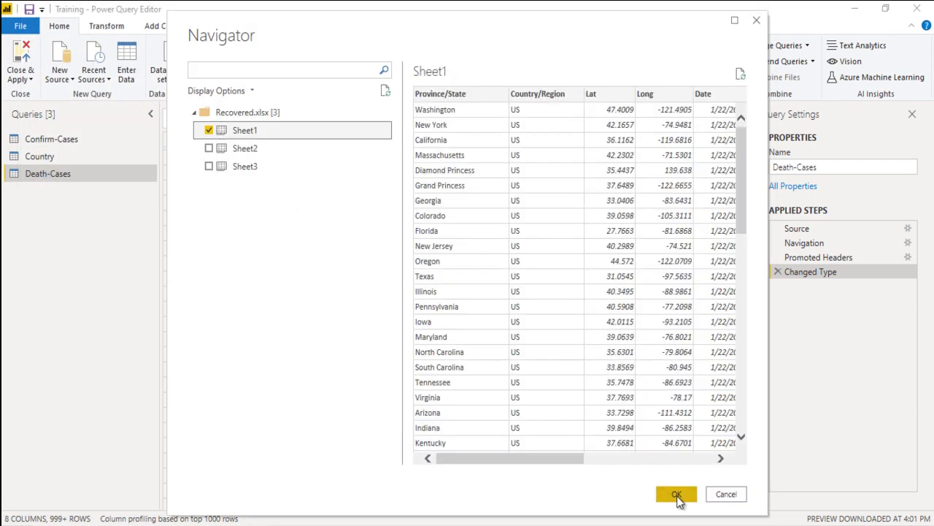
pyautogui.click(676, 493)
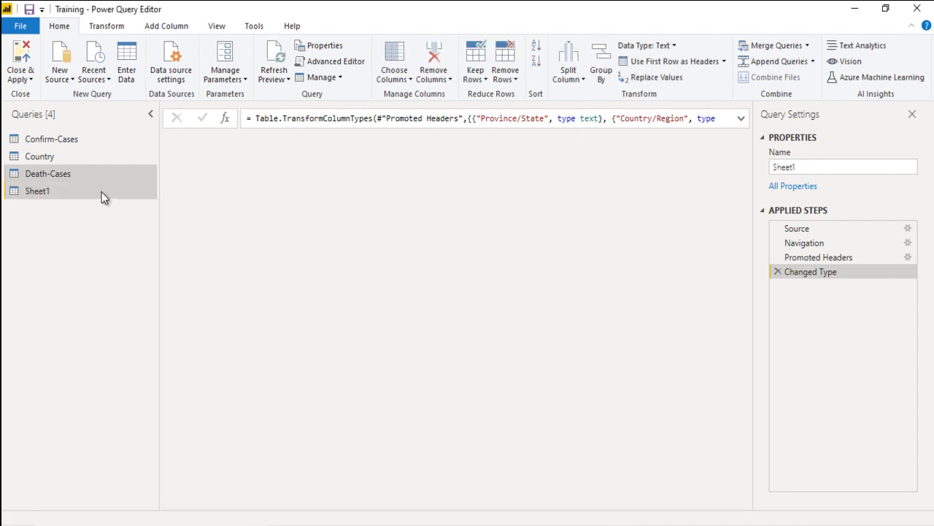
# Rename the imported recovered query as Recovered-Cases, and apply the queries to the report while closing Power Query Editor
pyautogui.press('F2')
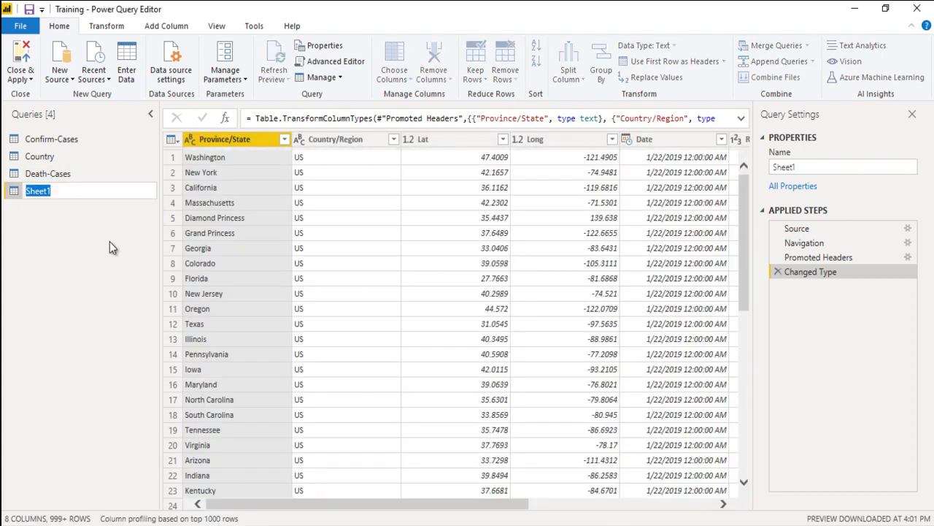
pyautogui.write('Re')
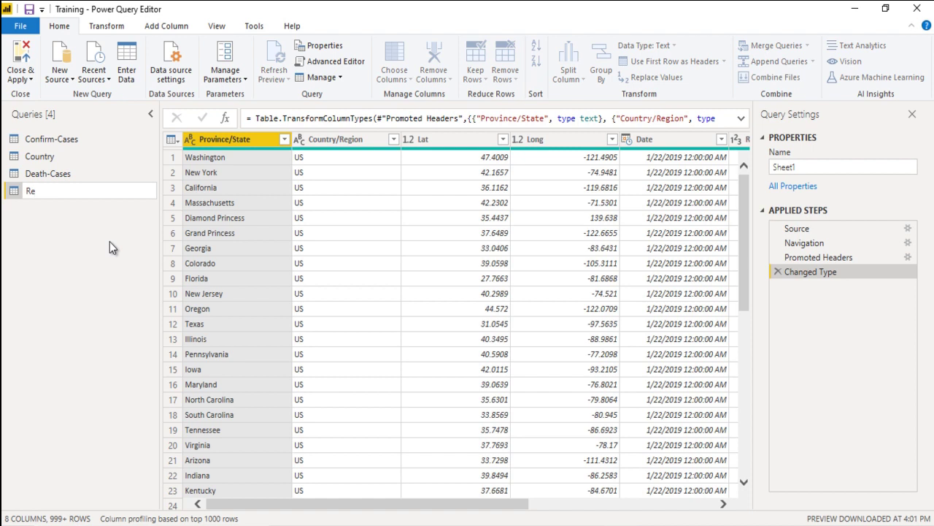
pyautogui.write('covered-Cases')
pyautogui.press('Return')
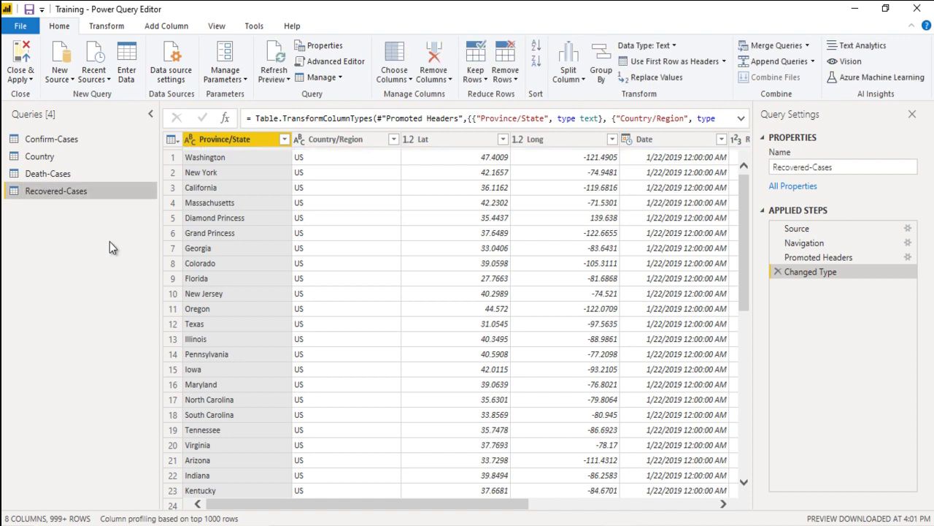
pyautogui.click(29, 77)
pyautogui.click(32, 91)
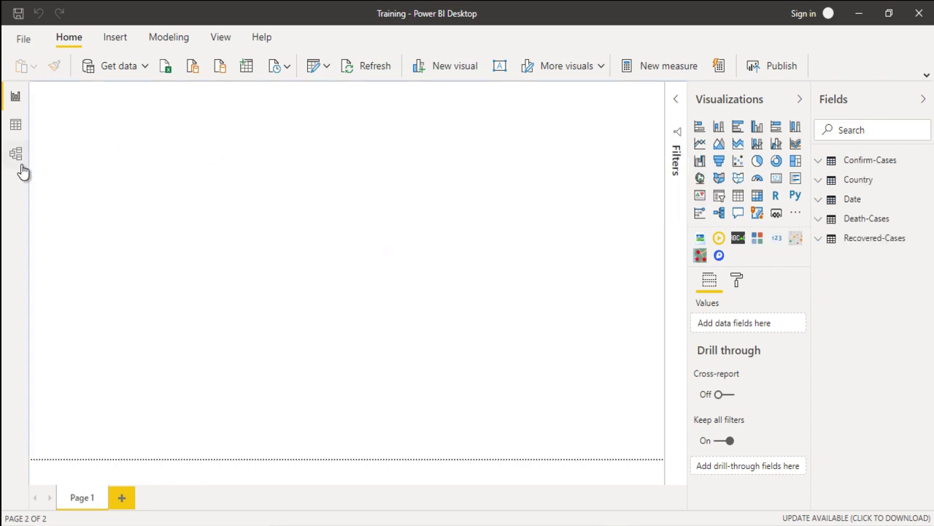
# Place the Death-Cases table beside the Country table in the model diagram, check the table relationships, and return to the report page
pyautogui.click(9, 157)
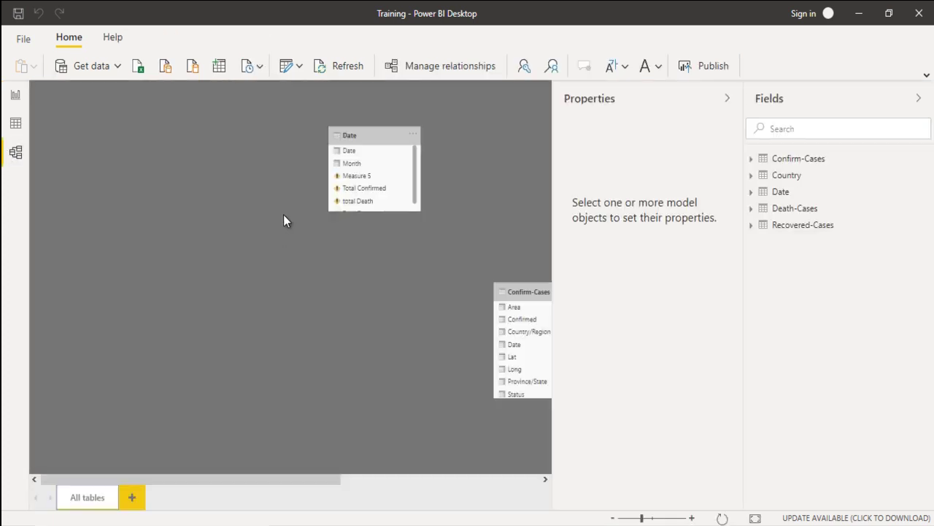
pyautogui.click(727, 97)
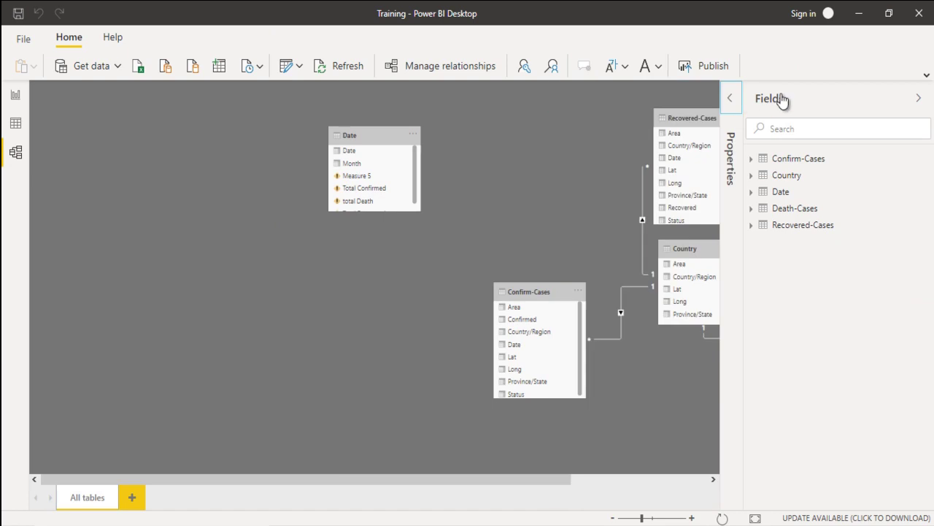
pyautogui.moveTo(619, 285); pyautogui.dragTo(649, 230)
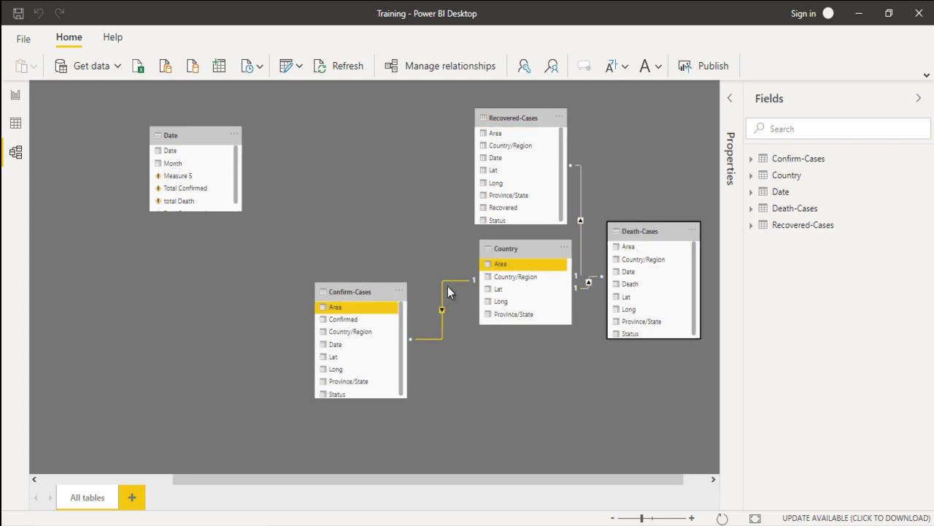
pyautogui.click(15, 96)
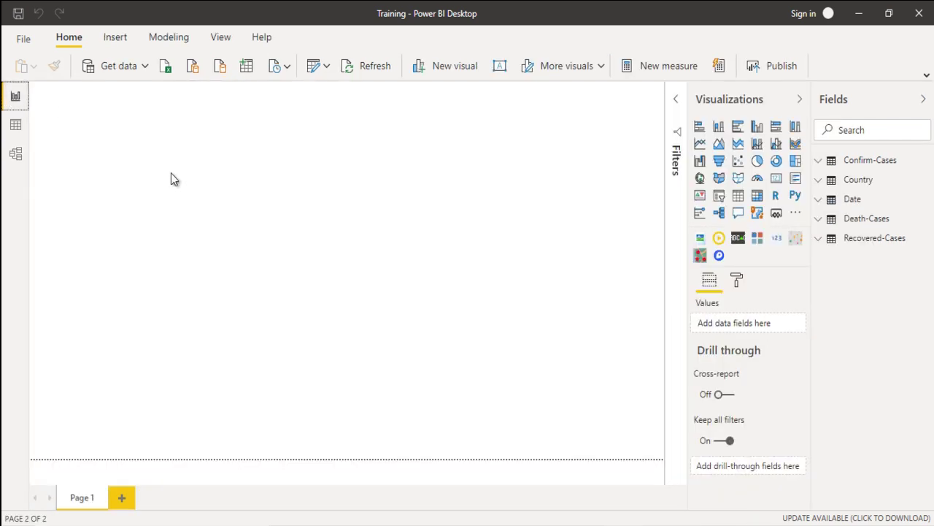
# Apply the built-in dark blue report theme with the wavy-line page background
pyautogui.click(221, 38)
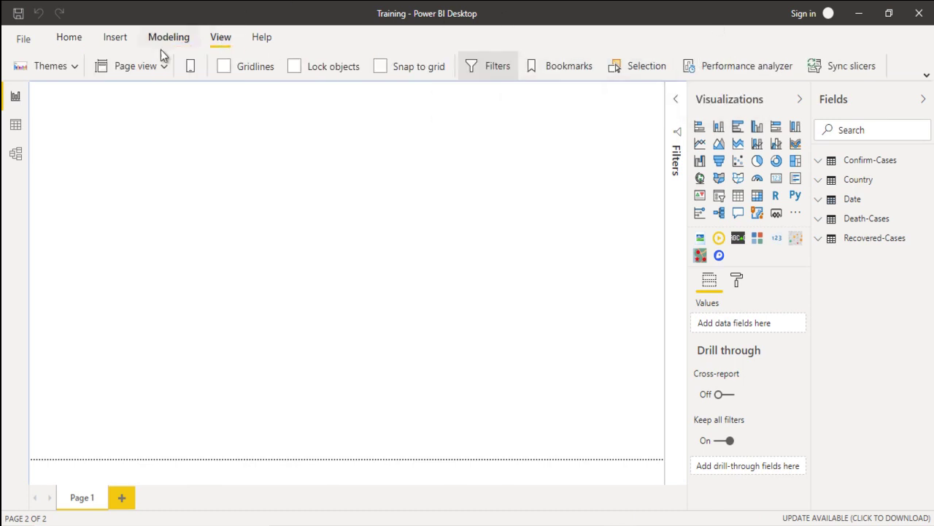
pyautogui.click(78, 66)
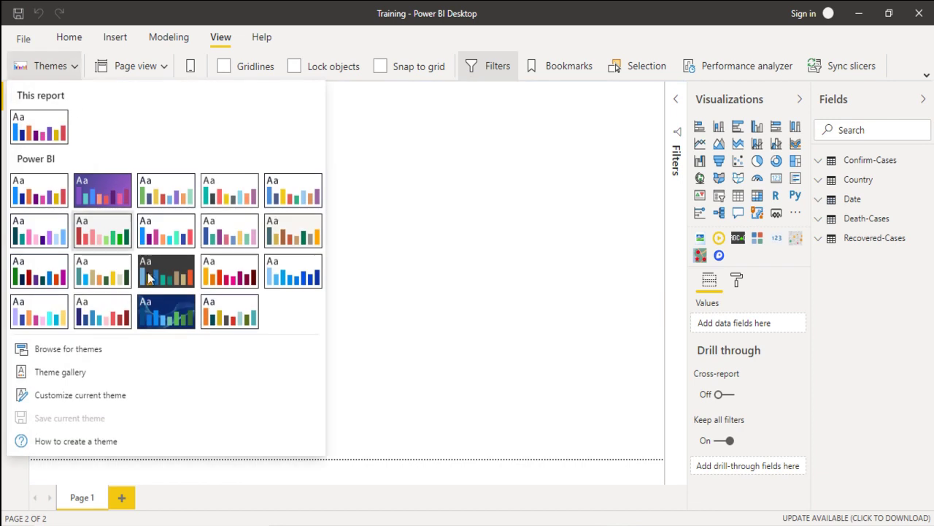
pyautogui.click(174, 317)
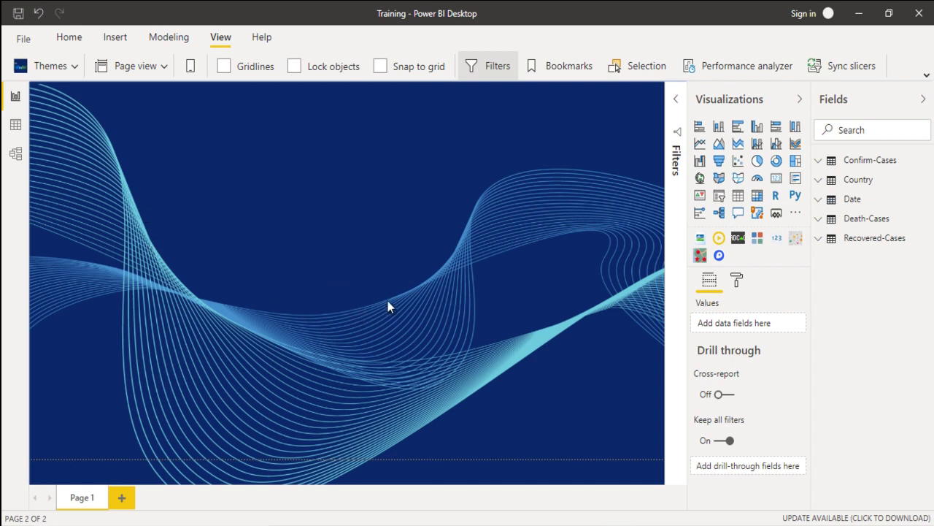
# Insert a rectangle shape and enlarge it into a full-height panel covering about the left third of the page
pyautogui.click(70, 36)
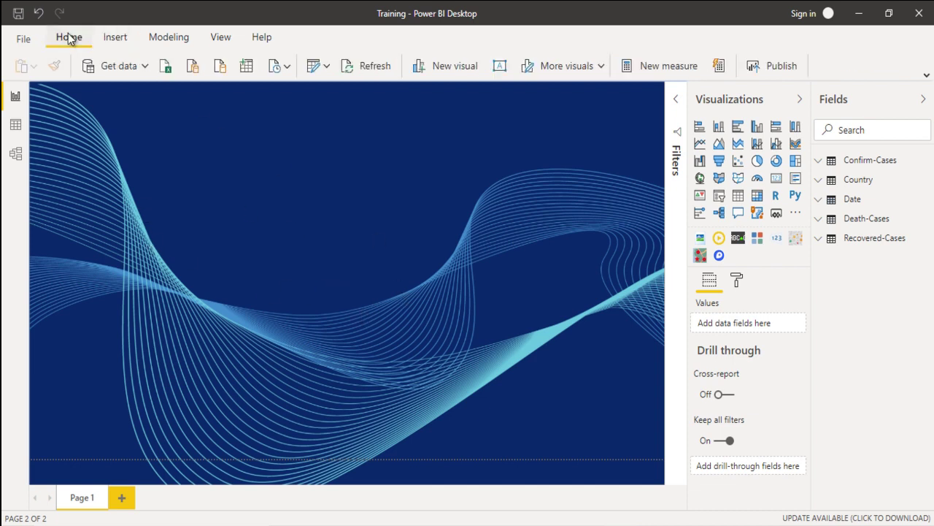
pyautogui.click(115, 40)
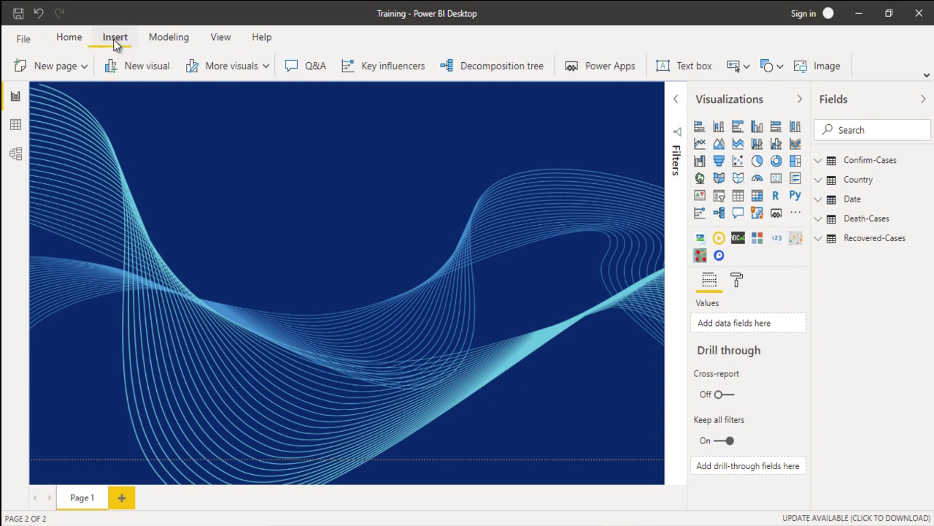
pyautogui.click(768, 66)
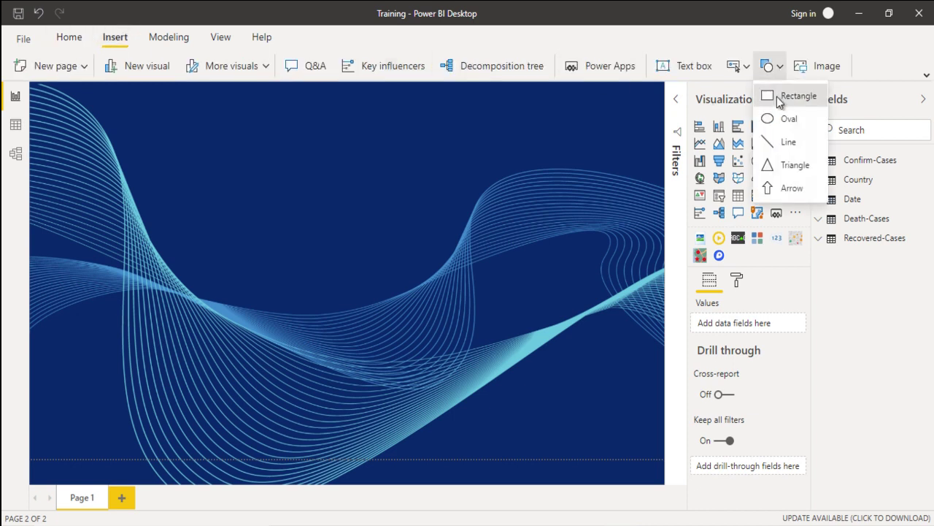
pyautogui.click(777, 96)
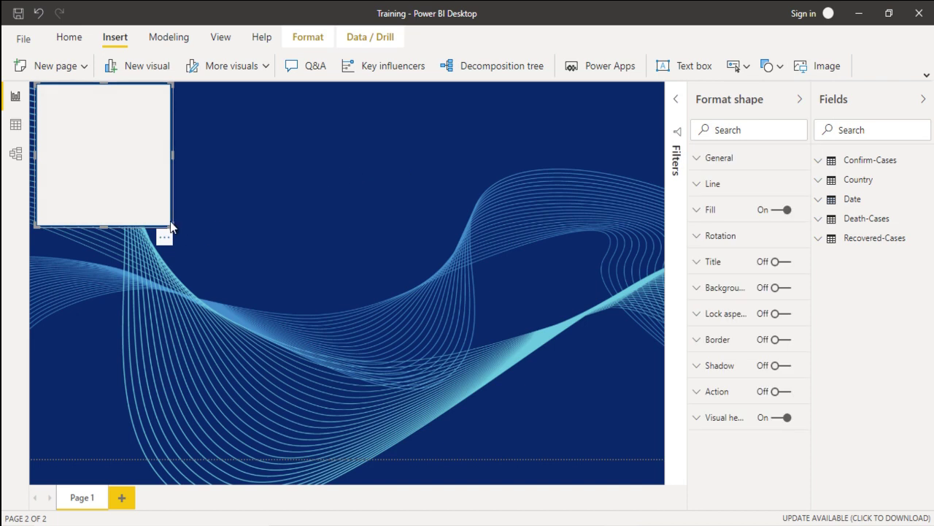
pyautogui.moveTo(174, 225); pyautogui.dragTo(240, 491)
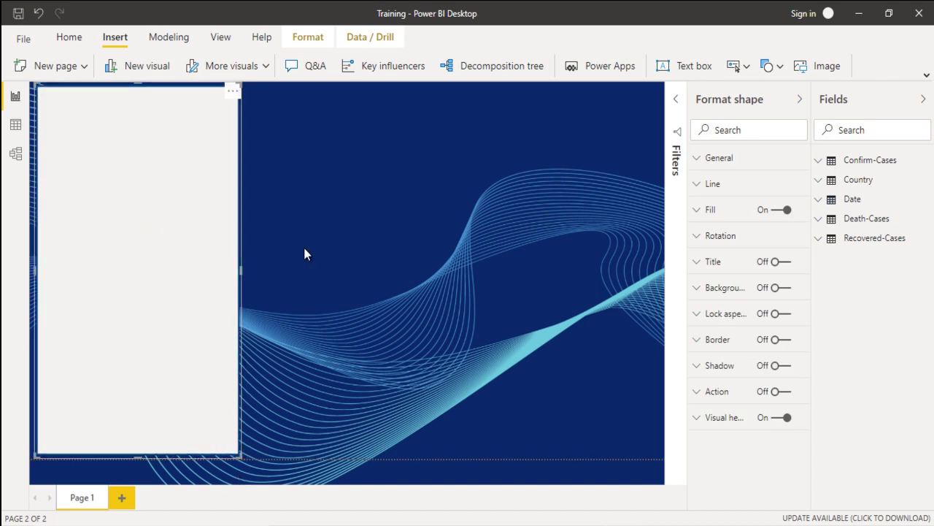
# Fill the rectangle with the dark blue theme color and shift it flush against the page's left edge
pyautogui.click(707, 209)
pyautogui.click(723, 254)
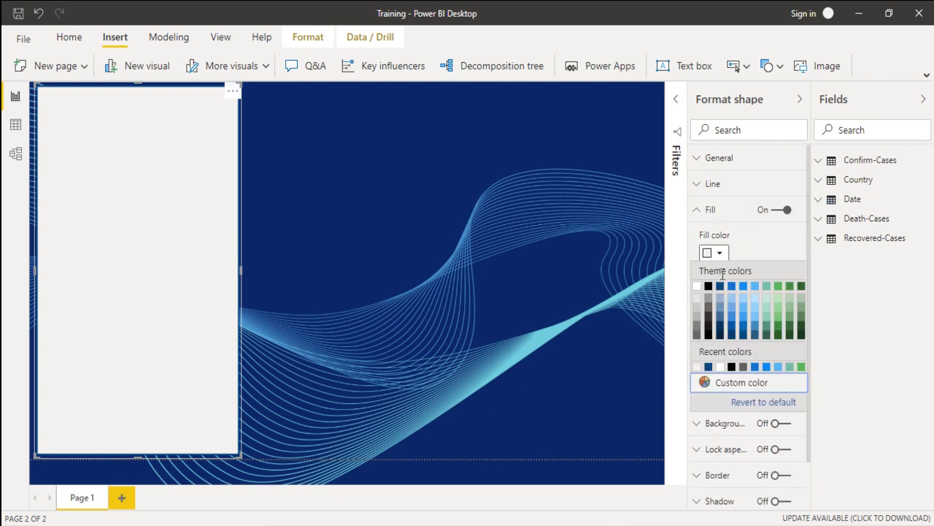
pyautogui.click(722, 289)
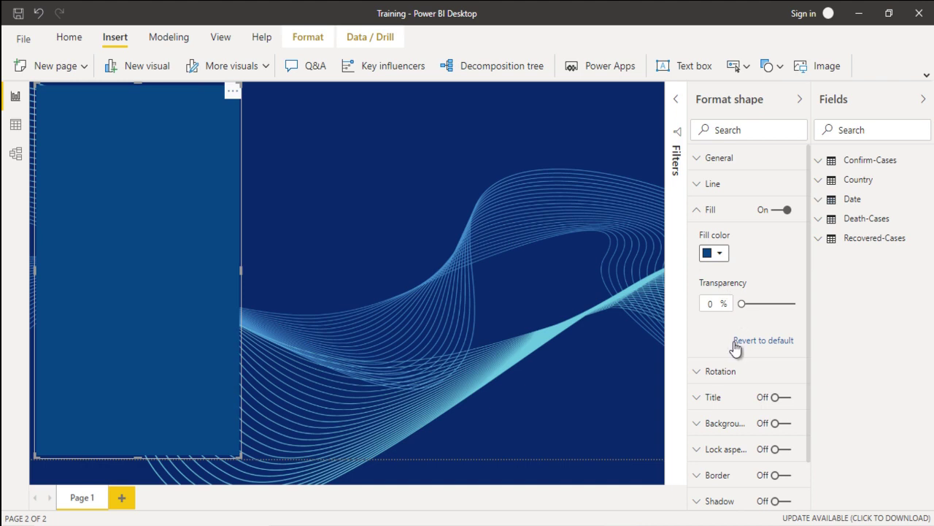
pyautogui.click(393, 284)
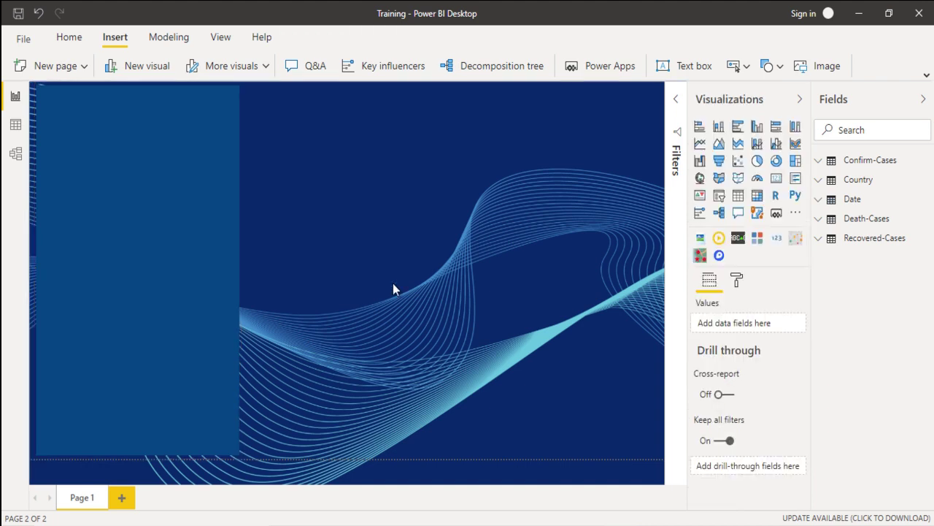
pyautogui.click(175, 231)
pyautogui.click(325, 258)
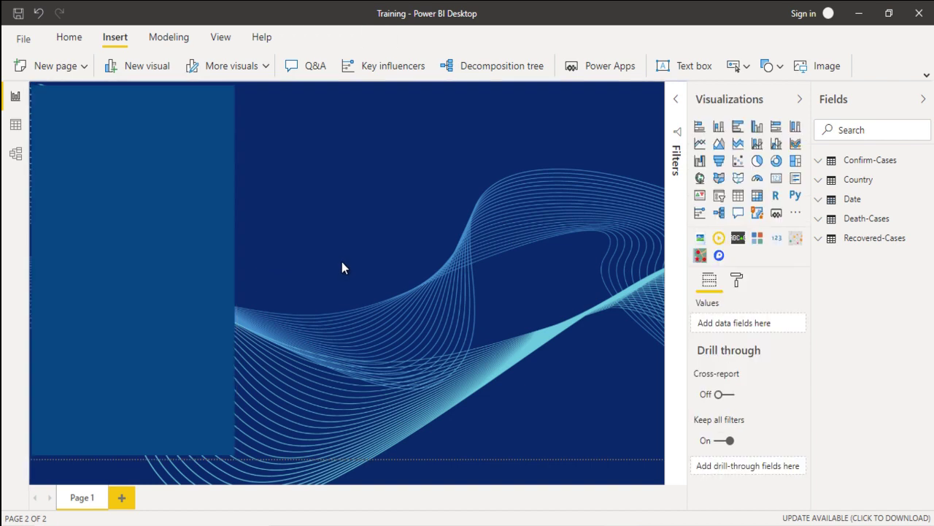
# Insert a blank button across the top of the blue panel and give it the button text Total Cases
pyautogui.click(746, 66)
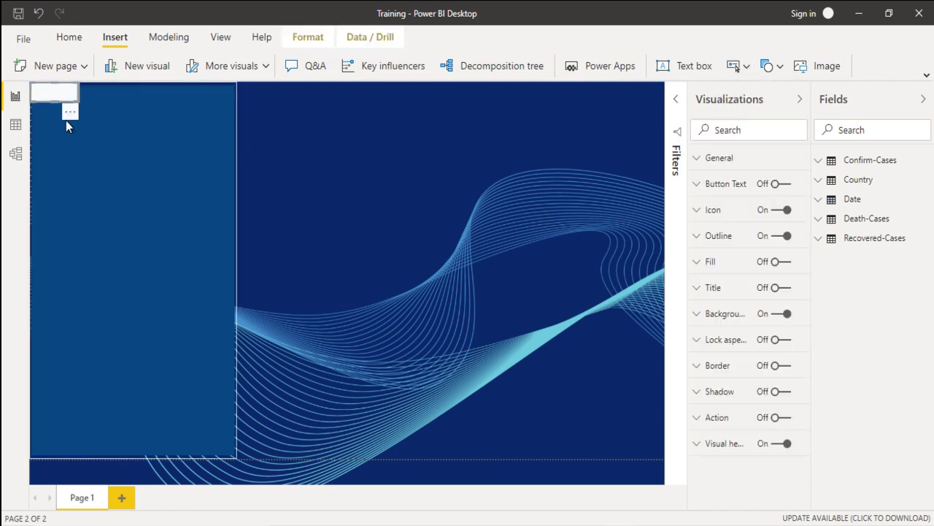
pyautogui.moveTo(77, 98); pyautogui.dragTo(210, 122)
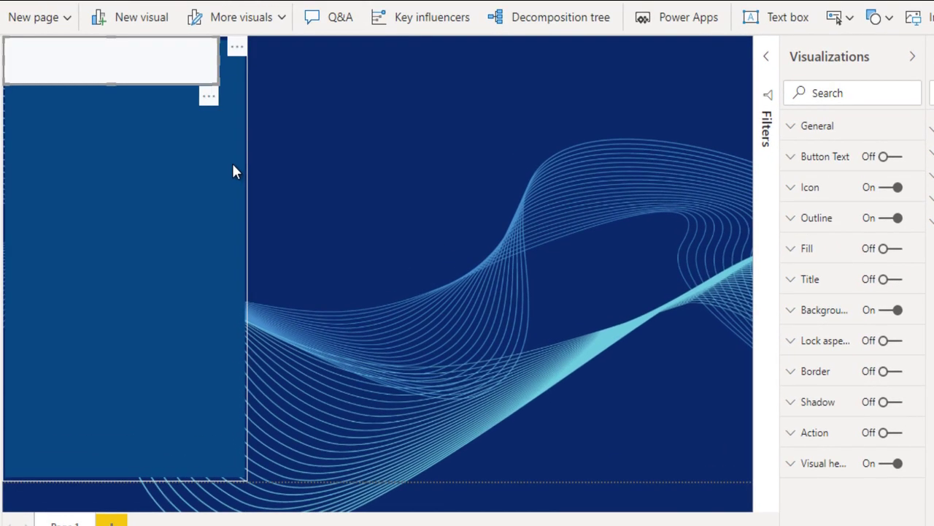
pyautogui.click(883, 158)
pyautogui.click(811, 157)
pyautogui.click(828, 233)
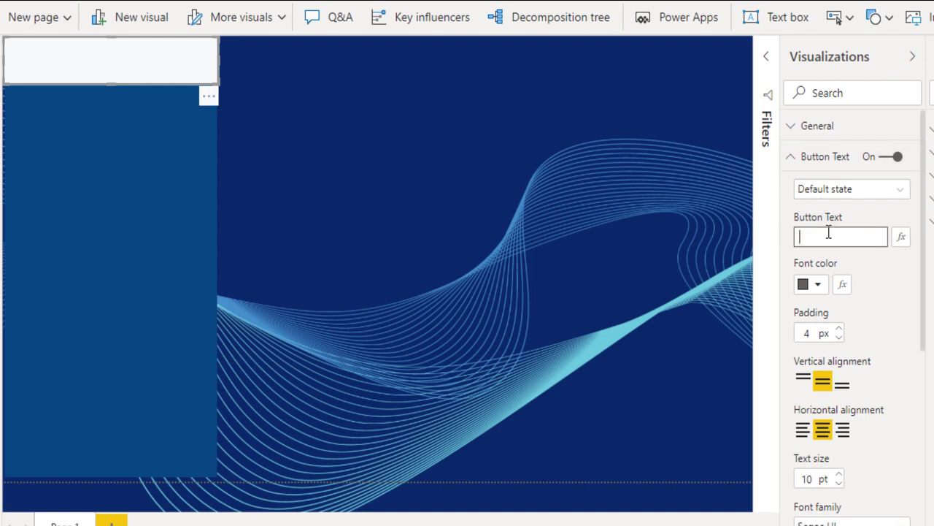
pyautogui.write('tal Coses')
# Set the Total Cases button text to a white font color and a text size of 35 pt
pyautogui.click(818, 288)
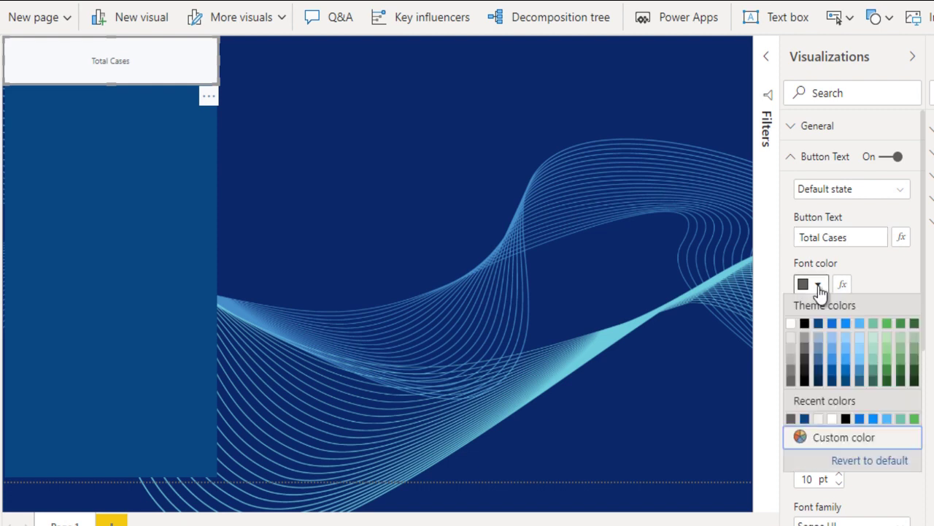
pyautogui.click(791, 324)
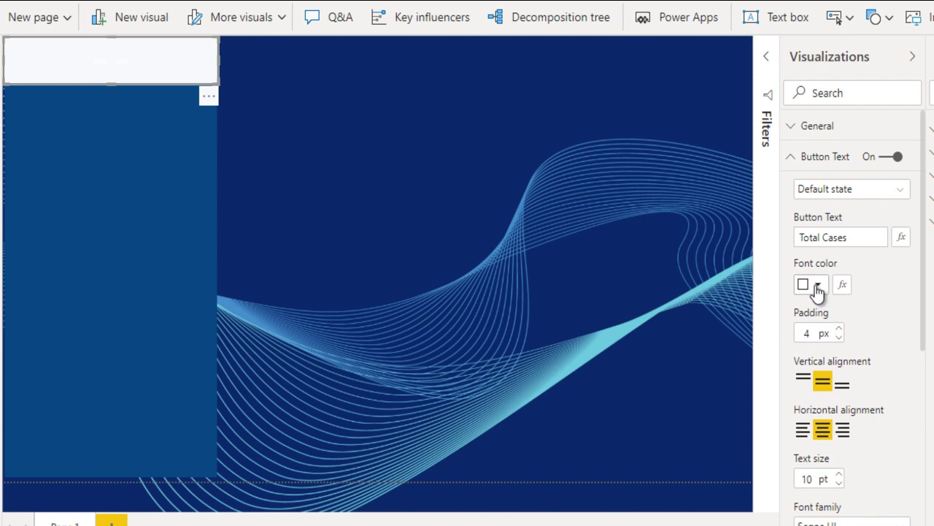
pyautogui.scroll(-2, 834, 301)
pyautogui.scroll(-1, 834, 301)
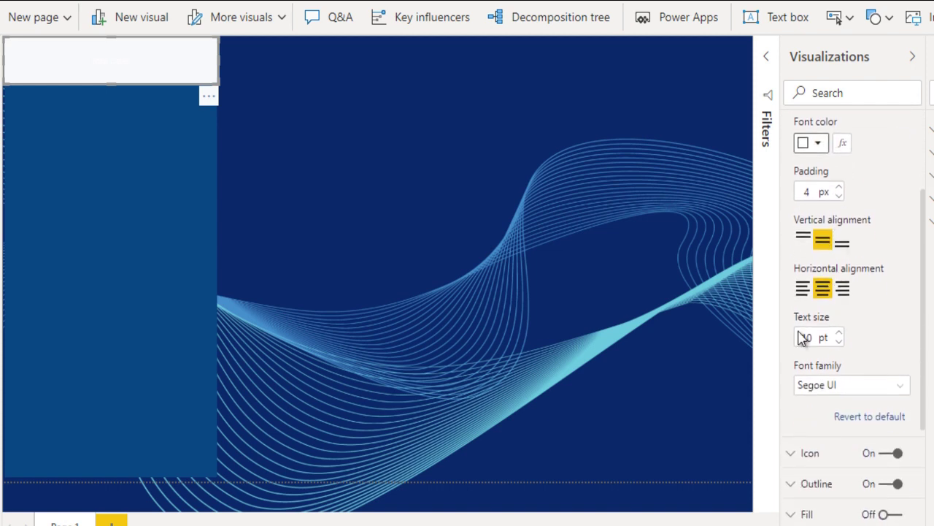
pyautogui.doubleClick(809, 338)
pyautogui.write('33')
pyautogui.scroll(3, 858, 295)
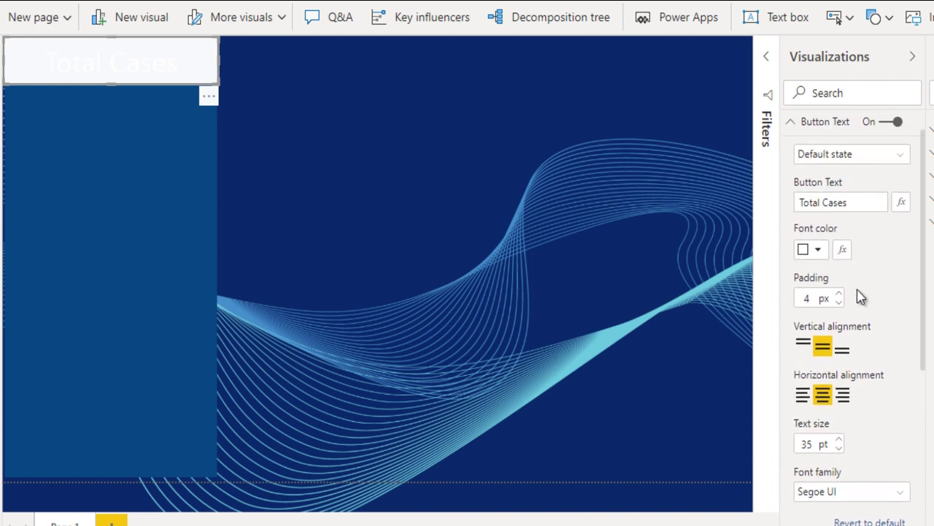
pyautogui.click(816, 164)
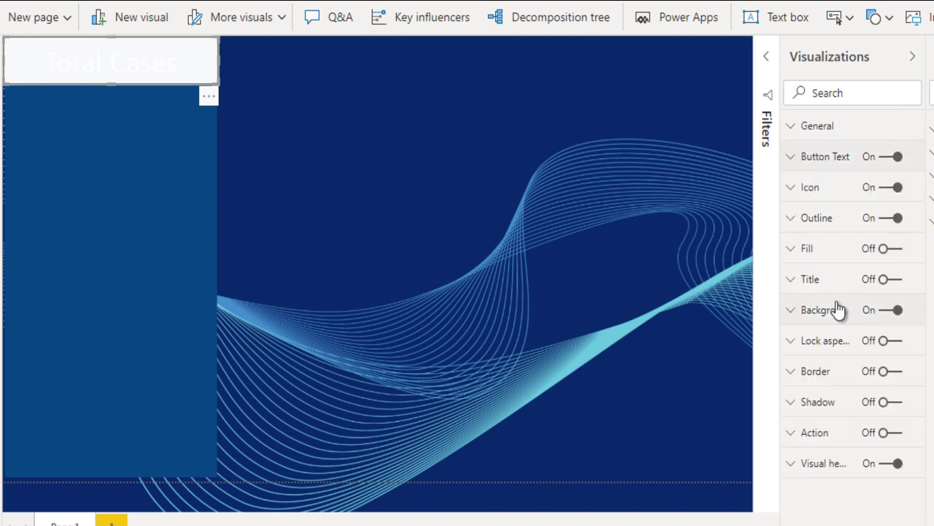
# Set the Total Cases button's background to the same dark blue theme color as the panel
pyautogui.click(816, 315)
pyautogui.click(817, 360)
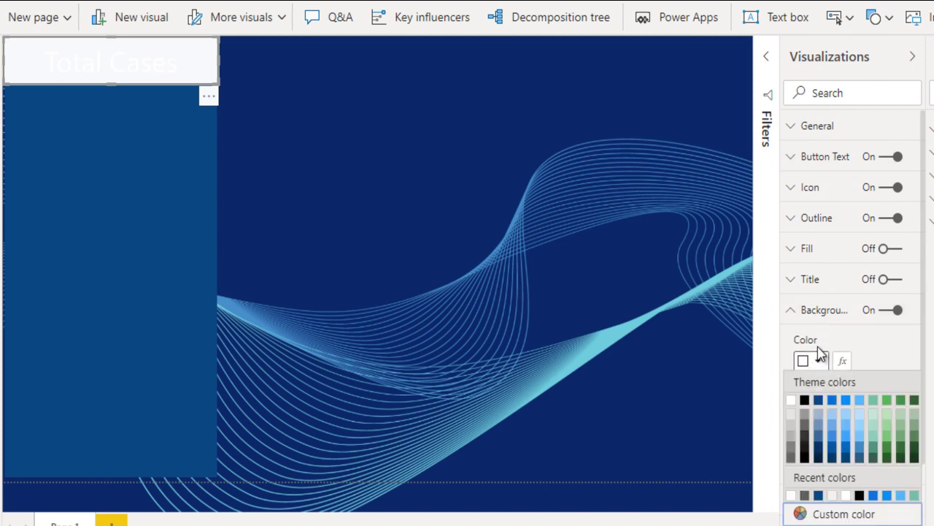
pyautogui.click(819, 400)
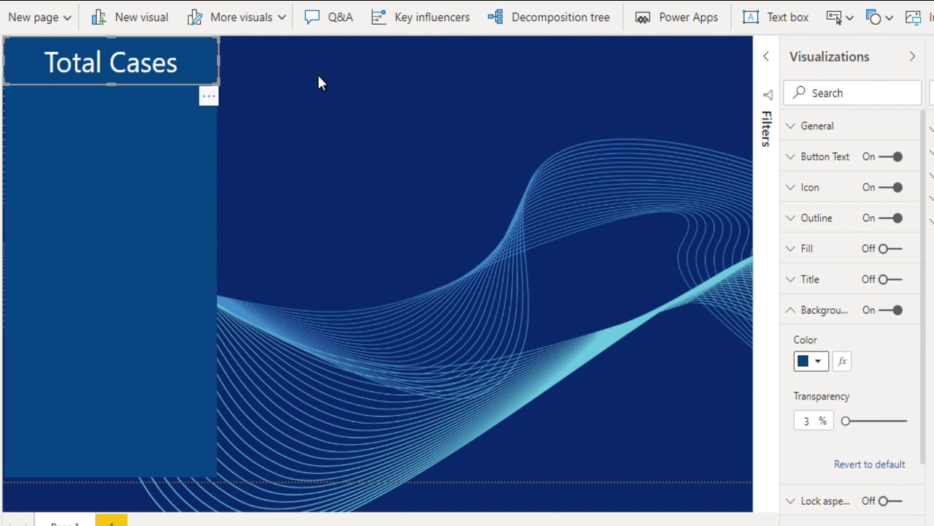
pyautogui.click(816, 316)
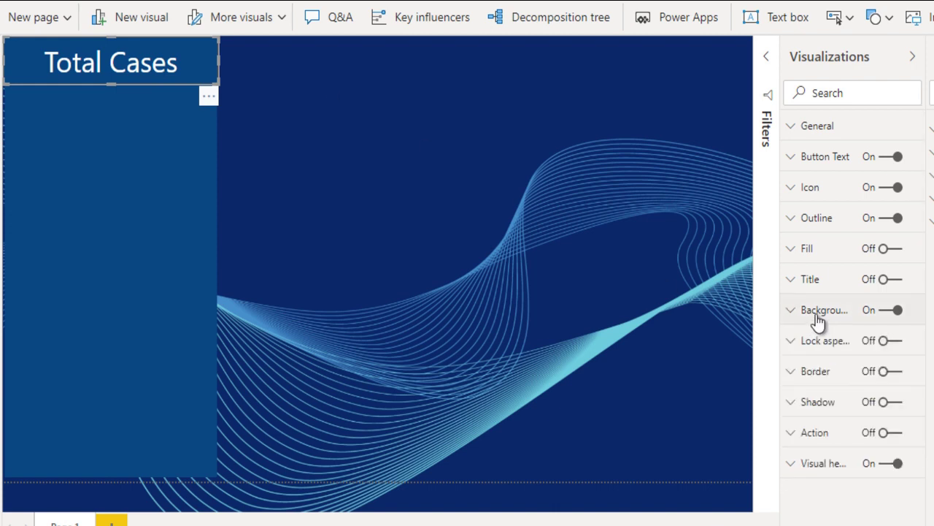
# Turn on the Total Cases button's shadow and set the shadow color to white
pyautogui.click(825, 408)
pyautogui.click(890, 403)
pyautogui.scroll(-1, 893, 406)
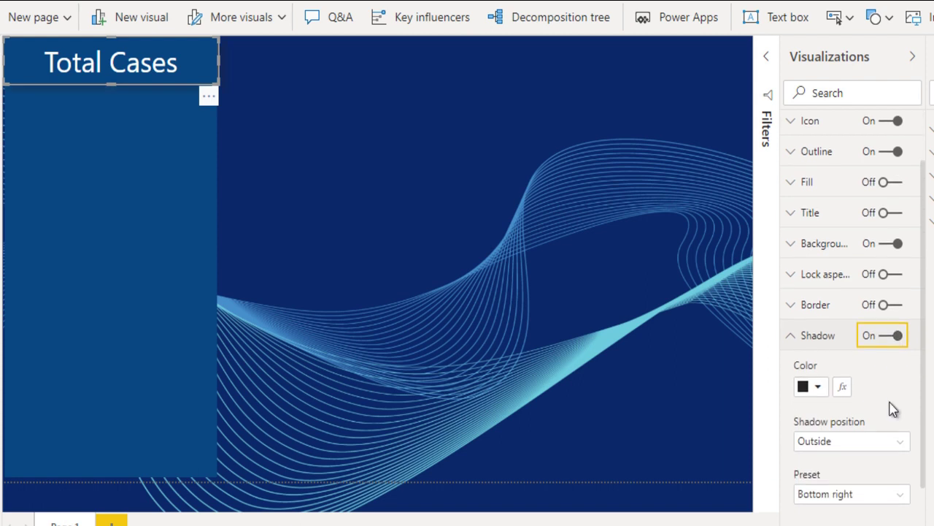
pyautogui.click(820, 369)
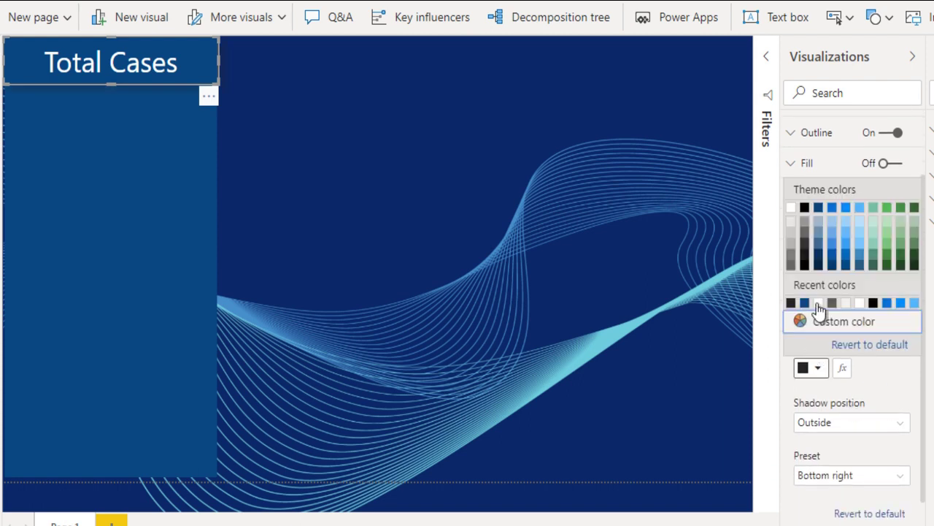
pyautogui.click(819, 303)
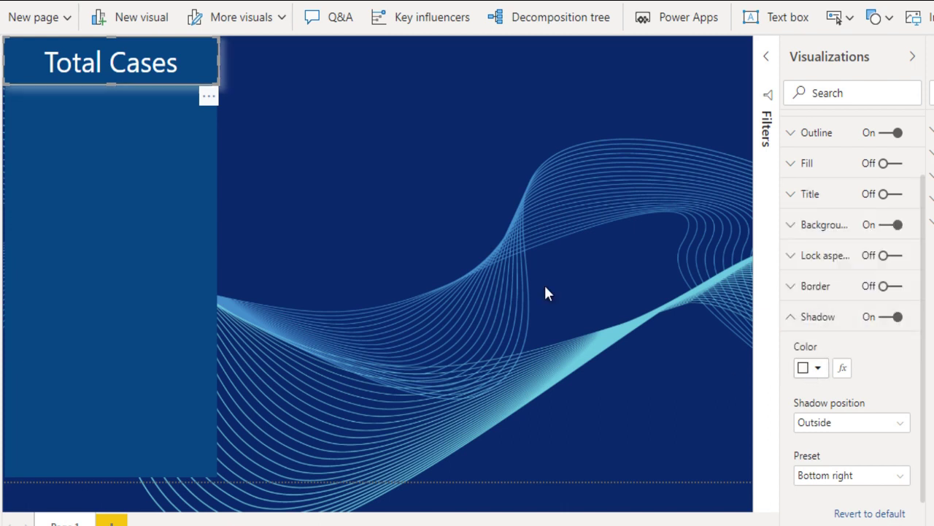
pyautogui.click(350, 154)
# Narrow the Total Cases button slightly so it ends just inside the panel's right edge
pyautogui.click(195, 68)
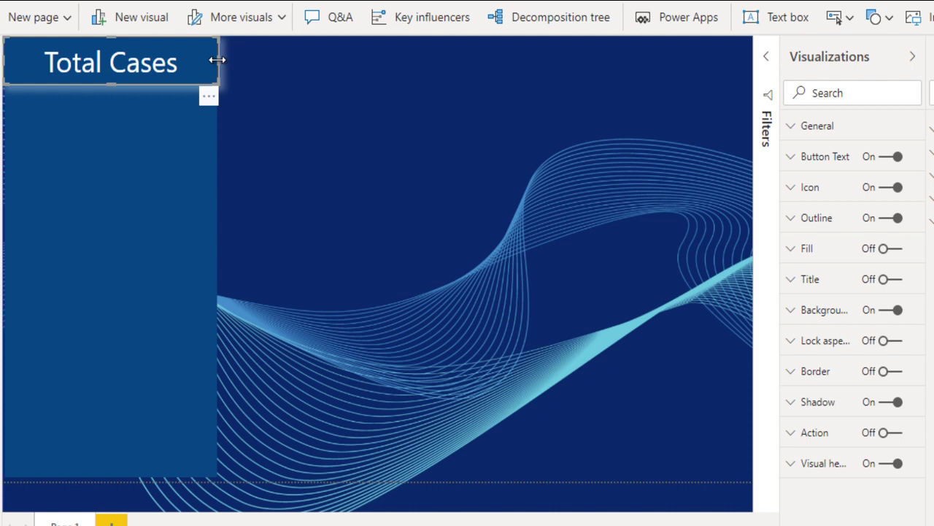
pyautogui.moveTo(214, 61); pyautogui.dragTo(209, 60)
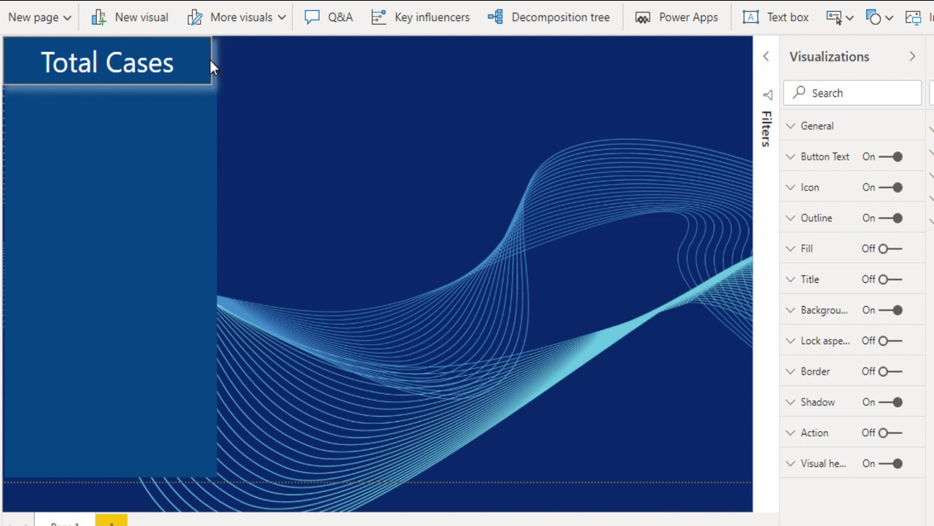
pyautogui.click(377, 150)
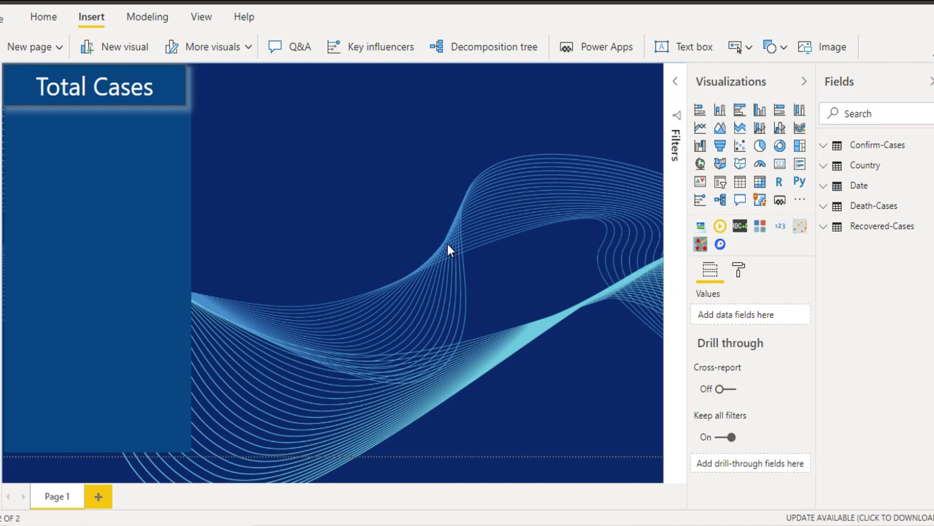
# Create a new measure named Total_Cases in the Country table, beginning its formula with SUM('Confirm-Cases'[Confirmed])
pyautogui.click(869, 166)
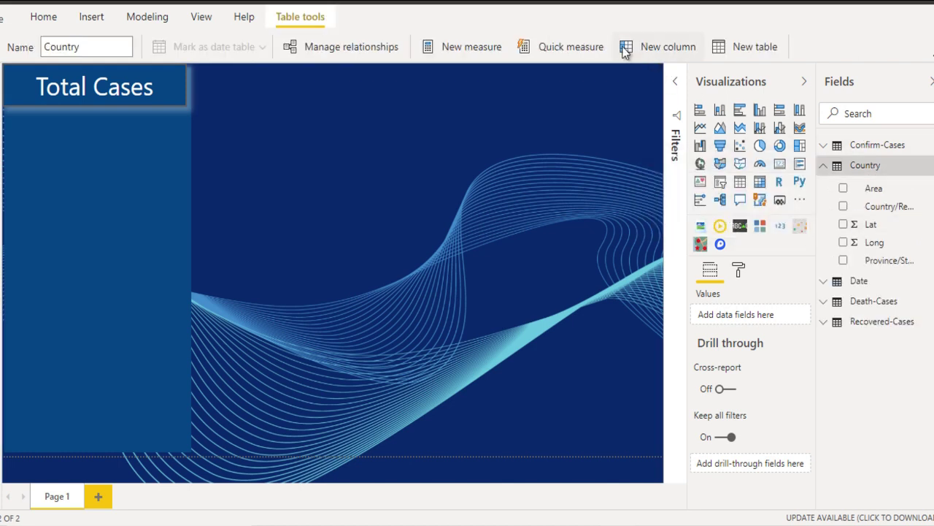
pyautogui.click(447, 53)
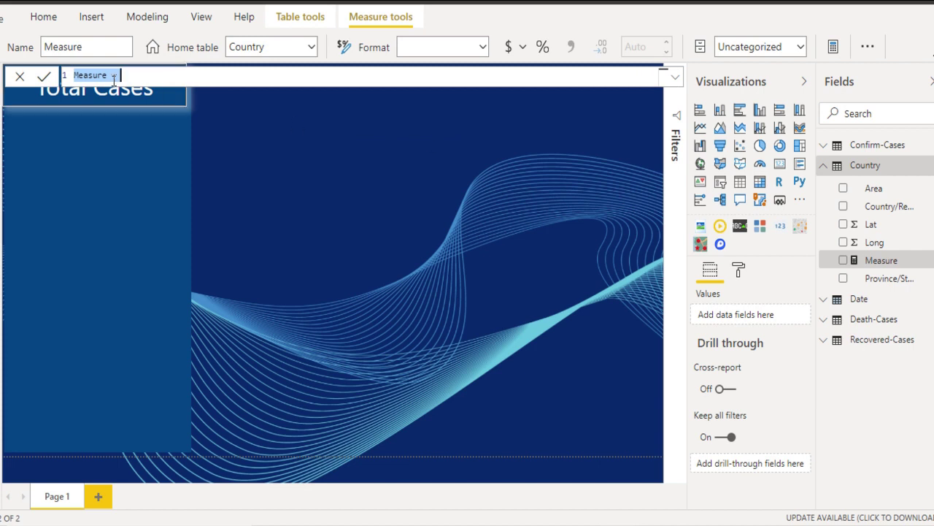
pyautogui.doubleClick(91, 76)
pyautogui.write('Total_Cases = ')
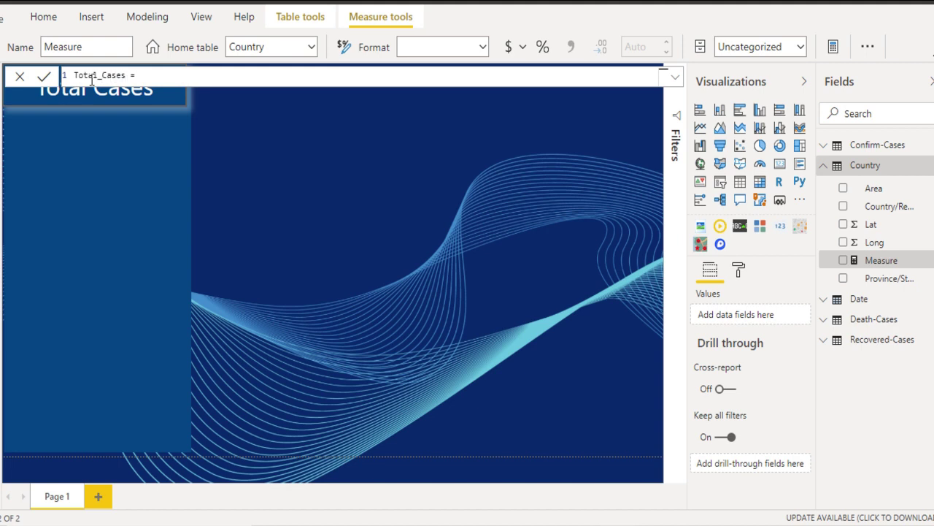
pyautogui.write('SUM(')
pyautogui.press('Down')
pyautogui.press('Down')
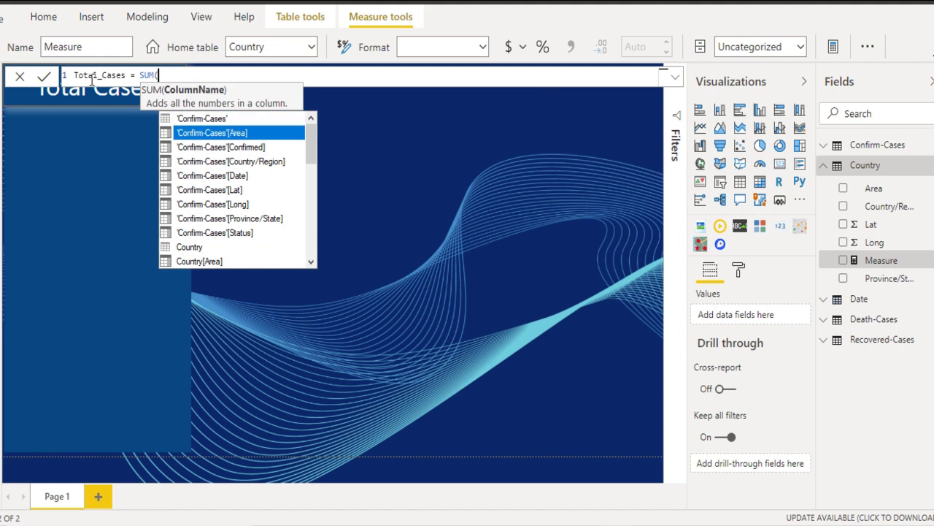
pyautogui.press('Tab')
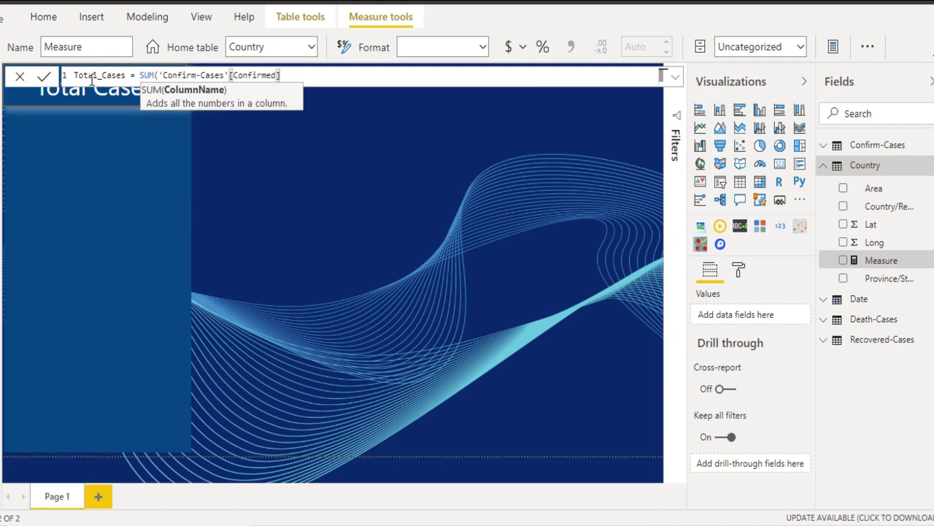
# Add SUM('Recovered-Cases'[Recovered]) as the second term of the Total_Cases formula
pyautogui.write(')+SUM(rec')
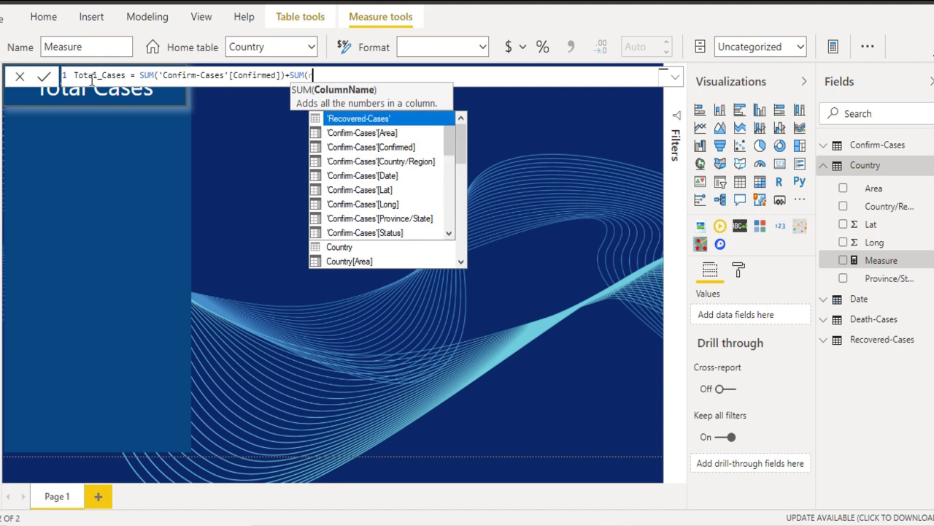
pyautogui.press('Down')
pyautogui.press('Down')
pyautogui.press('Down')
pyautogui.press('Down')
pyautogui.press('Down')
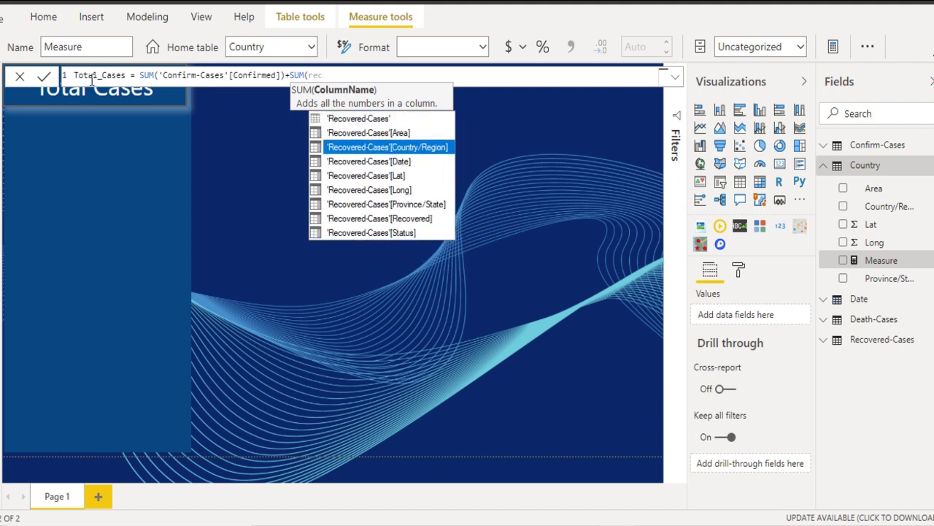
pyautogui.press('Down')
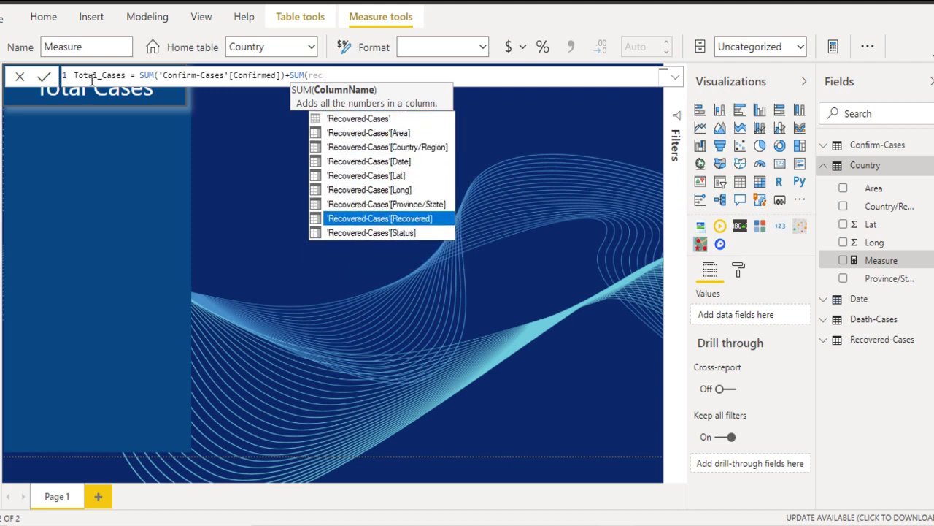
pyautogui.press('Tab')
pyautogui.write(')')
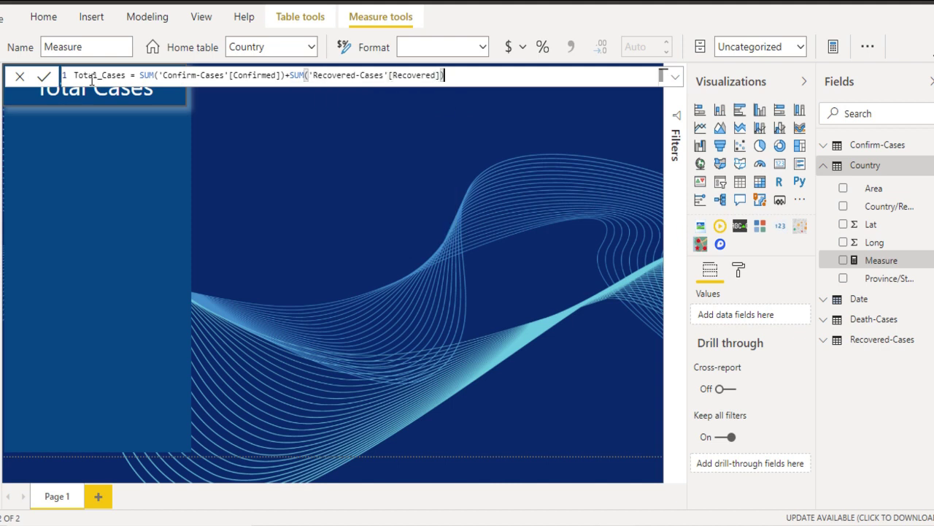
# Add SUM('Death-Cases'[Death]) as the third term of the Total_Cases formula and commit the measure
pyautogui.write('+sum(')
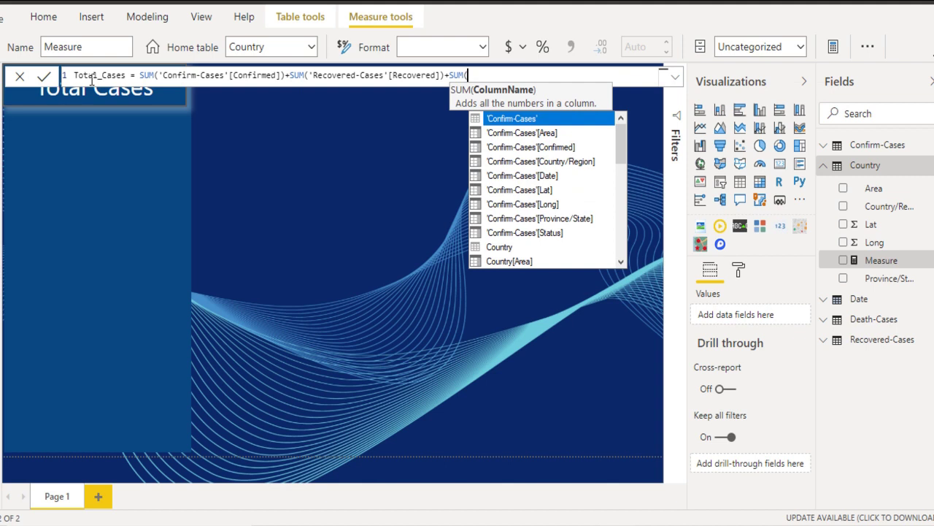
pyautogui.write('dea')
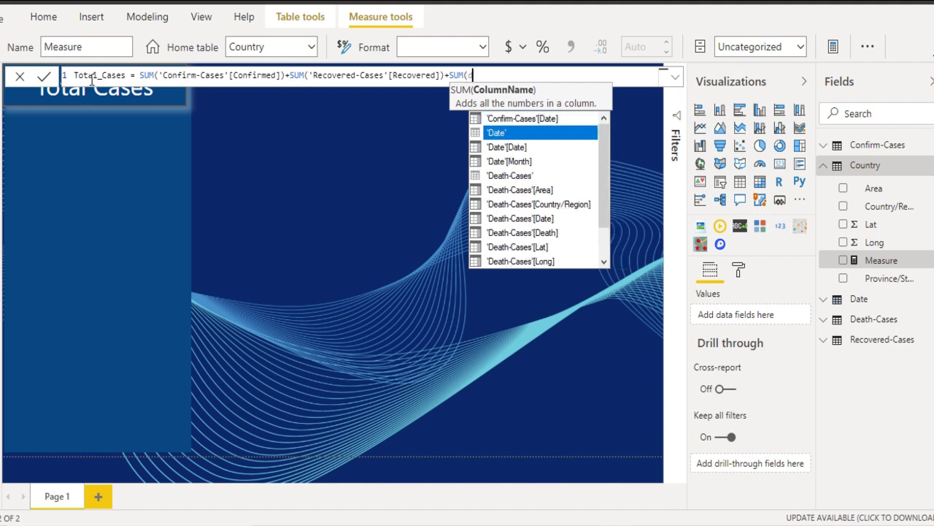
pyautogui.press('Down')
pyautogui.press('Down')
pyautogui.press('Down')
pyautogui.press('Down')
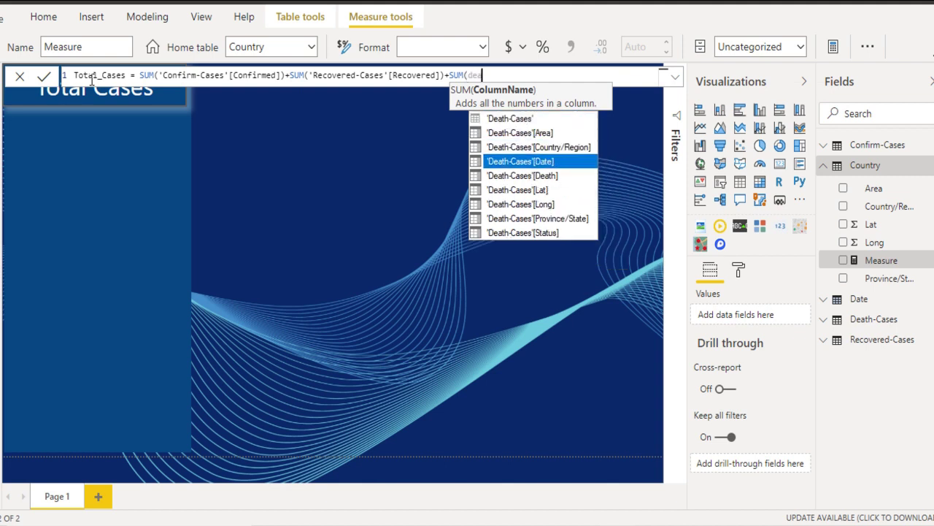
pyautogui.press('Tab')
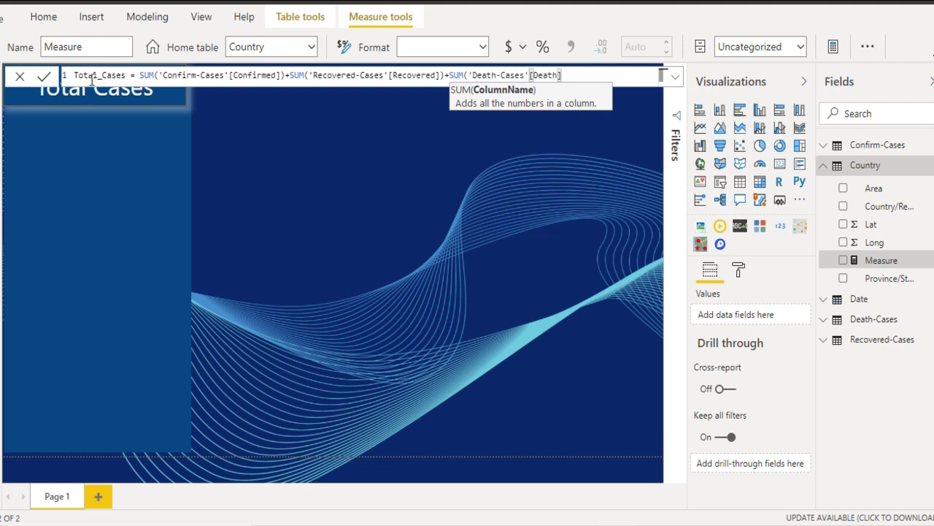
pyautogui.write(')')
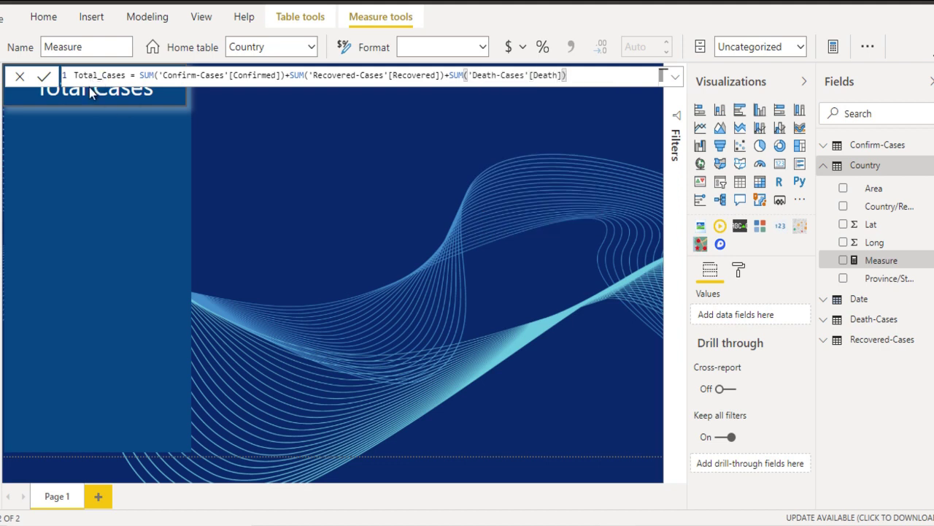
pyautogui.press('Return')
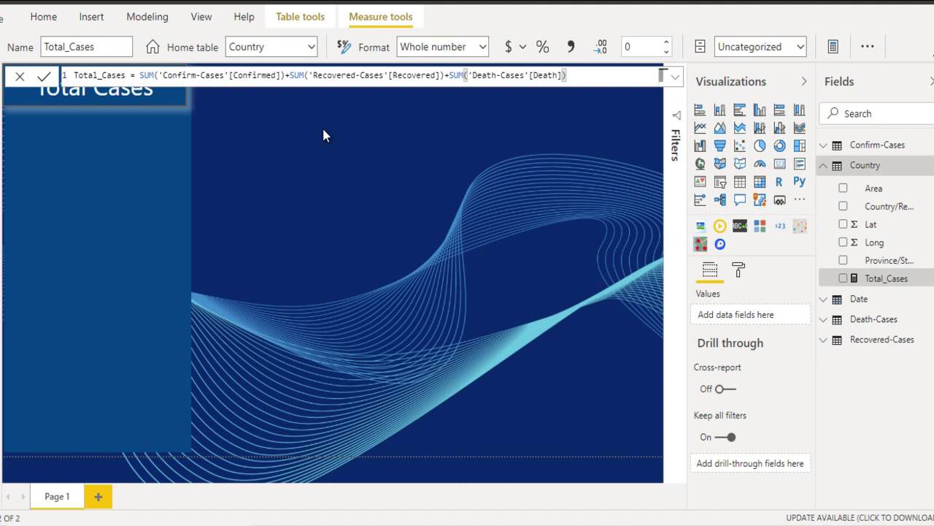
pyautogui.click(502, 264)
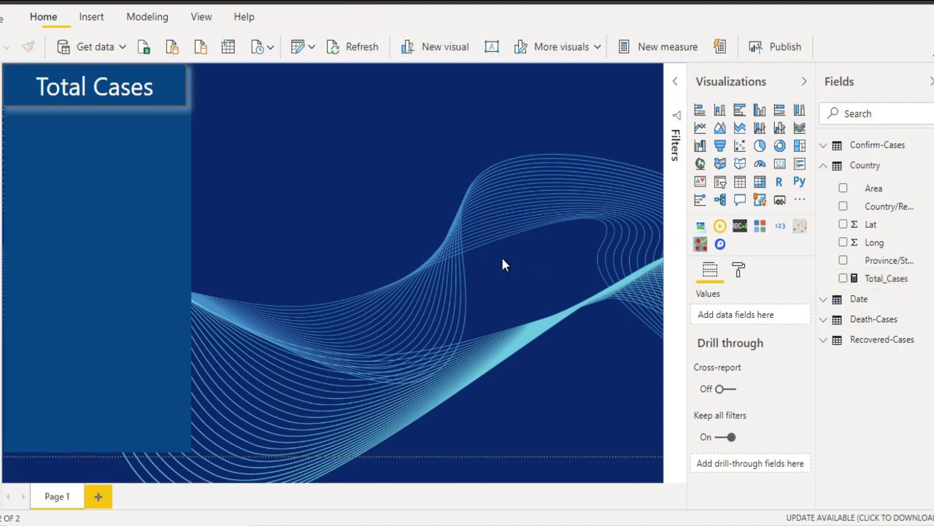
# Add a card visual for the Total_Cases measure, sized to the Total Cases button's width and placed directly beneath it
pyautogui.click(780, 166)
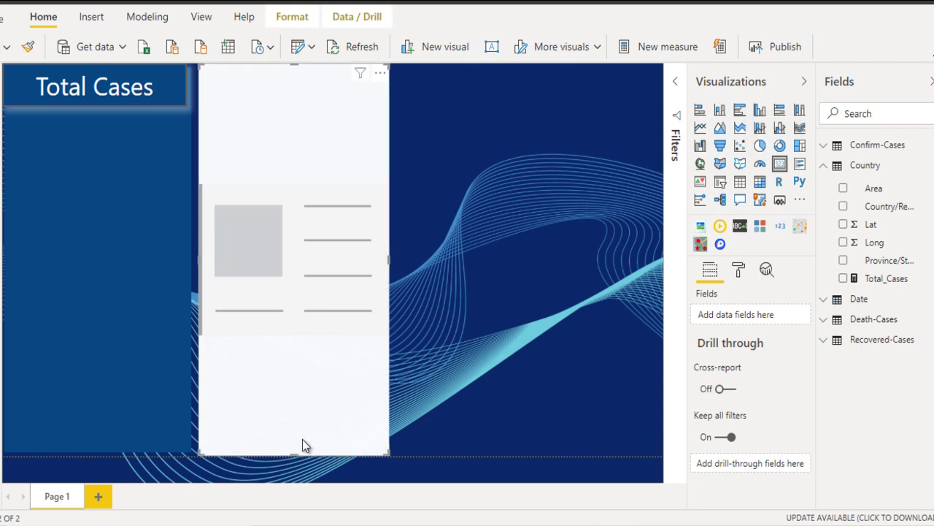
pyautogui.moveTo(297, 452); pyautogui.dragTo(184, 133)
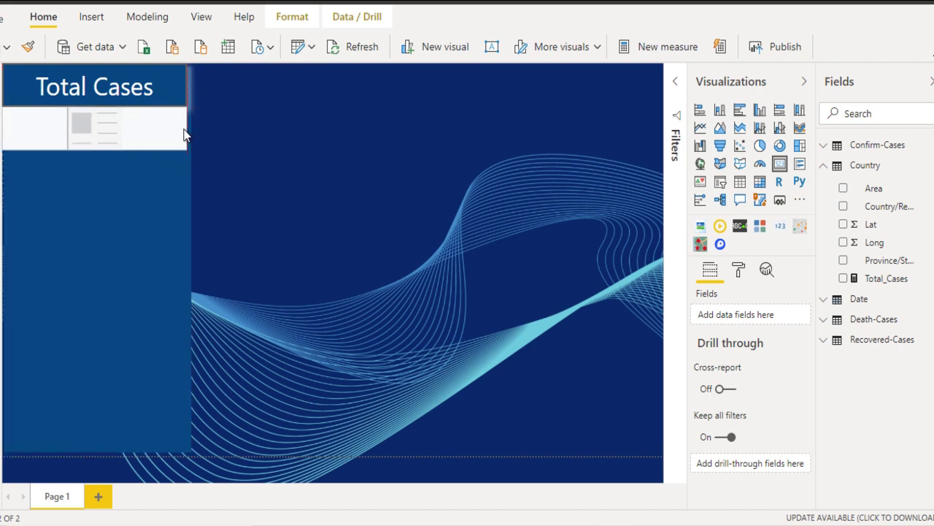
pyautogui.moveTo(91, 150); pyautogui.dragTo(90, 163)
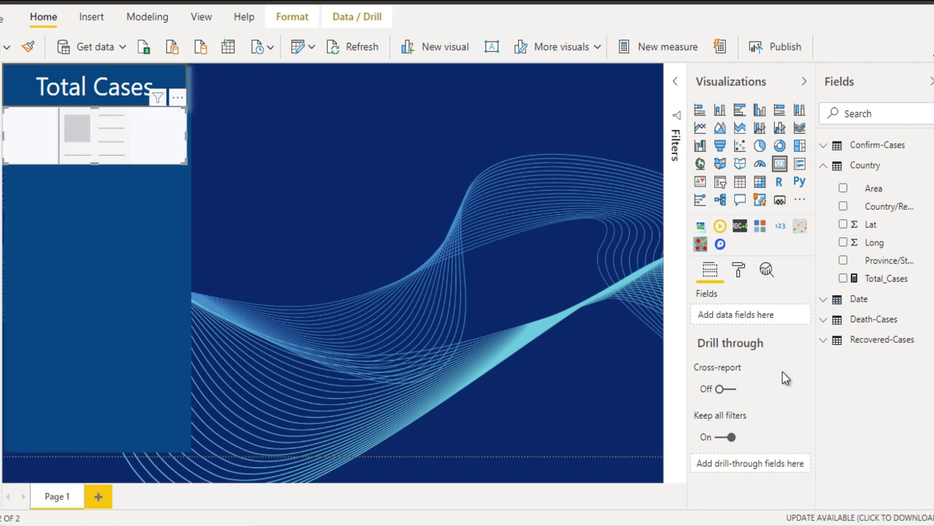
pyautogui.moveTo(904, 281); pyautogui.dragTo(770, 316)
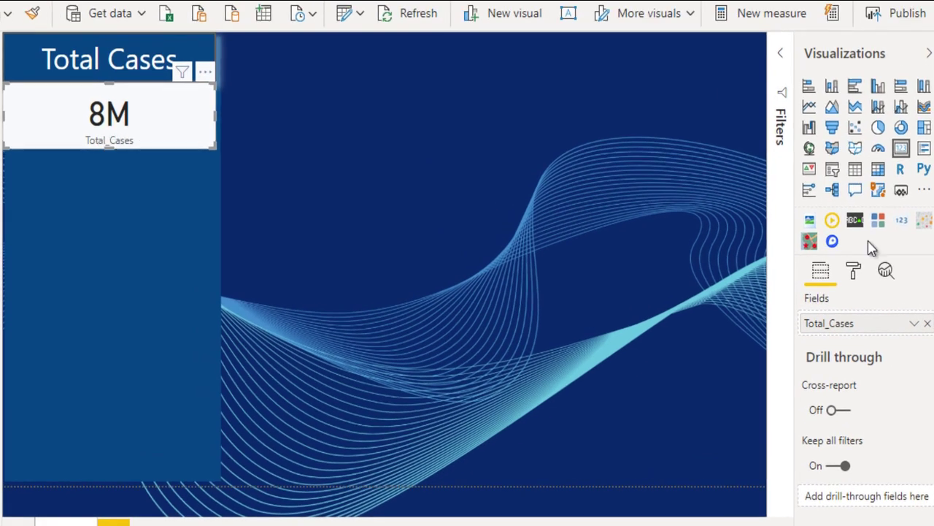
# Set the card's data label display units to None and turn off the card's background
pyautogui.click(855, 278)
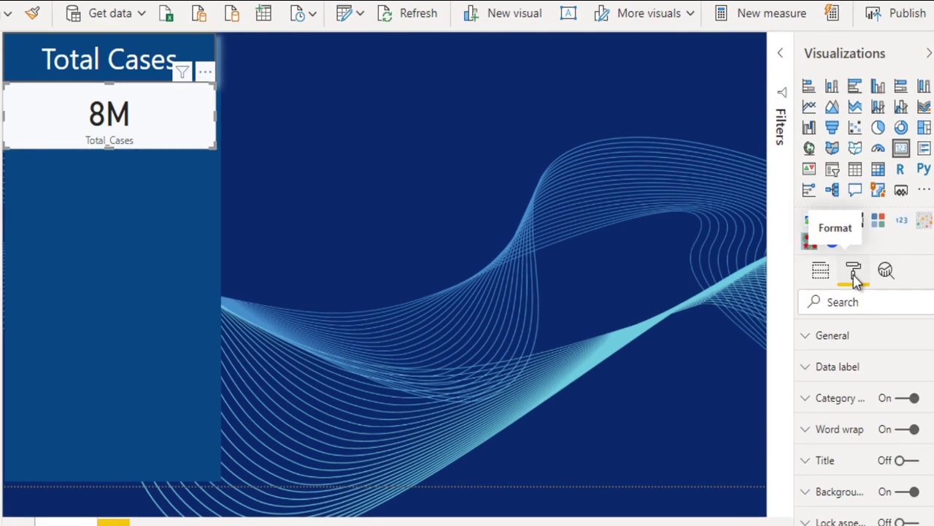
pyautogui.click(839, 368)
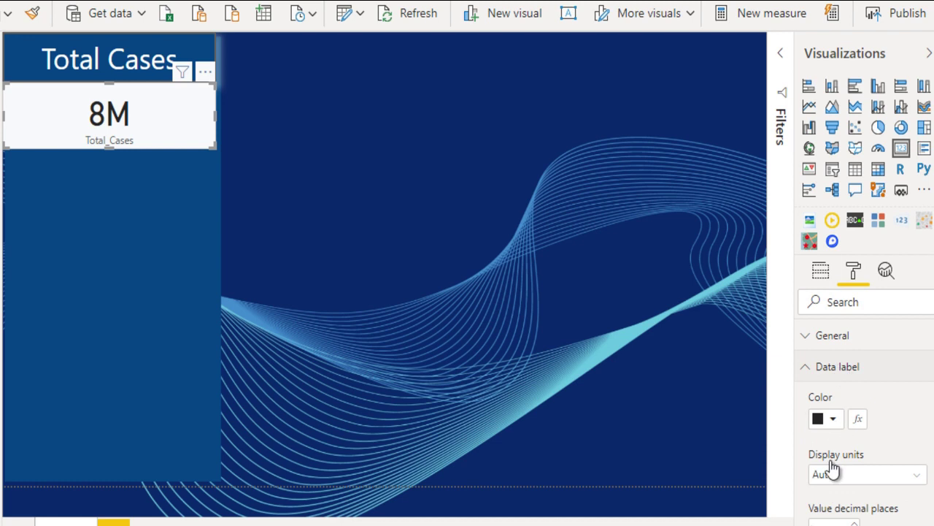
pyautogui.click(832, 474)
pyautogui.click(844, 377)
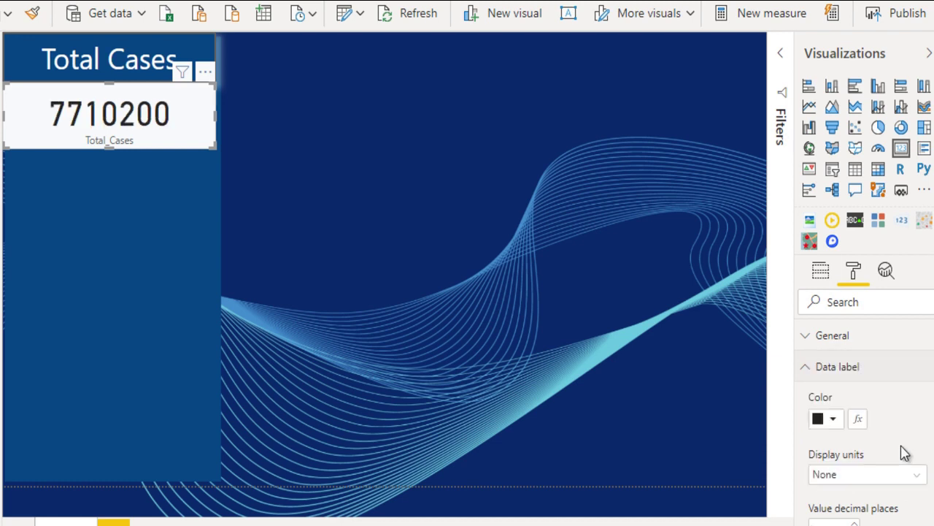
pyautogui.scroll(-1, 905, 453)
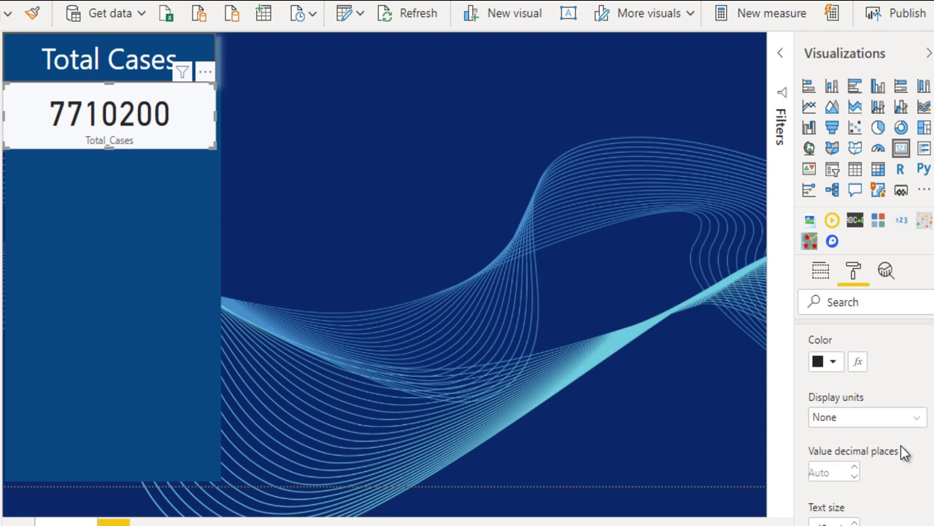
pyautogui.scroll(1, 903, 451)
pyautogui.click(817, 368)
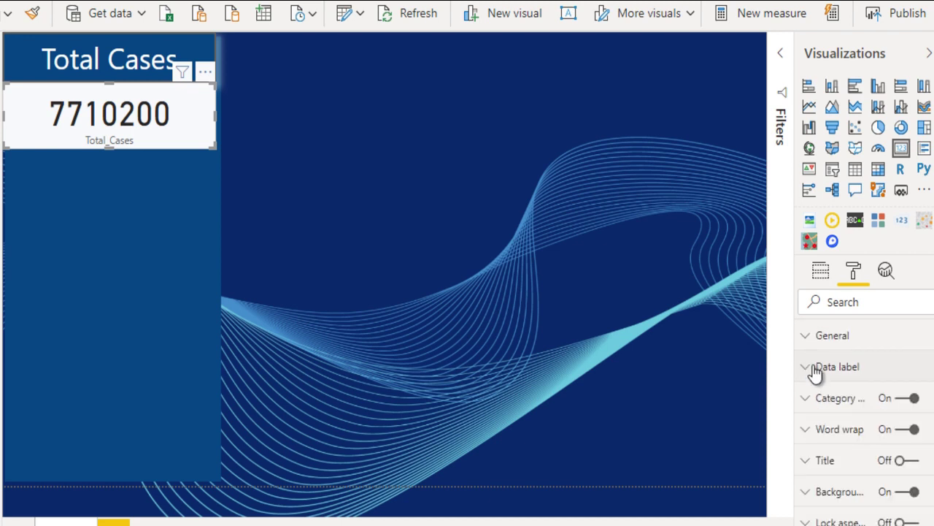
pyautogui.scroll(-2, 897, 409)
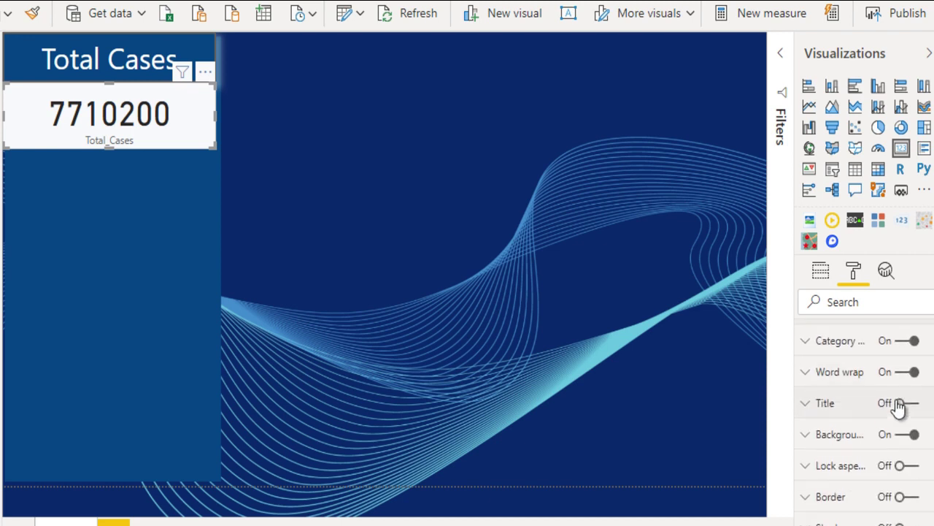
pyautogui.click(898, 407)
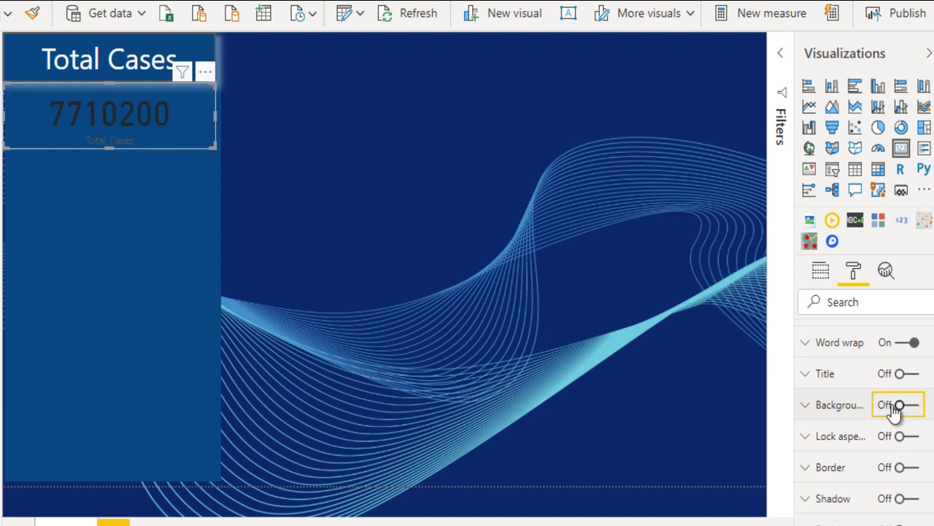
# Set the card's data label color to a custom bright yellow-green
pyautogui.scroll(2, 895, 411)
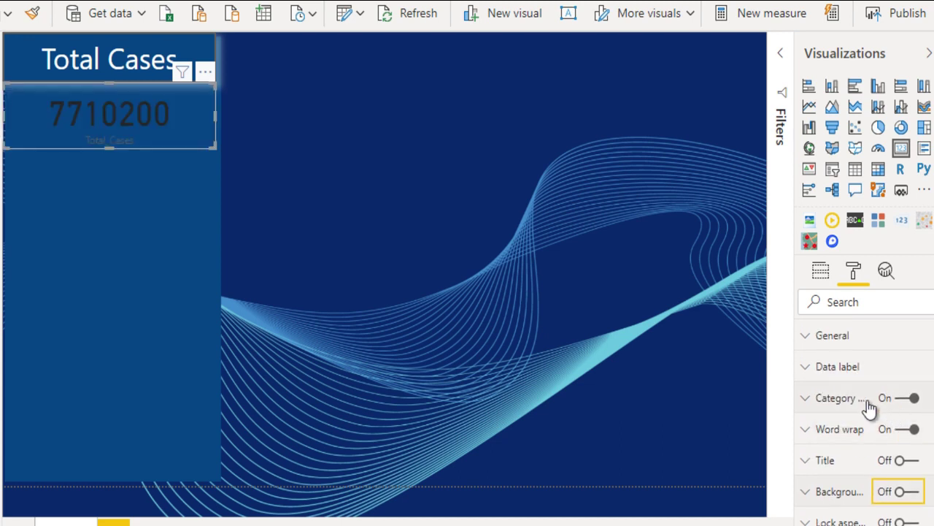
pyautogui.click(857, 372)
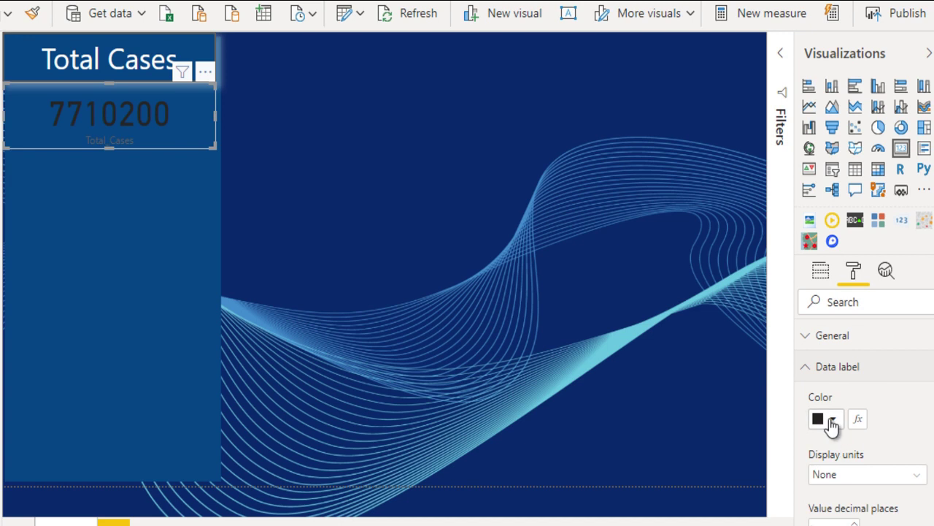
pyautogui.click(830, 421)
pyautogui.click(852, 370)
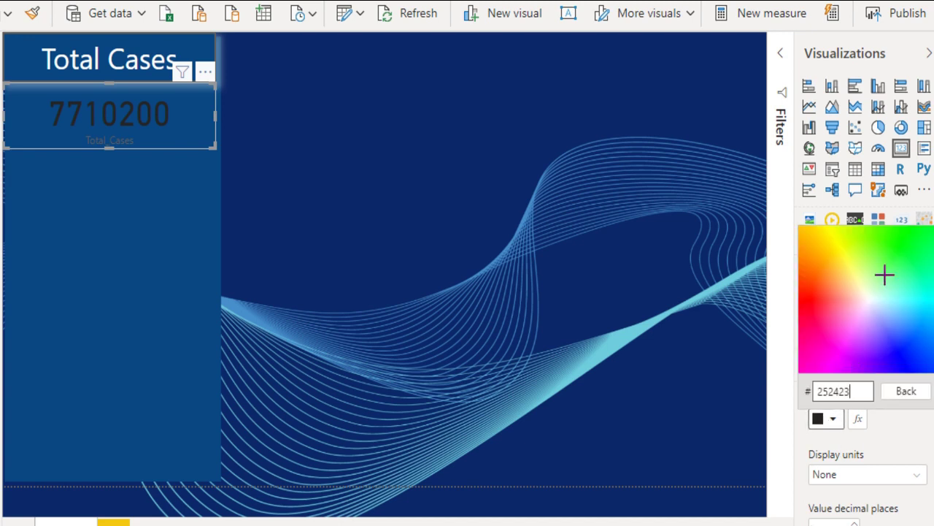
pyautogui.click(843, 232)
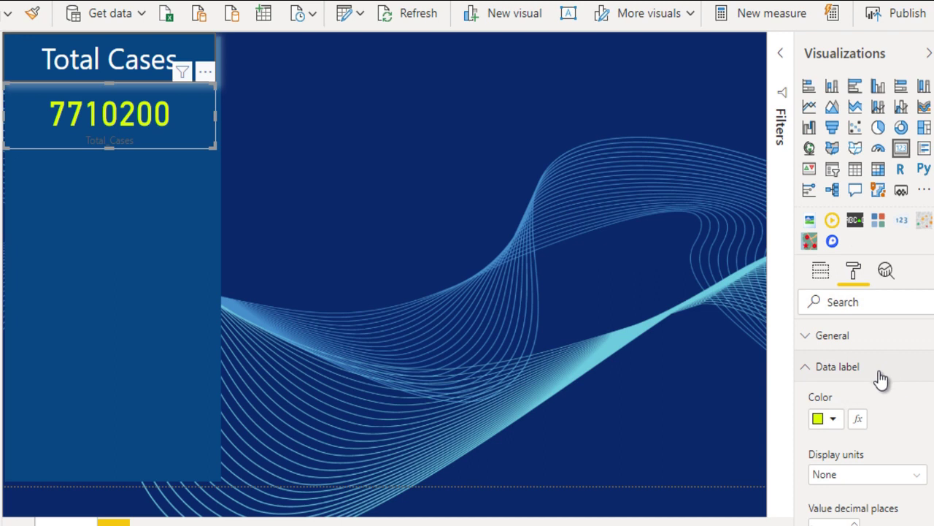
pyautogui.click(848, 368)
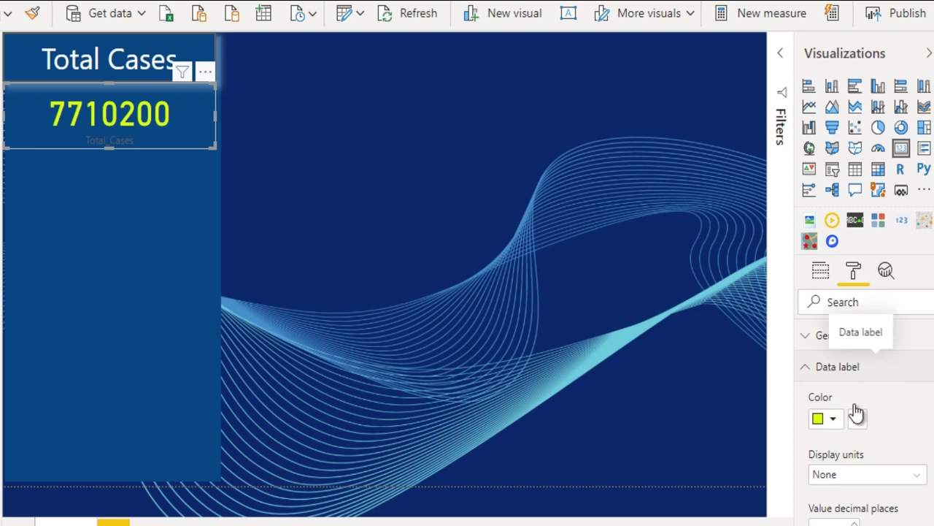
# Set the card's category label color to white
pyautogui.click(827, 400)
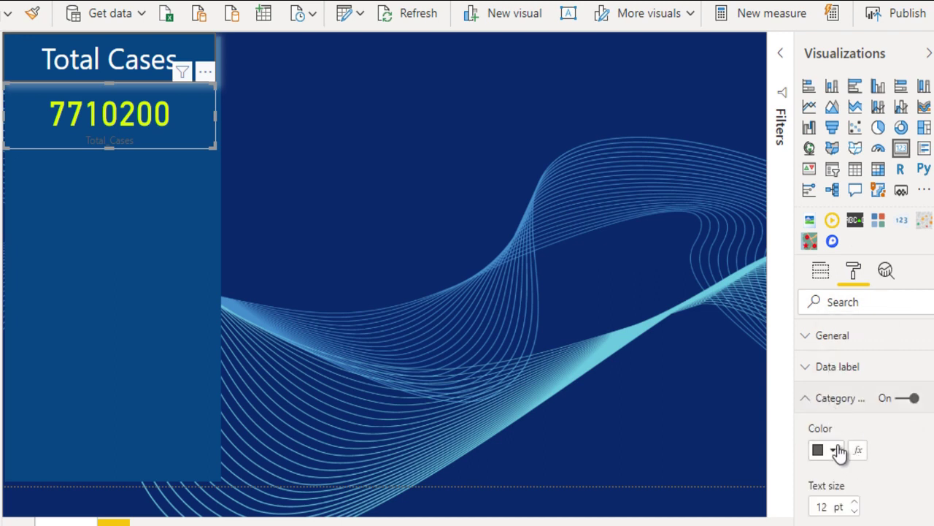
pyautogui.click(835, 450)
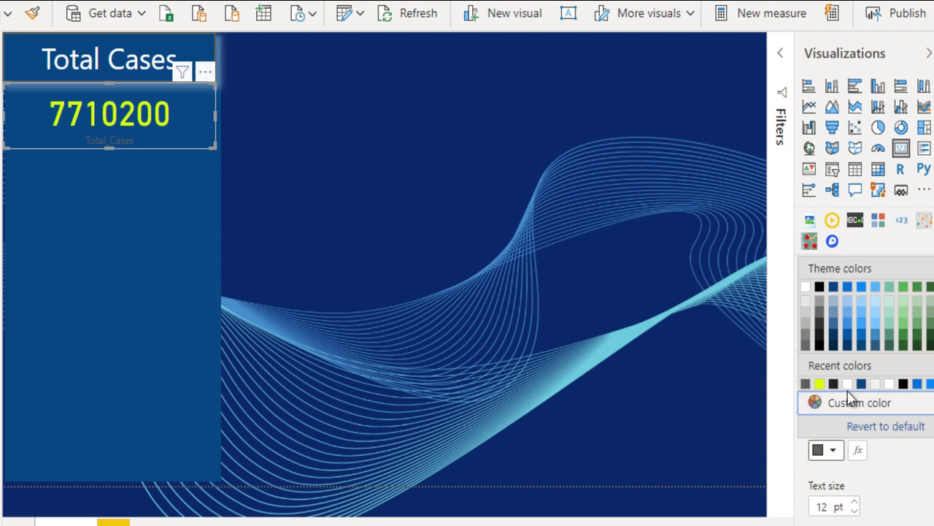
pyautogui.click(849, 383)
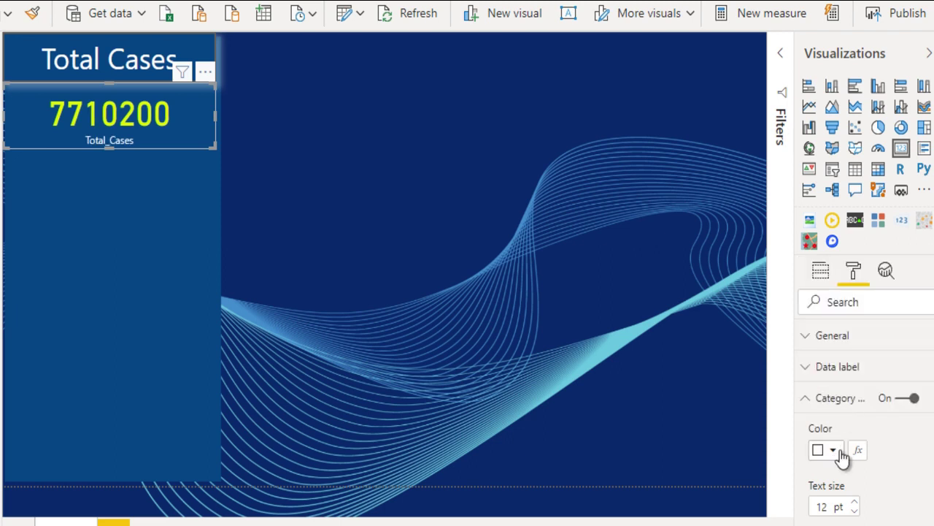
# Duplicate the Total_Cases card directly beneath the original and replace the copy's field with Confirmed from the Confirm-Cases table
pyautogui.click(378, 222)
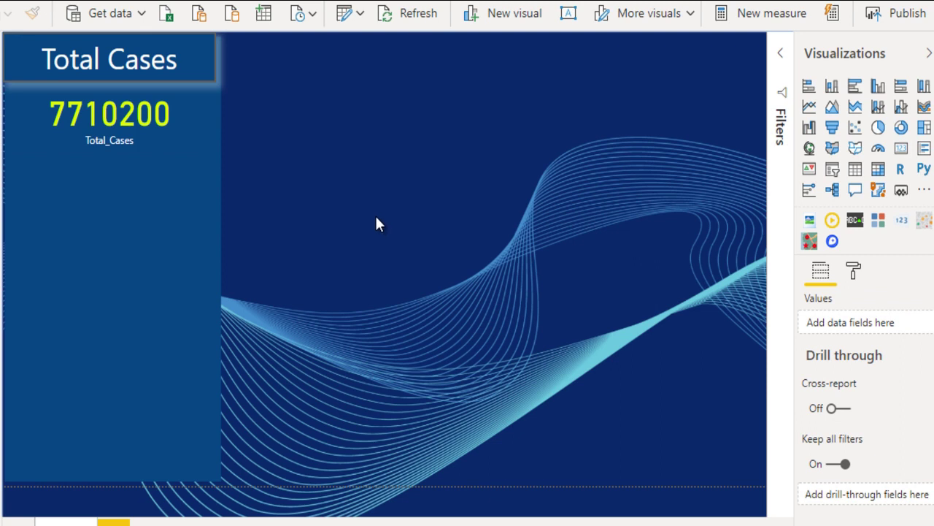
pyautogui.click(137, 114)
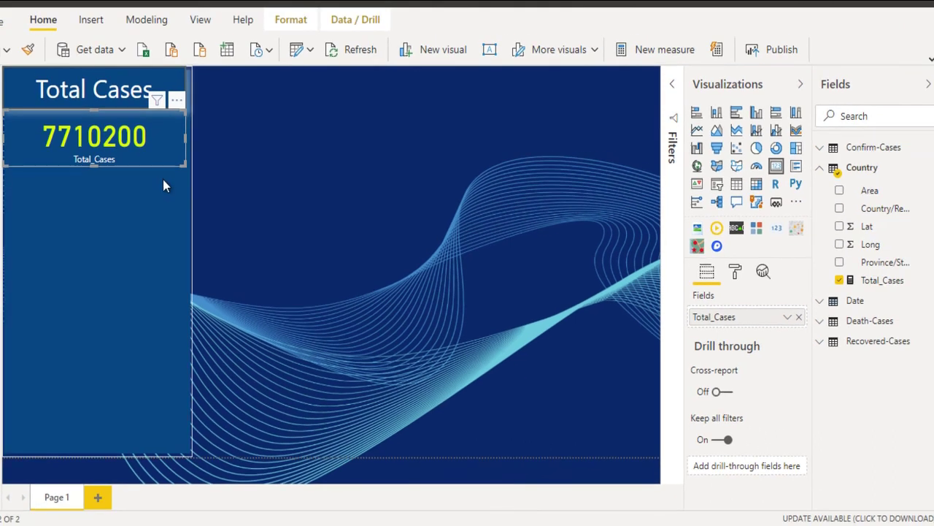
pyautogui.hotkey('ctrl', 'c')
pyautogui.hotkey('ctrl', 'v')
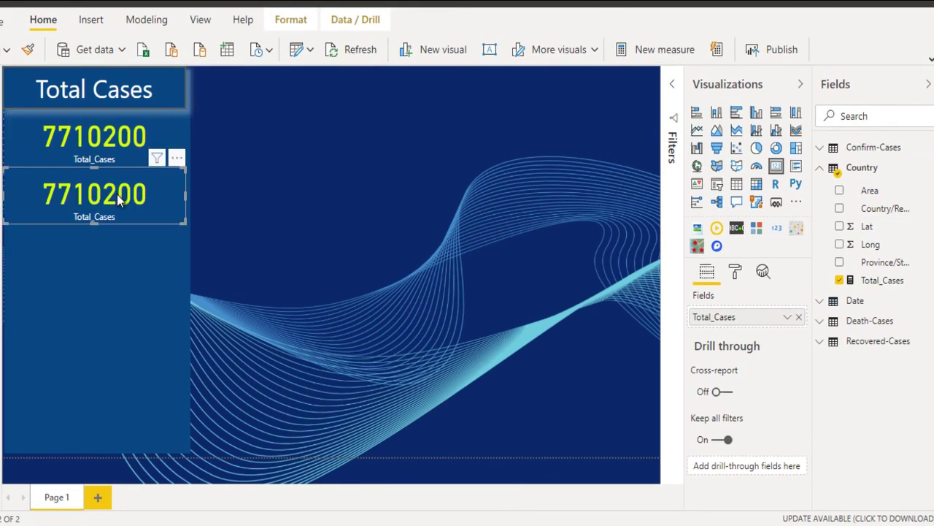
pyautogui.click(858, 117)
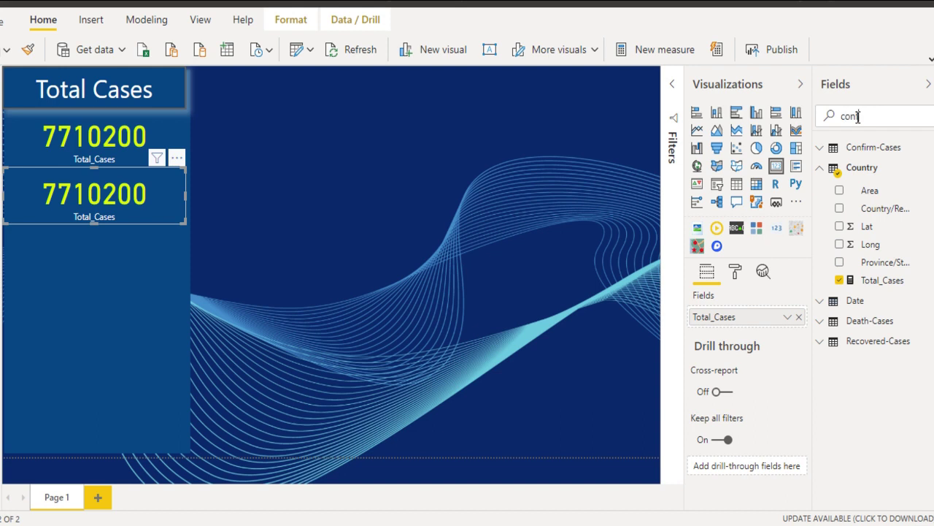
pyautogui.write('i')
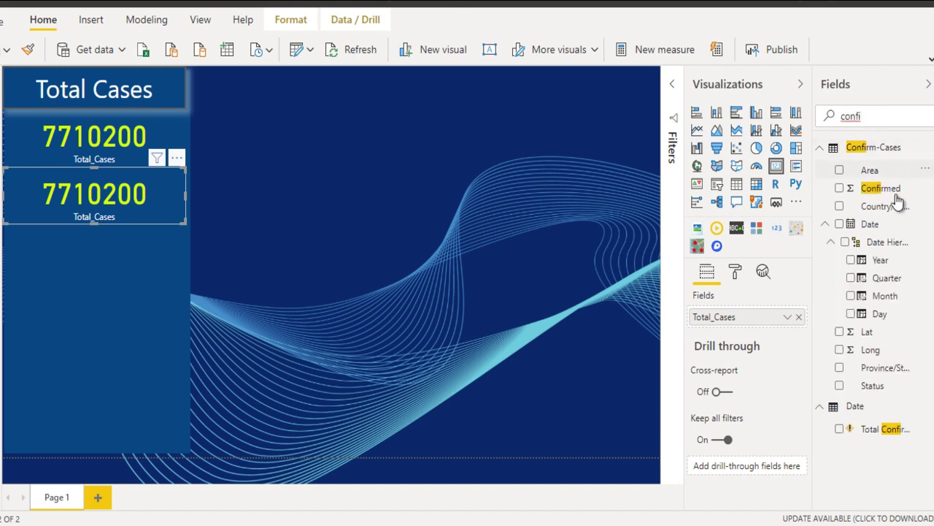
pyautogui.moveTo(894, 192); pyautogui.dragTo(766, 322)
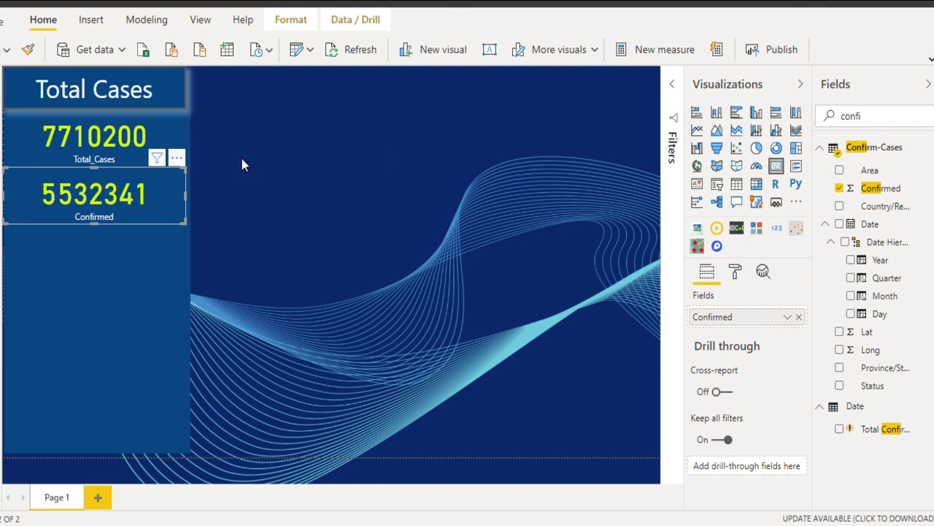
# Set the Confirmed card's data label color to white and its text size to 30 pt
pyautogui.click(736, 272)
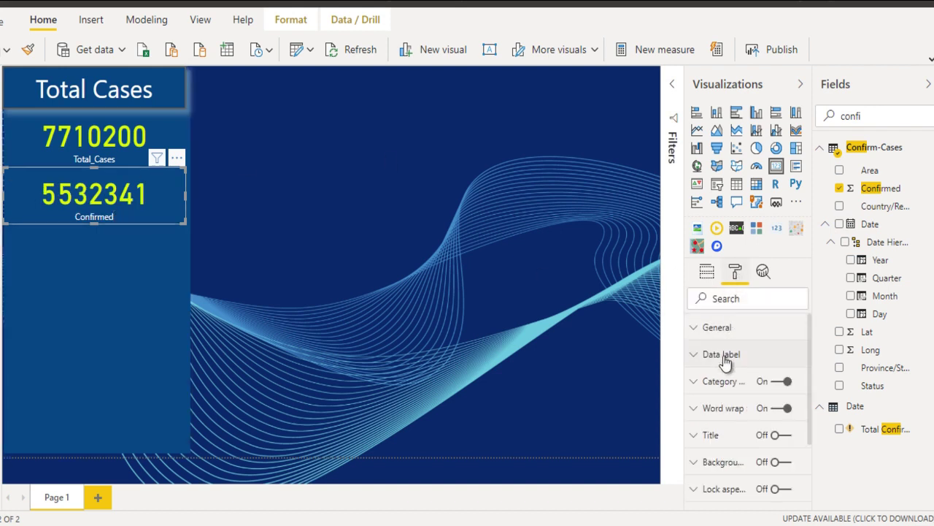
pyautogui.click(725, 356)
pyautogui.click(716, 399)
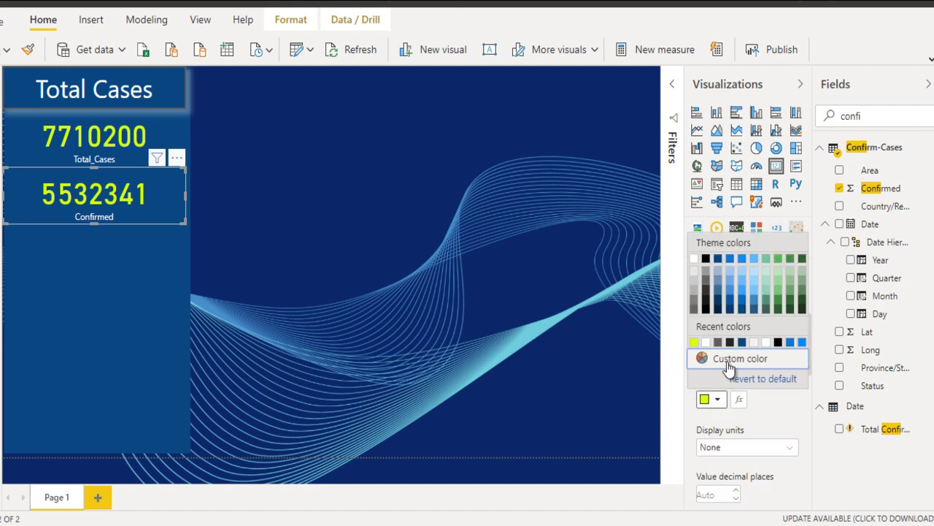
pyautogui.click(694, 258)
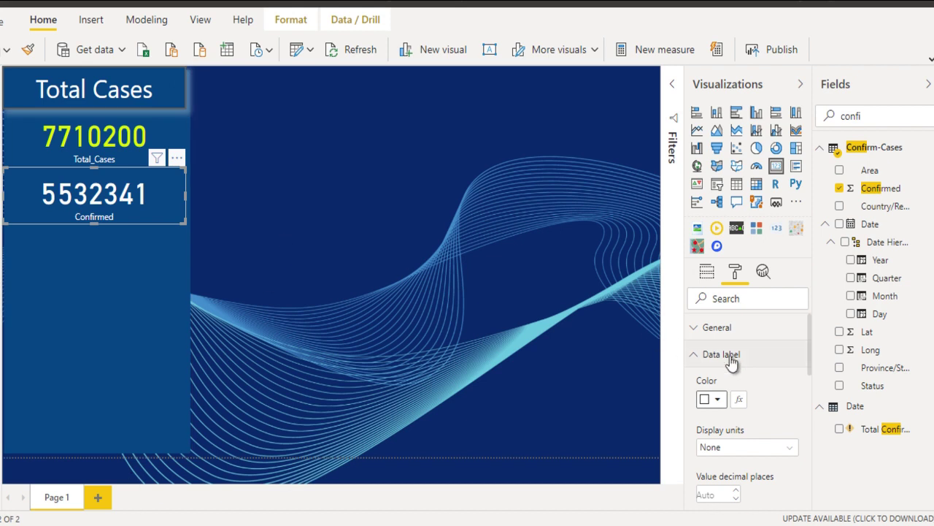
pyautogui.scroll(-3, 732, 361)
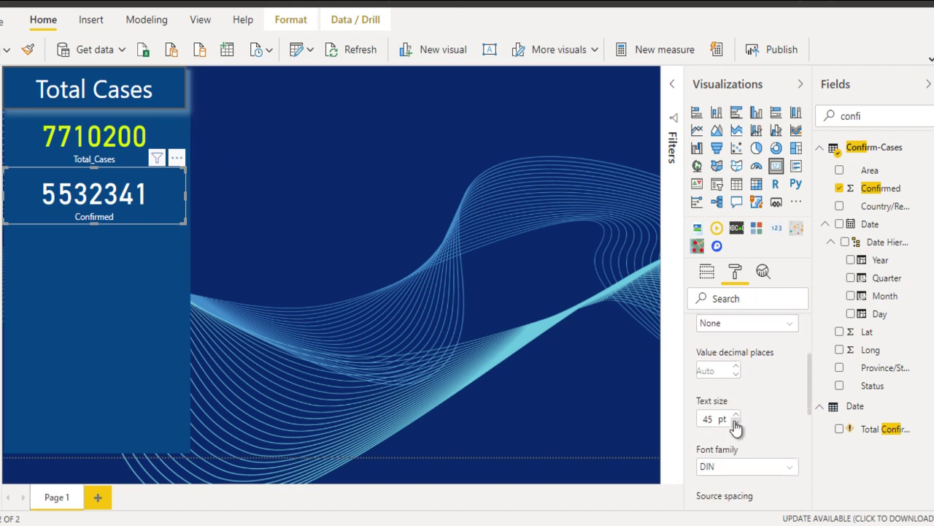
pyautogui.click(736, 423)
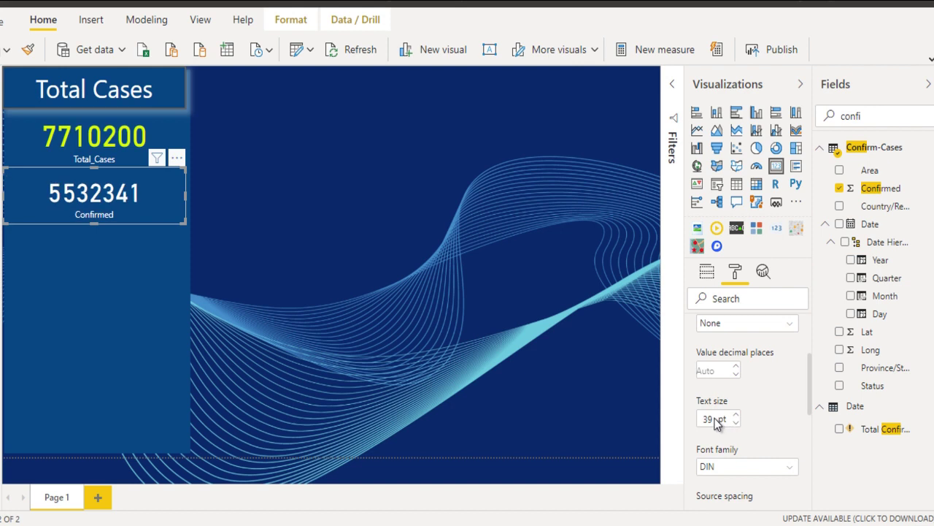
pyautogui.press('BackSpace')
pyautogui.write('30')
# Set the Total_Cases card's data label text size to 40 pt
pyautogui.click(115, 138)
pyautogui.hotkey('ctrl', 'a')
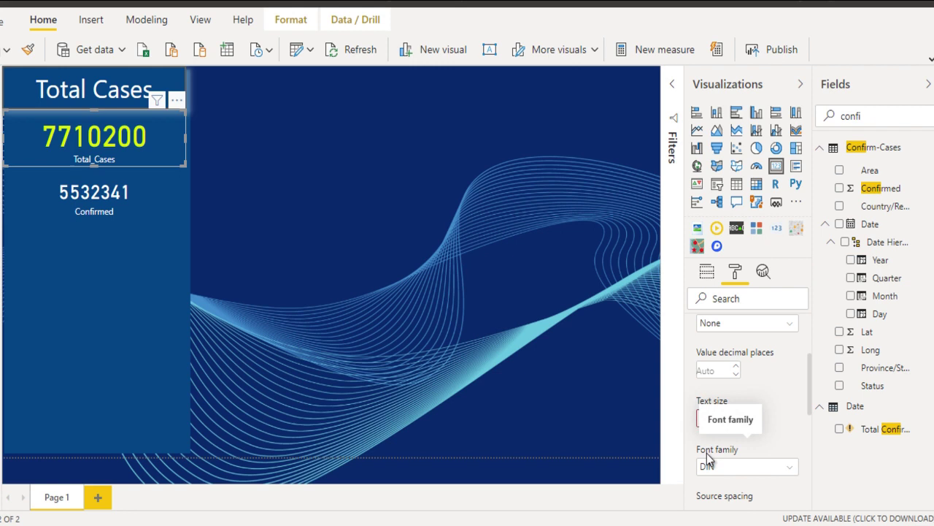
pyautogui.write('40')
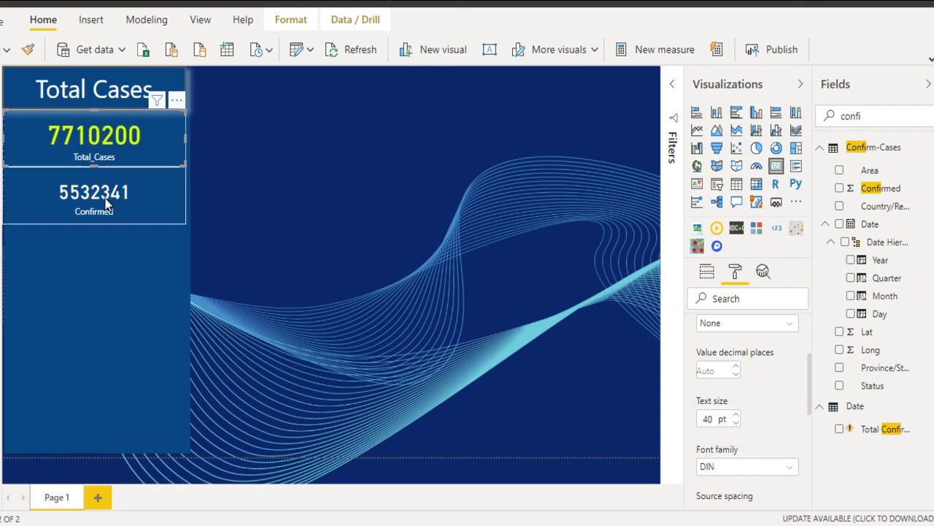
# Shorten the Confirmed card slightly and place a duplicate of it directly beneath
pyautogui.click(128, 215)
pyautogui.moveTo(93, 225); pyautogui.dragTo(84, 242)
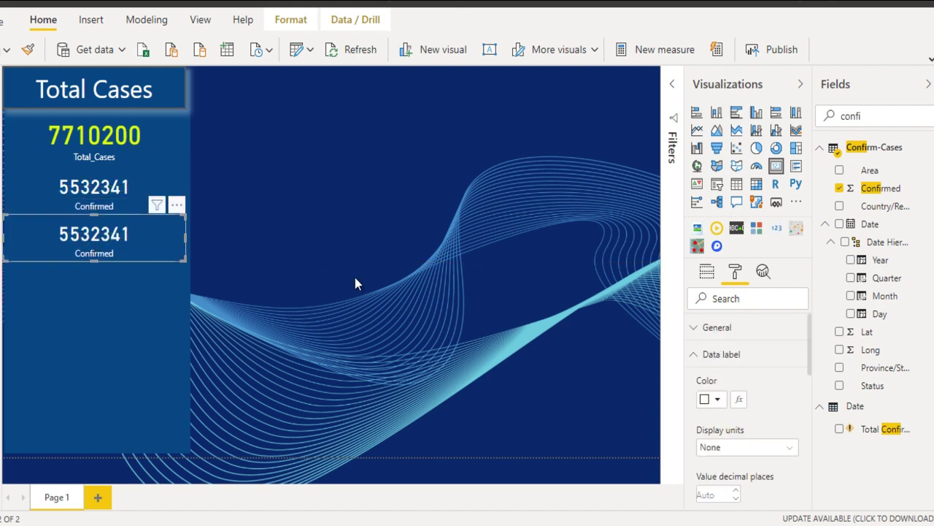
# Replace the duplicated card's Confirmed field with Recovered from the Recovered-Cases table
pyautogui.doubleClick(853, 116)
pyautogui.write('reco')
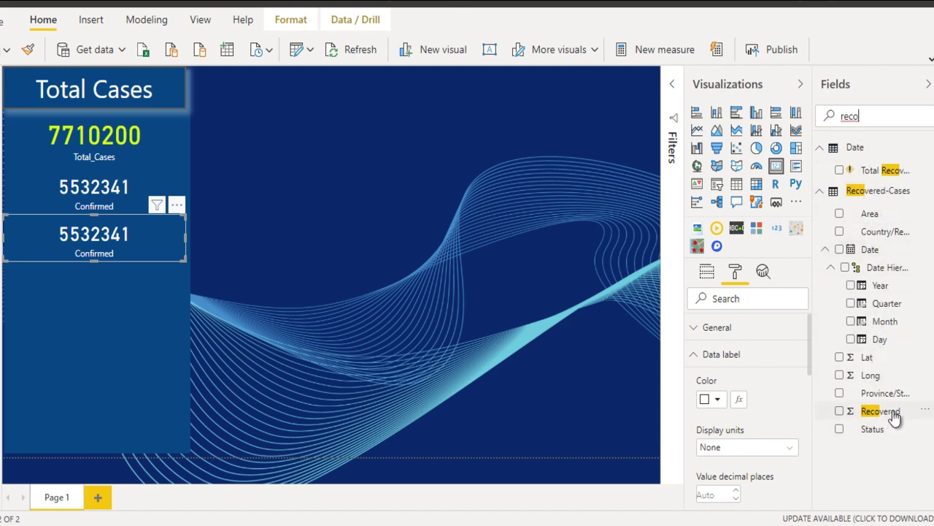
pyautogui.moveTo(892, 413); pyautogui.dragTo(712, 287)
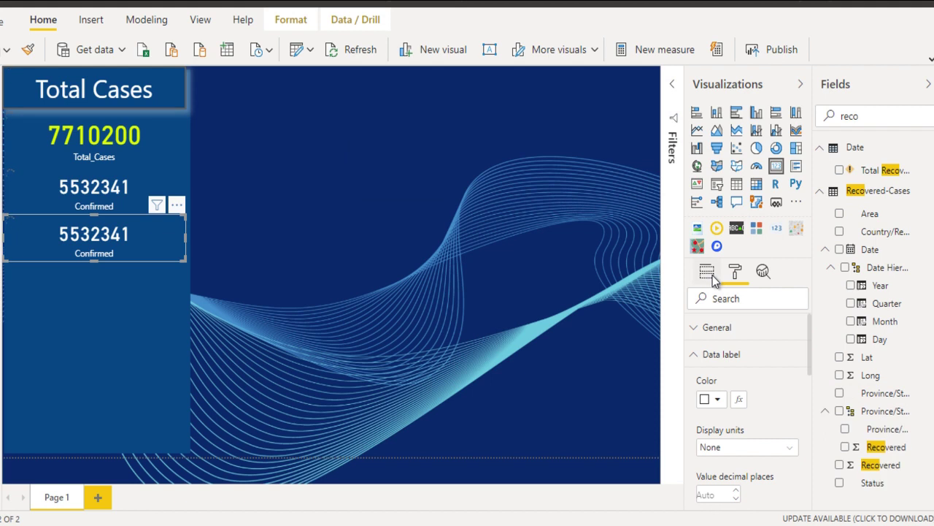
pyautogui.click(708, 274)
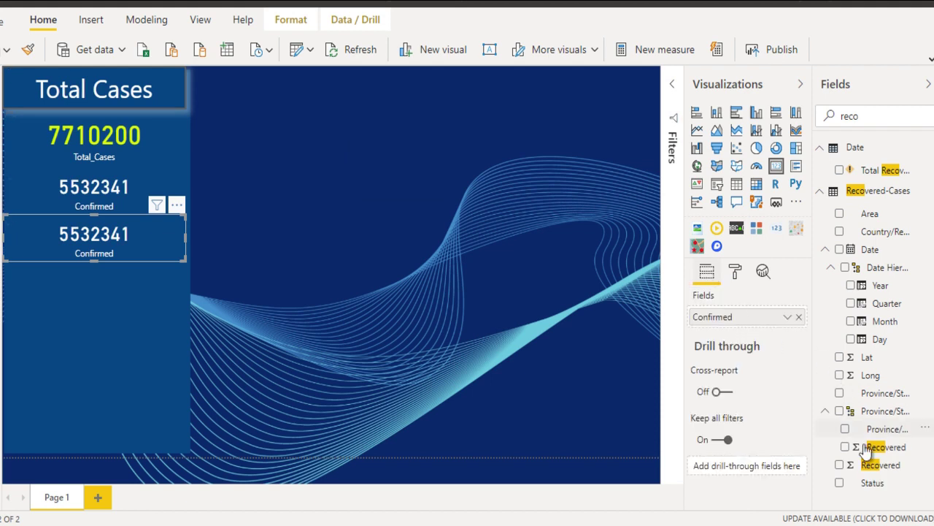
pyautogui.moveTo(898, 474); pyautogui.dragTo(756, 317)
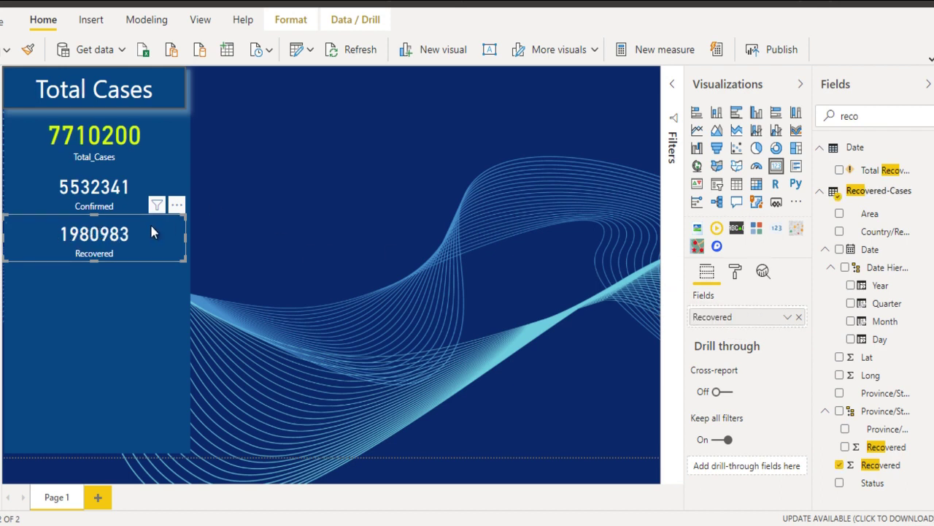
# Set the Recovered card's data label color to the green theme color
pyautogui.click(736, 276)
pyautogui.click(719, 355)
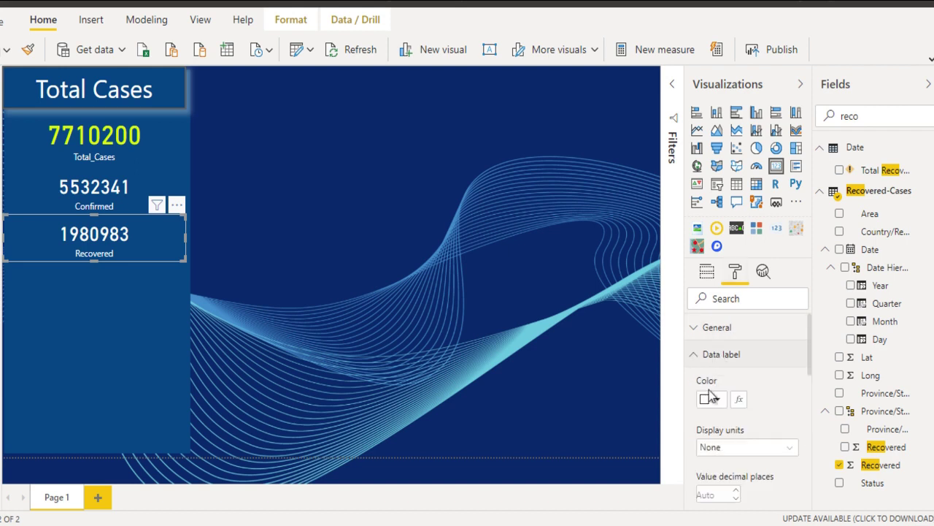
pyautogui.click(714, 399)
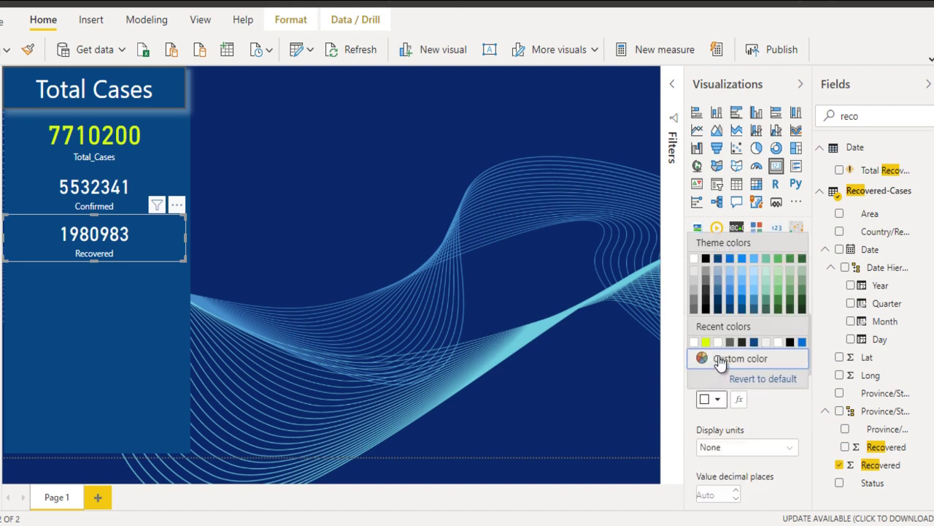
pyautogui.click(777, 258)
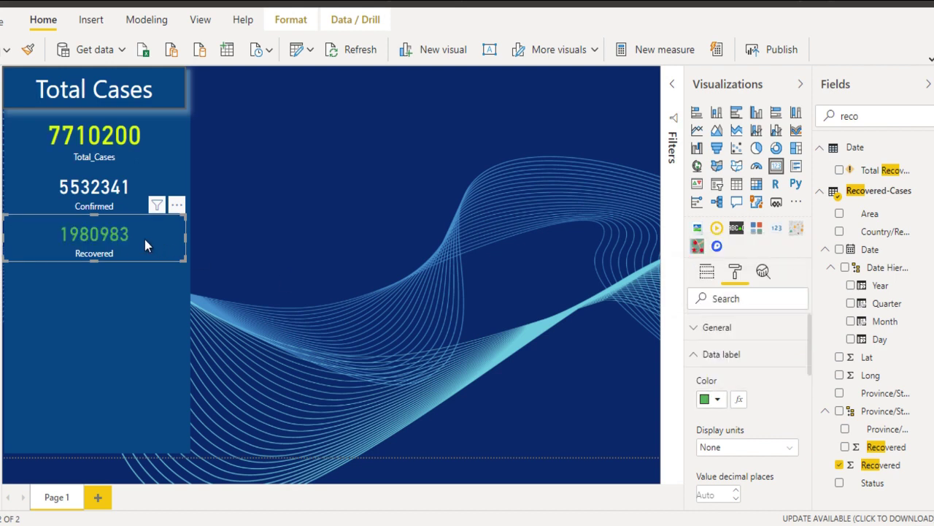
# Duplicate the Recovered card directly beneath it and replace the copy's field with Death from the Death-Cases table
pyautogui.moveTo(144, 239); pyautogui.dragTo(115, 281)
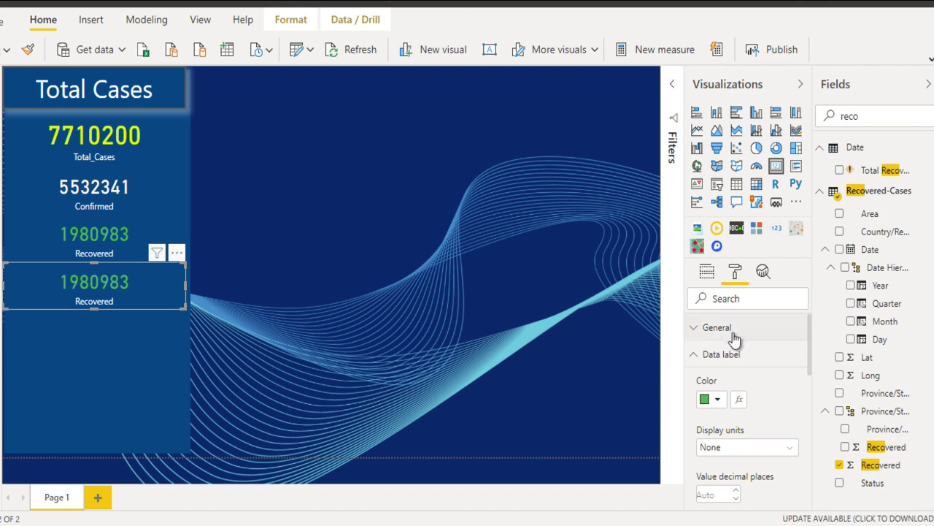
pyautogui.click(706, 271)
pyautogui.doubleClick(864, 113)
pyautogui.write('de')
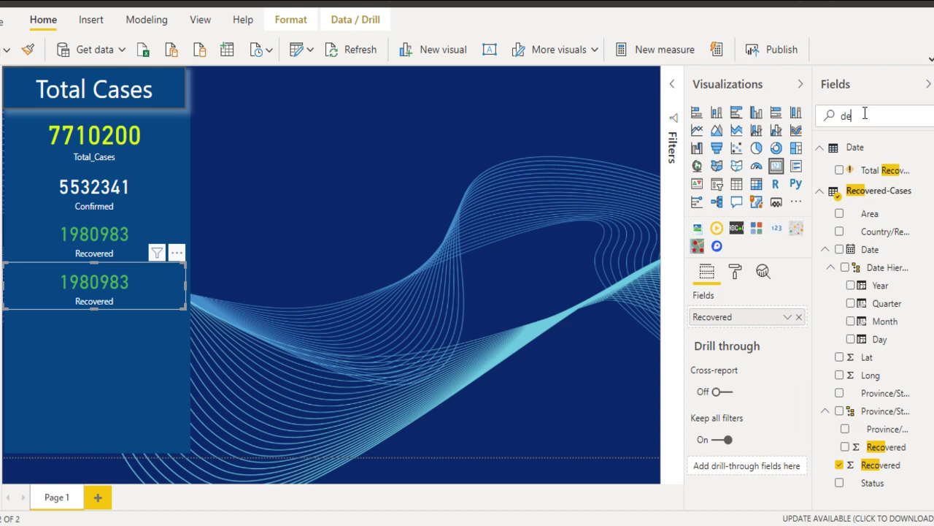
pyautogui.write('a')
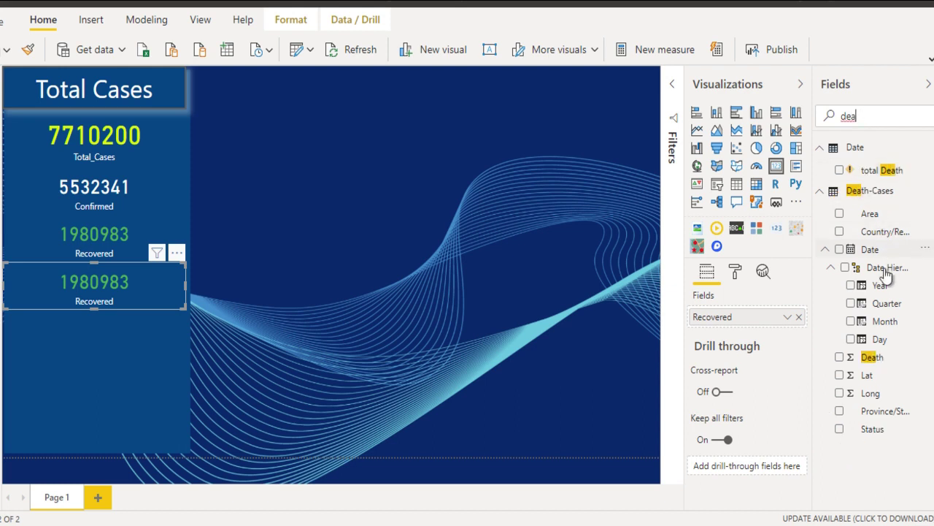
pyautogui.moveTo(891, 359); pyautogui.dragTo(756, 319)
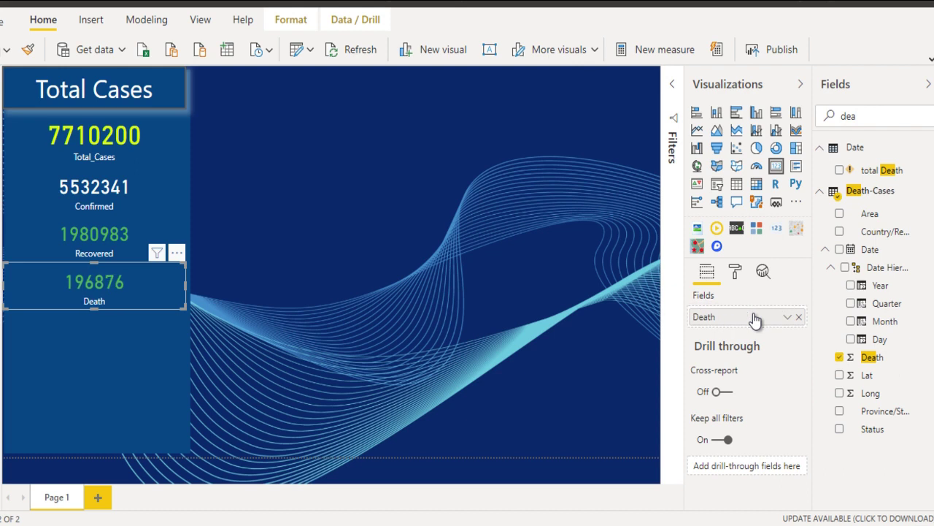
# Set the Death card's data label color to a custom red
pyautogui.click(736, 271)
pyautogui.click(723, 361)
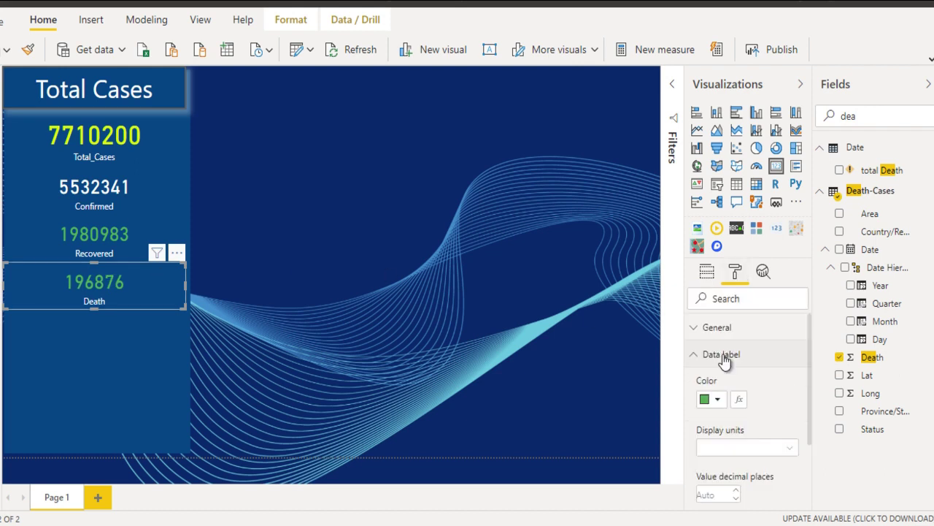
pyautogui.click(708, 400)
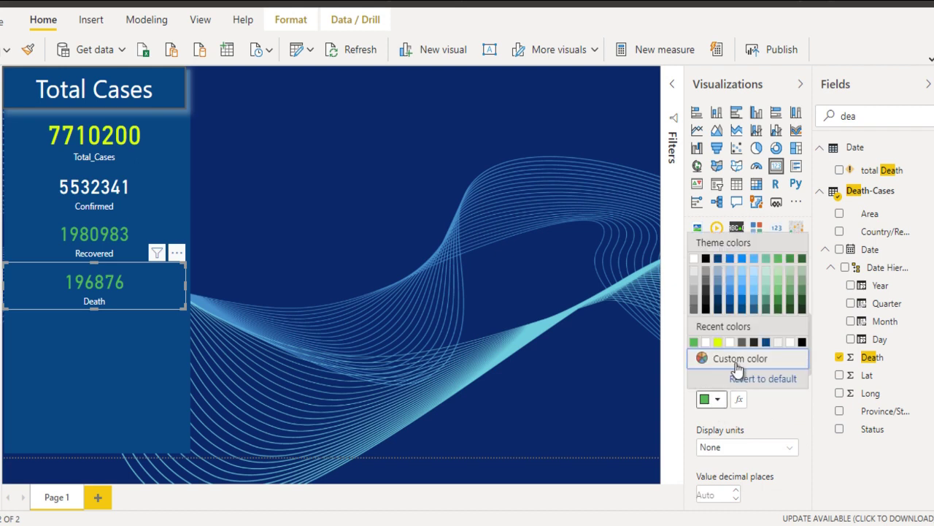
pyautogui.click(737, 359)
pyautogui.click(693, 293)
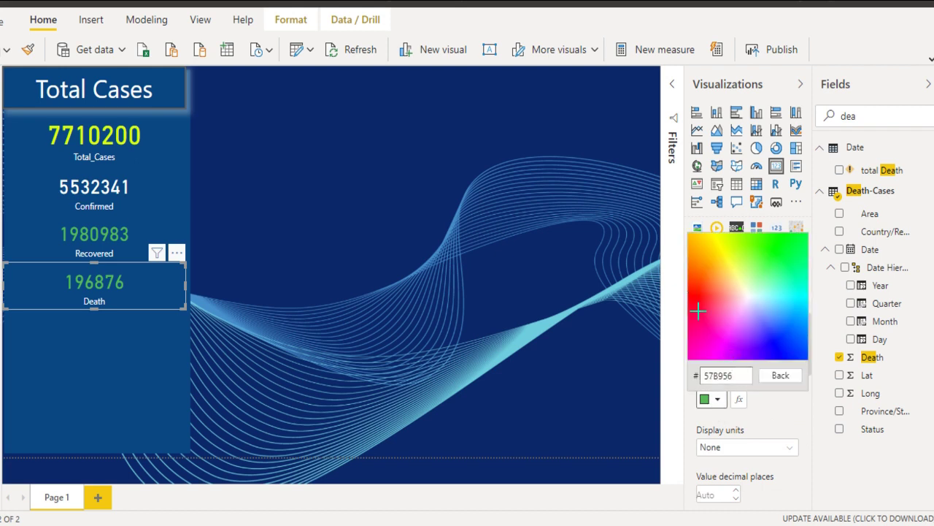
pyautogui.click(694, 353)
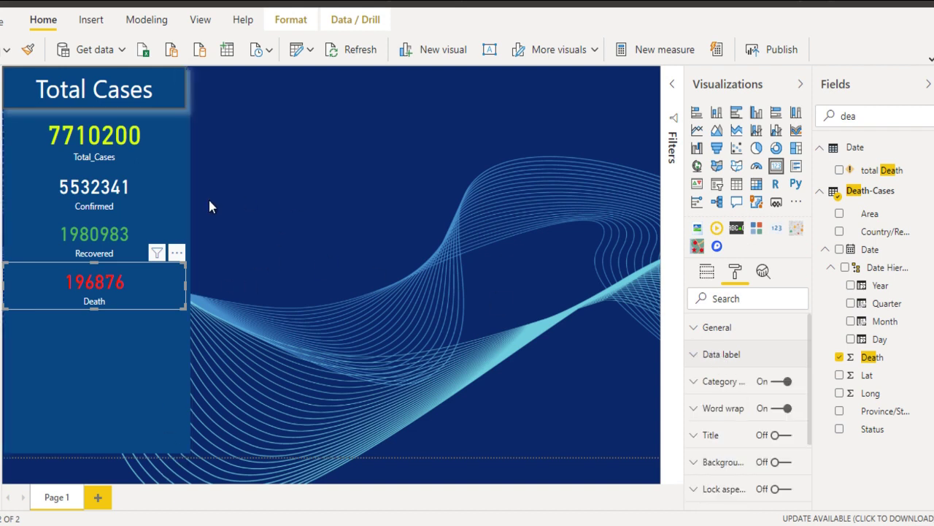
# Move the Total_Cases, Confirmed, Recovered and Death cards up slightly so they stack evenly beneath the Total Cases button
pyautogui.click(110, 146)
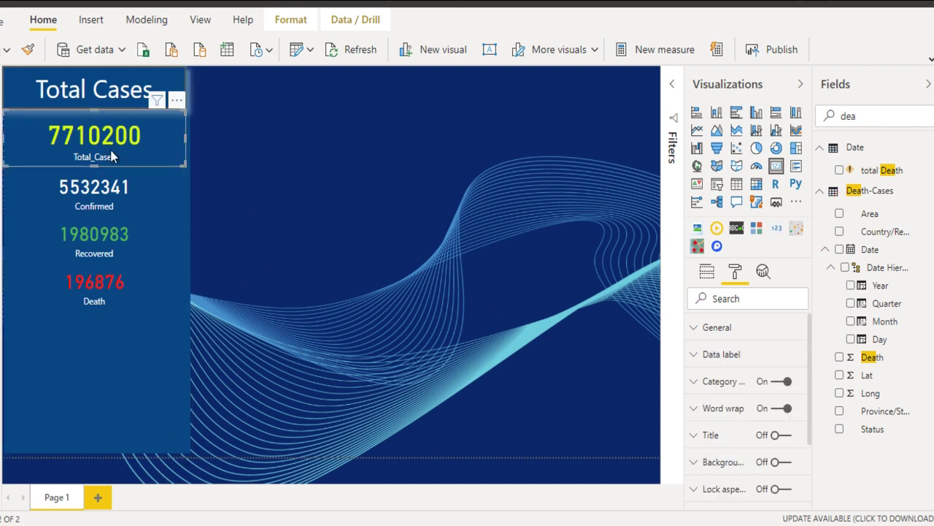
pyautogui.moveTo(92, 159); pyautogui.dragTo(93, 157)
pyautogui.click(96, 191)
pyautogui.moveTo(92, 193); pyautogui.dragTo(91, 186)
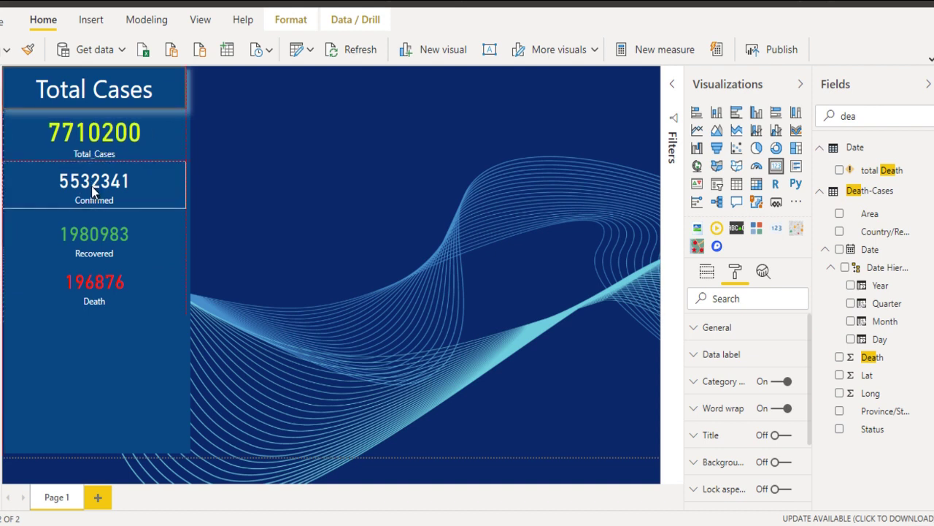
pyautogui.click(79, 239)
pyautogui.moveTo(78, 232); pyautogui.dragTo(77, 229)
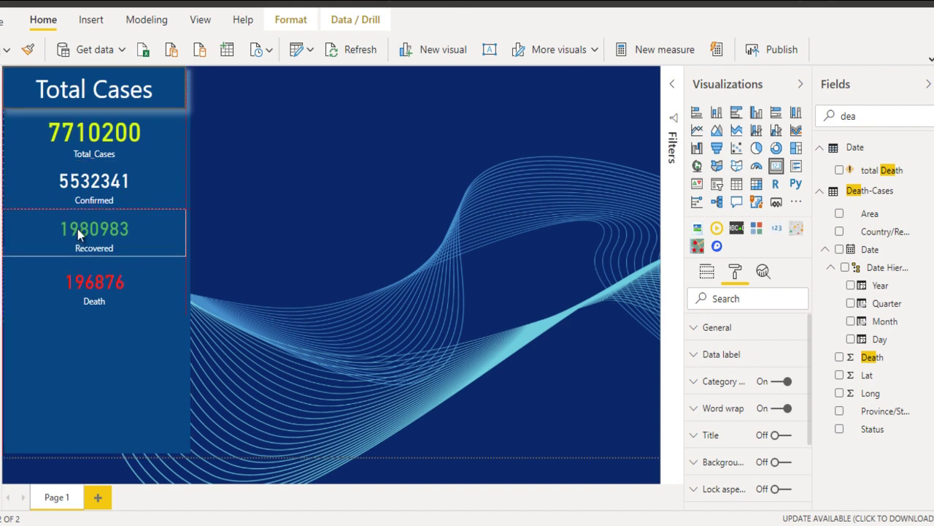
pyautogui.moveTo(89, 292); pyautogui.dragTo(89, 275)
pyautogui.click(270, 280)
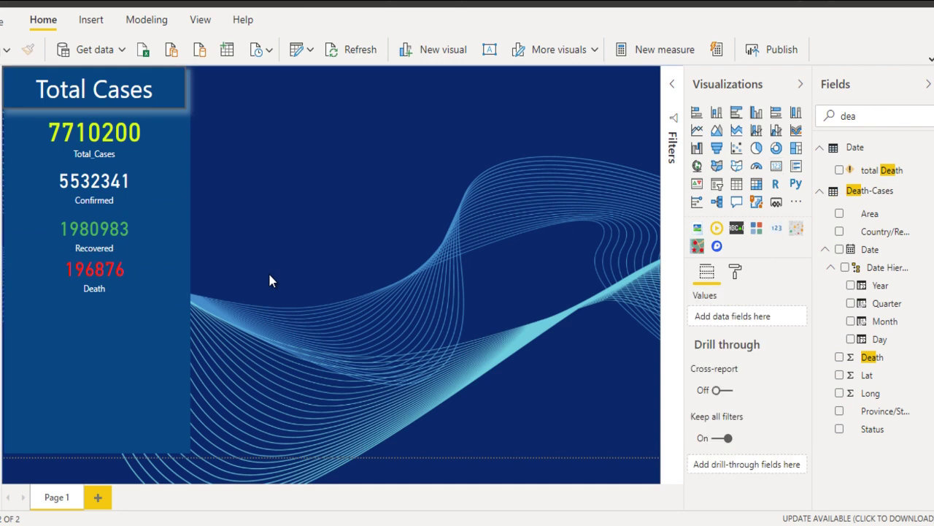
pyautogui.hotkey('ctrl', 'z')
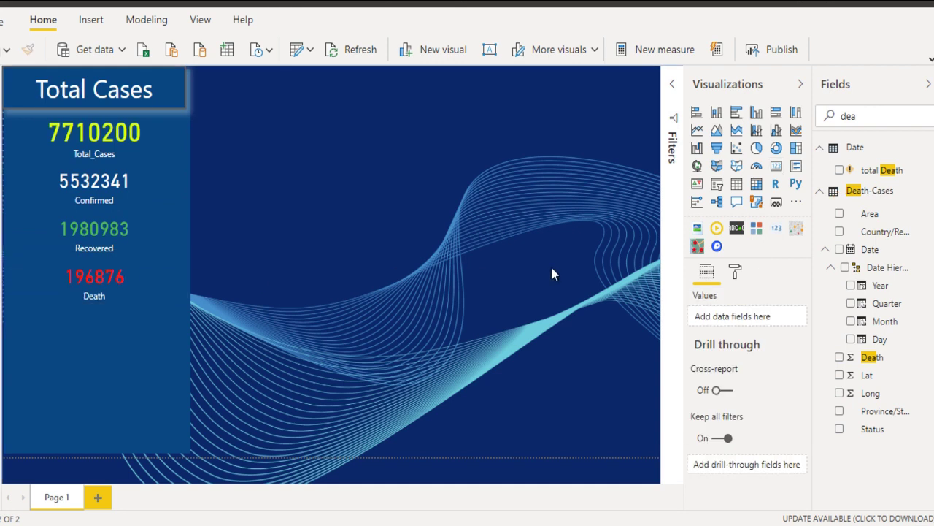
# Insert a pie chart and resize it to fill the empty area of the blue panel beneath the Death card
pyautogui.click(757, 148)
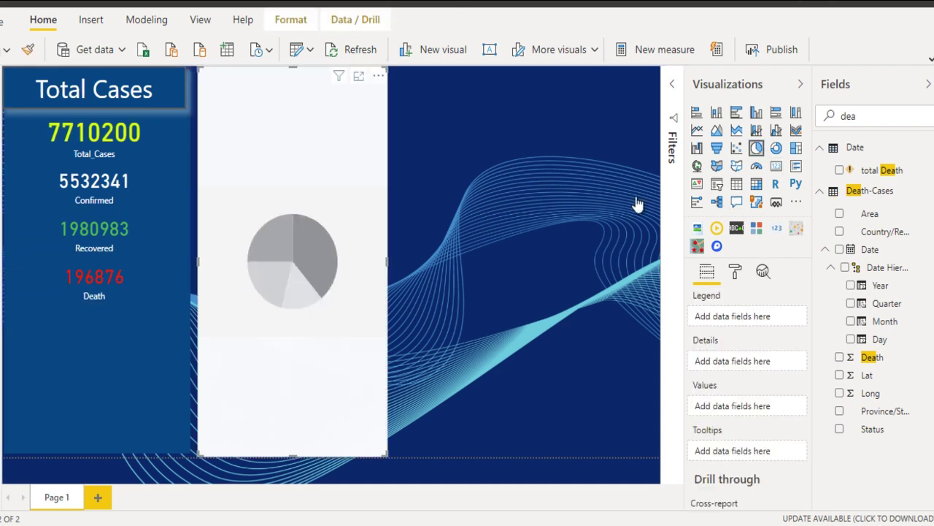
pyautogui.moveTo(292, 70); pyautogui.dragTo(257, 312)
pyautogui.moveTo(320, 360); pyautogui.dragTo(99, 361)
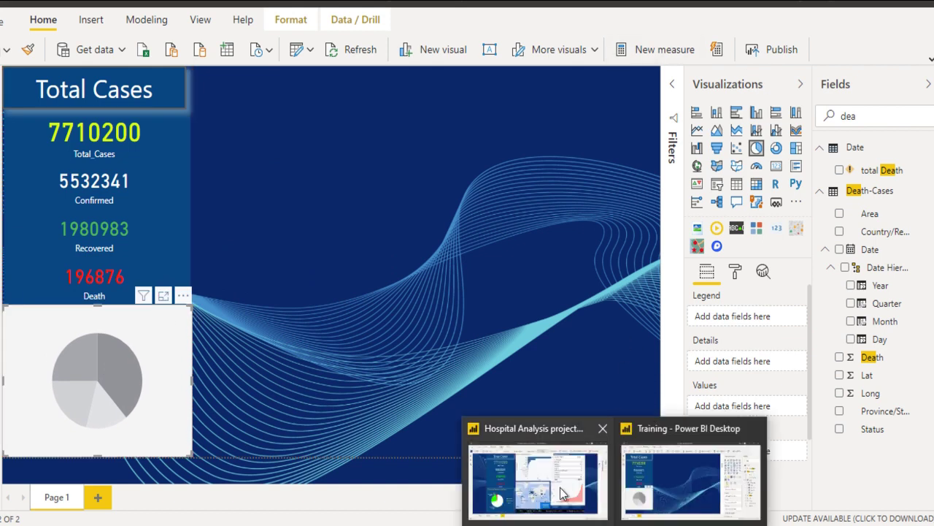
# Check the pie chart in the Hospital Analysis report, and fill the Training report's pie chart values with Confirmed, Recovered and Death from their case tables
pyautogui.click(555, 481)
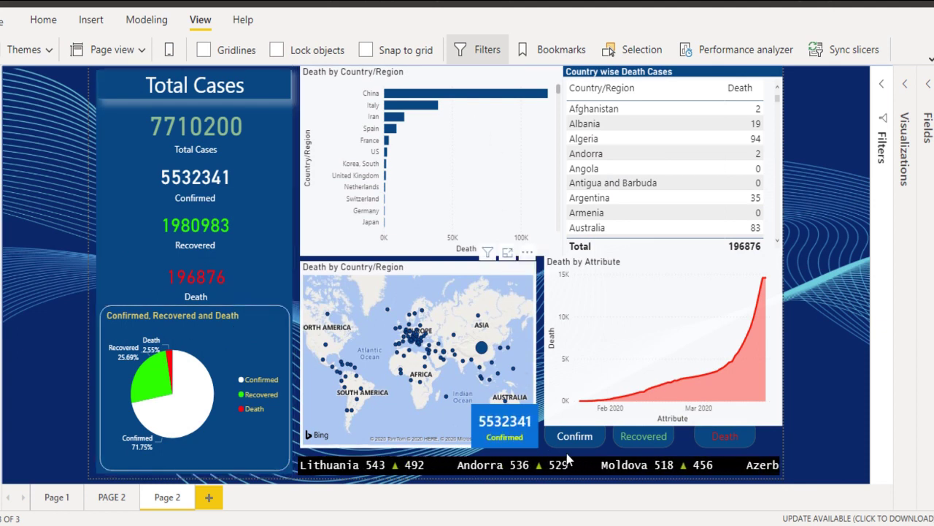
pyautogui.click(707, 495)
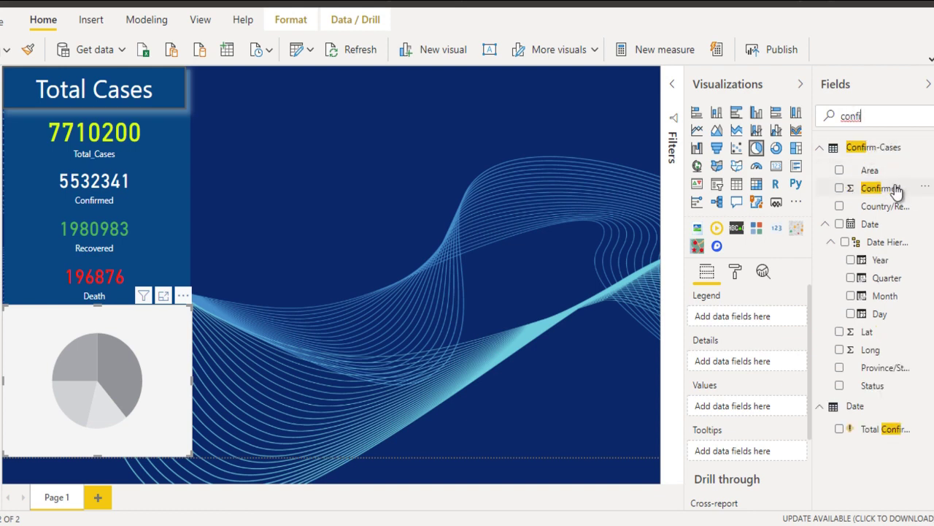
pyautogui.moveTo(897, 188); pyautogui.dragTo(754, 400)
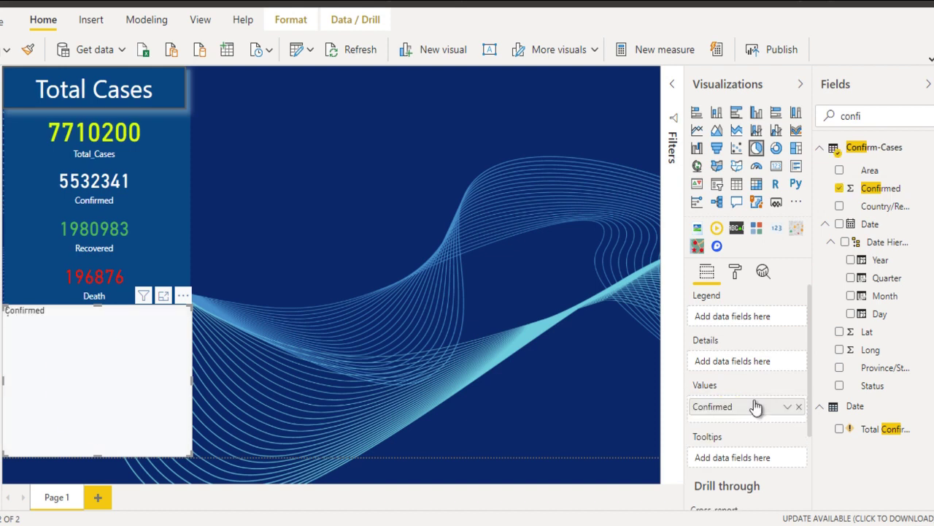
pyautogui.doubleClick(857, 111)
pyautogui.write('re')
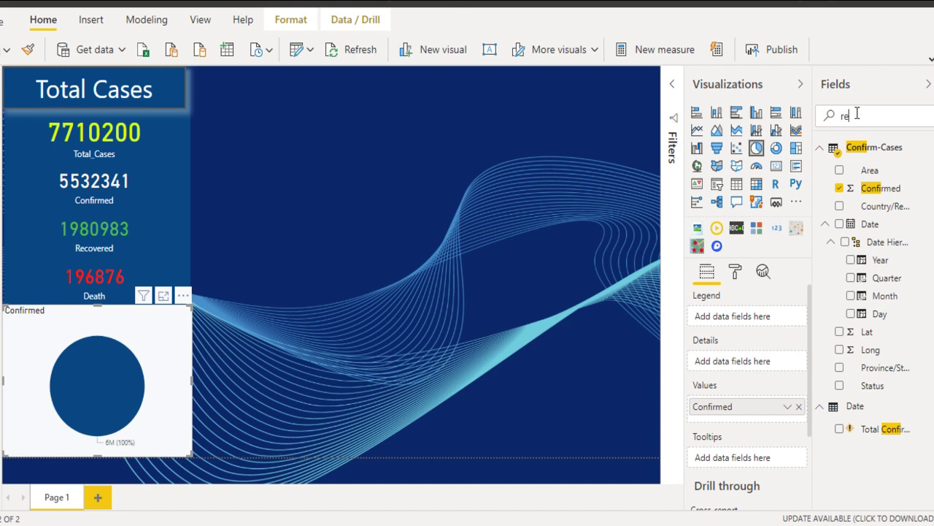
pyautogui.write('c')
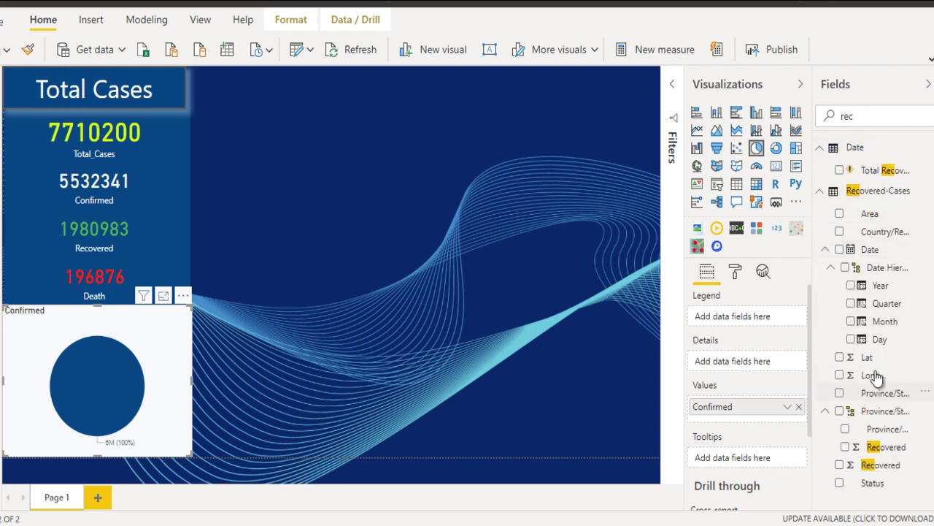
pyautogui.moveTo(879, 471); pyautogui.dragTo(741, 418)
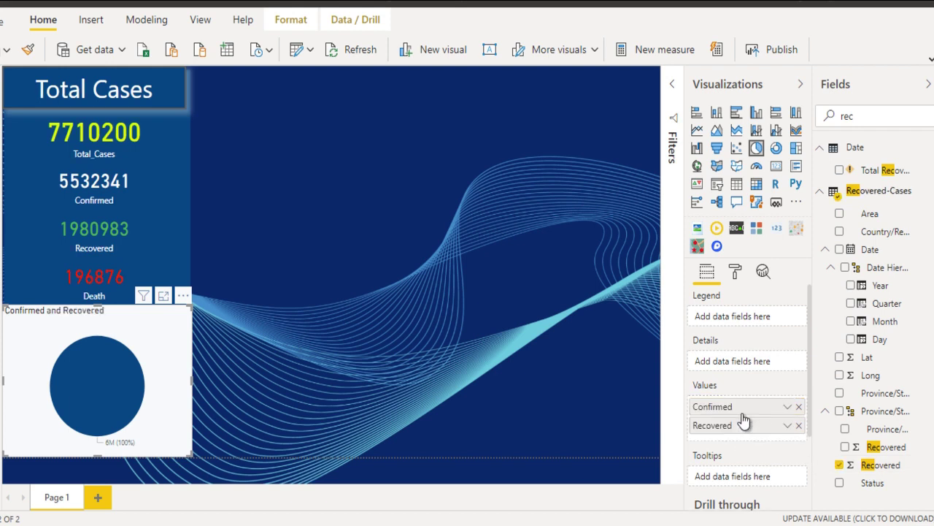
pyautogui.click(846, 115)
pyautogui.write('deat')
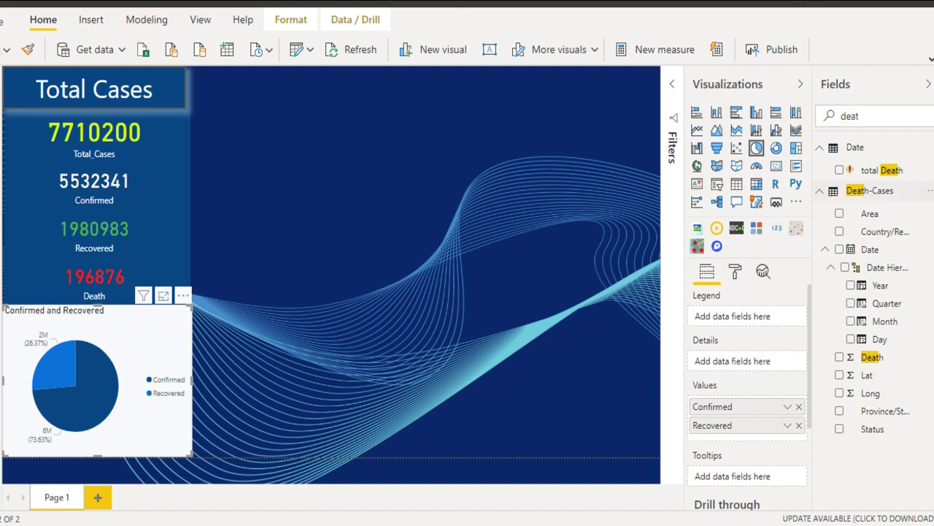
pyautogui.moveTo(884, 359); pyautogui.dragTo(749, 433)
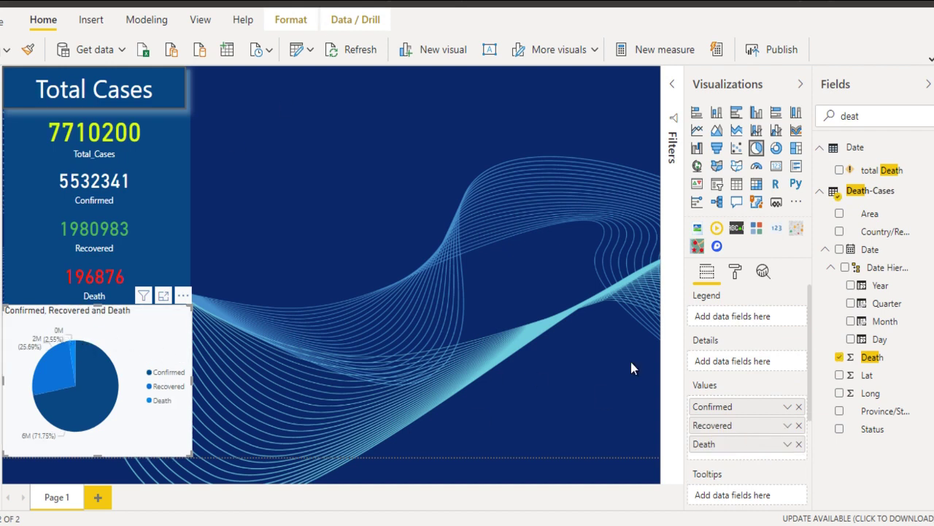
# Set the pie chart's detail label style to Category, percent of total
pyautogui.click(735, 274)
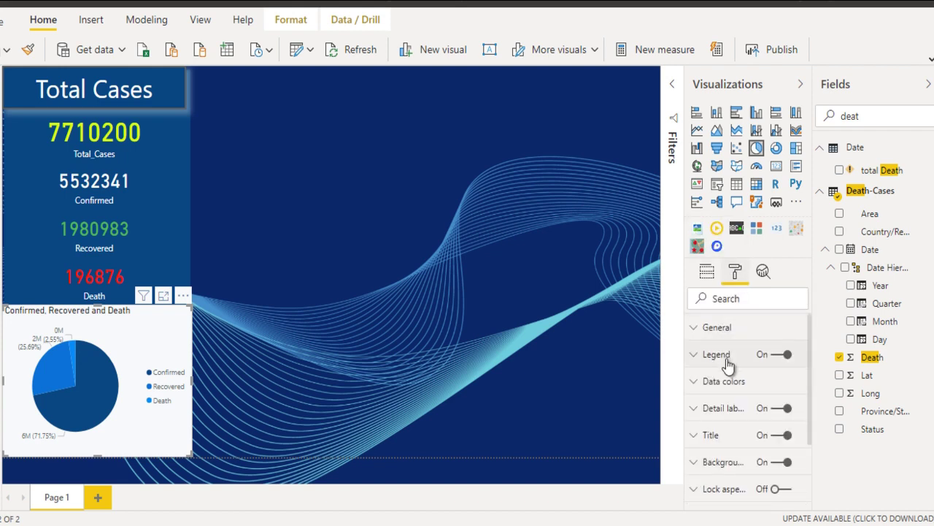
pyautogui.click(721, 412)
pyautogui.click(732, 451)
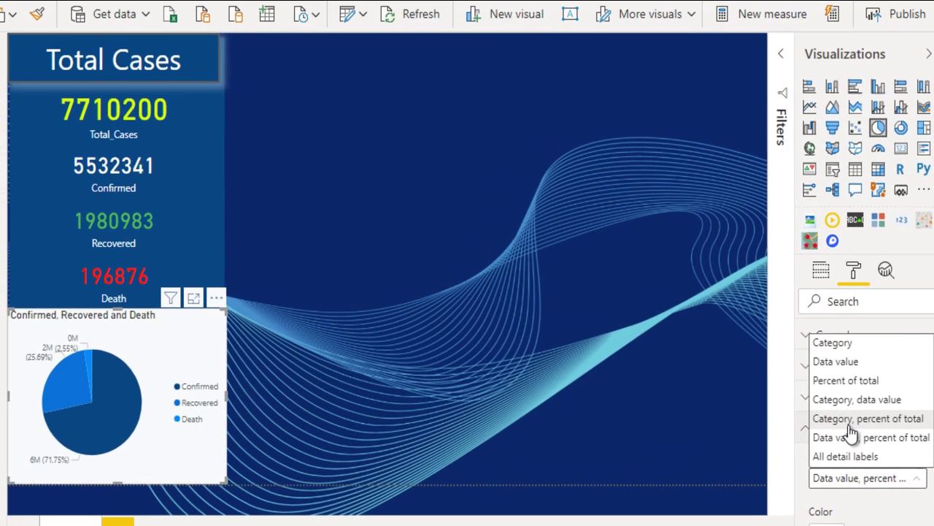
pyautogui.click(748, 399)
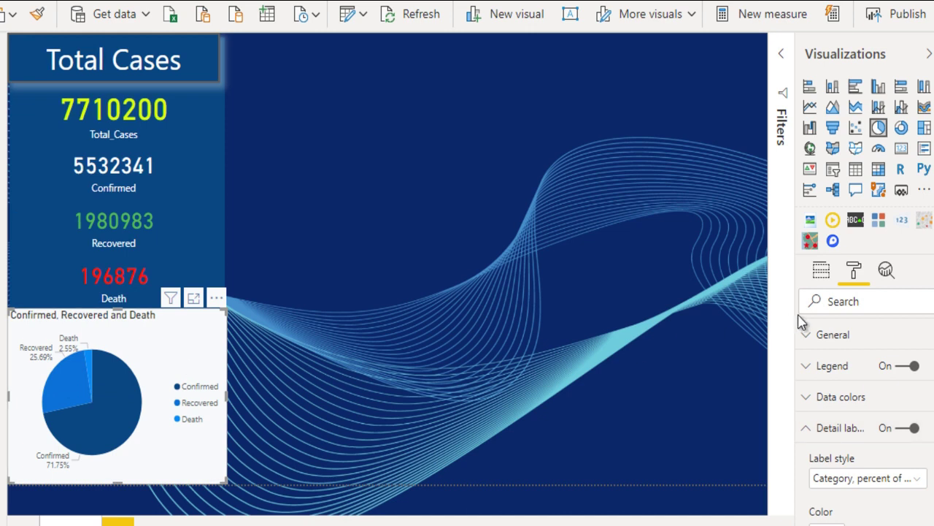
# Color the pie chart's Death slice red, the Confirmed slice white and the Recovered slice green
pyautogui.click(850, 409)
pyautogui.scroll(-2, 851, 409)
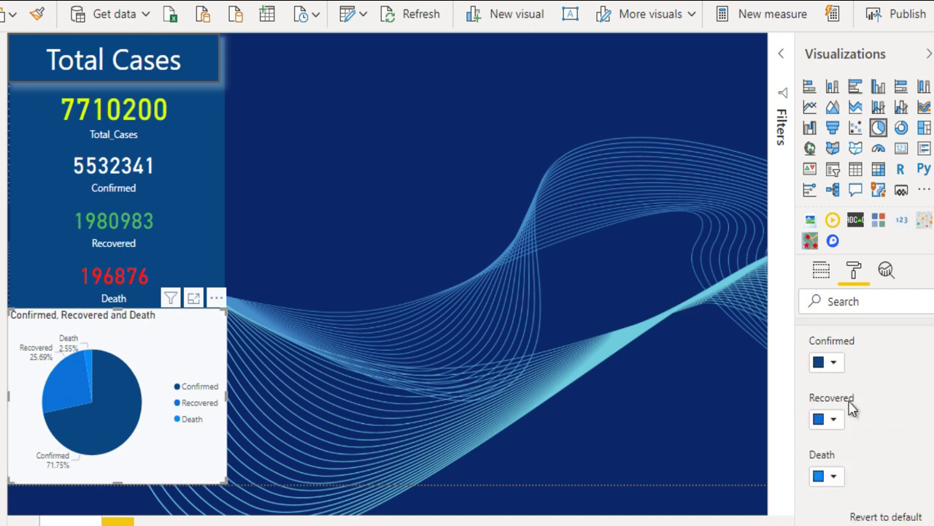
pyautogui.click(832, 478)
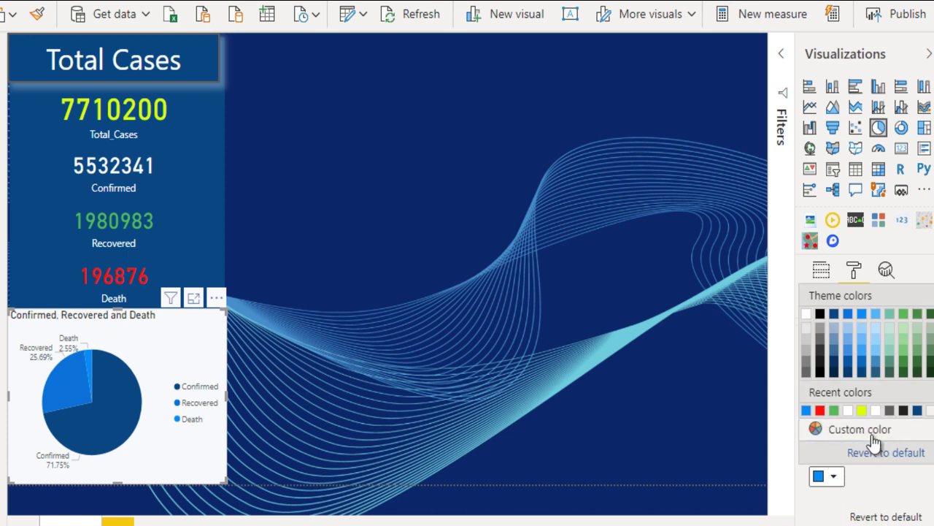
pyautogui.click(906, 454)
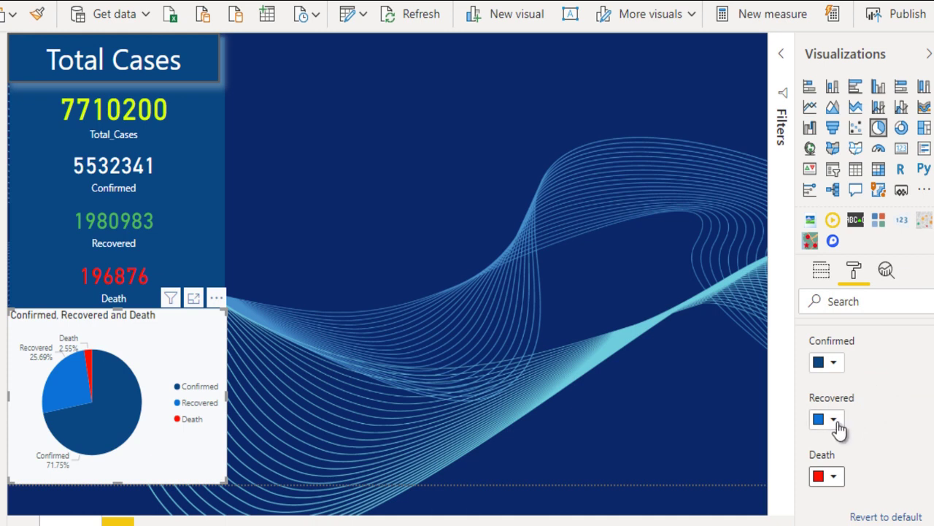
pyautogui.click(832, 365)
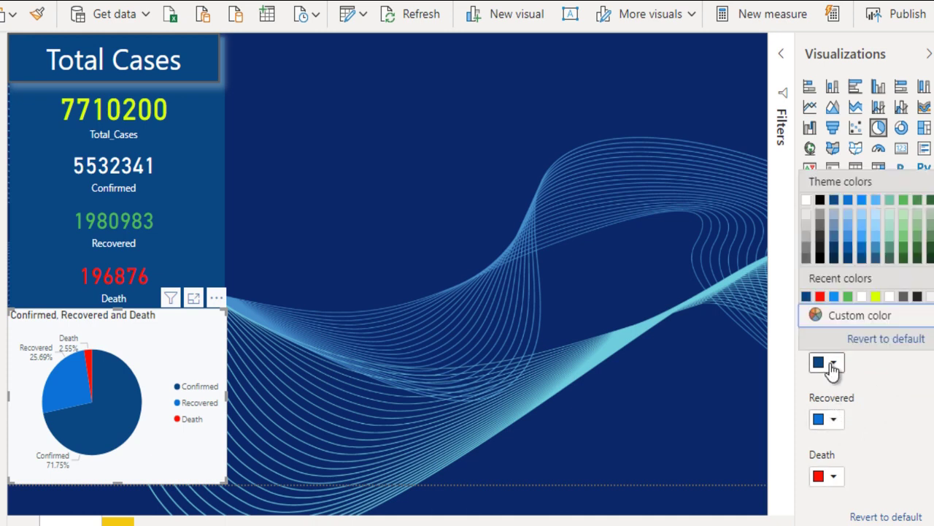
pyautogui.click(889, 297)
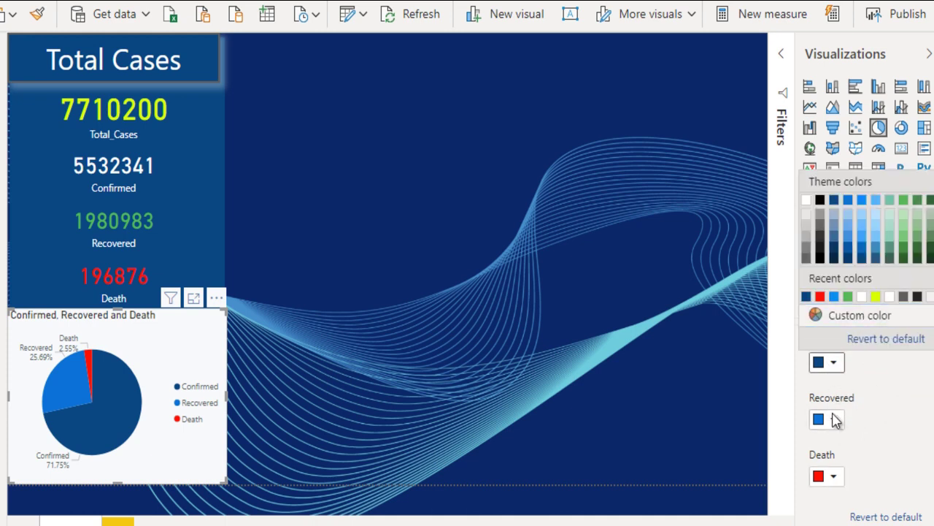
pyautogui.click(835, 422)
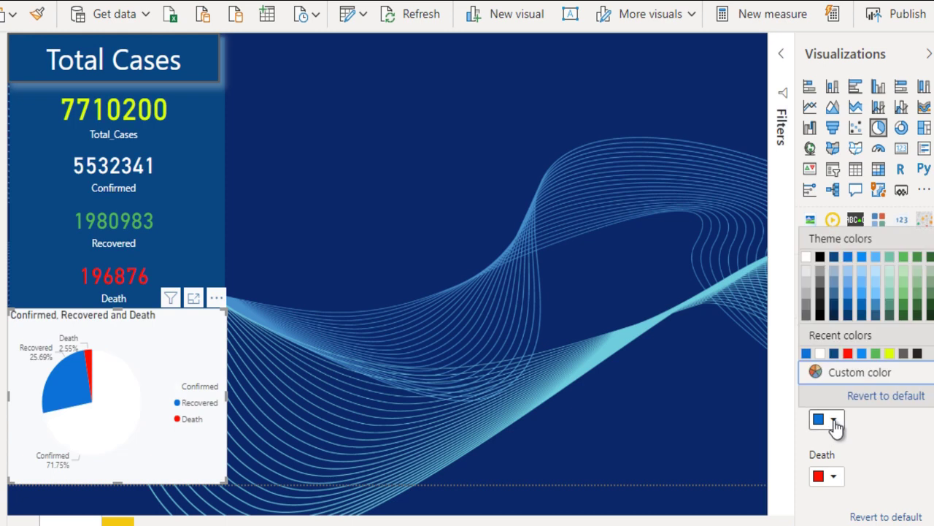
pyautogui.click(879, 358)
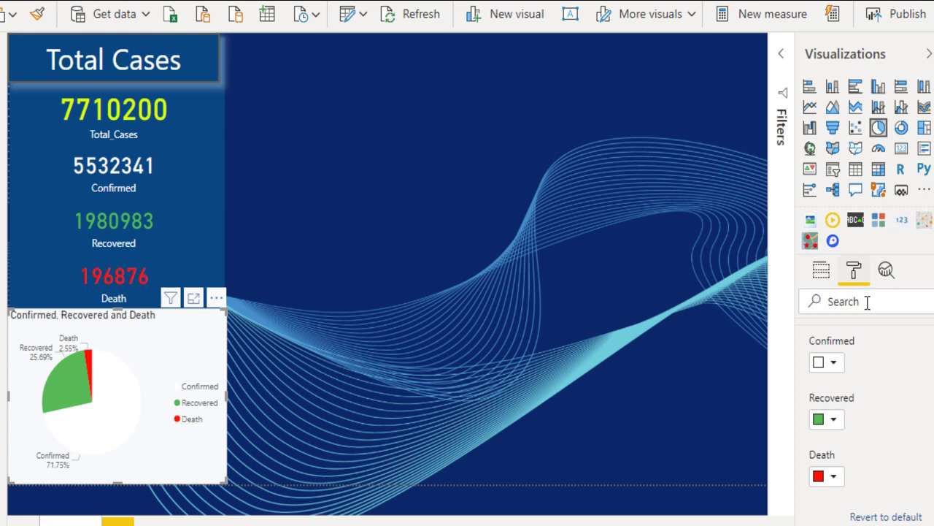
pyautogui.scroll(3, 876, 372)
pyautogui.click(809, 401)
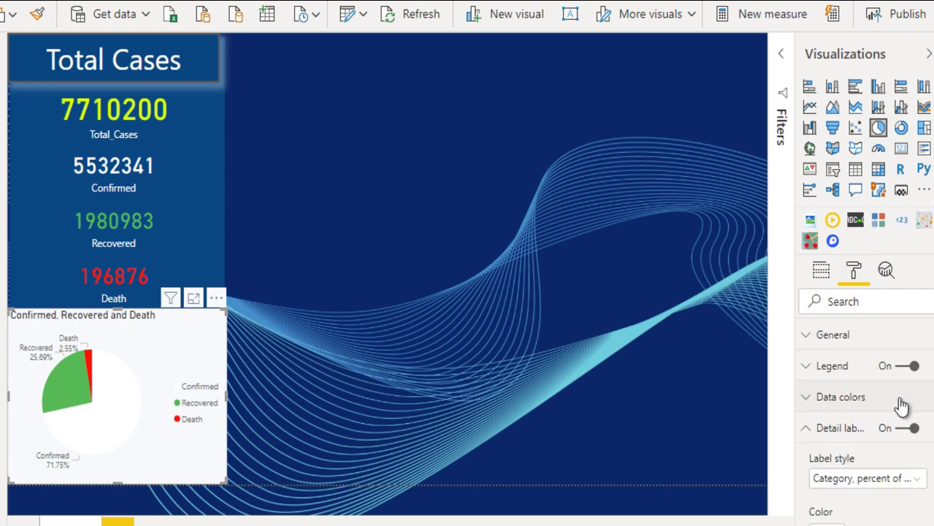
# Turn off the pie chart's background and set its title font color to white
pyautogui.scroll(-5, 902, 405)
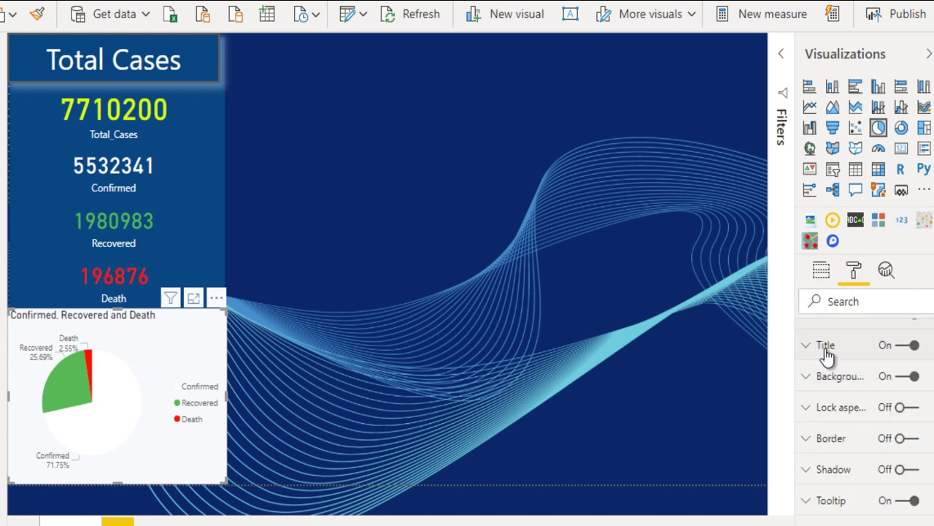
pyautogui.click(898, 379)
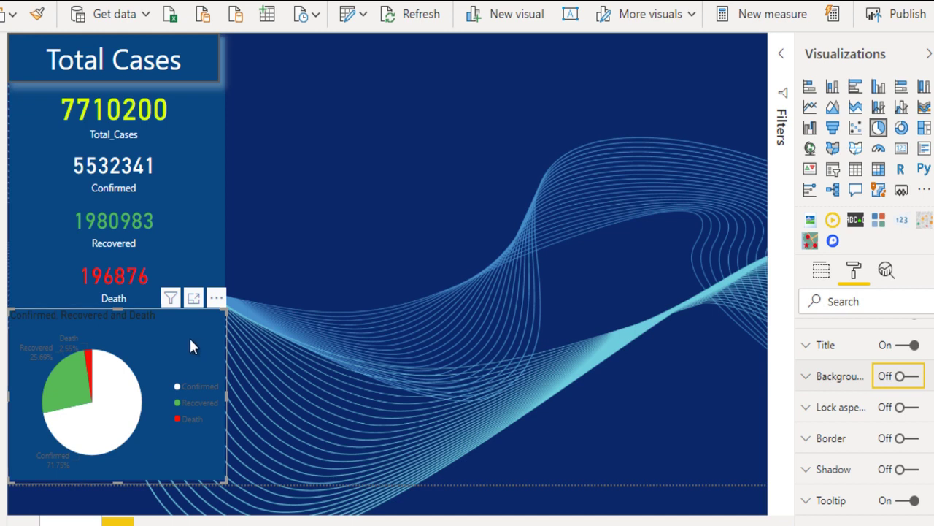
pyautogui.click(827, 346)
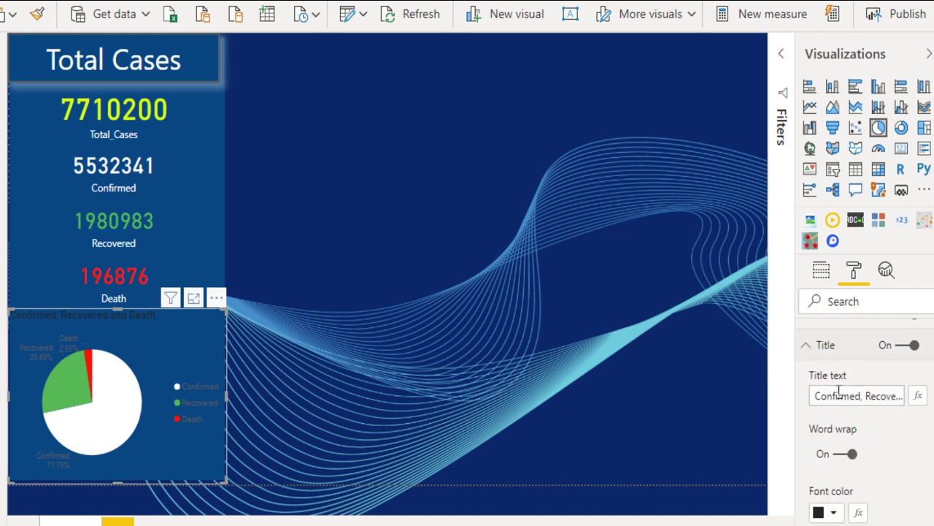
pyautogui.scroll(-1, 849, 452)
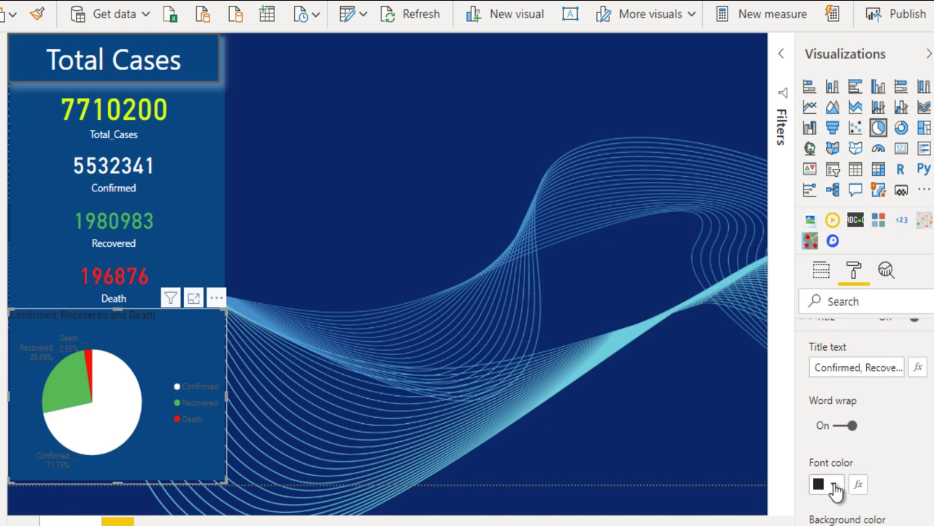
pyautogui.click(834, 486)
pyautogui.click(808, 324)
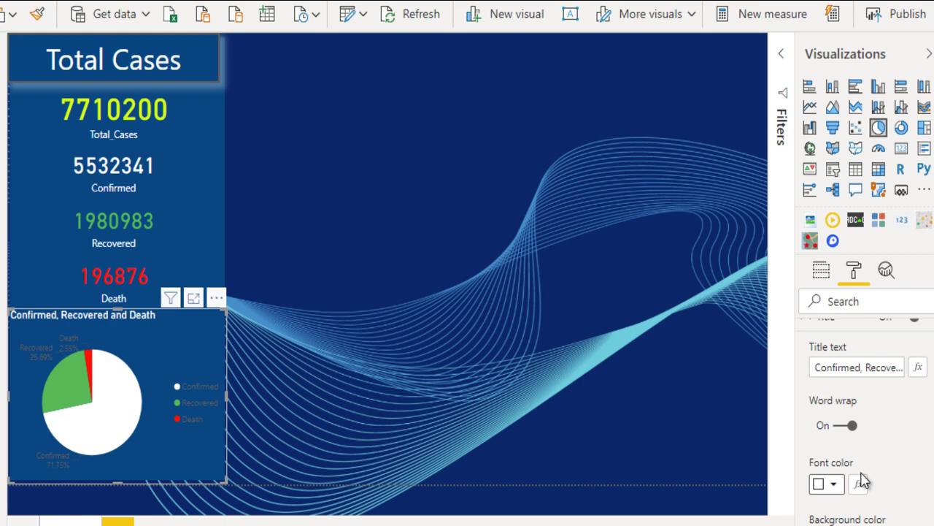
# Set the pie chart's legend text color to white
pyautogui.scroll(-10, 862, 479)
pyautogui.scroll(8, 862, 479)
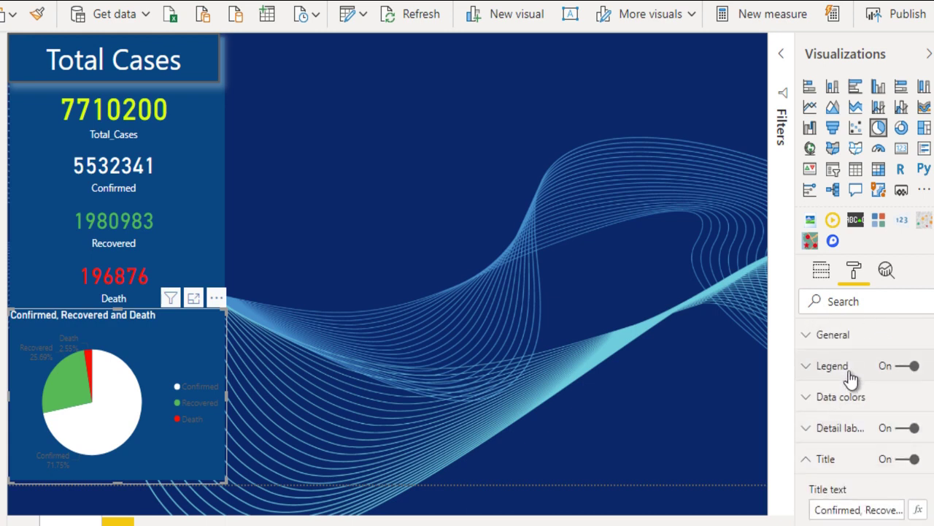
pyautogui.click(847, 374)
pyautogui.scroll(-1, 888, 470)
pyautogui.scroll(-2, 889, 471)
pyautogui.click(838, 473)
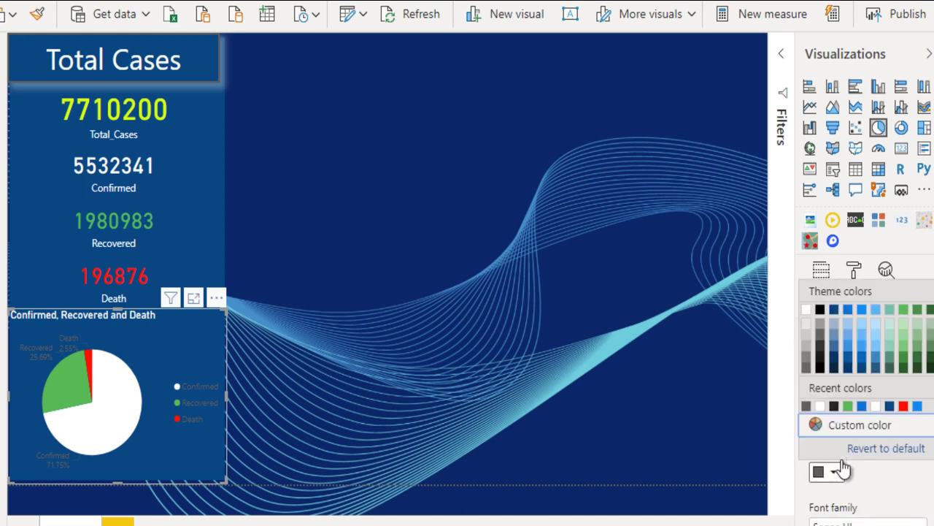
pyautogui.click(821, 406)
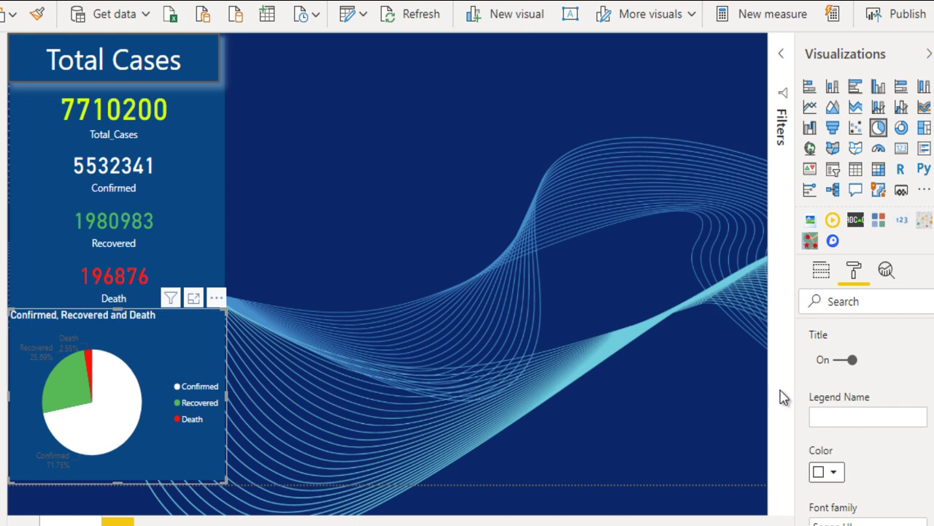
pyautogui.scroll(3, 857, 444)
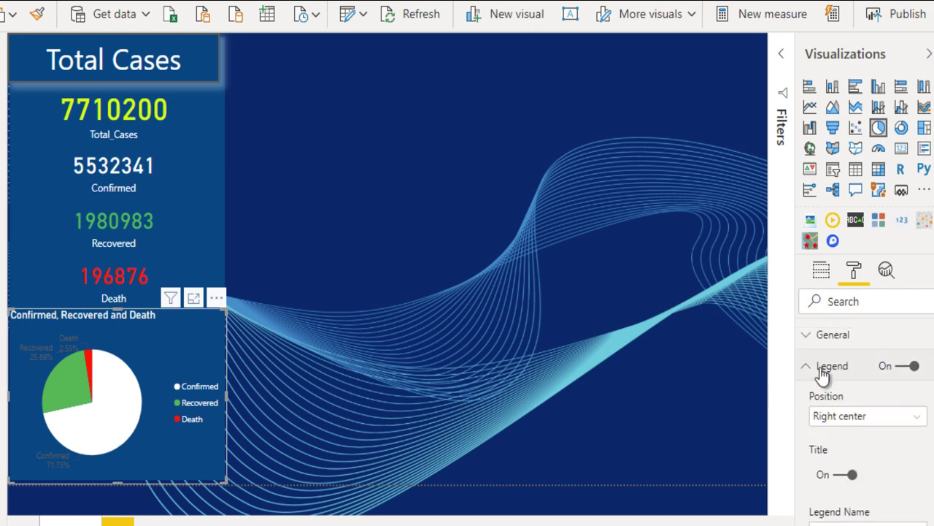
pyautogui.click(818, 369)
# Set the color of the pie chart's detail labels to white
pyautogui.click(835, 434)
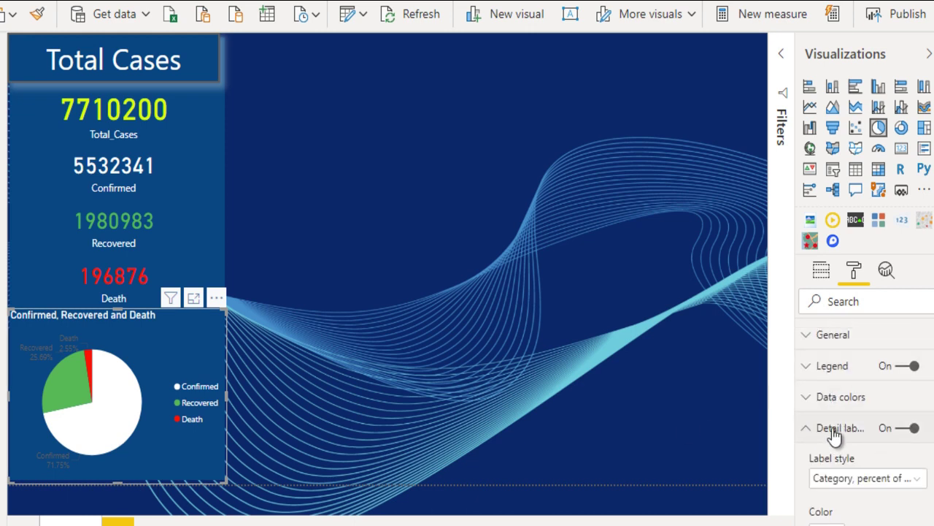
pyautogui.scroll(-2, 830, 434)
pyautogui.click(833, 453)
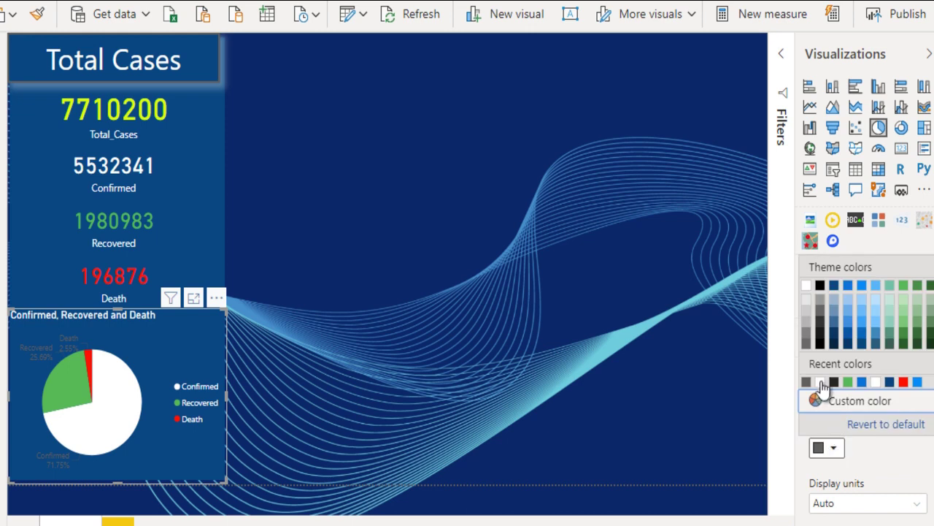
pyautogui.click(819, 384)
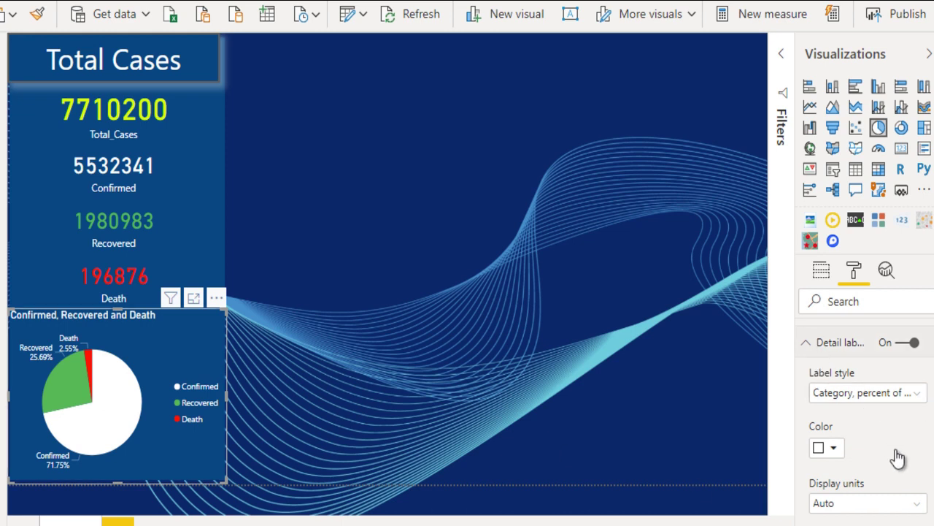
# Turn on the pie chart's border and set the border radius to 21 px
pyautogui.scroll(-5, 898, 457)
pyautogui.scroll(-5, 898, 457)
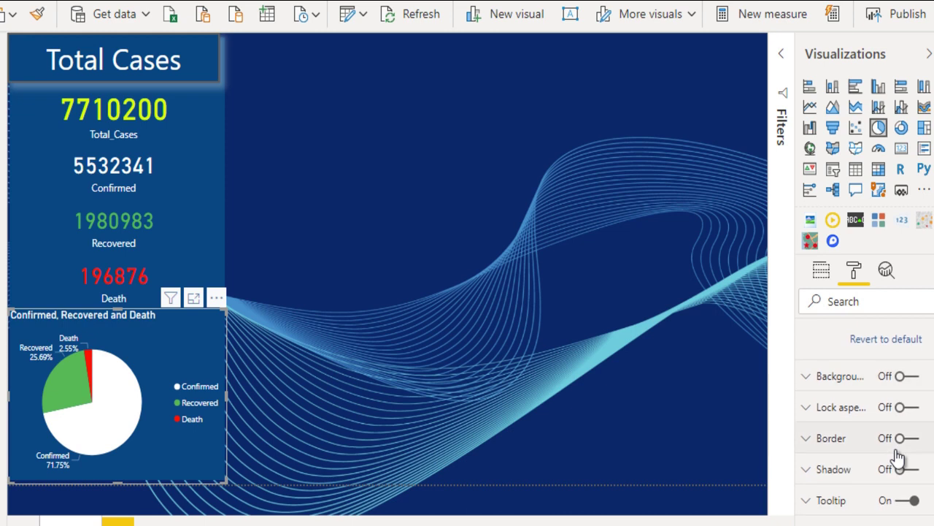
pyautogui.click(902, 438)
pyautogui.click(832, 442)
pyautogui.scroll(-2, 830, 444)
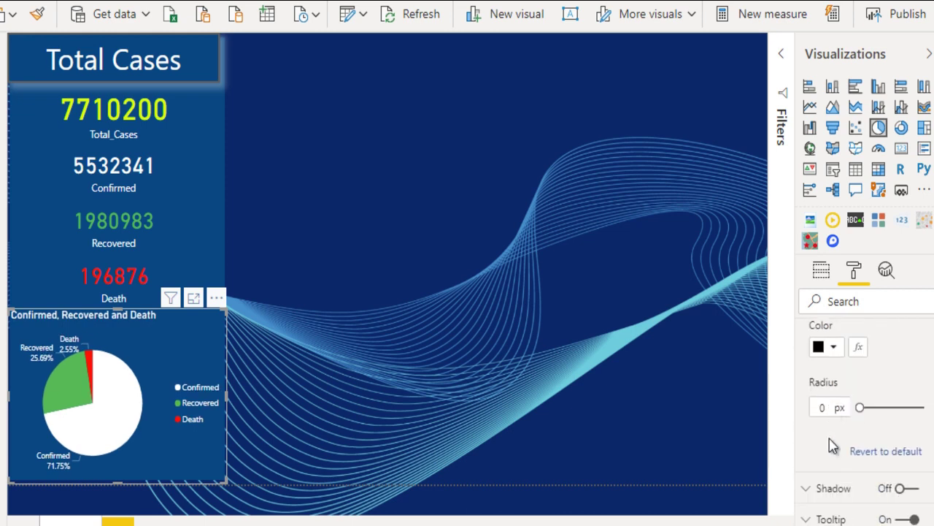
pyautogui.moveTo(860, 407); pyautogui.dragTo(909, 406)
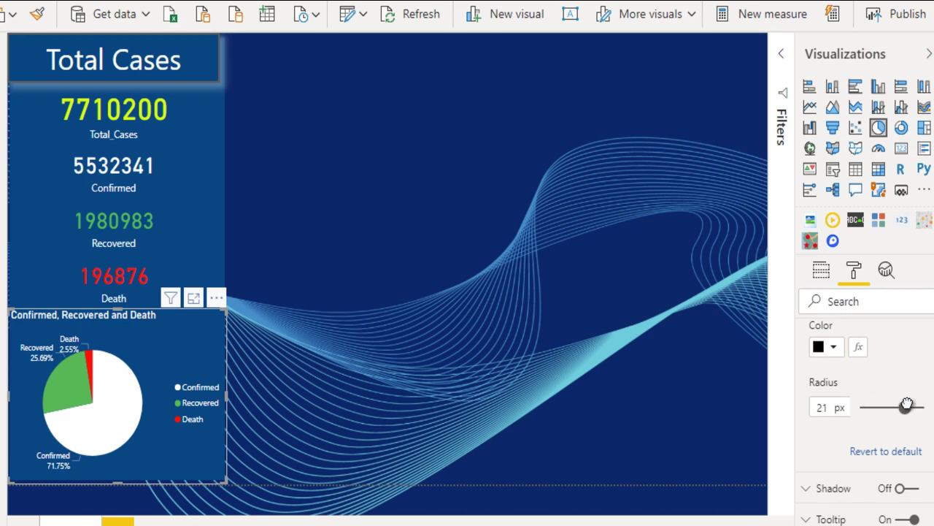
pyautogui.click(418, 295)
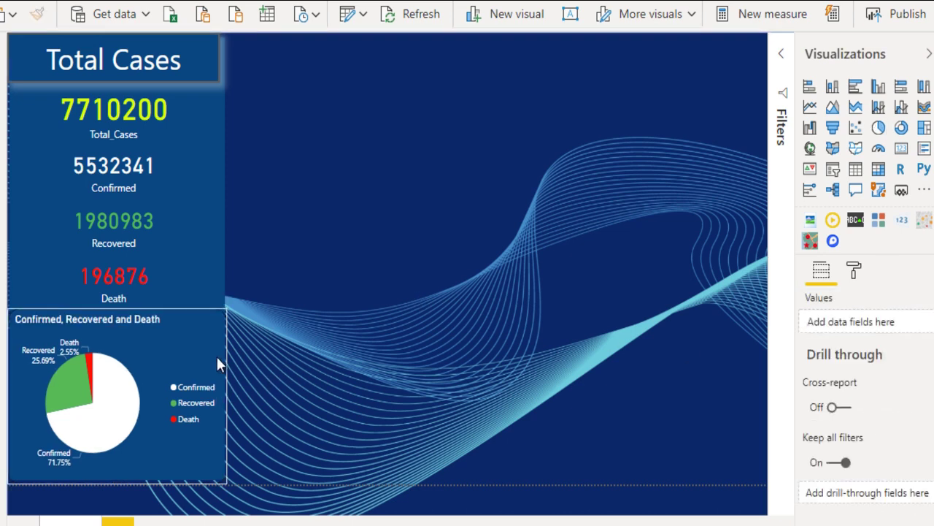
# Nudge the pie chart slightly to the right and widen the blue panel behind it to fit
pyautogui.click(203, 221)
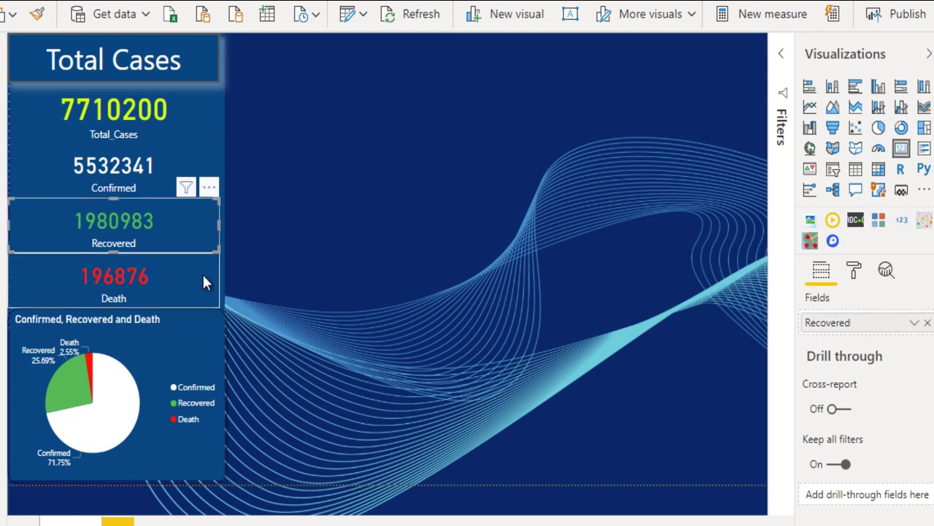
pyautogui.click(397, 290)
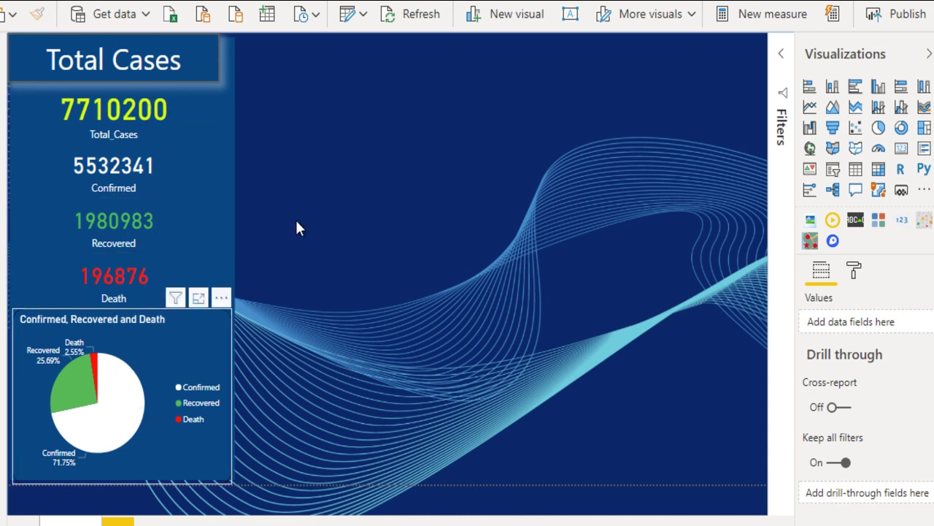
# Add a clustered bar chart beside the Total Cases panel, shorten it to the upper half of the page and widen it slightly
pyautogui.click(626, 497)
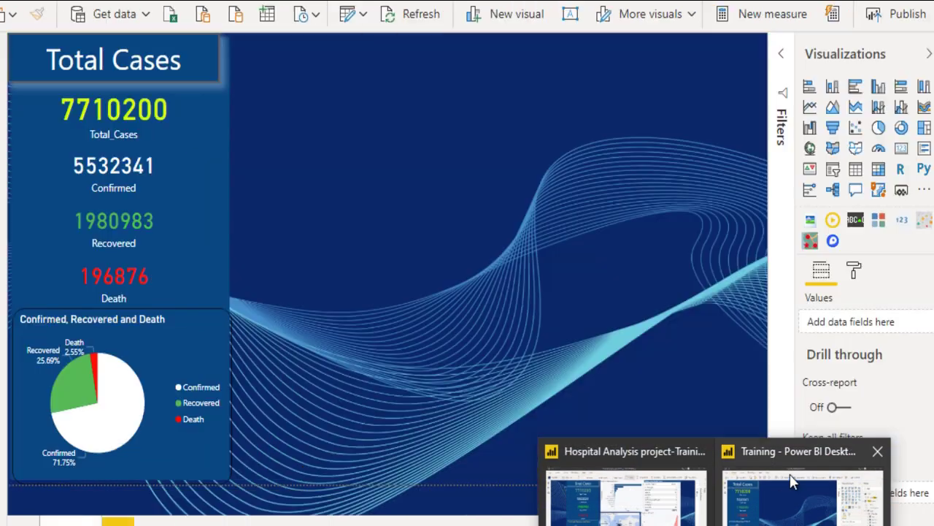
pyautogui.click(790, 474)
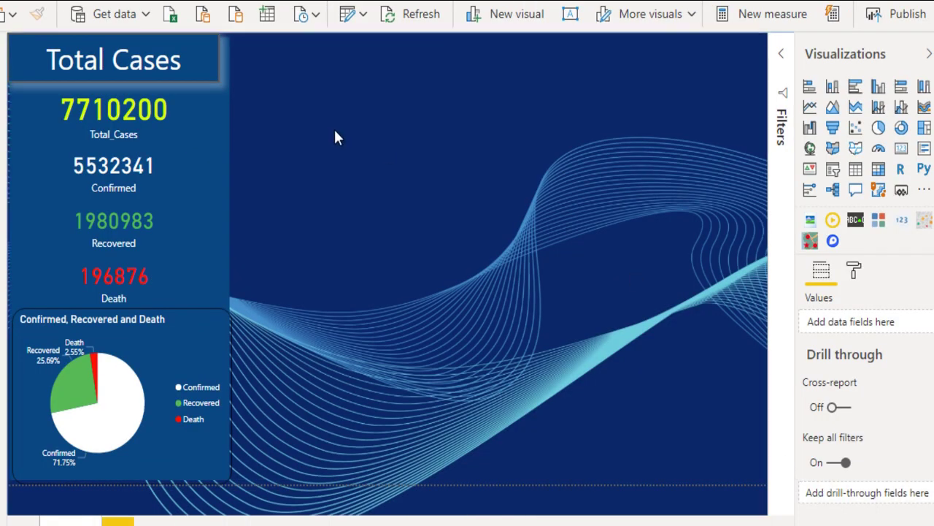
pyautogui.click(856, 88)
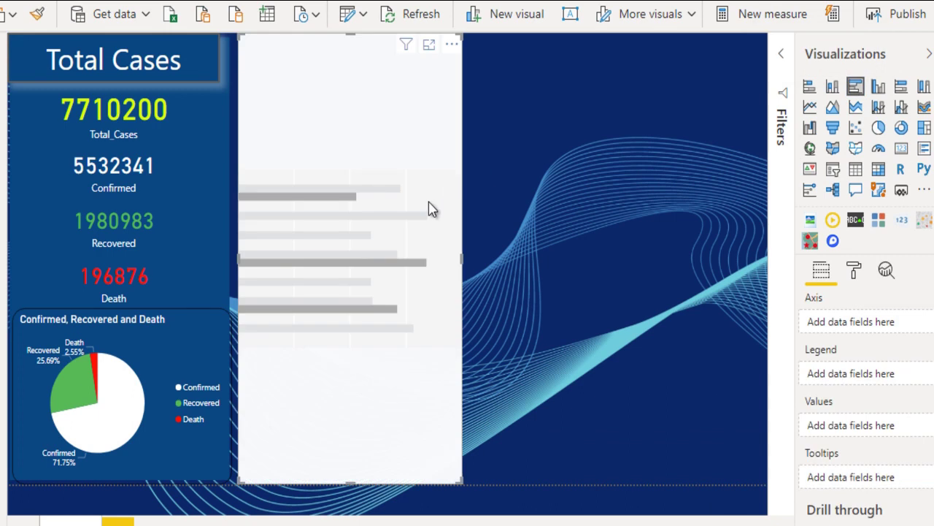
pyautogui.click(349, 484)
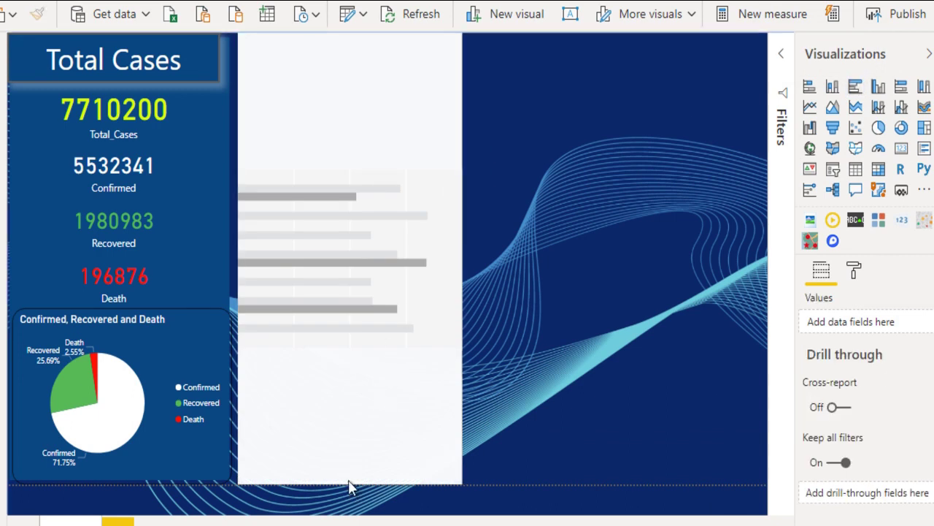
pyautogui.click(349, 468)
pyautogui.moveTo(349, 480); pyautogui.dragTo(344, 249)
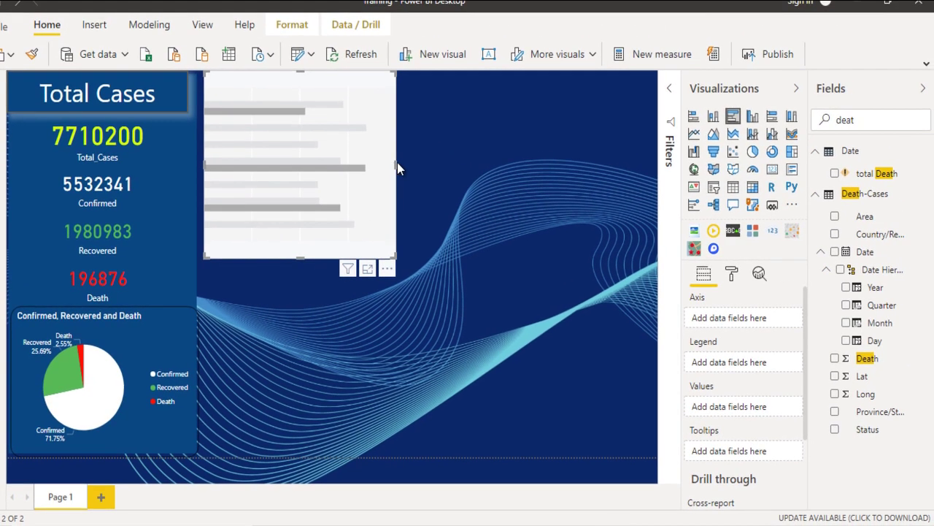
pyautogui.moveTo(401, 169); pyautogui.dragTo(411, 162)
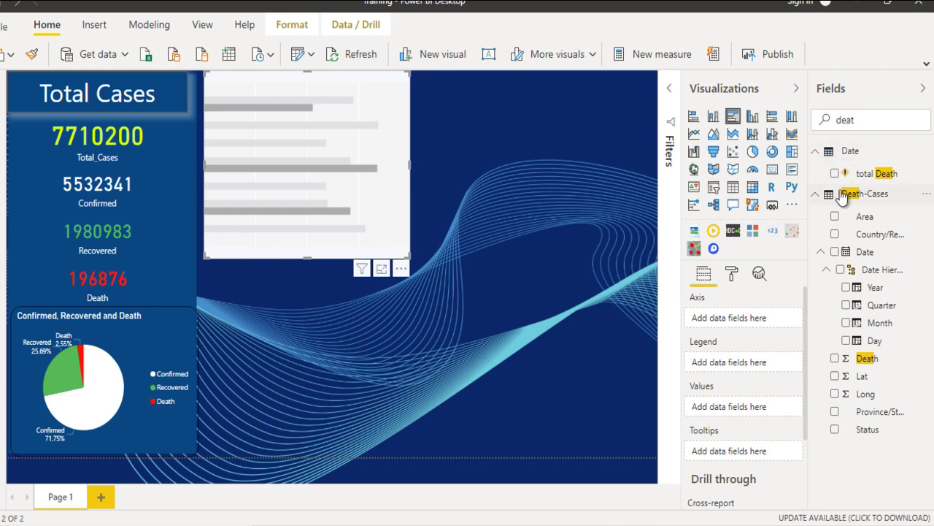
# Use Country/Region from the Death-Cases table as the bar chart's axis and Death as its values
pyautogui.click(875, 219)
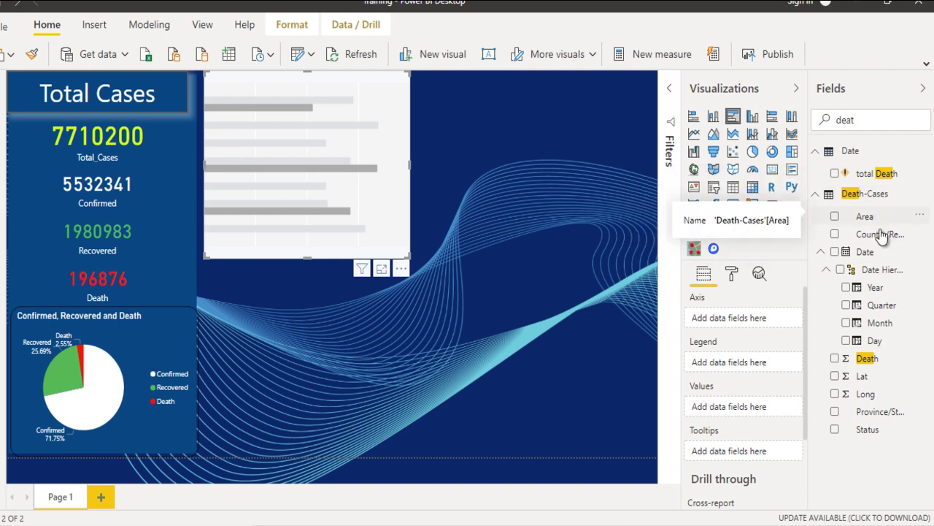
pyautogui.moveTo(893, 241); pyautogui.dragTo(738, 319)
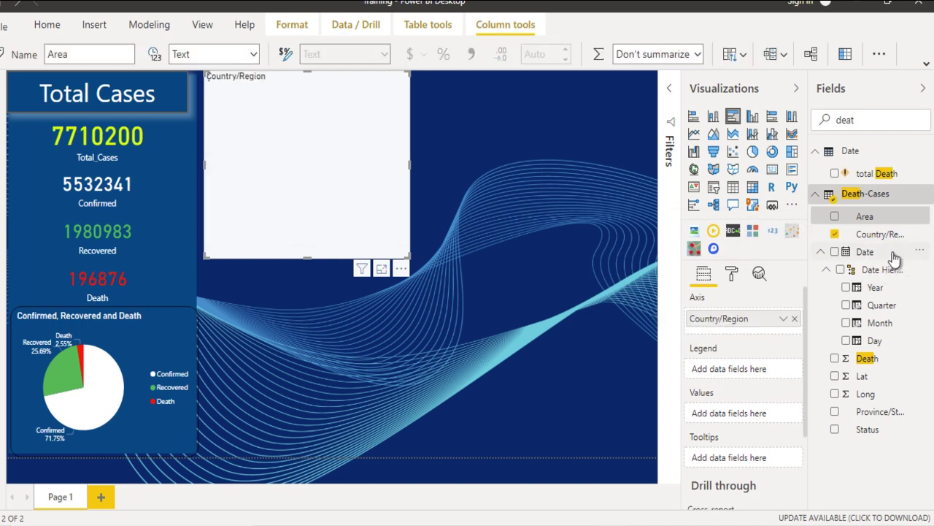
pyautogui.moveTo(872, 363); pyautogui.dragTo(750, 414)
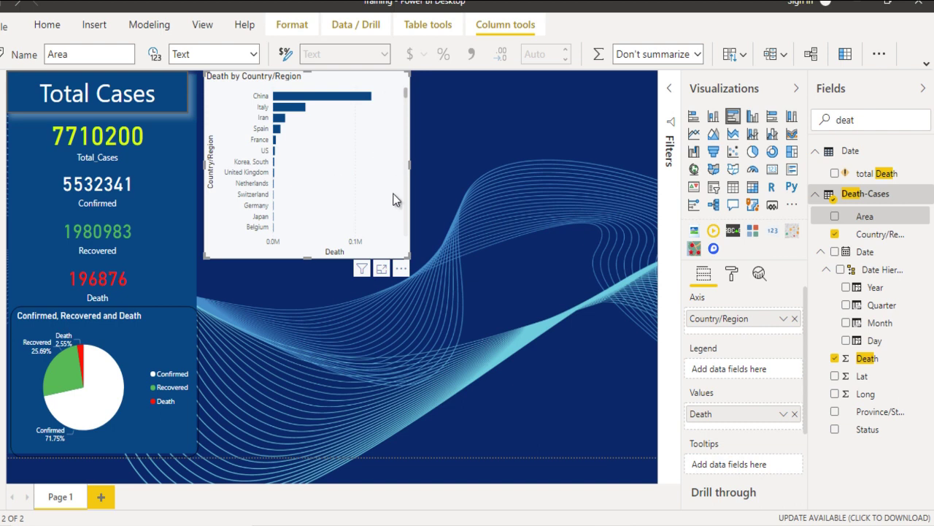
pyautogui.click(511, 219)
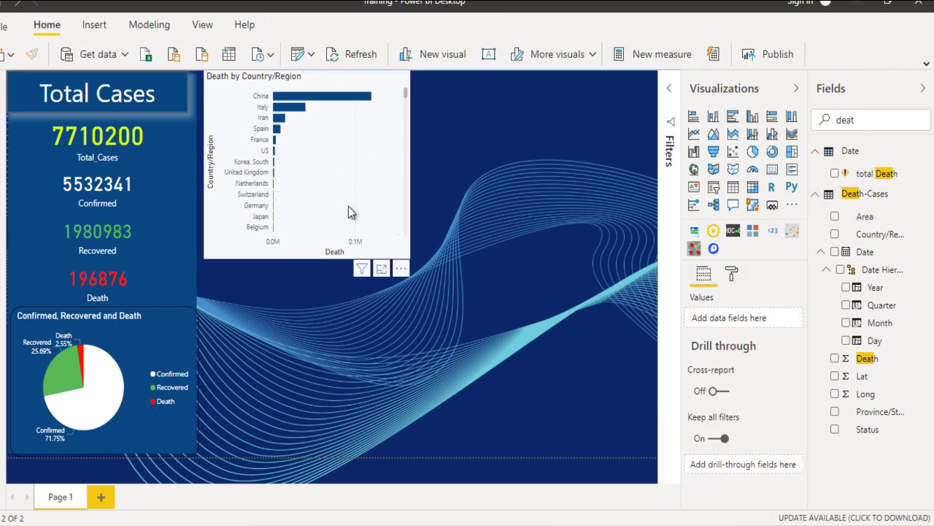
# Add a map visual below the bar chart, shorten the bar chart slightly and move the map up directly beneath it
pyautogui.click(694, 171)
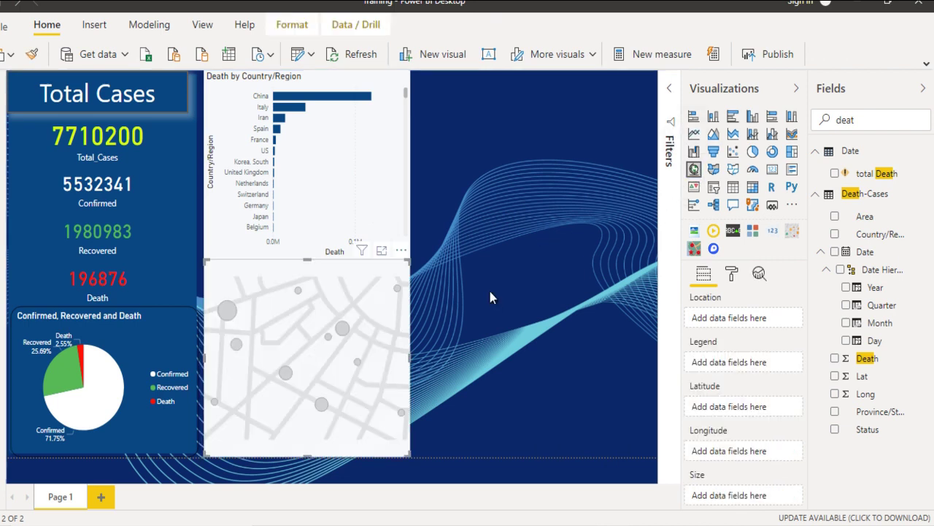
pyautogui.click(309, 266)
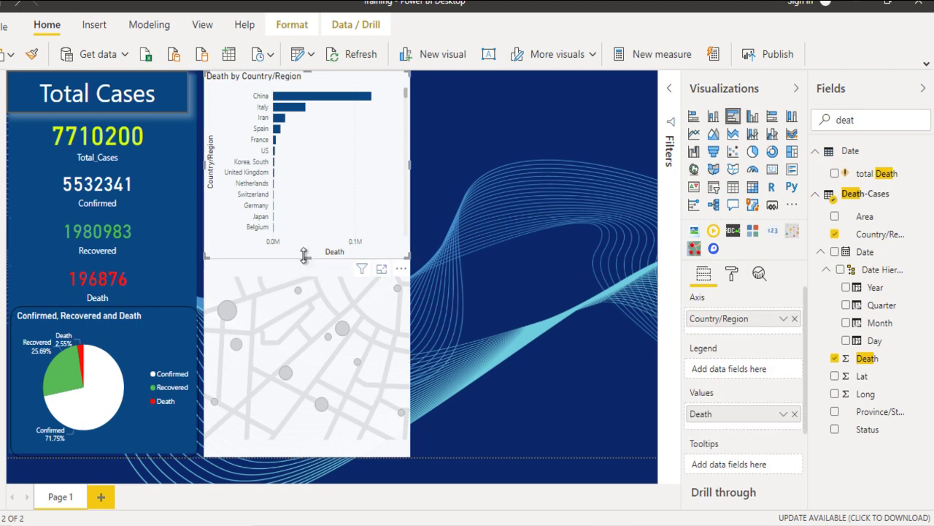
pyautogui.moveTo(303, 252); pyautogui.dragTo(309, 235)
pyautogui.moveTo(339, 312); pyautogui.dragTo(343, 291)
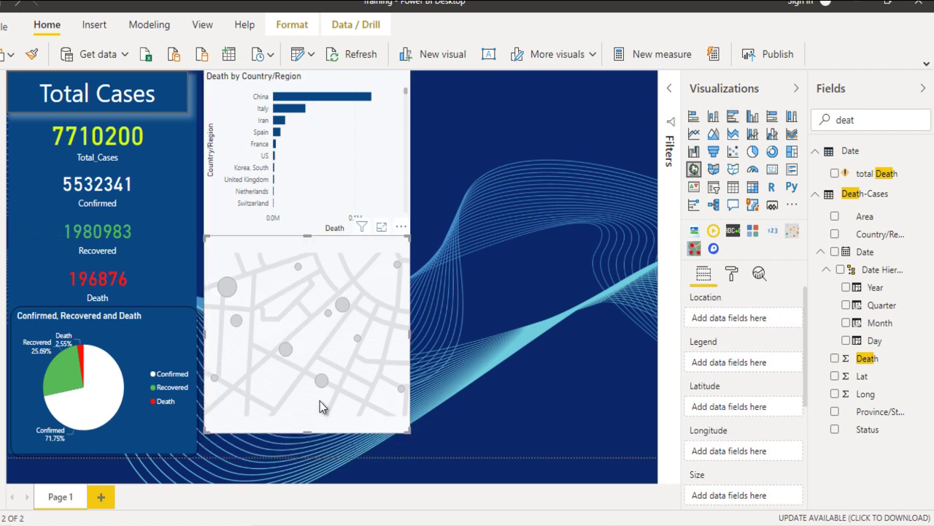
# After checking the Hospital Analysis report, set the Training map's size to Death and its location to Country/Region from Death-Cases
pyautogui.moveTo(614, 525)
pyautogui.click(536, 474)
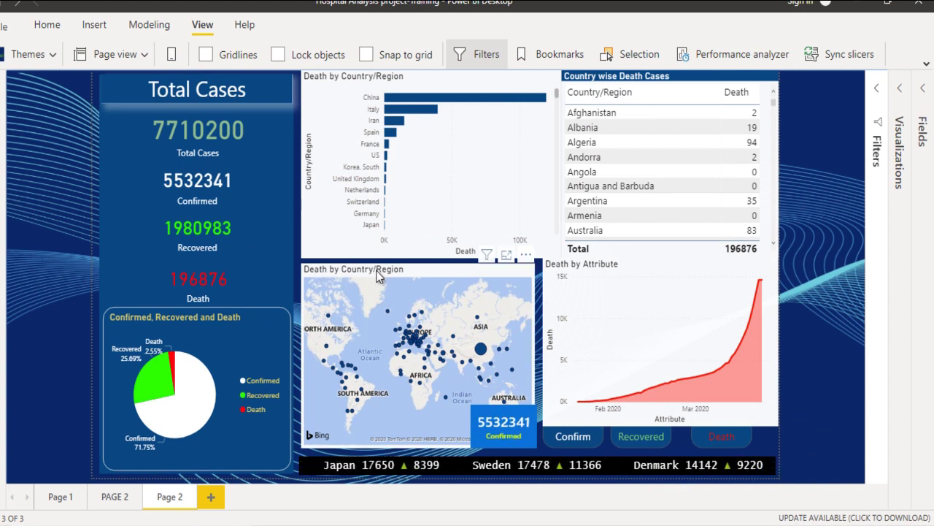
pyautogui.moveTo(614, 525)
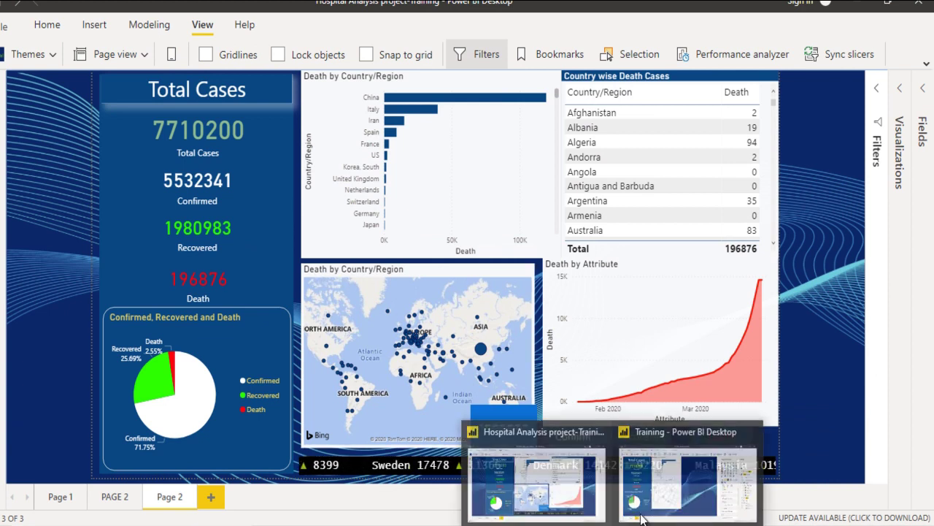
pyautogui.click(694, 485)
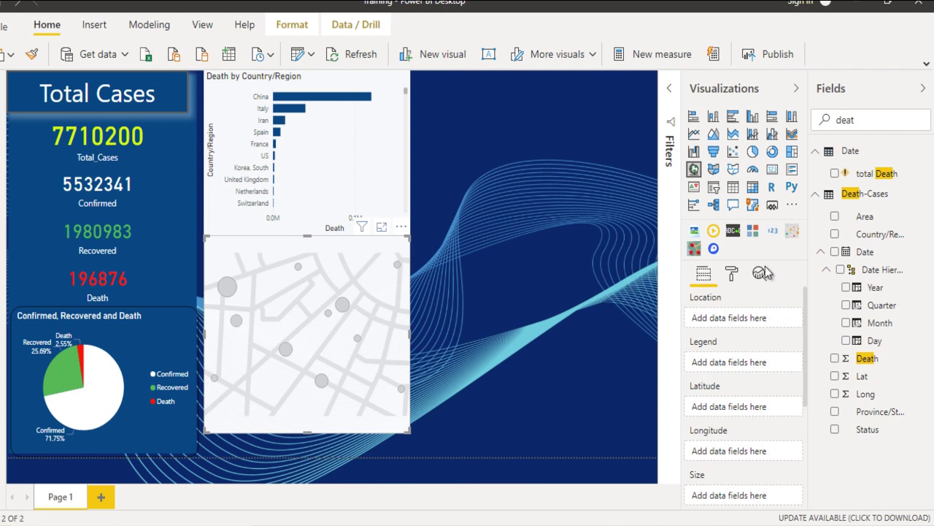
pyautogui.moveTo(881, 365); pyautogui.dragTo(735, 498)
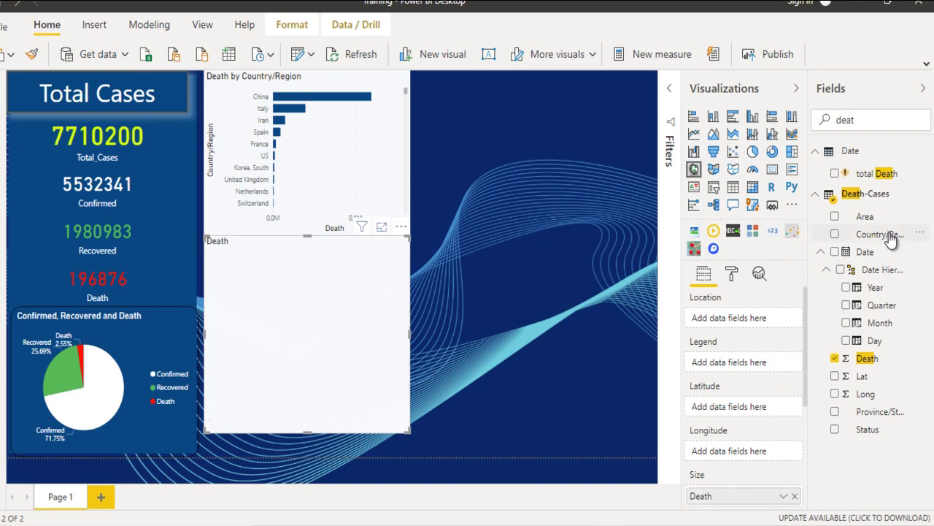
pyautogui.moveTo(895, 238); pyautogui.dragTo(747, 323)
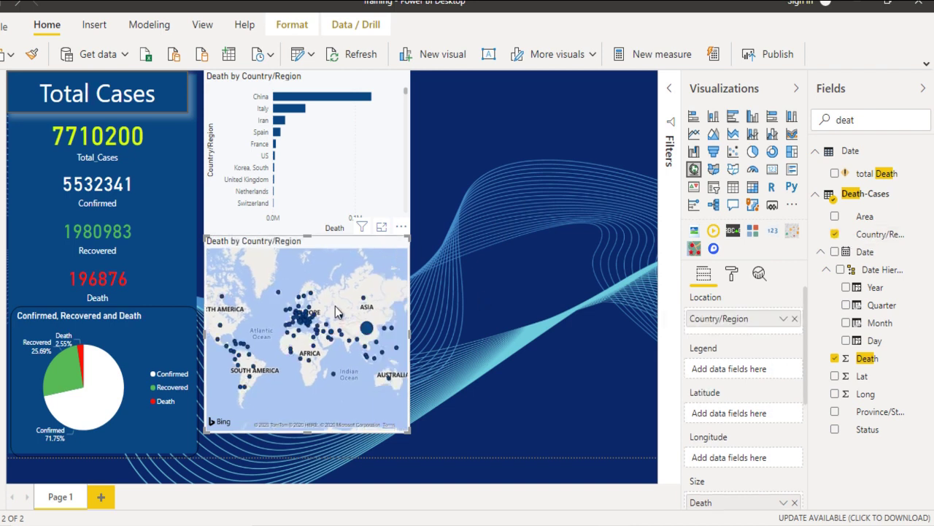
pyautogui.scroll(1, 336, 306)
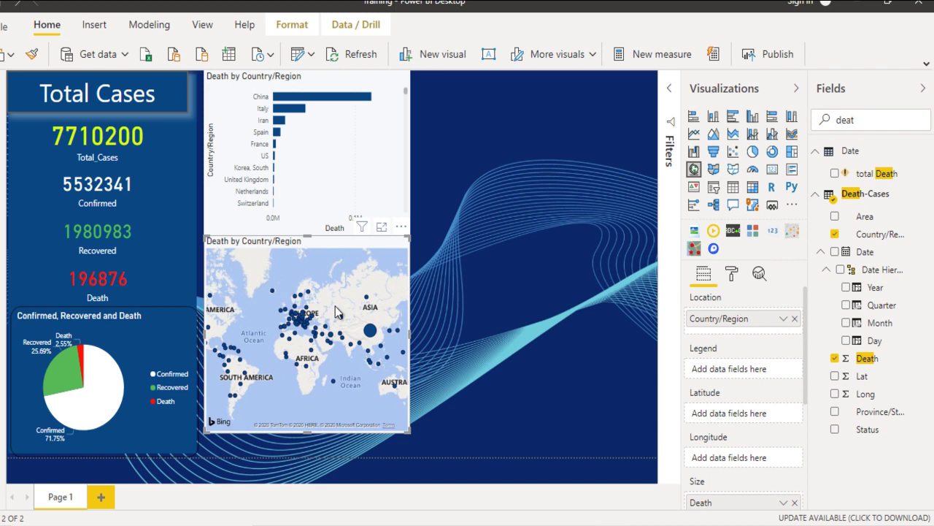
pyautogui.scroll(1, 335, 313)
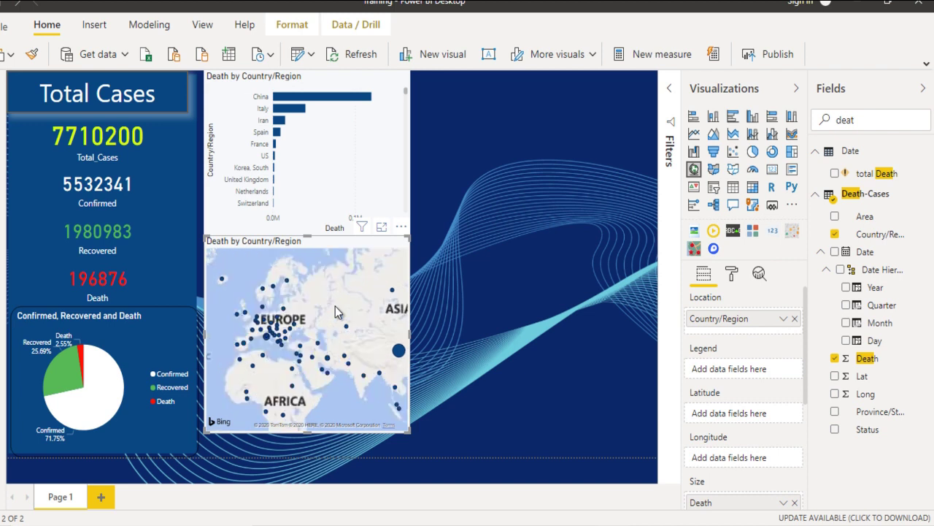
# Add a table in the page's upper-right corner, and widen the bar chart up to its edge and the map below slightly
pyautogui.click(476, 224)
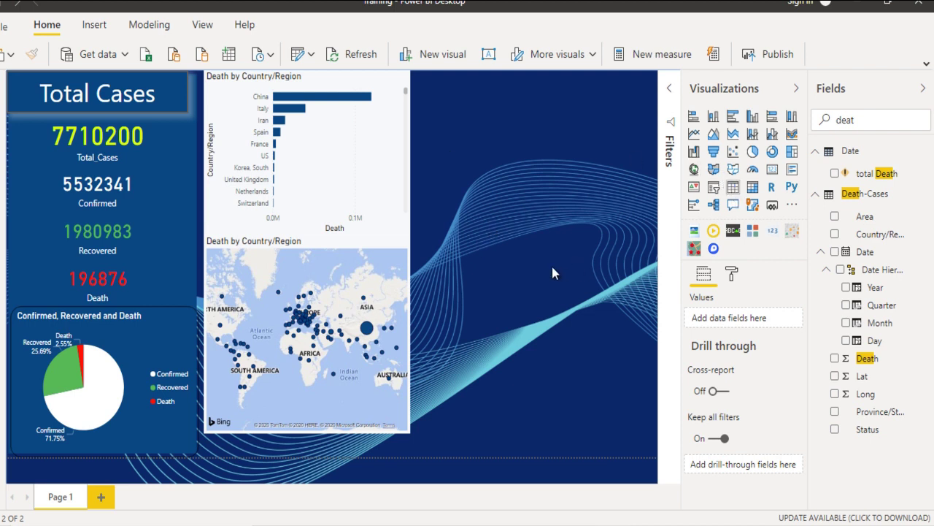
pyautogui.moveTo(563, 139); pyautogui.dragTo(598, 136)
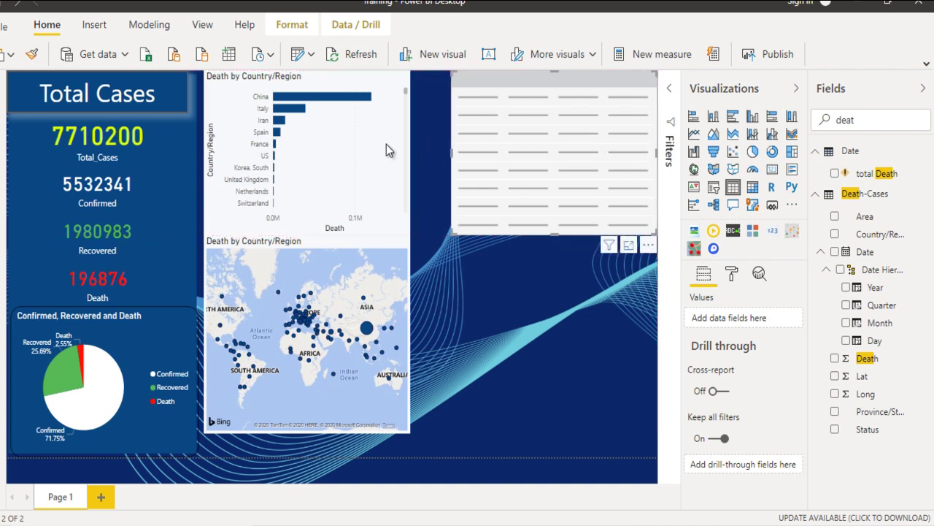
pyautogui.click(407, 159)
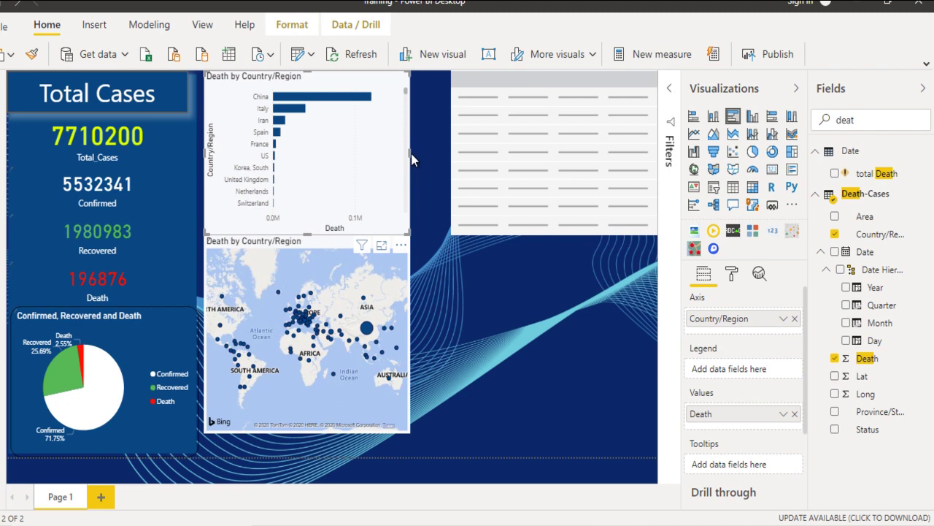
pyautogui.moveTo(409, 153); pyautogui.dragTo(450, 151)
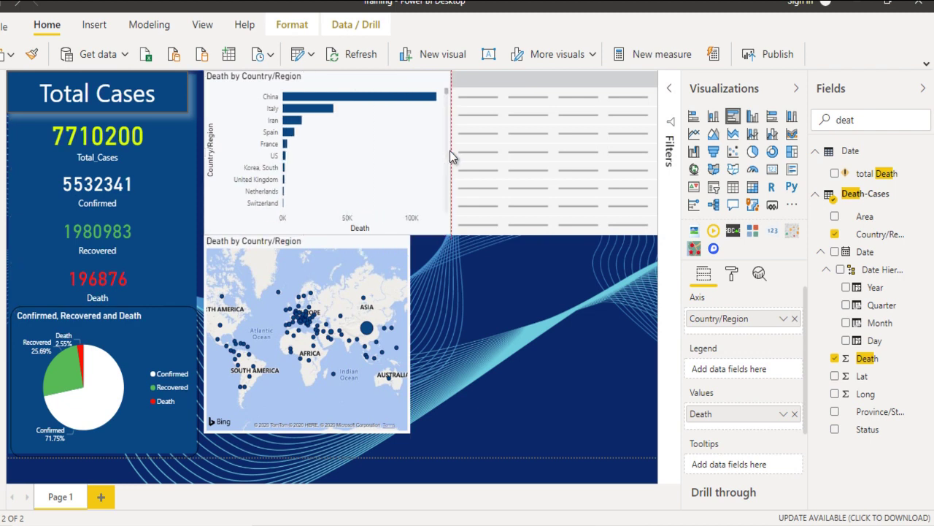
pyautogui.click(410, 349)
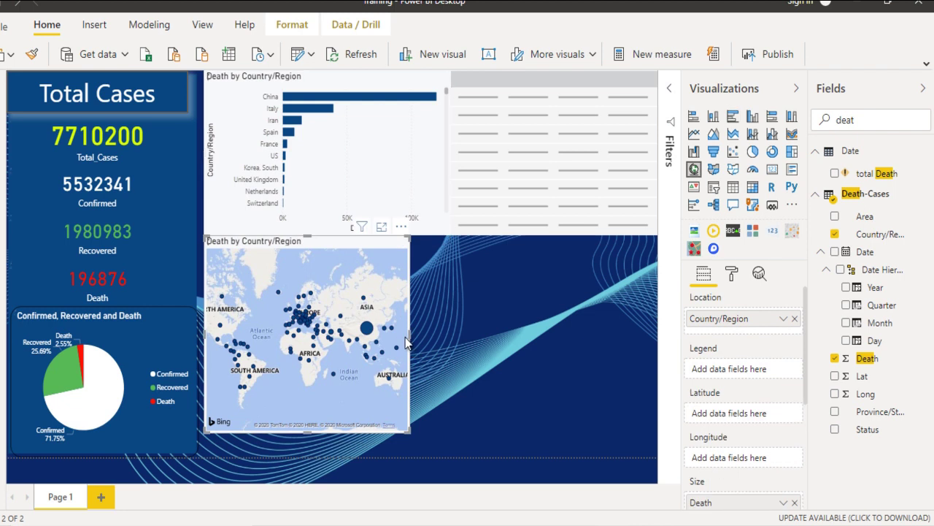
pyautogui.moveTo(411, 338); pyautogui.dragTo(437, 330)
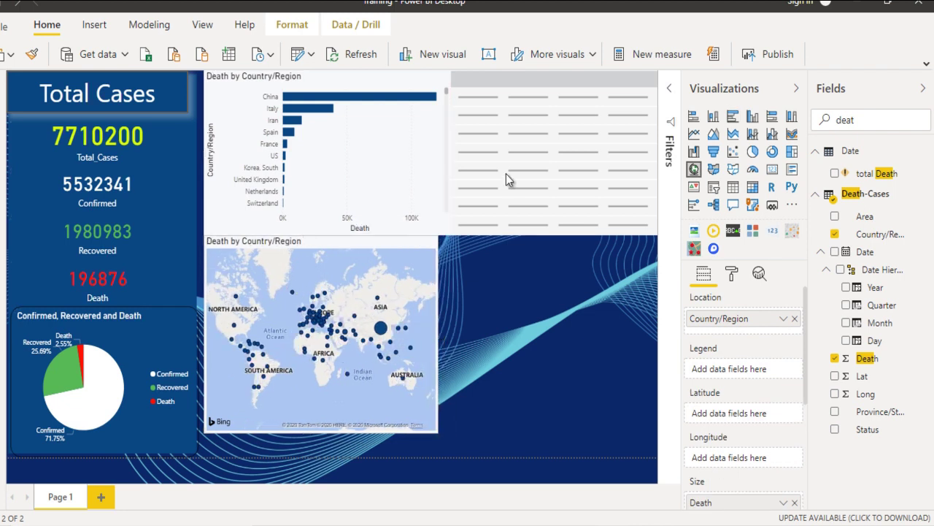
# Fill the table with the Country/Region and Death fields from the Death-Cases table
pyautogui.click(543, 151)
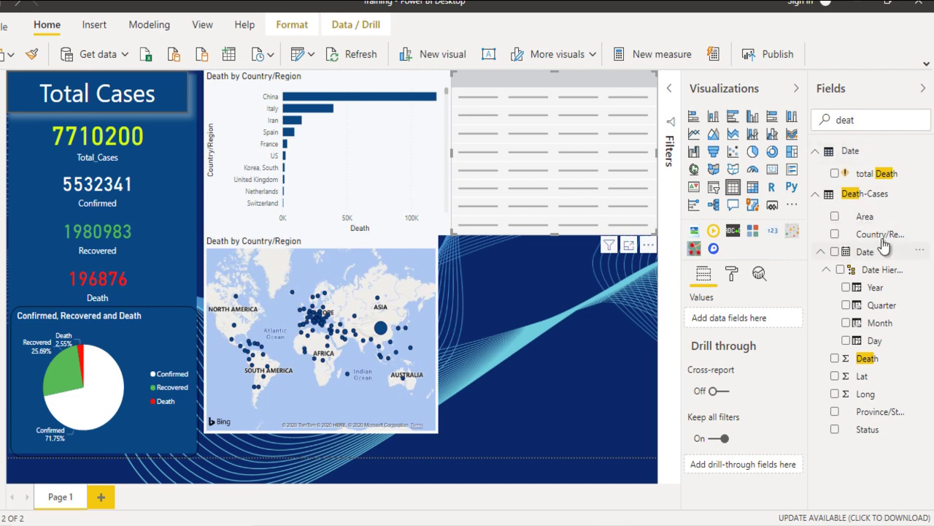
pyautogui.moveTo(890, 237); pyautogui.dragTo(749, 322)
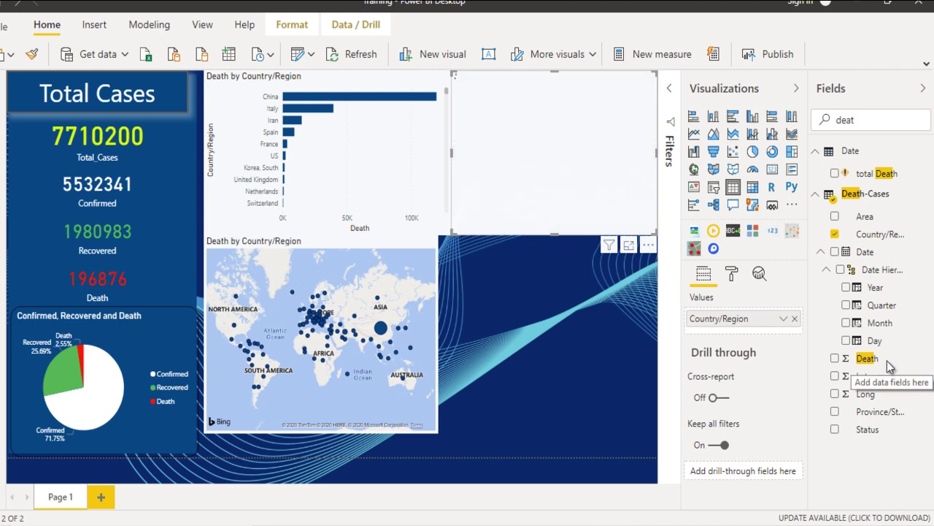
pyautogui.moveTo(885, 362); pyautogui.dragTo(789, 338)
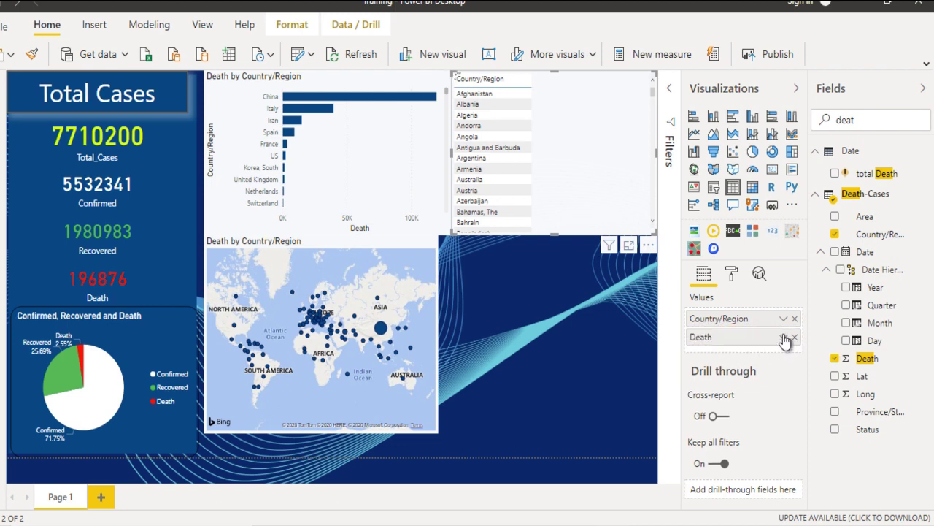
# Summarize the table's Death values by Sum
pyautogui.click(783, 338)
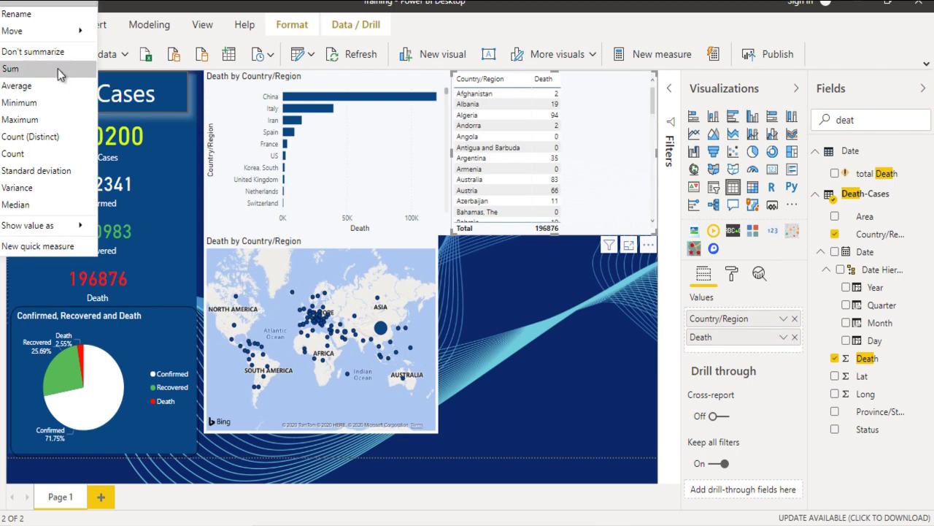
pyautogui.click(10, 68)
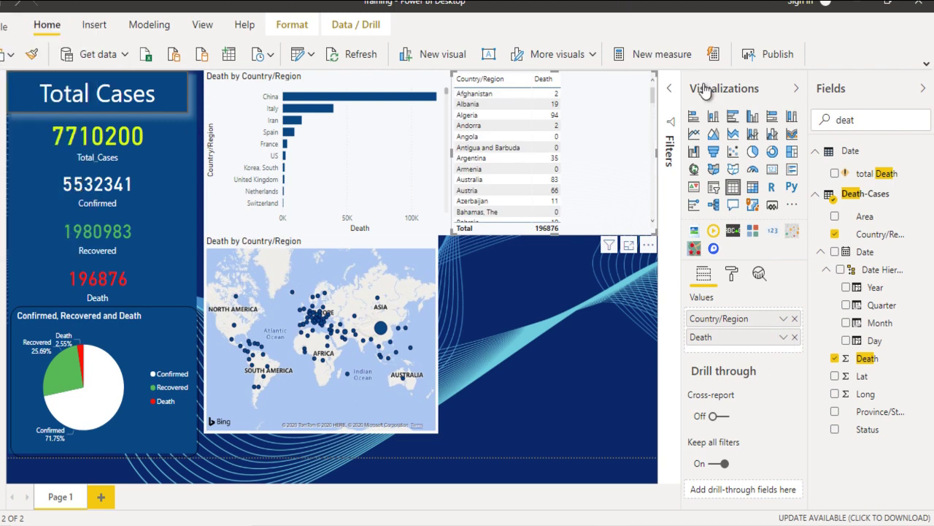
# Set the table's grid text size to 14 pt and widen the Country/Region column so the columns fill the table
pyautogui.click(733, 275)
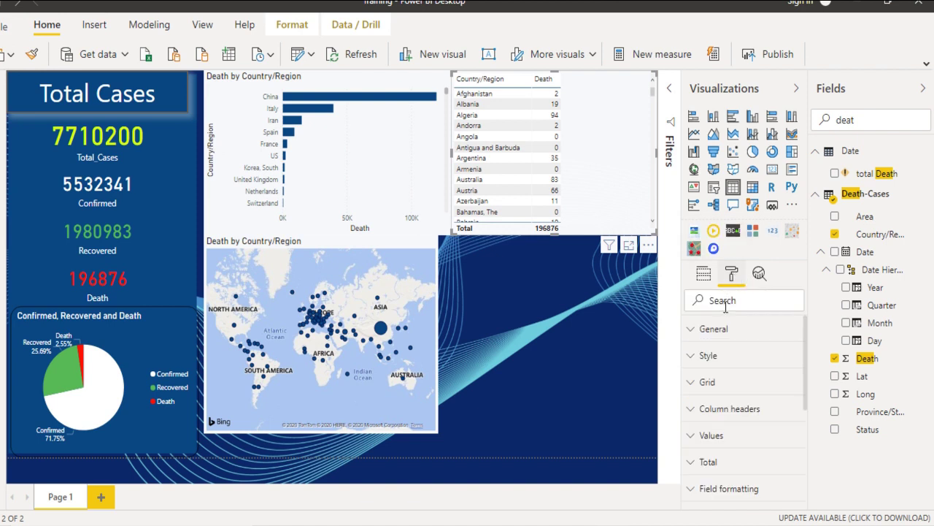
pyautogui.click(721, 386)
pyautogui.scroll(-6, 720, 385)
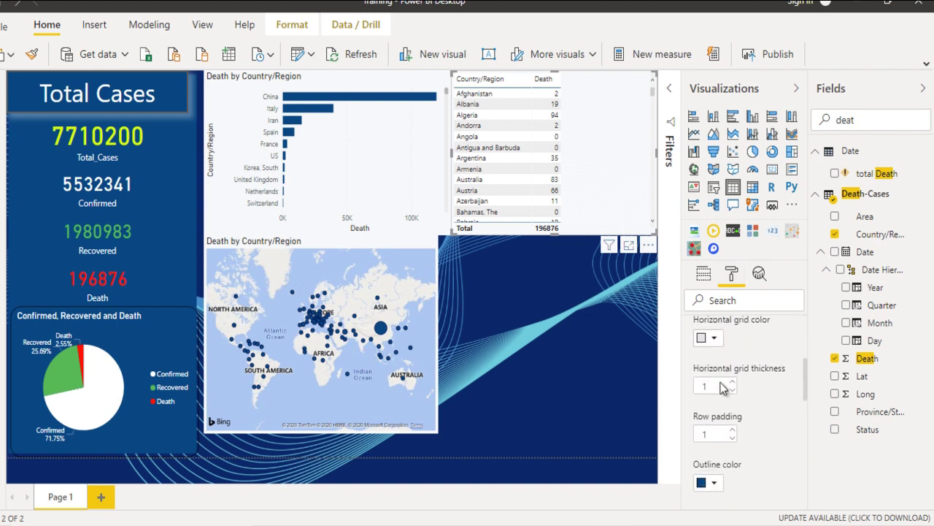
pyautogui.click(732, 380)
pyautogui.click(733, 379)
pyautogui.click(733, 379)
pyautogui.click(733, 379)
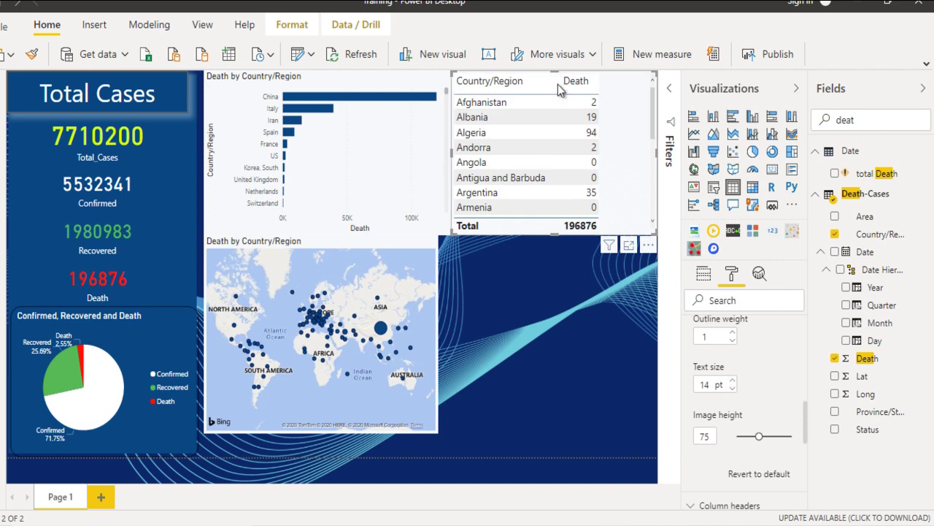
pyautogui.moveTo(559, 84); pyautogui.dragTo(598, 91)
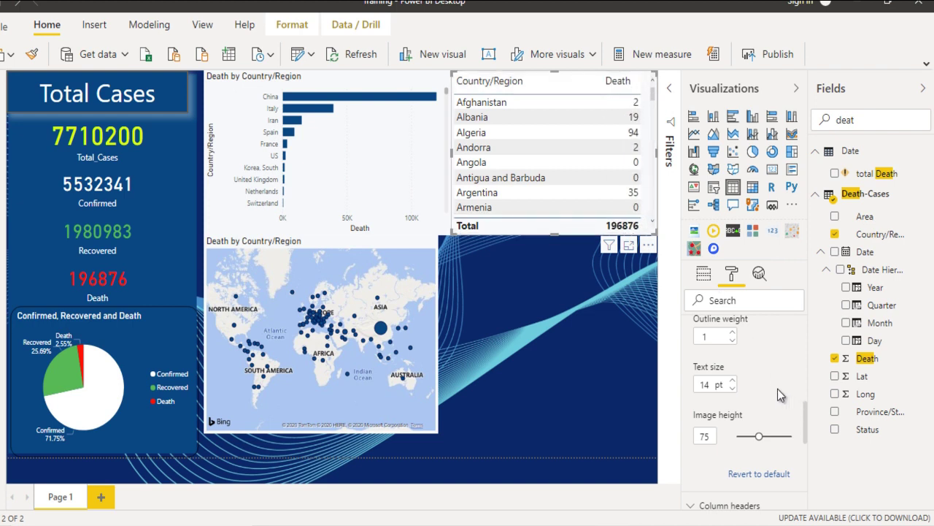
# Turn on the table's title and set its text to "Death Count Country Wise"
pyautogui.scroll(10, 741, 370)
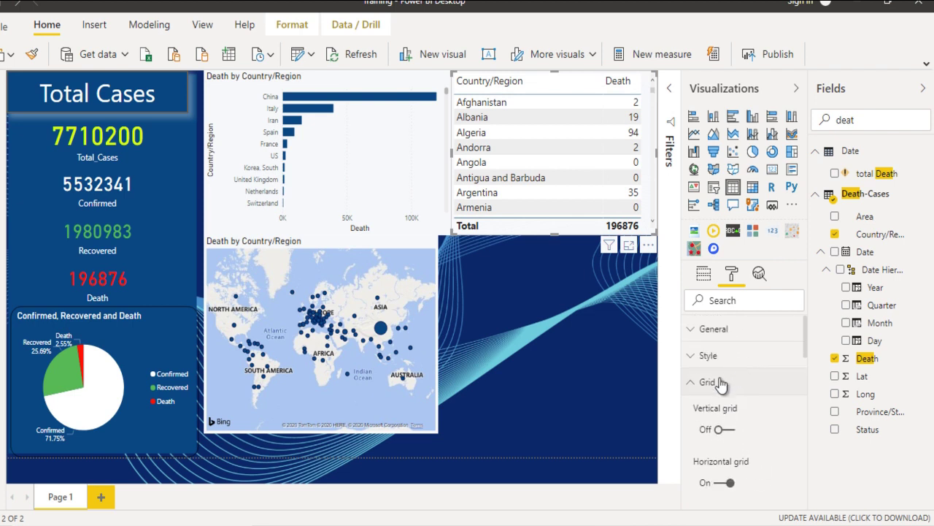
pyautogui.click(720, 383)
pyautogui.scroll(-5, 719, 385)
pyautogui.click(717, 387)
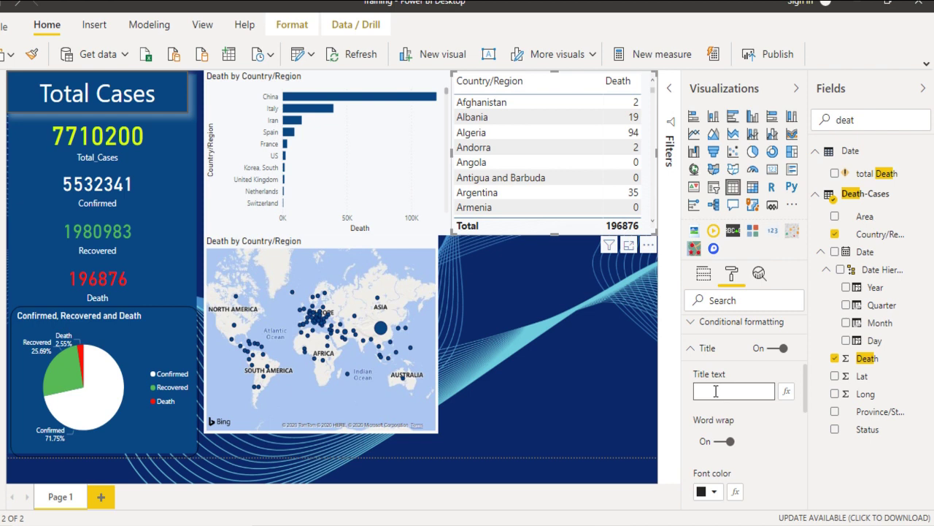
pyautogui.write('Death Count Country Wise')
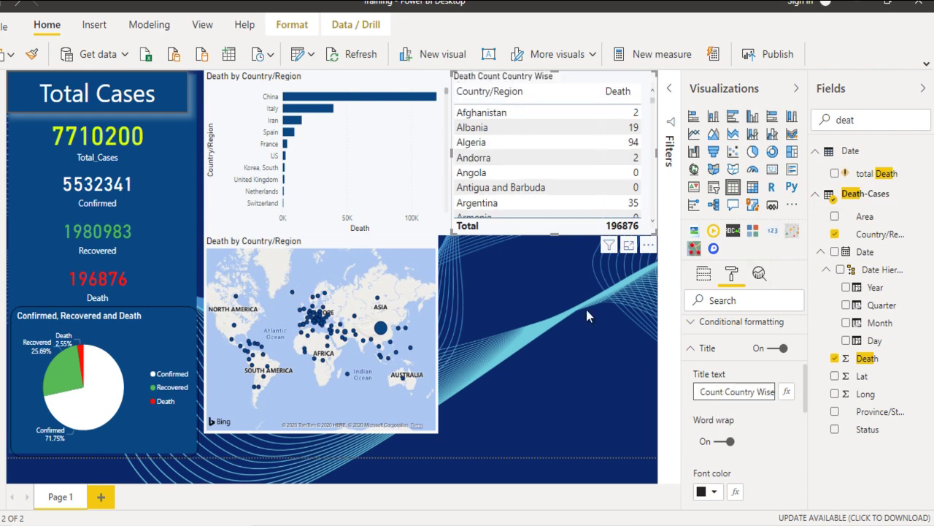
# Give the table's title a red background with a white font, and extend the table slightly downward
pyautogui.scroll(-2, 728, 461)
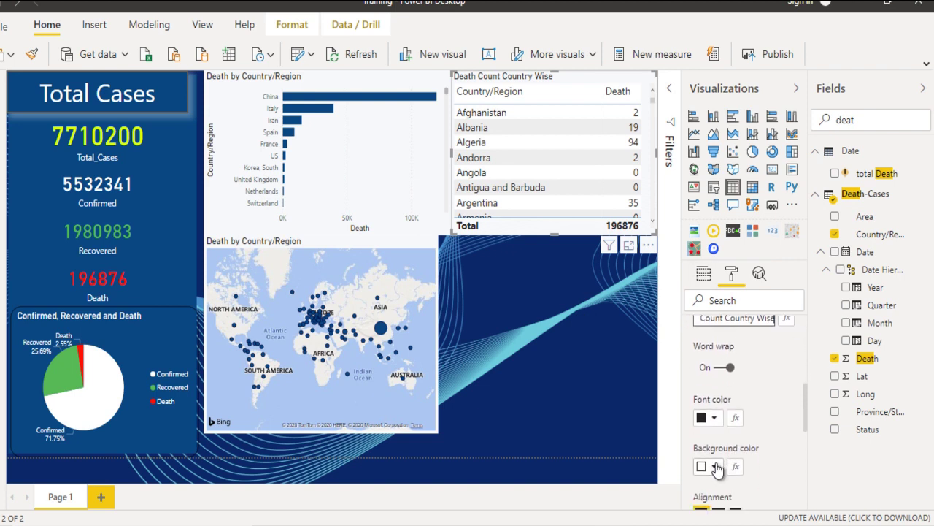
pyautogui.click(717, 467)
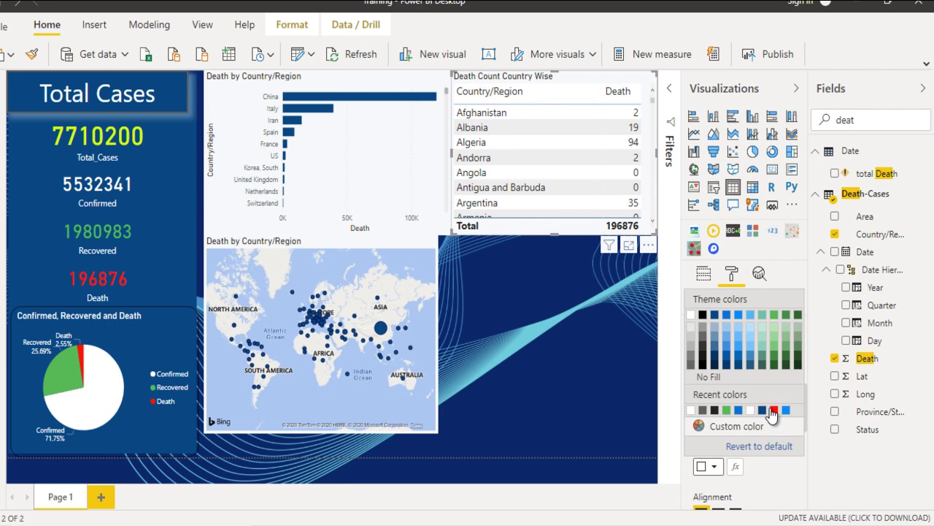
pyautogui.click(772, 414)
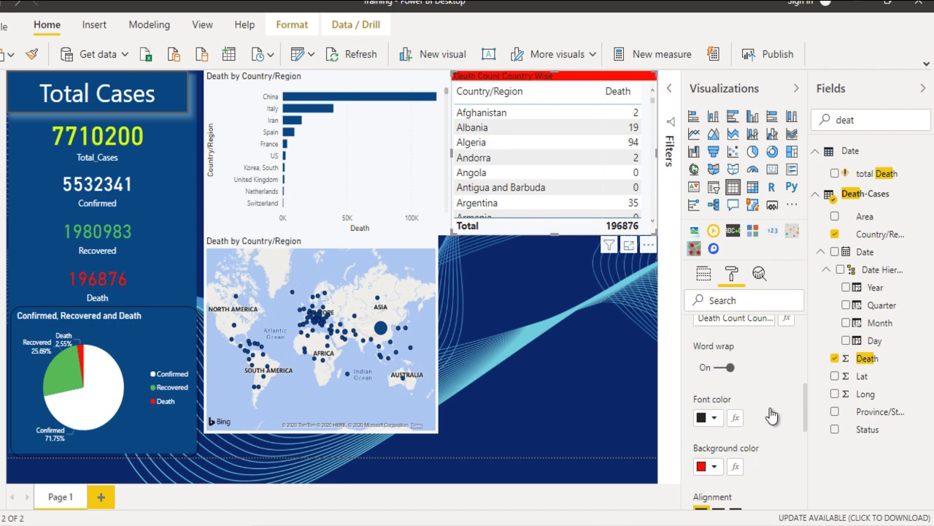
pyautogui.click(714, 428)
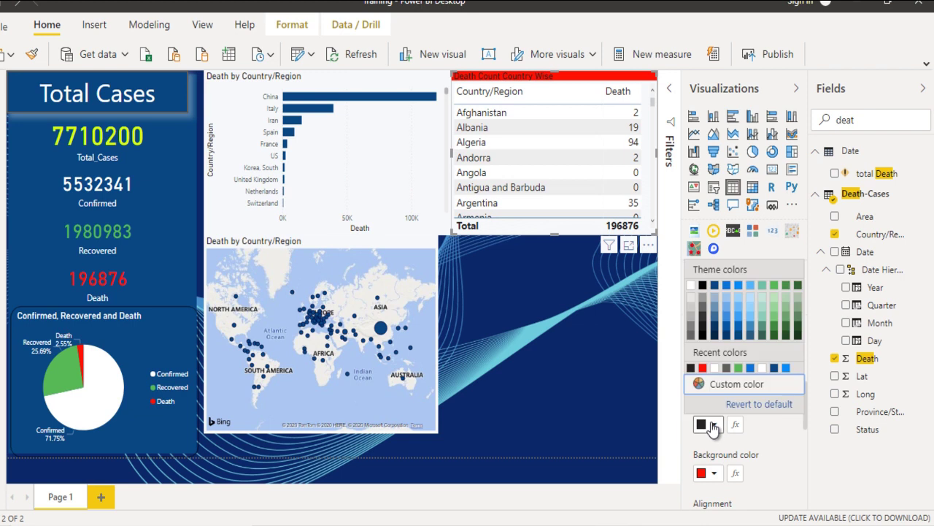
pyautogui.click(714, 370)
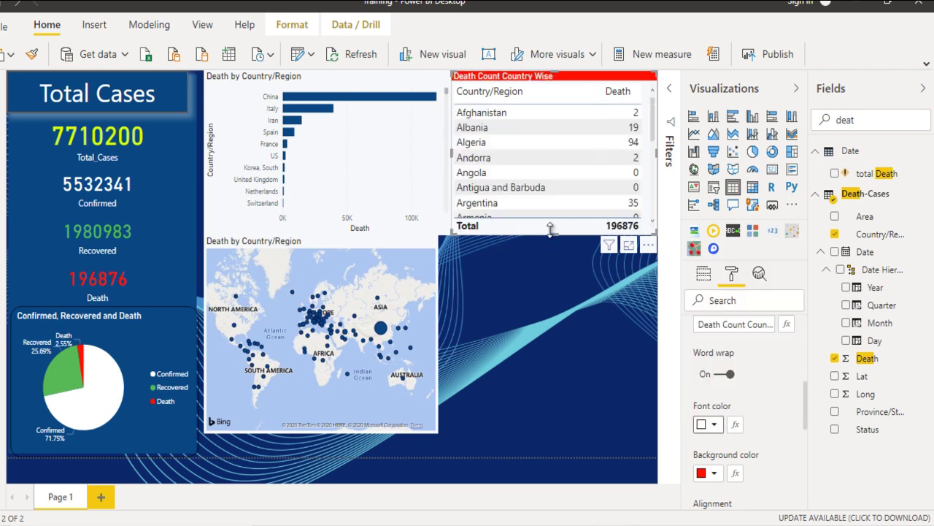
pyautogui.moveTo(555, 237); pyautogui.dragTo(555, 252)
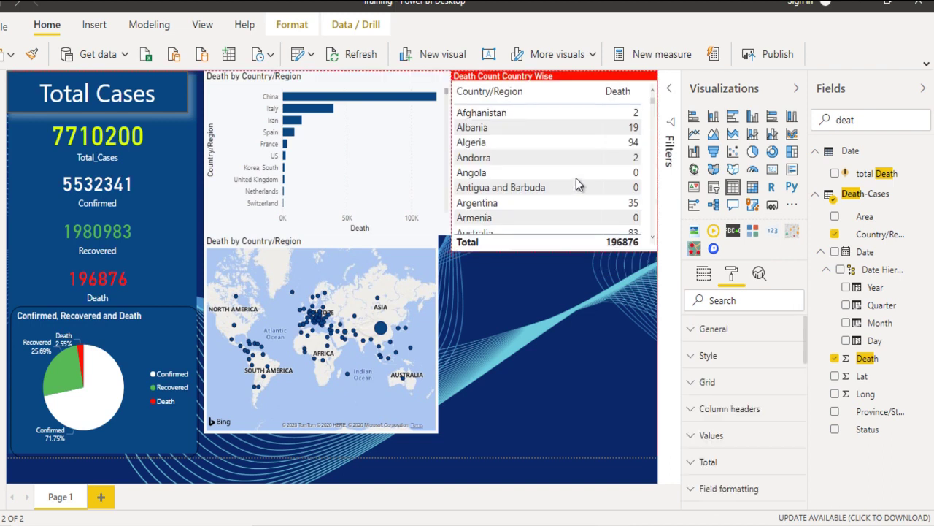
# Replace the table's two Death-Cases fields with Country/Region and Confirmed from the Confirm-Cases table
pyautogui.click(703, 275)
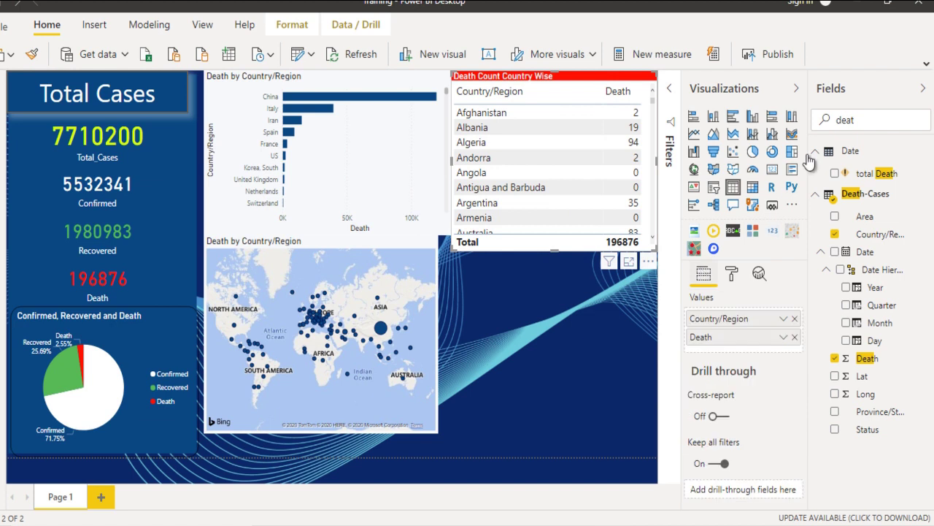
pyautogui.doubleClick(848, 120)
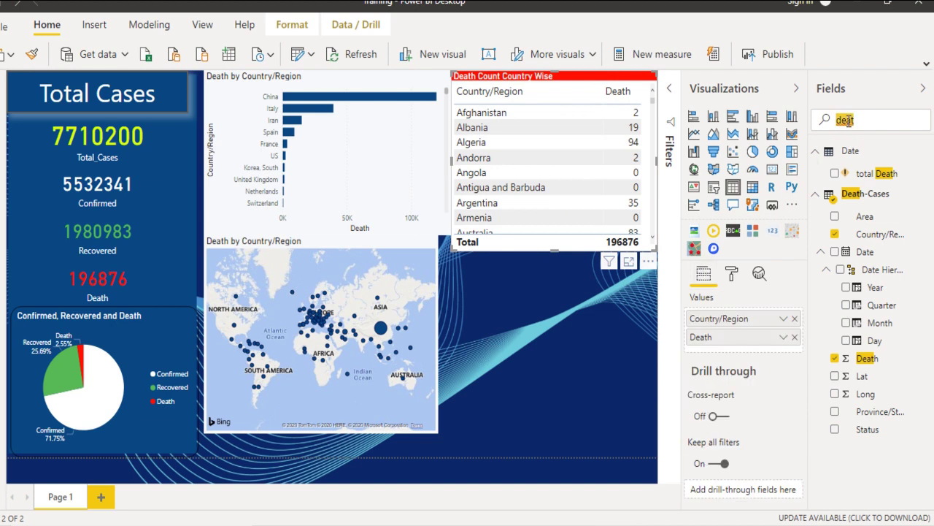
pyautogui.write('confirm')
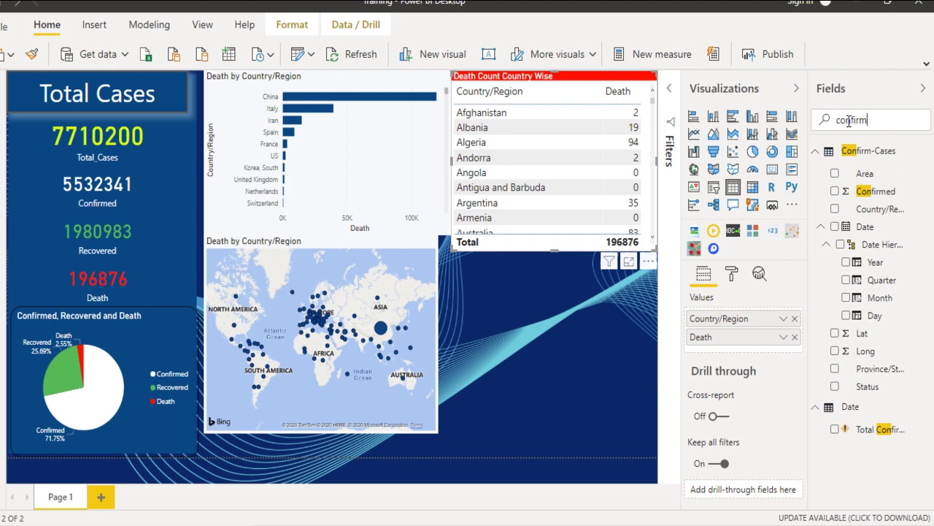
pyautogui.click(795, 319)
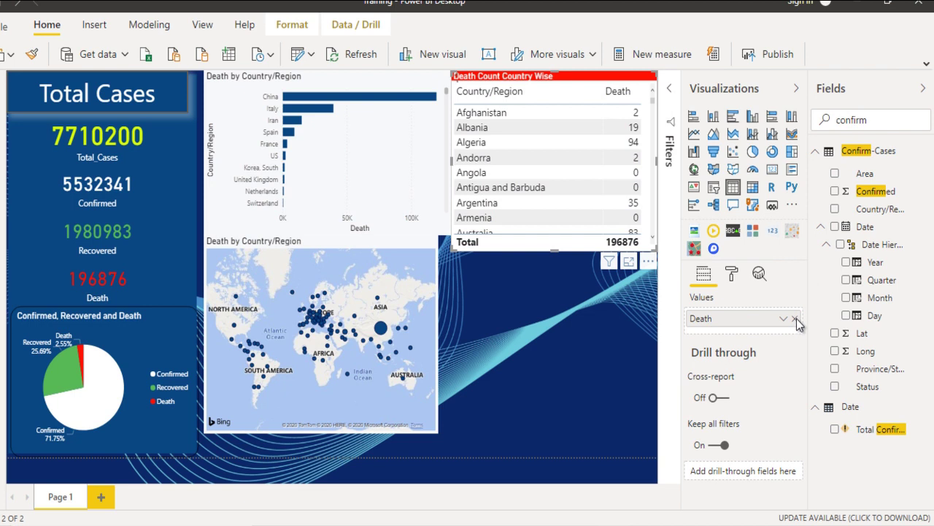
pyautogui.click(795, 319)
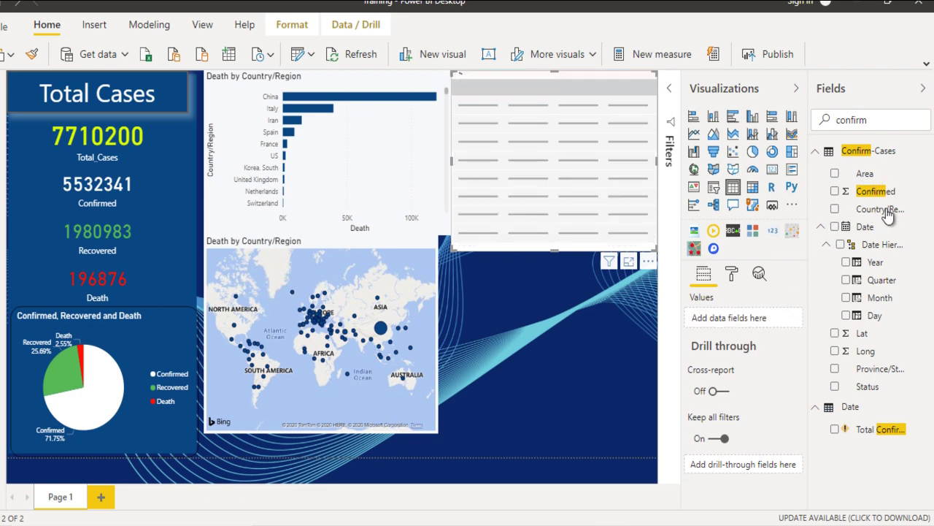
pyautogui.moveTo(769, 303); pyautogui.dragTo(755, 319)
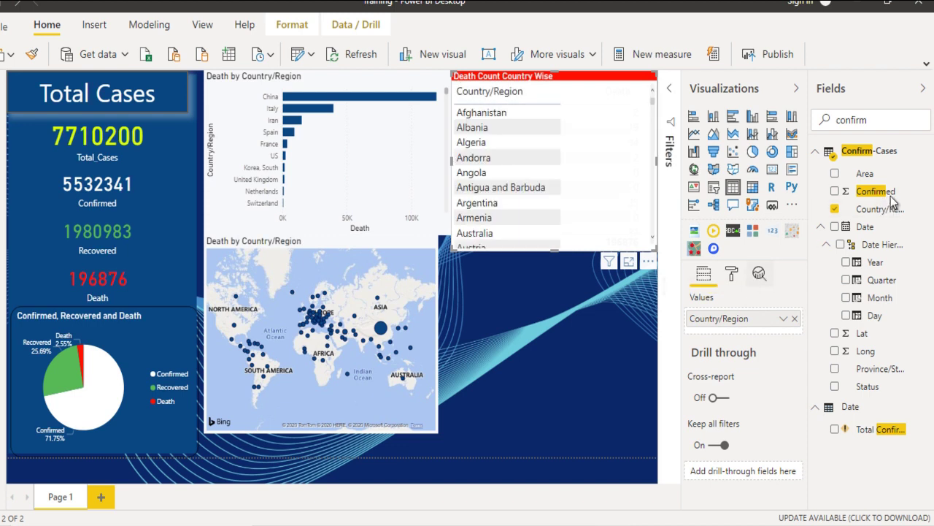
pyautogui.moveTo(885, 193); pyautogui.dragTo(755, 330)
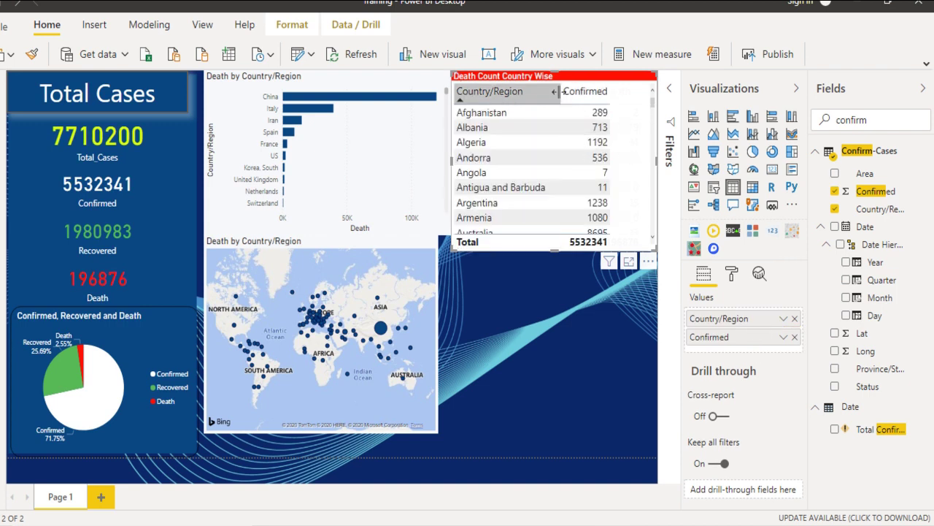
# Widen the Country/Region column of the confirmed cases table and change the table title to "Confirm Count Country Wise"
pyautogui.moveTo(560, 92); pyautogui.dragTo(586, 99)
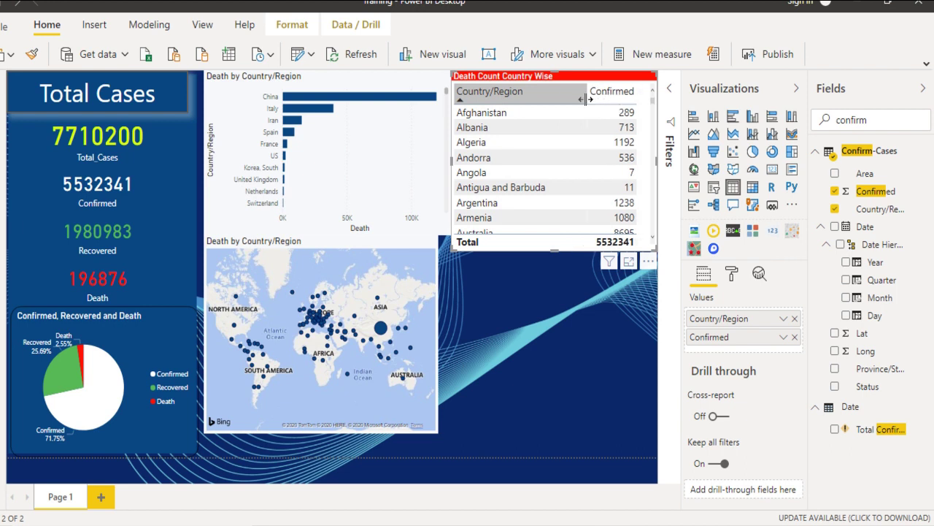
pyautogui.click(732, 278)
pyautogui.scroll(-3, 733, 361)
pyautogui.scroll(-2, 732, 363)
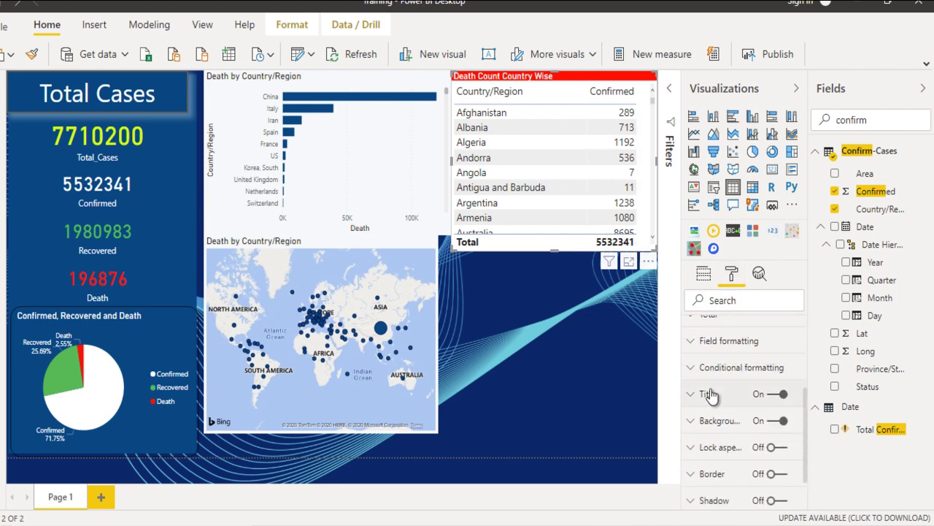
pyautogui.click(708, 394)
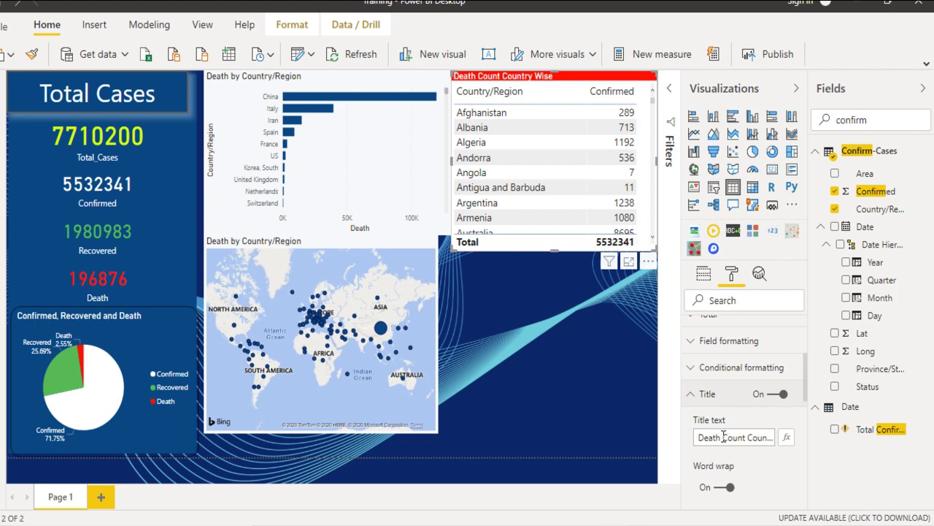
pyautogui.moveTo(721, 438); pyautogui.dragTo(689, 431)
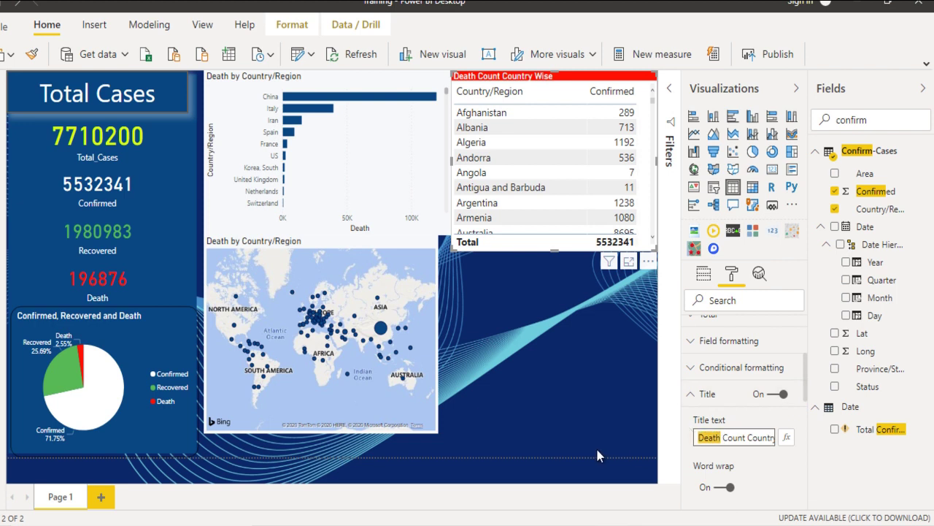
pyautogui.write('Con')
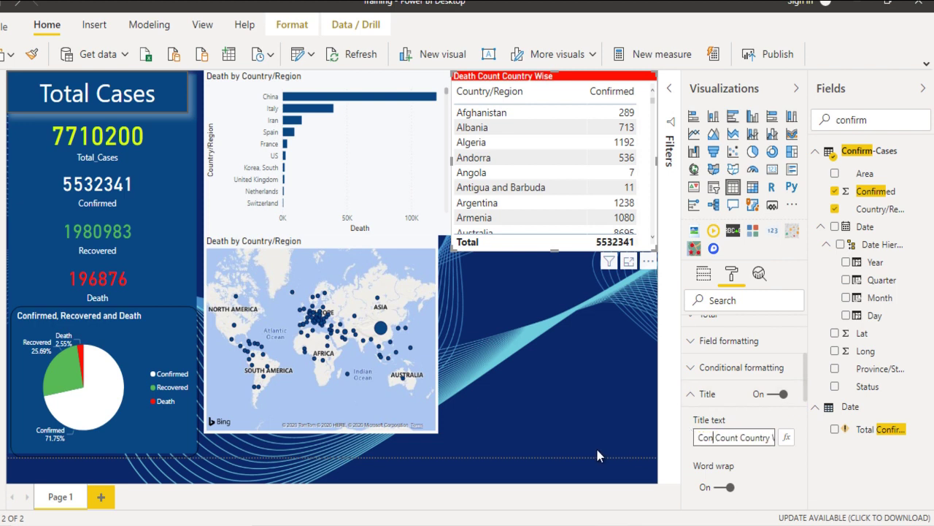
pyautogui.write('firm')
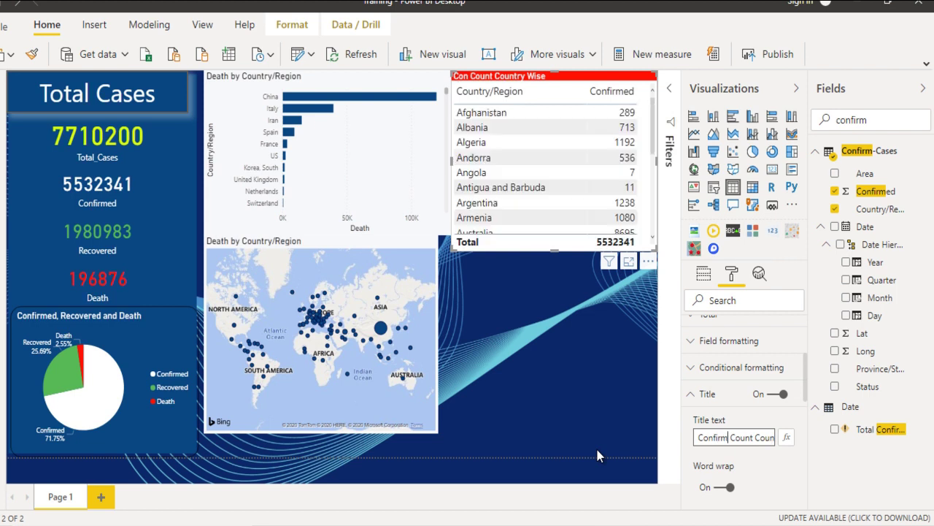
# Give the confirmed table's title a white background and a black font colour
pyautogui.scroll(-4, 706, 427)
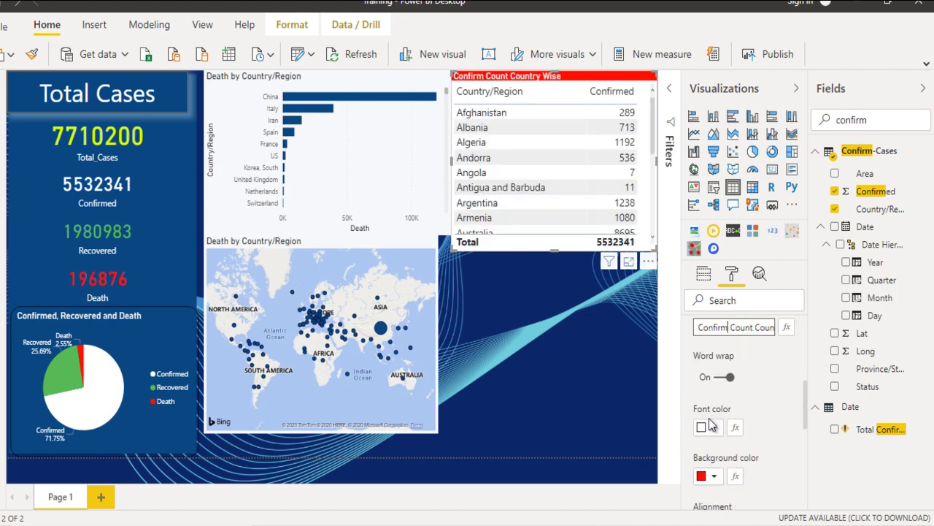
pyautogui.click(713, 439)
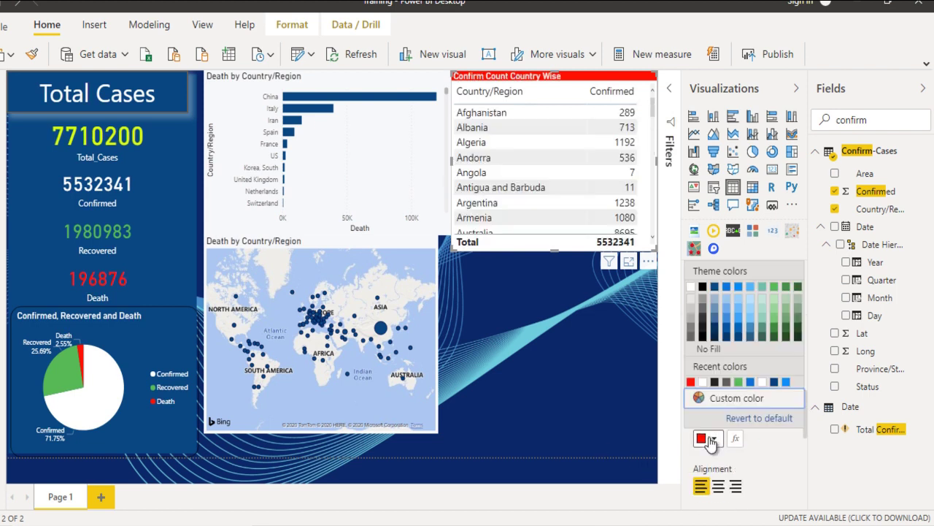
pyautogui.click(702, 382)
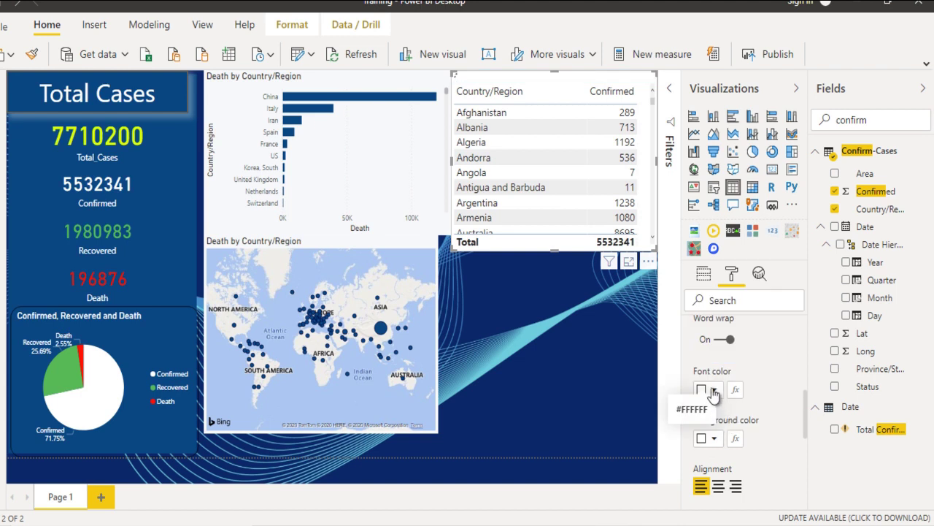
pyautogui.click(716, 390)
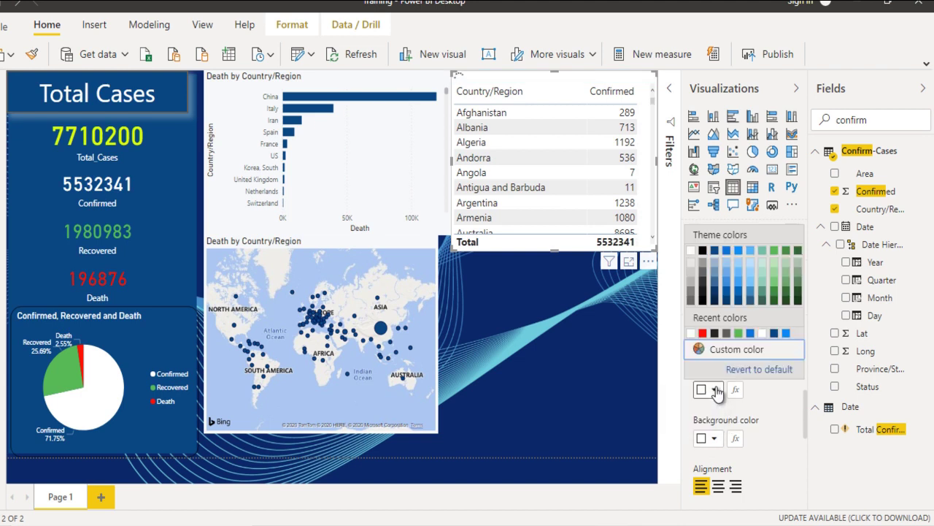
pyautogui.click(715, 334)
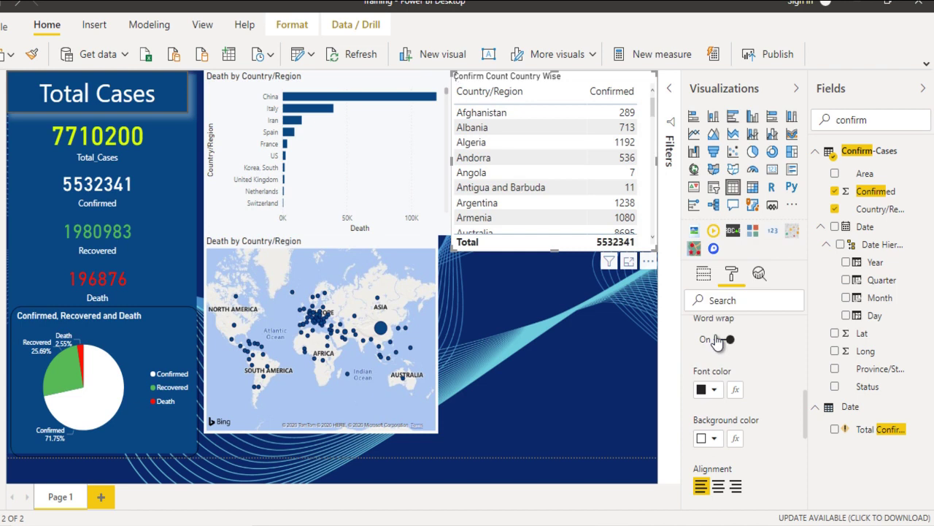
# Replace the table's Country/Region and Confirmed fields with Country/Region and Recovered from the Recovered-Cases table
pyautogui.click(584, 99)
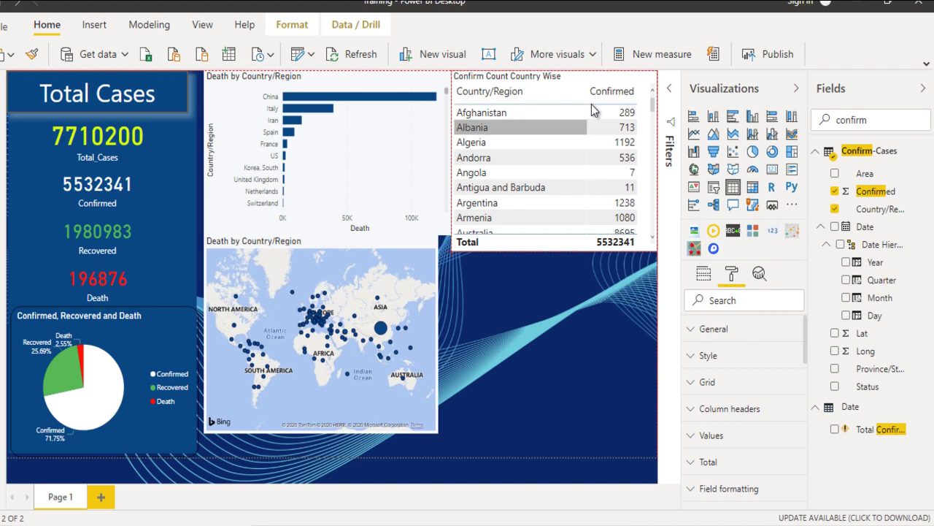
pyautogui.click(703, 276)
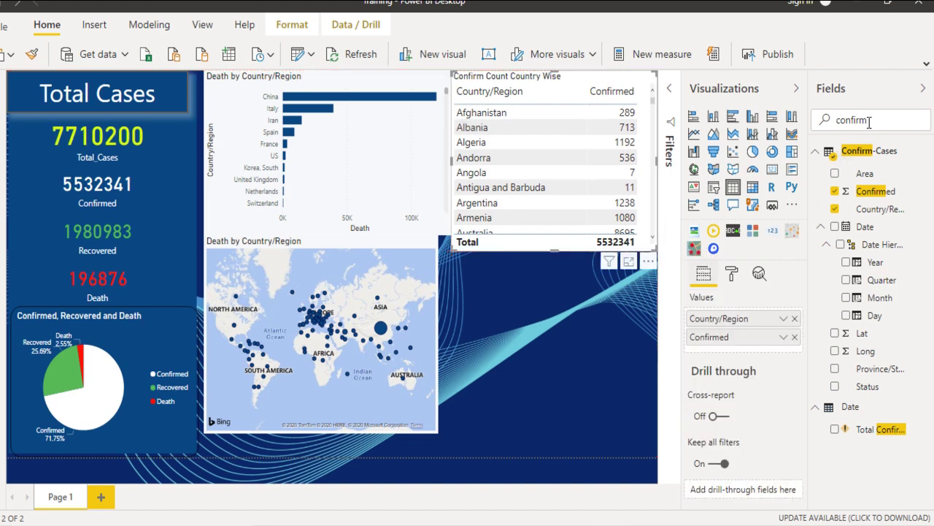
pyautogui.doubleClick(831, 121)
pyautogui.write('red')
pyautogui.press('BackSpace')
pyautogui.write('co')
pyautogui.click(795, 319)
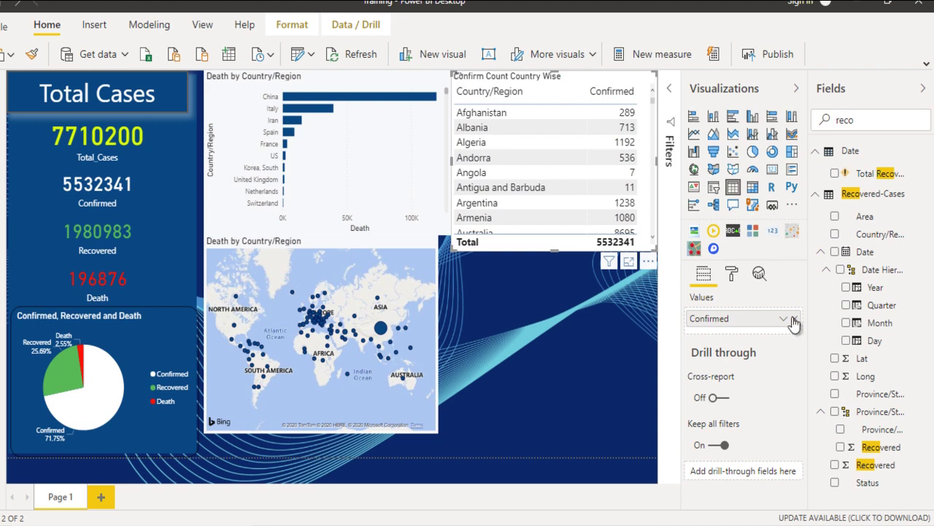
pyautogui.click(794, 320)
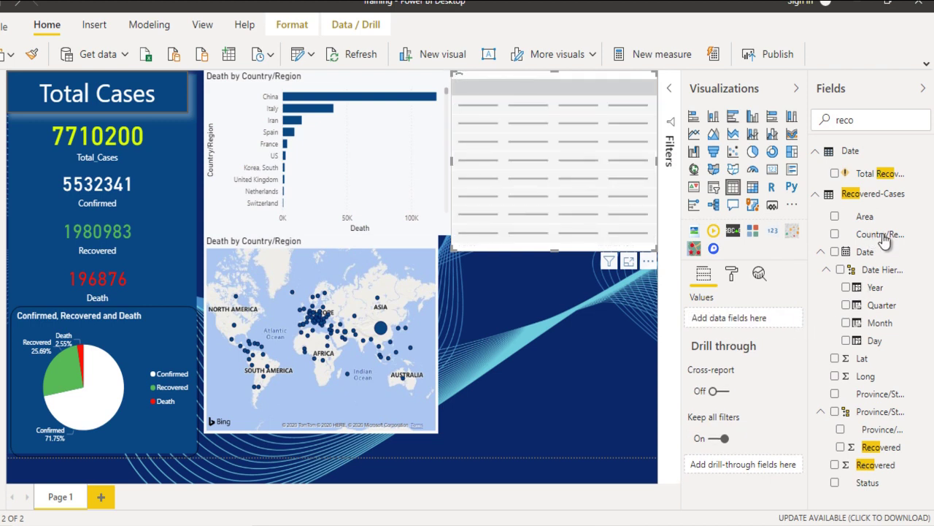
pyautogui.moveTo(893, 241); pyautogui.dragTo(759, 322)
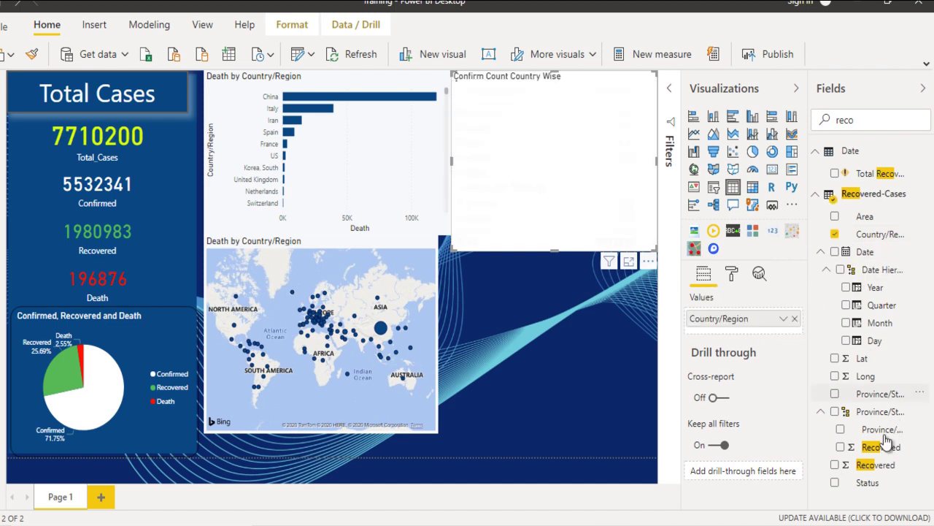
pyautogui.moveTo(890, 471); pyautogui.dragTo(757, 333)
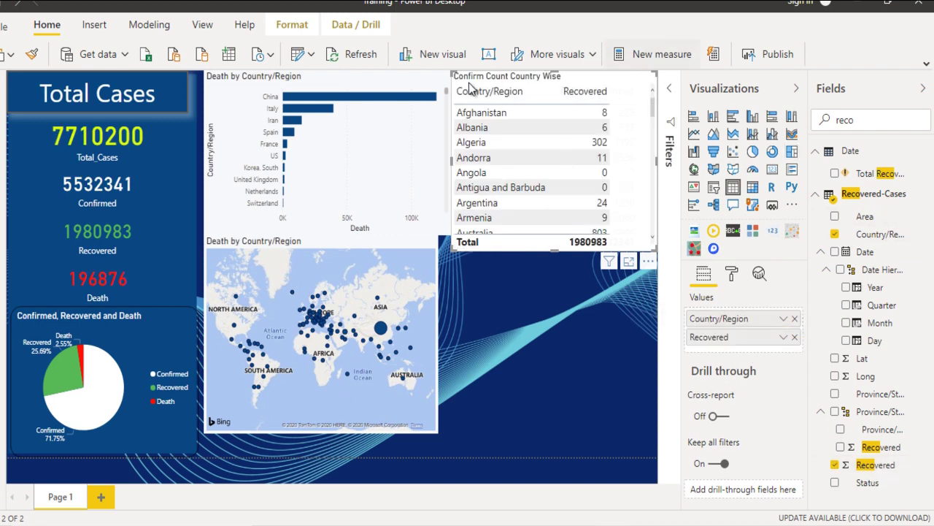
# Change the title of the recovered cases table to "Recovered Count Country Wise"
pyautogui.click(732, 275)
pyautogui.scroll(-5, 735, 343)
pyautogui.scroll(-1, 735, 350)
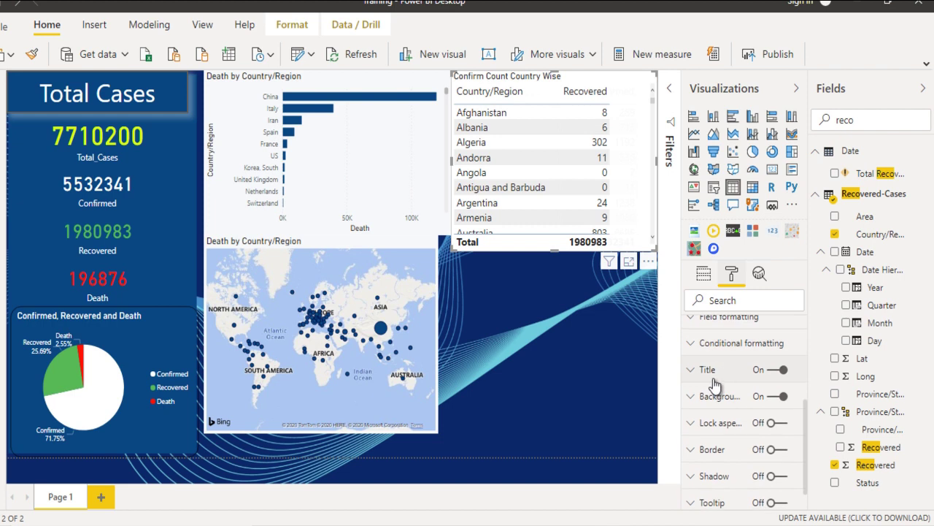
pyautogui.click(705, 370)
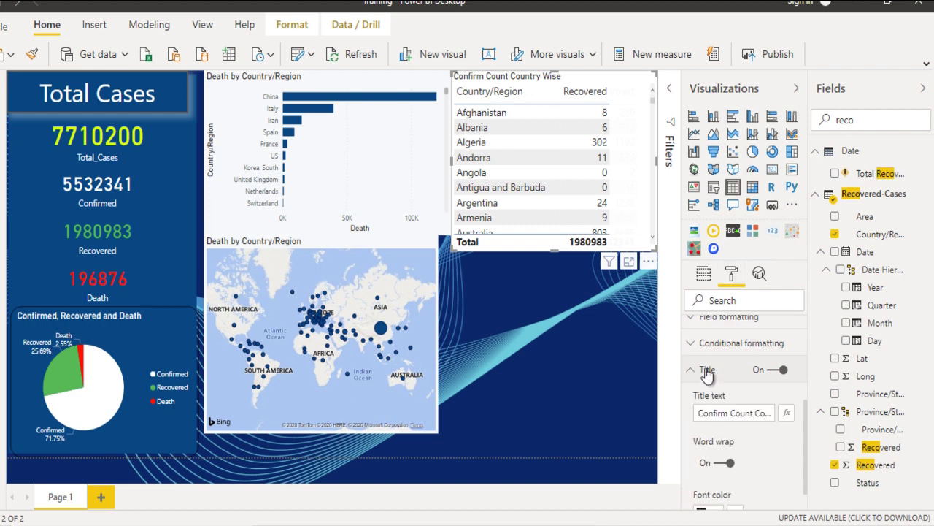
pyautogui.doubleClick(713, 414)
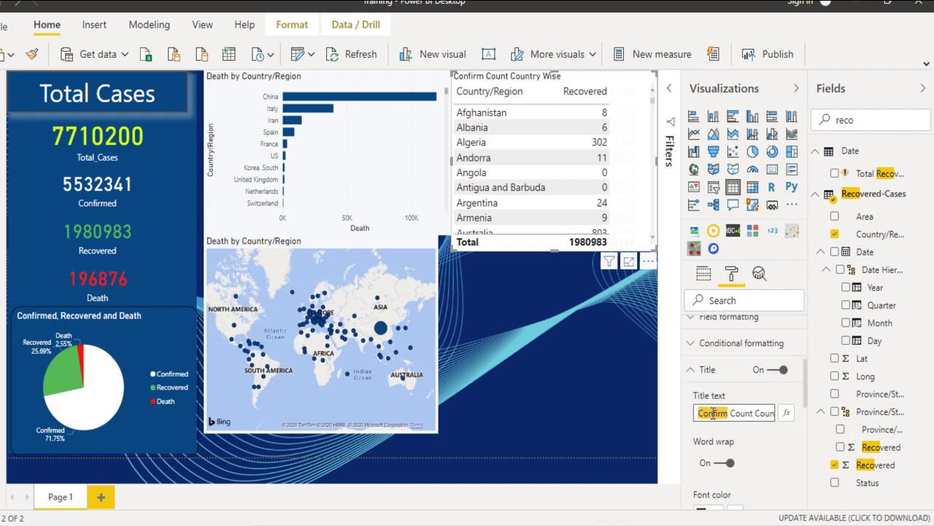
pyautogui.write('Recov')
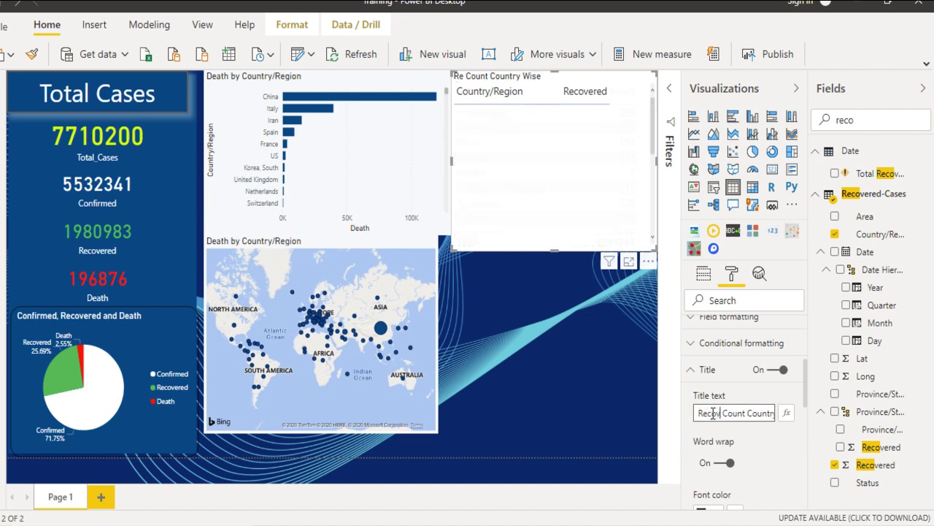
pyautogui.write('ered')
# Give the recovered table's title a green background and a white font colour, and deselect the table
pyautogui.scroll(-3, 751, 434)
pyautogui.click(711, 465)
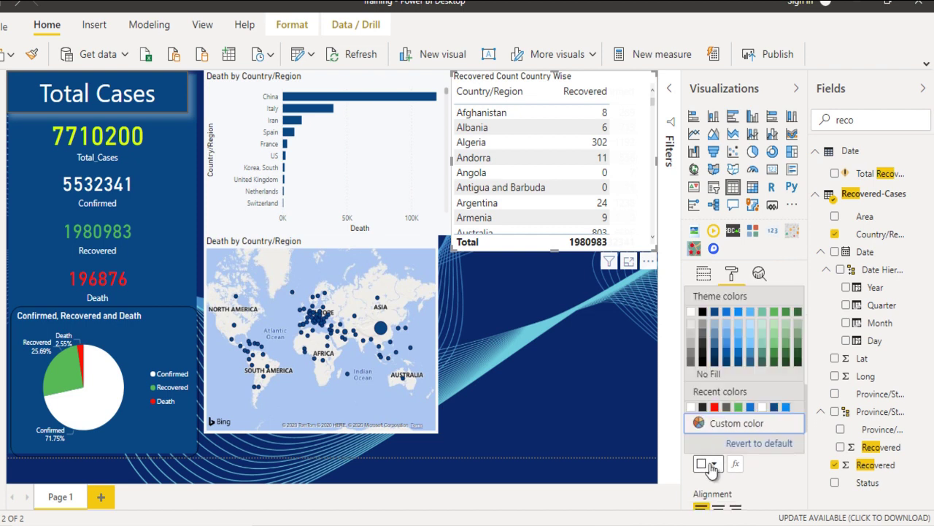
pyautogui.click(738, 404)
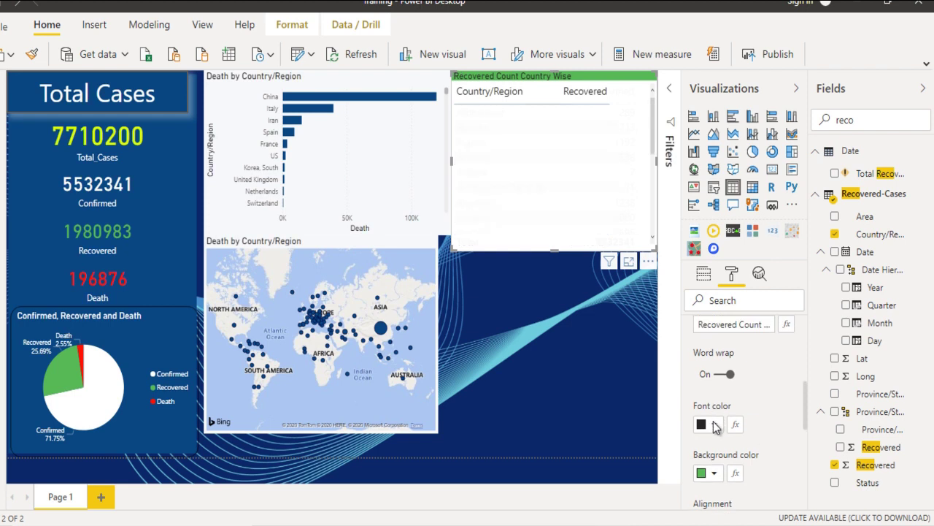
pyautogui.click(715, 426)
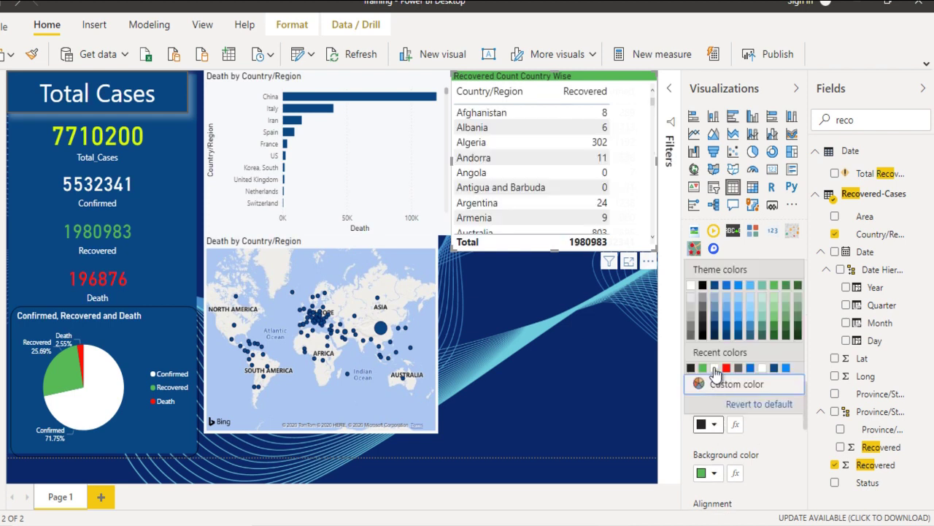
pyautogui.click(715, 368)
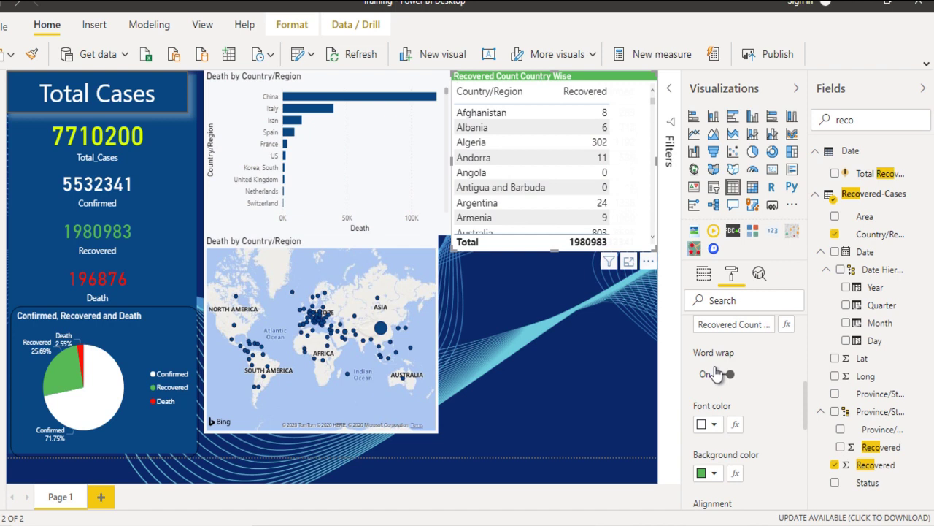
pyautogui.click(586, 347)
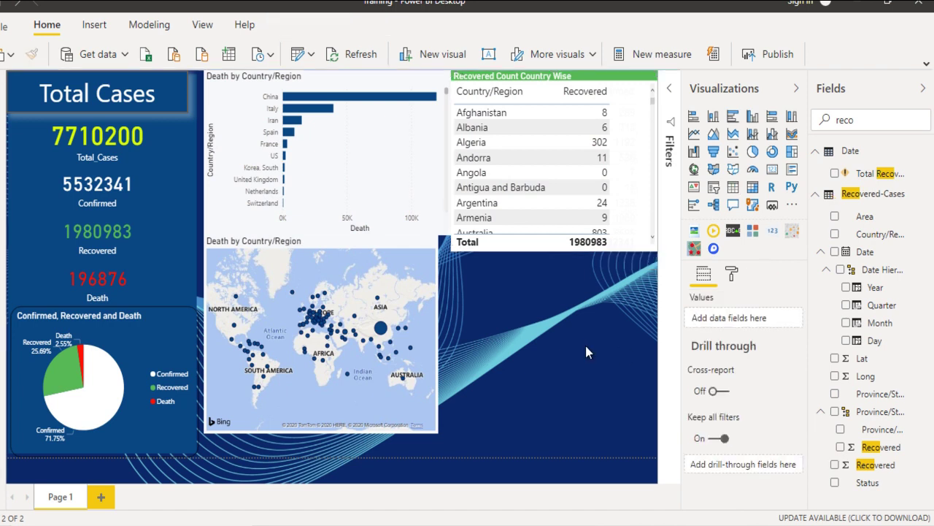
# Widen the Death by Country/Region map until its edge lines up with the edge of the recovered cases table
pyautogui.click(433, 333)
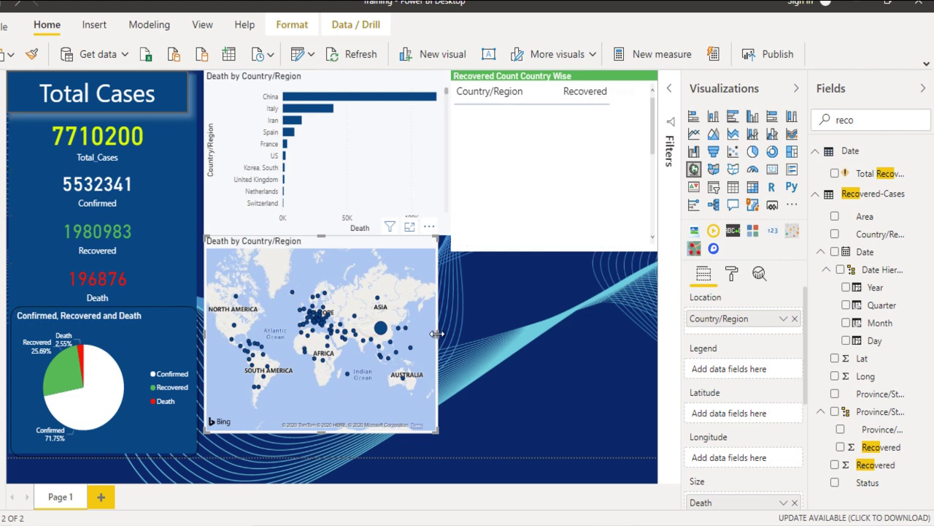
pyautogui.moveTo(437, 334); pyautogui.dragTo(450, 336)
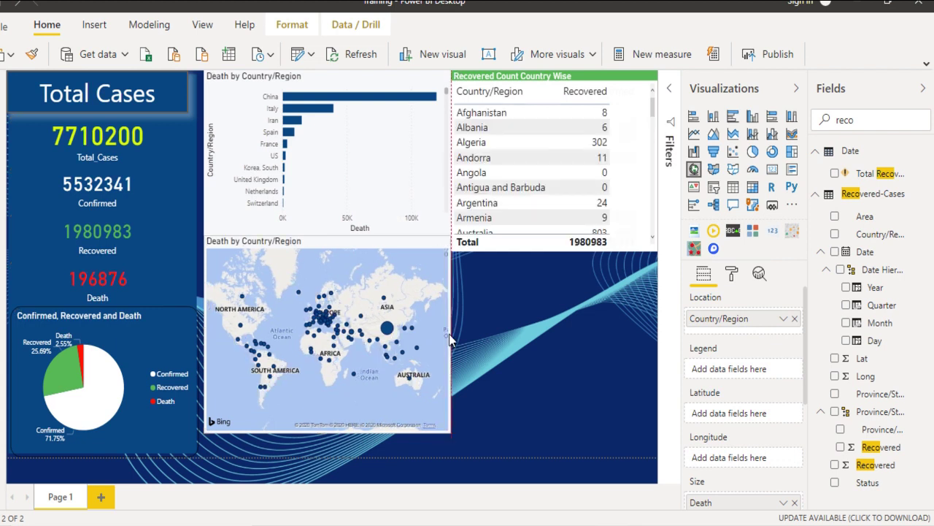
pyautogui.click(496, 339)
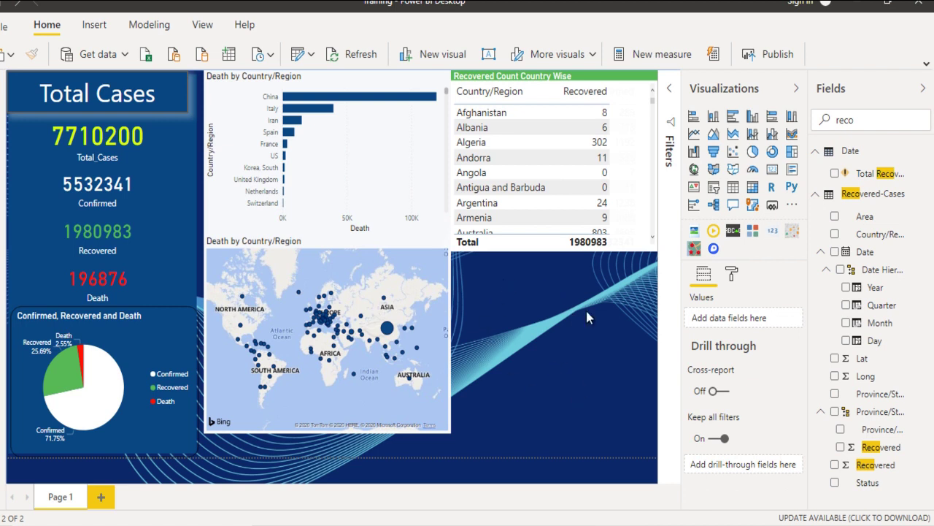
# Switch to the Hospital Analysis project-Training report, try its Recovered and Confirm toggles on the table and area chart, and return to the Training report
pyautogui.moveTo(544, 522)
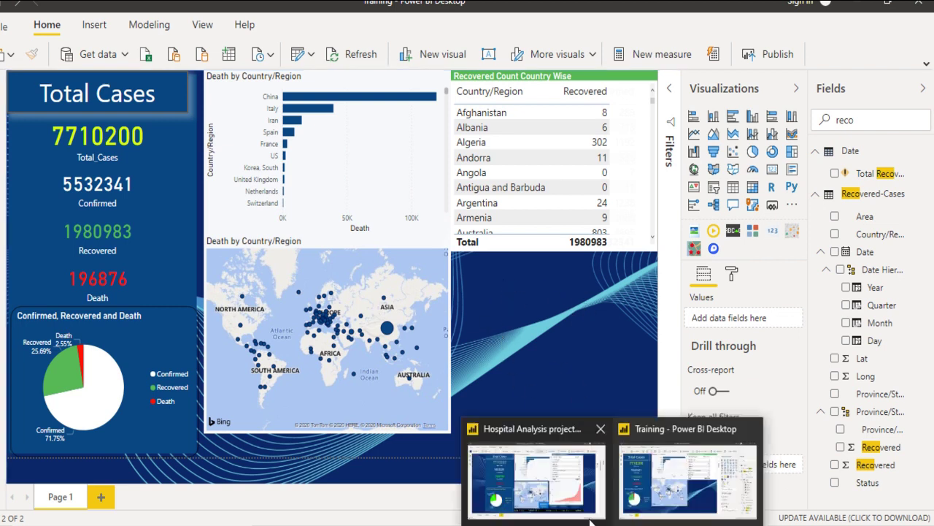
pyautogui.click(522, 480)
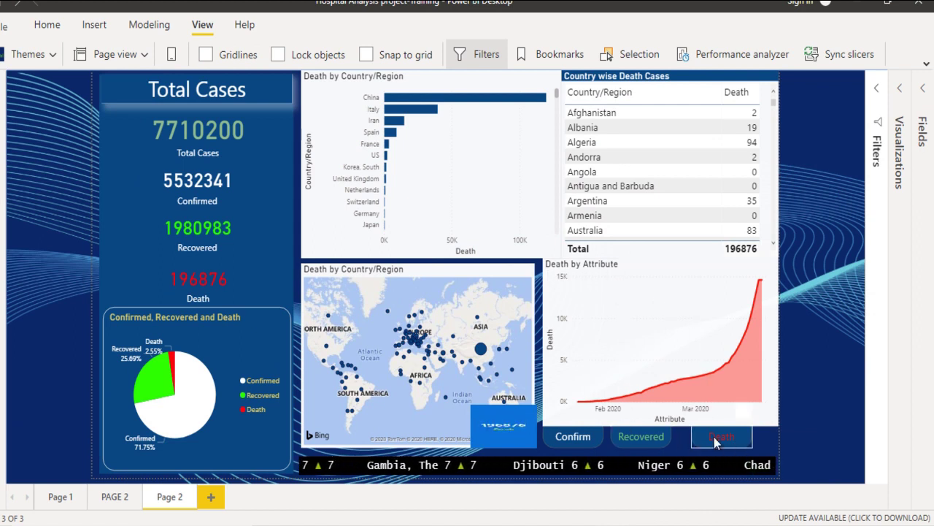
pyautogui.click(642, 439)
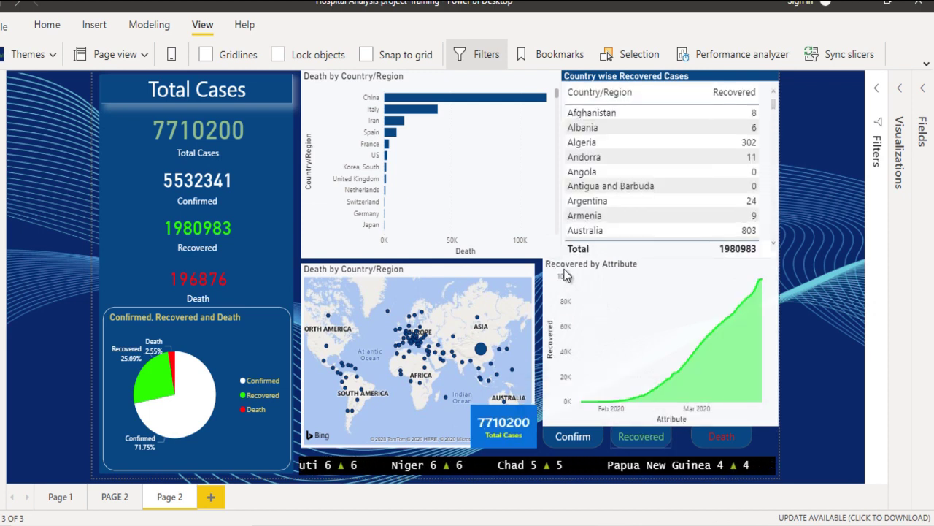
pyautogui.click(575, 437)
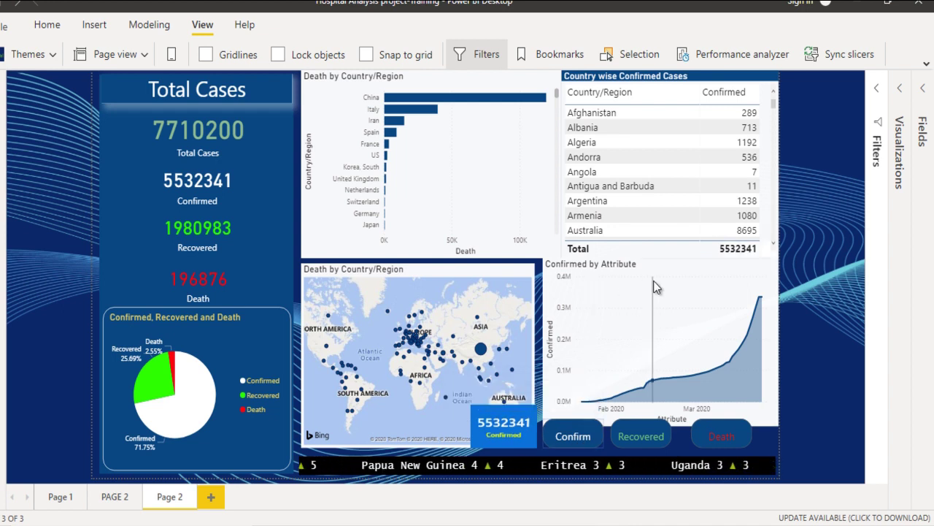
pyautogui.moveTo(654, 282)
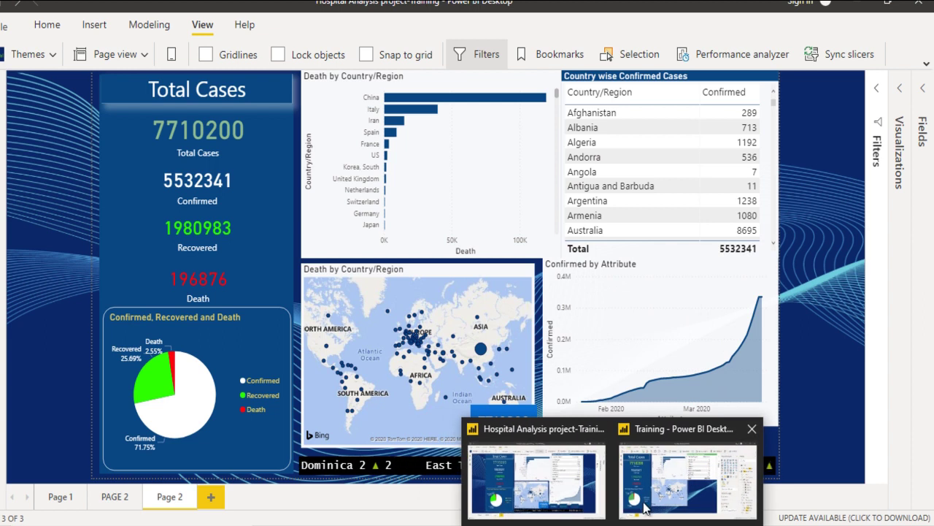
pyautogui.click(670, 474)
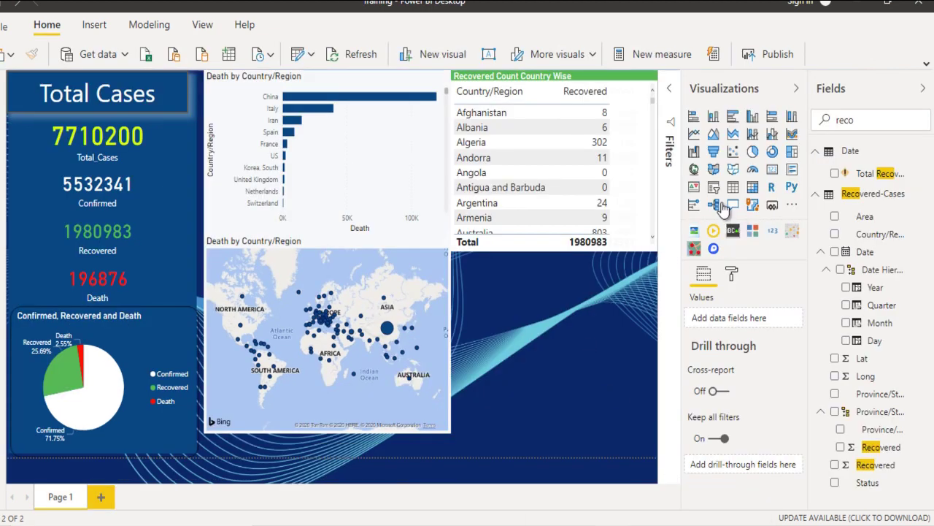
# Insert an area chart below the recovered cases table, plotting Recovered by plain Date rather than Date Hierarchy from the Recovered-Cases table
pyautogui.click(712, 140)
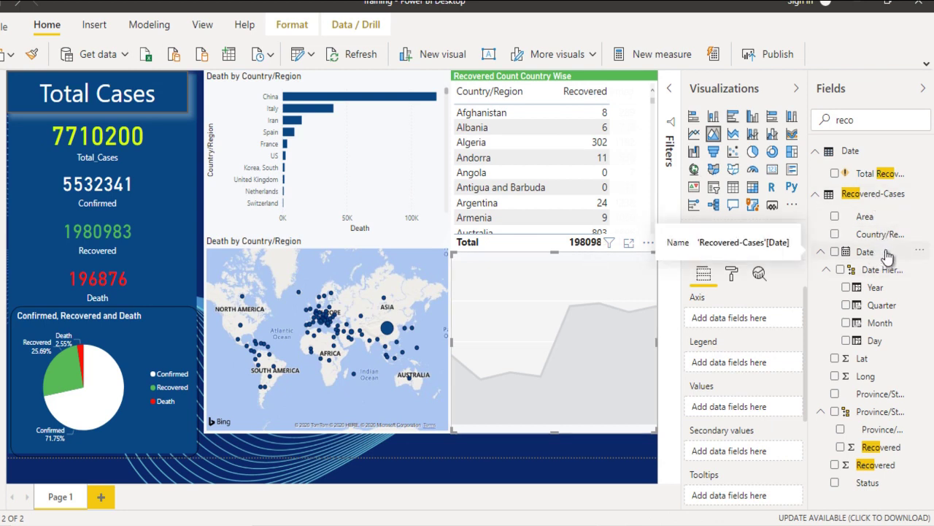
pyautogui.moveTo(886, 255); pyautogui.dragTo(757, 319)
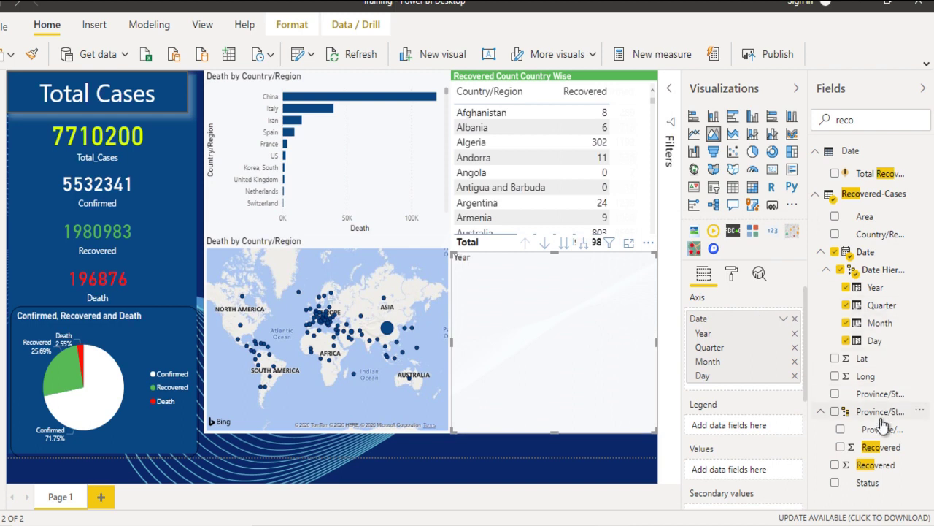
pyautogui.moveTo(888, 467); pyautogui.dragTo(714, 435)
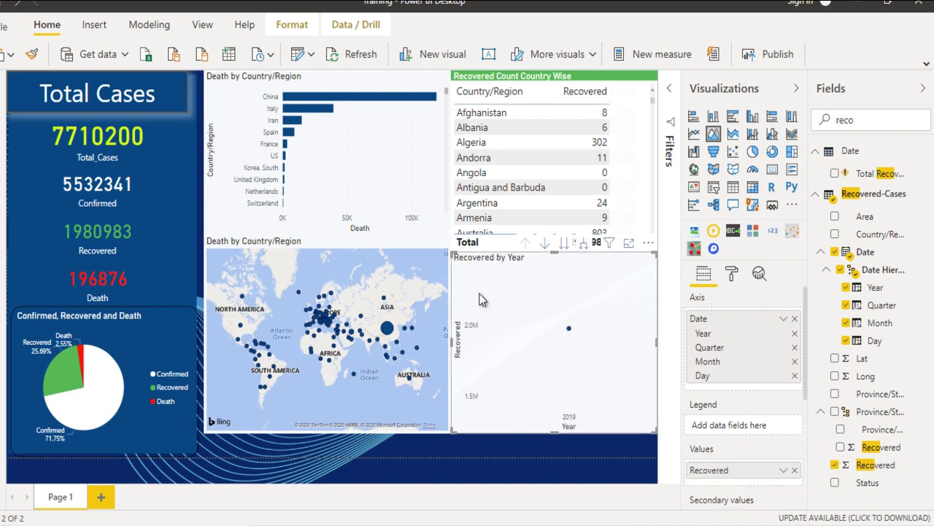
pyautogui.click(784, 323)
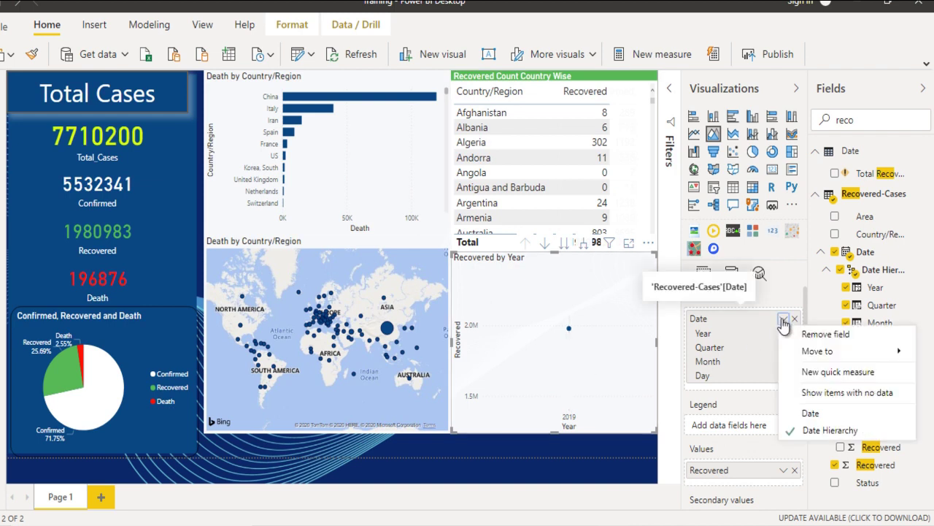
pyautogui.click(809, 414)
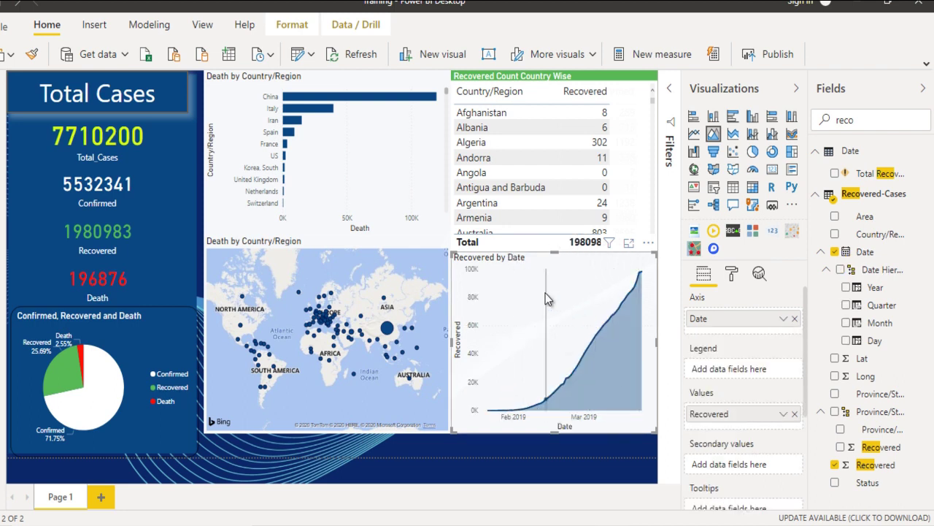
# Set the data color of the Recovered by Date area chart to green
pyautogui.click(733, 275)
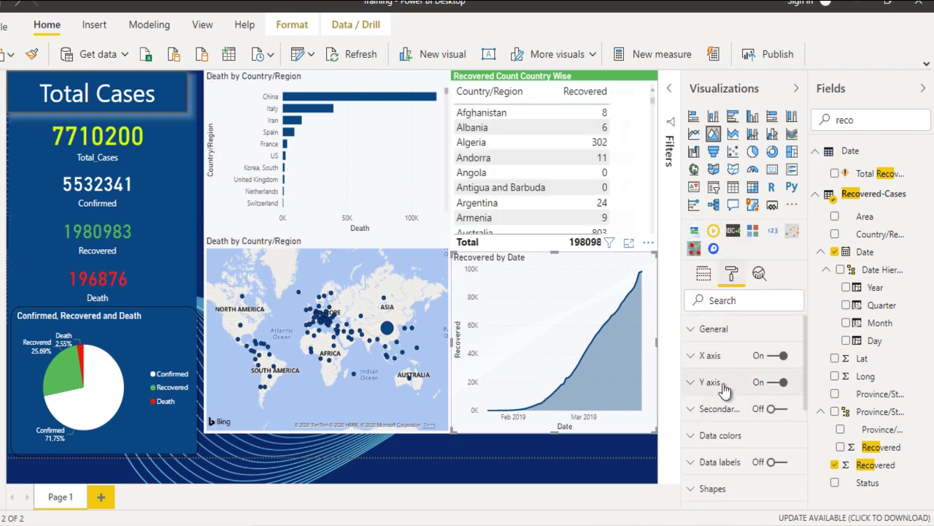
pyautogui.click(720, 438)
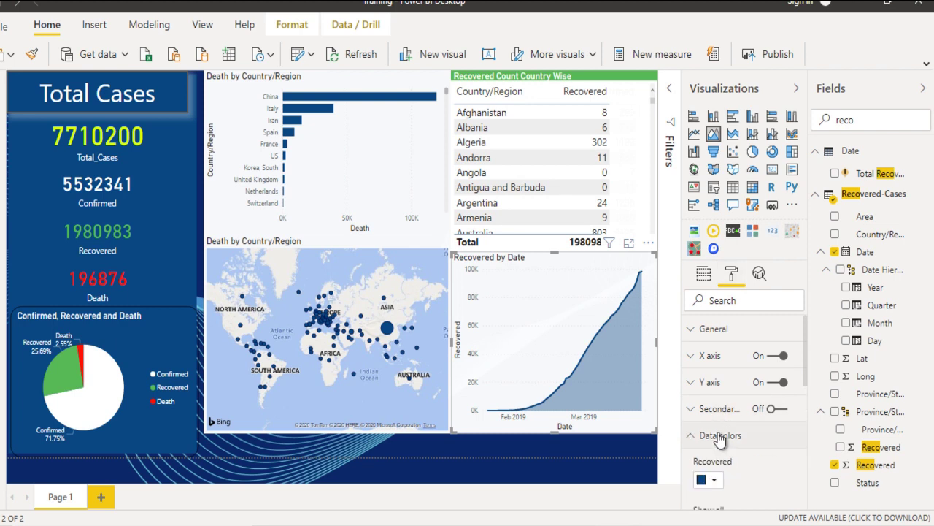
pyautogui.click(717, 434)
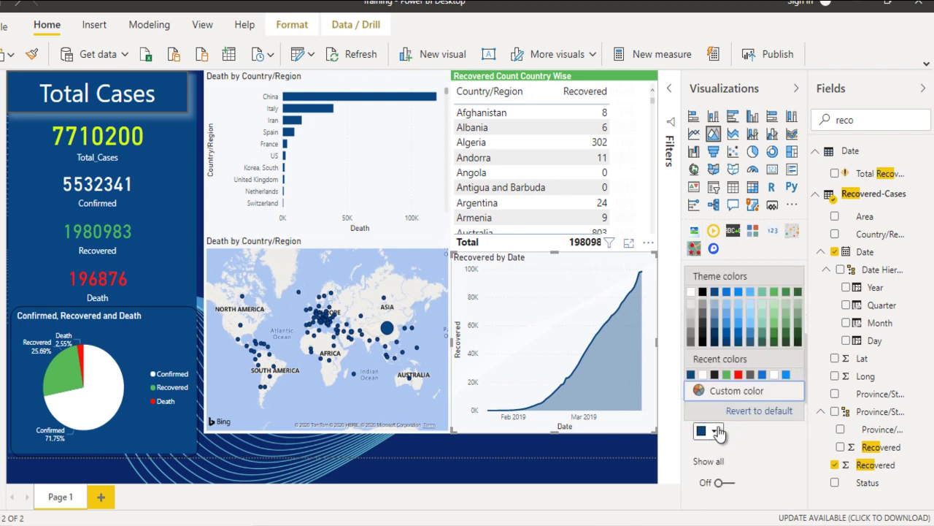
pyautogui.click(726, 375)
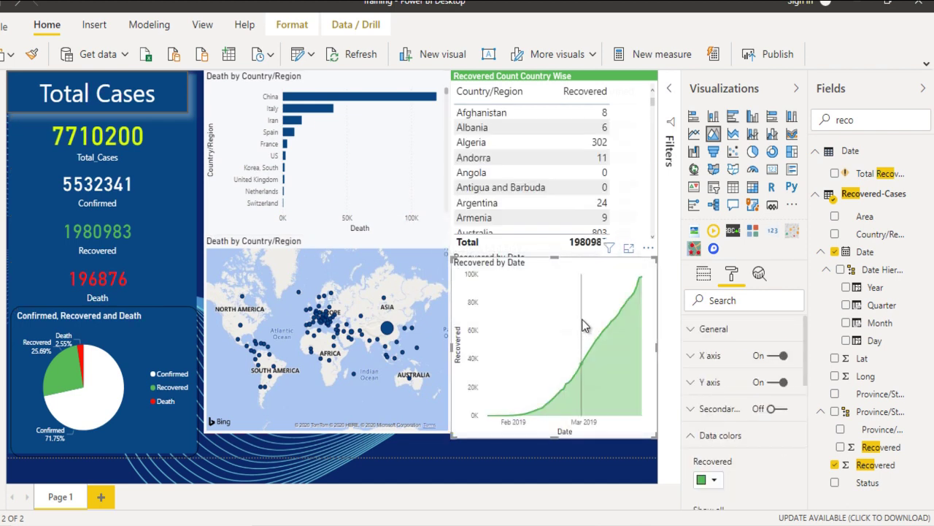
# Align the copied Recovered chart exactly over the original and make it plot Confirmed by plain Date from the Confirm-Cases table
pyautogui.moveTo(584, 322)
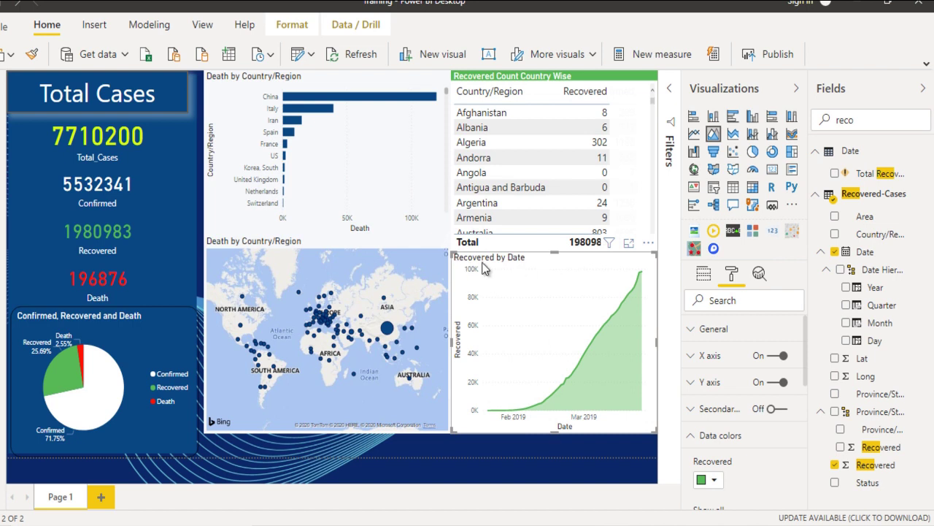
pyautogui.click(704, 274)
pyautogui.moveTo(844, 121); pyautogui.dragTo(819, 114)
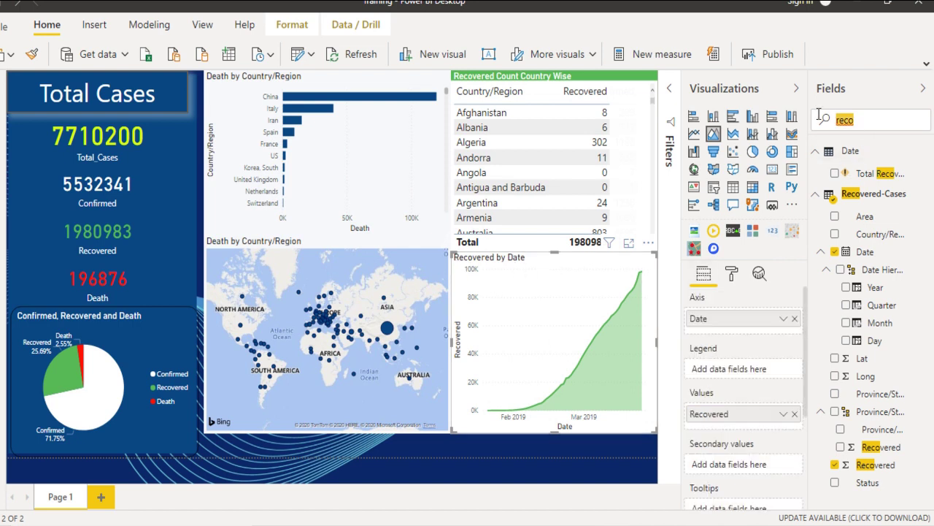
pyautogui.write('d')
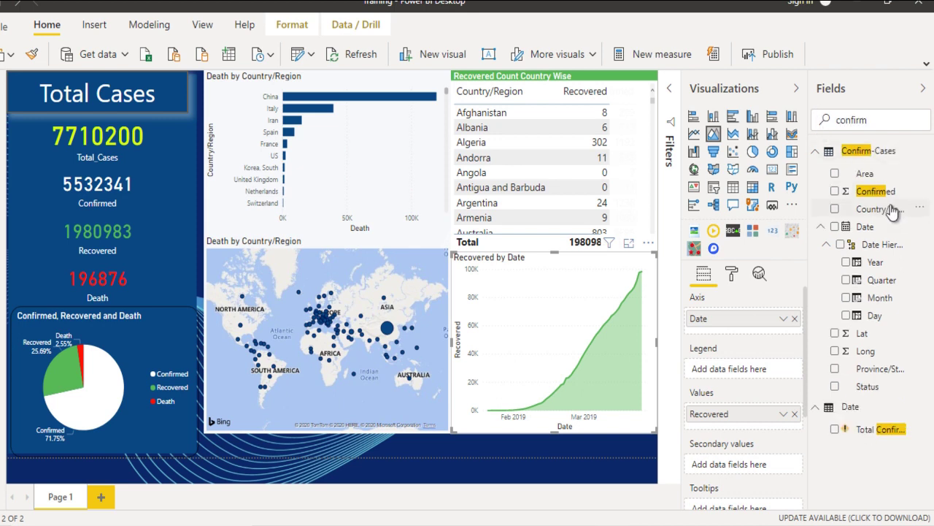
pyautogui.moveTo(881, 232); pyautogui.dragTo(784, 325)
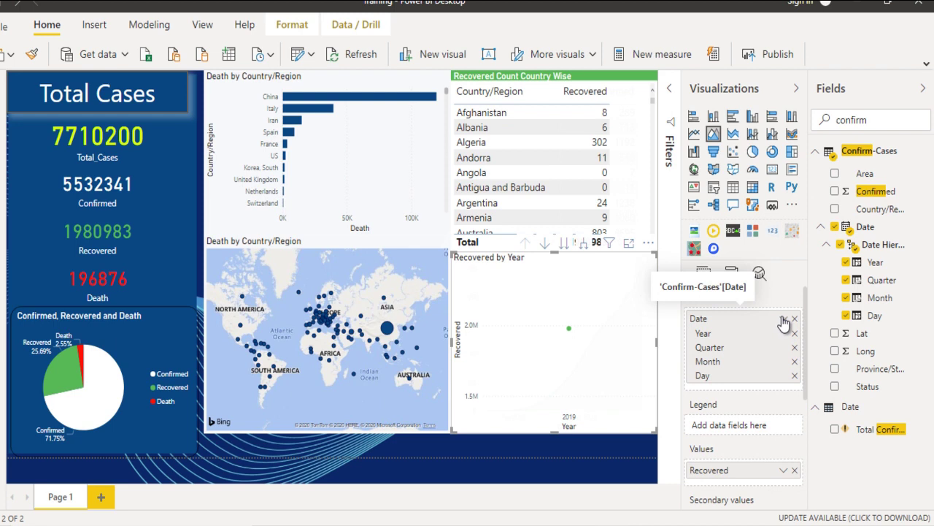
pyautogui.click(784, 319)
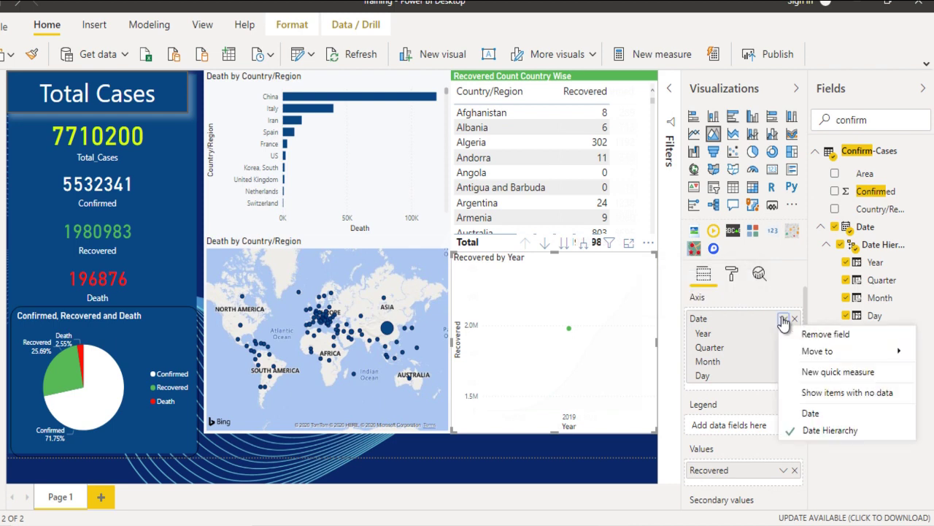
pyautogui.click(812, 413)
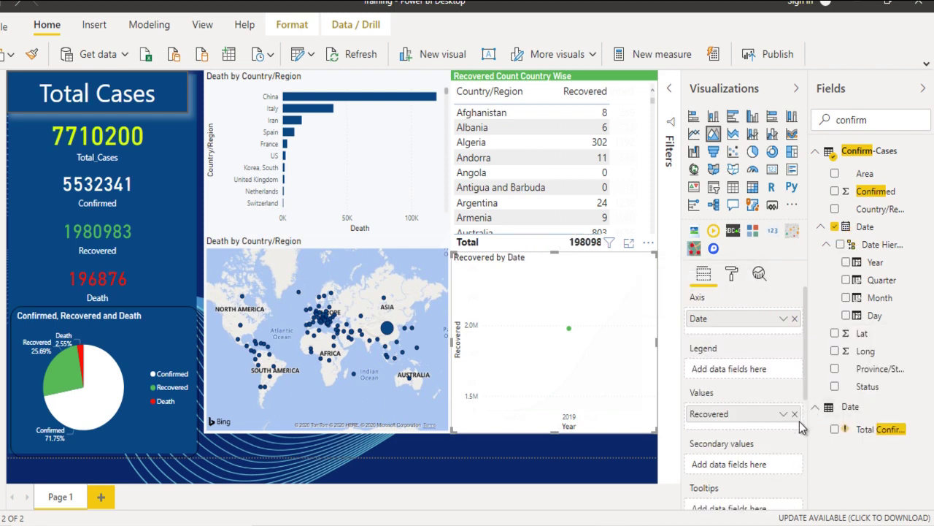
pyautogui.click(794, 414)
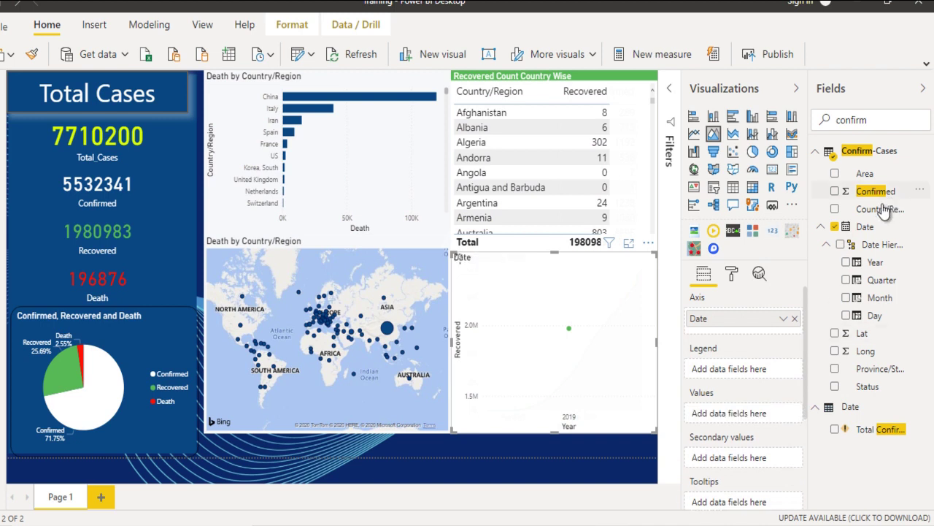
pyautogui.moveTo(881, 192); pyautogui.dragTo(757, 414)
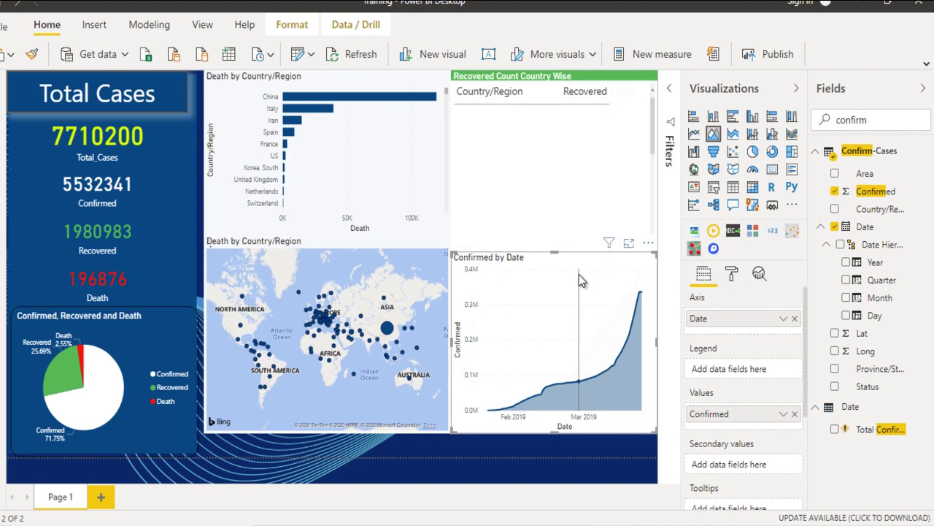
# Replace the front area chart's fields so it plots Death by plain Date from the Death-Cases table
pyautogui.moveTo(579, 274); pyautogui.dragTo(581, 275)
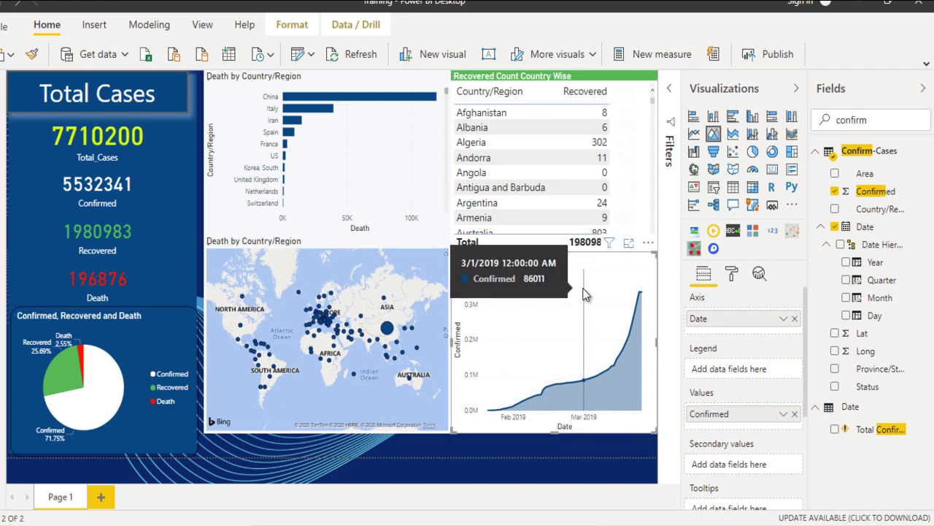
pyautogui.click(795, 319)
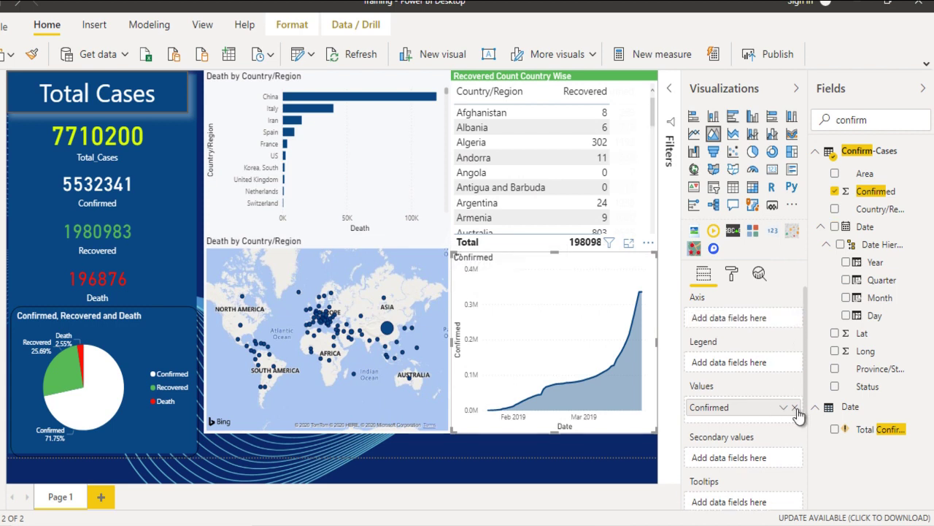
pyautogui.click(795, 414)
pyautogui.doubleClick(858, 117)
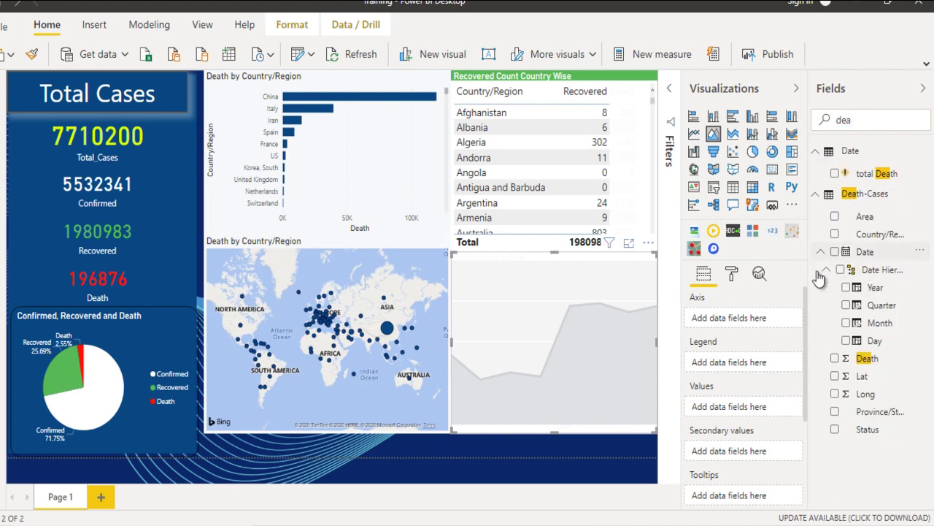
pyautogui.moveTo(775, 328); pyautogui.dragTo(783, 323)
pyautogui.click(783, 320)
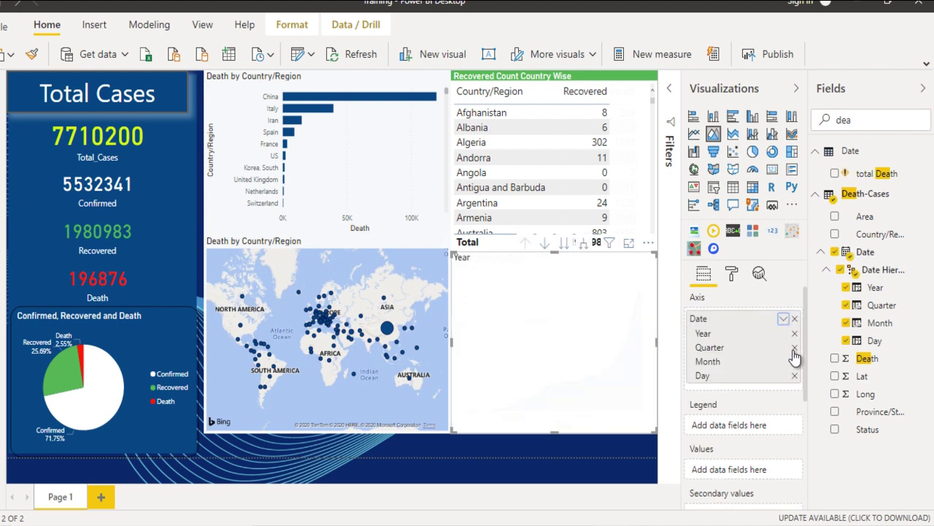
pyautogui.click(810, 414)
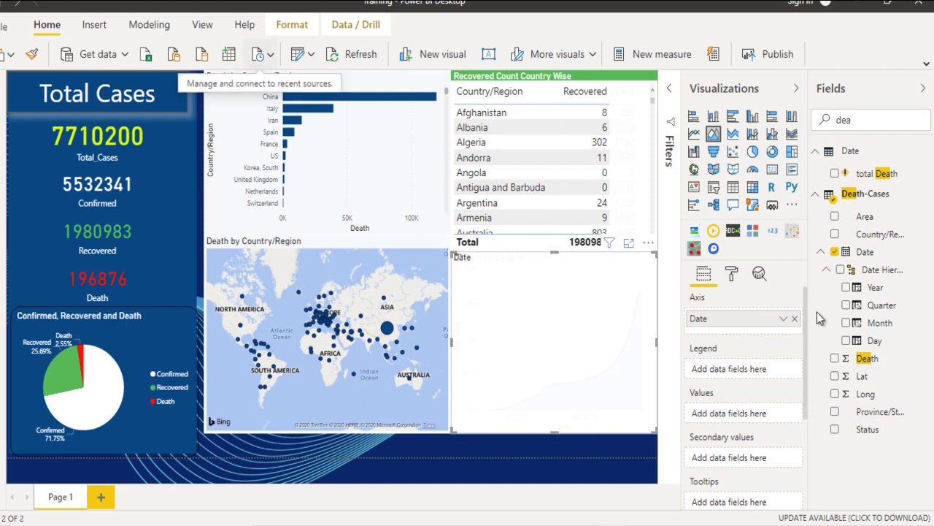
pyautogui.moveTo(866, 359); pyautogui.dragTo(753, 417)
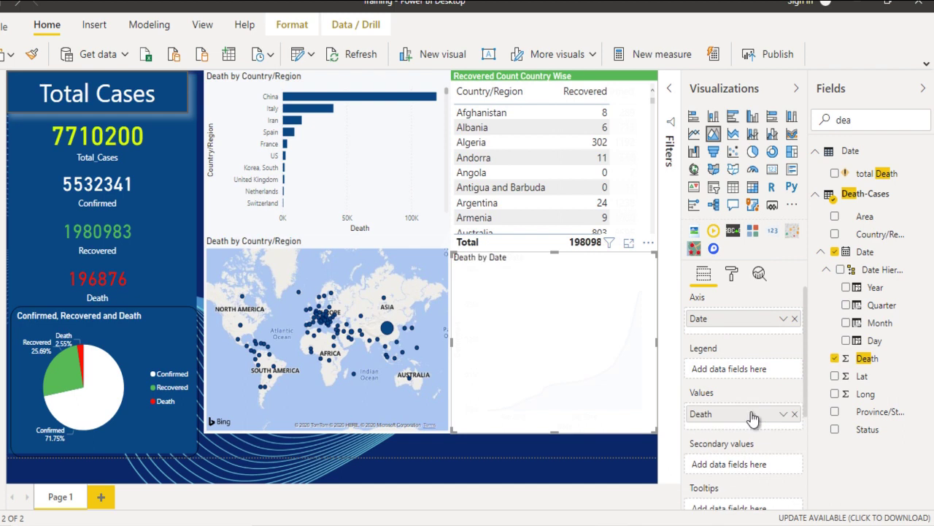
# Set the data color of the Death by Date area chart to red and deselect the chart
pyautogui.click(736, 272)
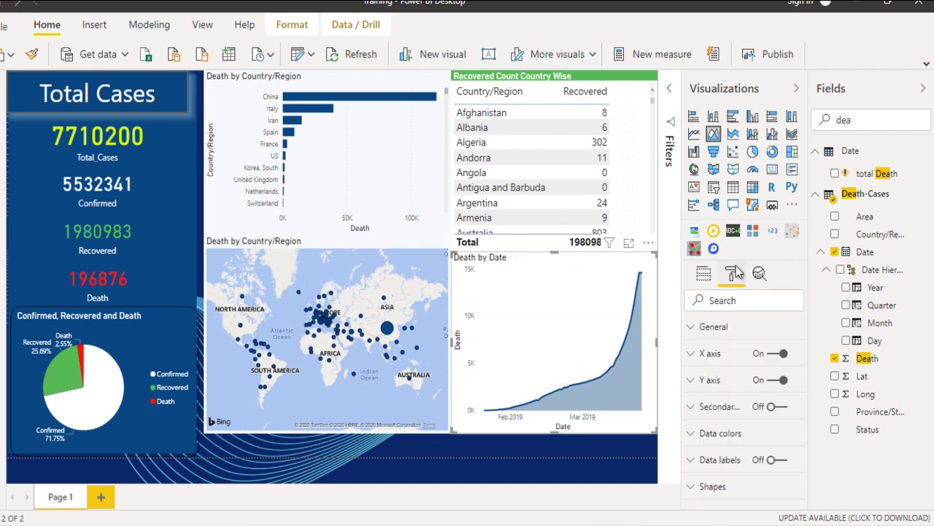
pyautogui.click(725, 436)
pyautogui.click(709, 485)
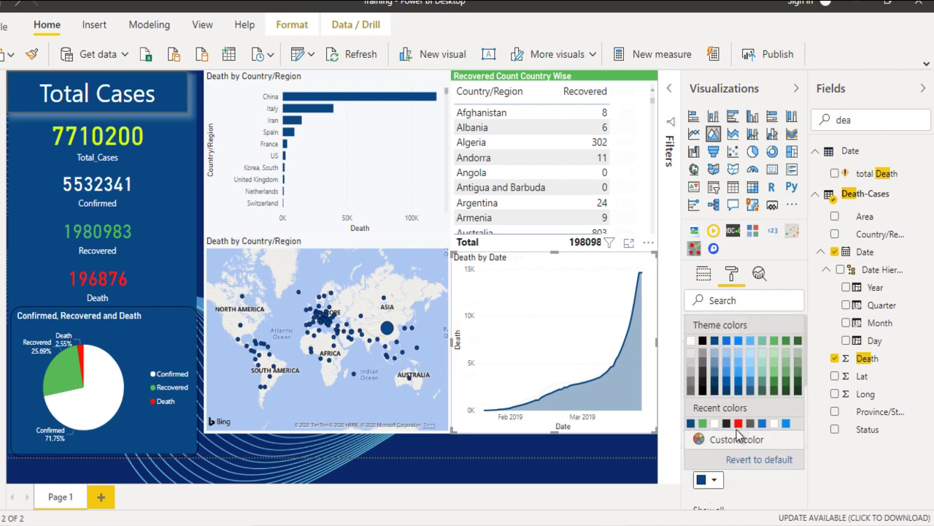
pyautogui.click(739, 424)
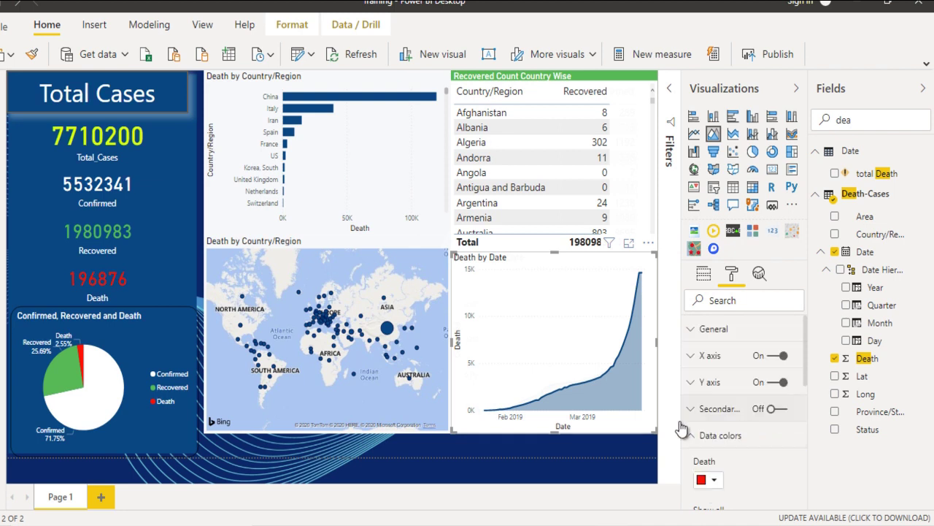
pyautogui.click(541, 450)
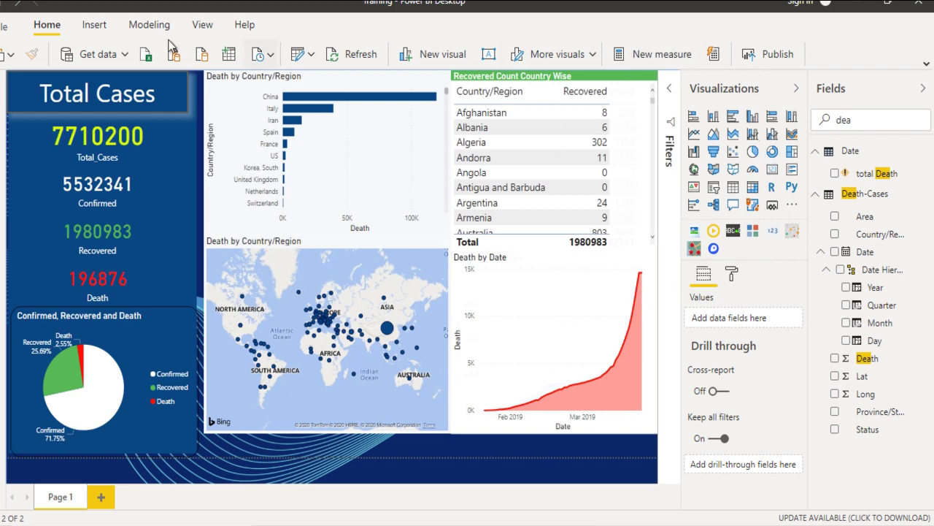
# Insert a blank button and place it just below the area chart, aligned with the chart's starting edge
pyautogui.click(94, 25)
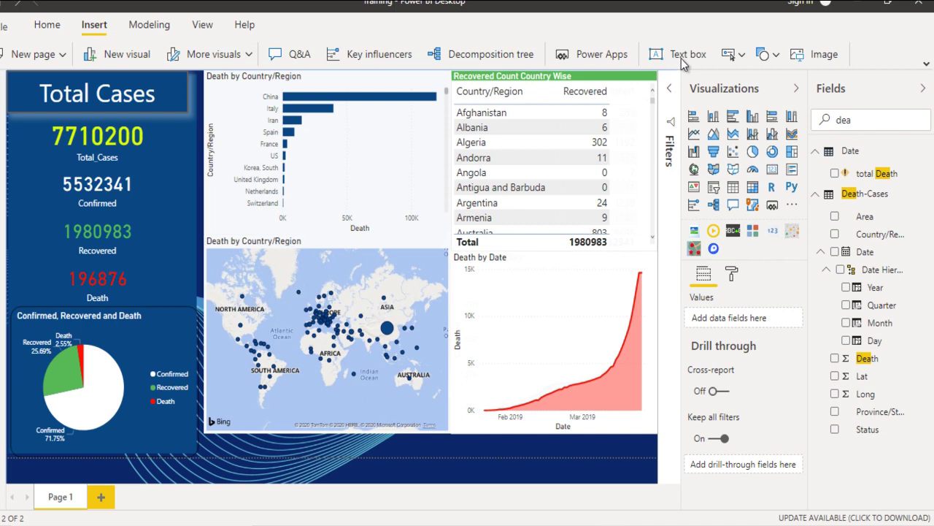
pyautogui.click(732, 54)
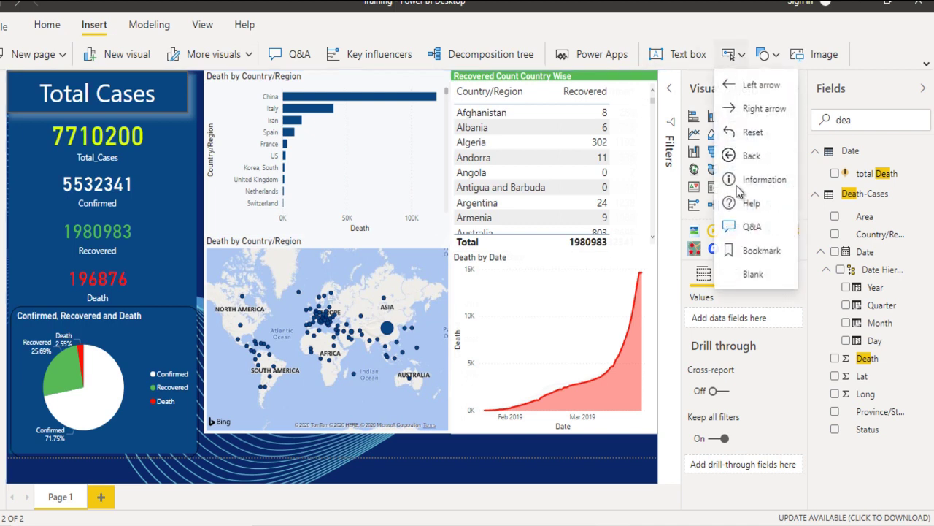
pyautogui.click(749, 276)
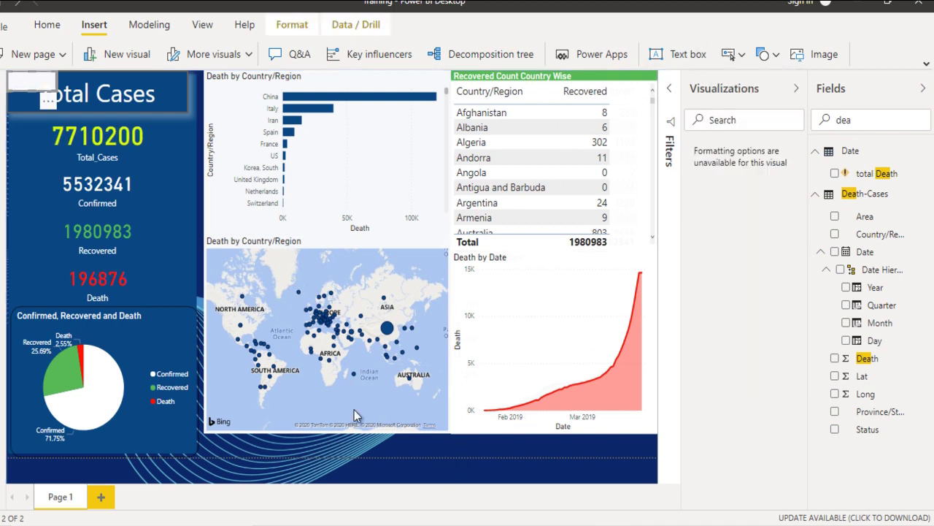
pyautogui.moveTo(30, 82); pyautogui.dragTo(128, 139)
pyautogui.moveTo(431, 483); pyautogui.dragTo(471, 454)
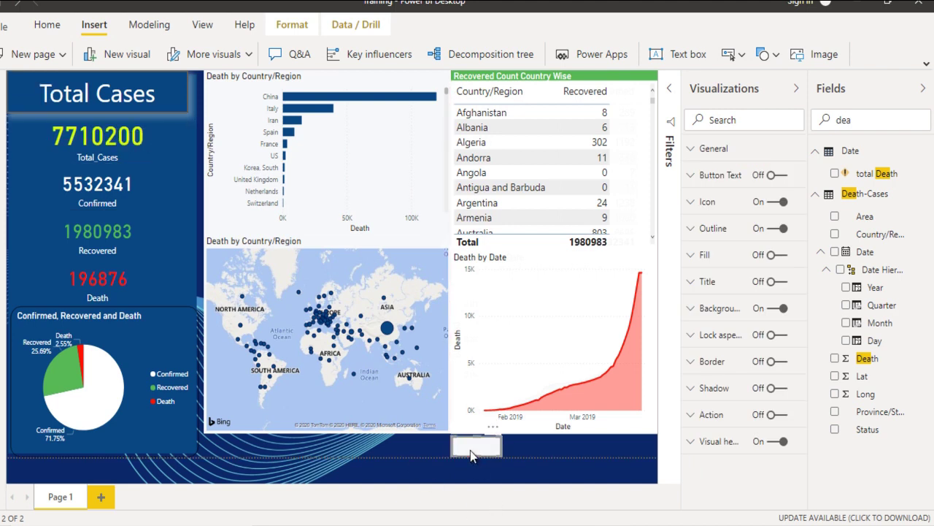
# Turn on the blank button's text and label it Confirmed
pyautogui.click(713, 175)
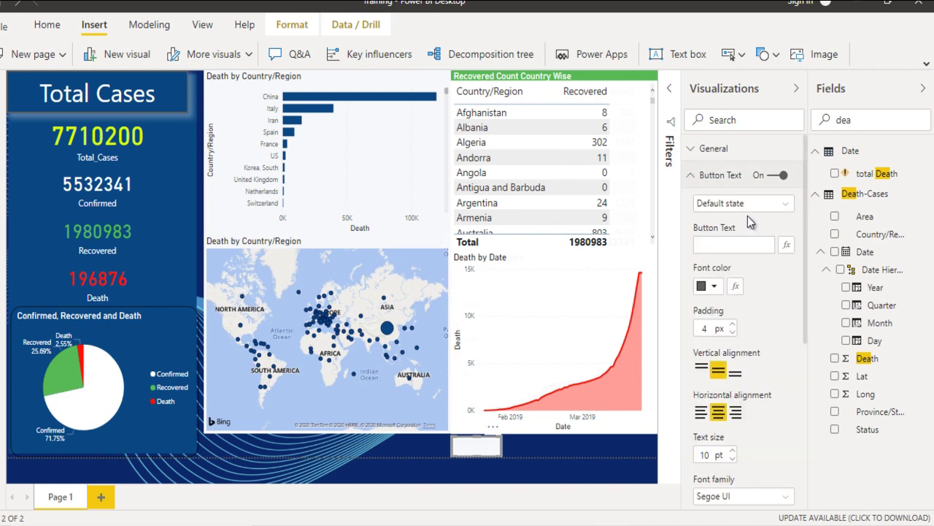
pyautogui.click(734, 240)
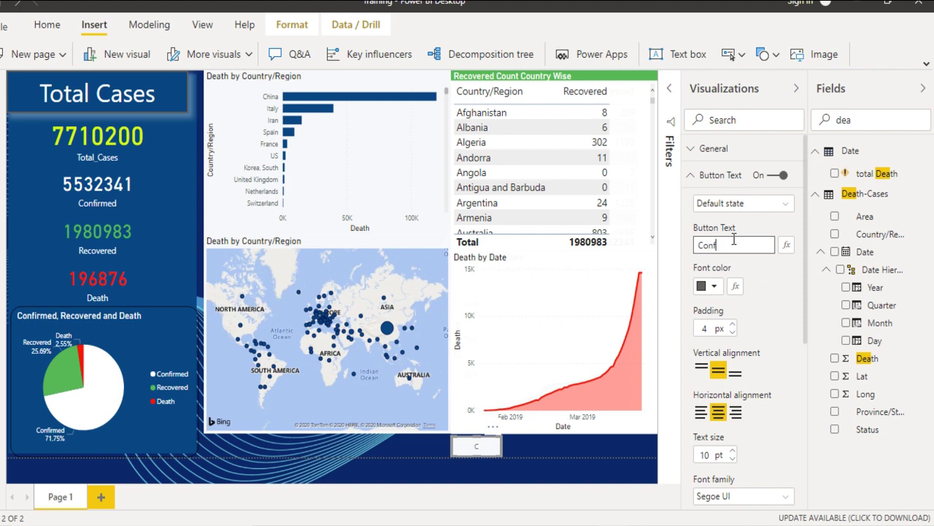
pyautogui.write('Confirmed')
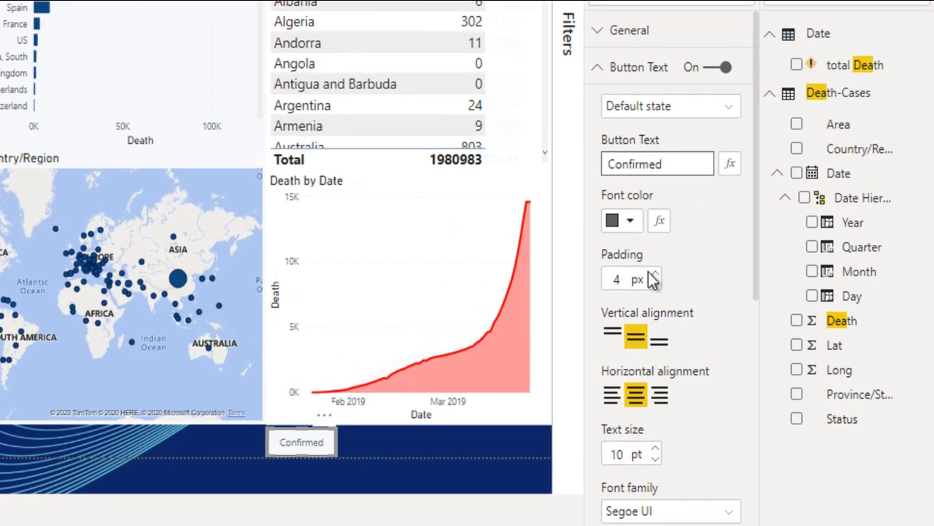
# Set the Confirmed button's text size to 12 pt and its vertical alignment to Bottom
pyautogui.click(654, 448)
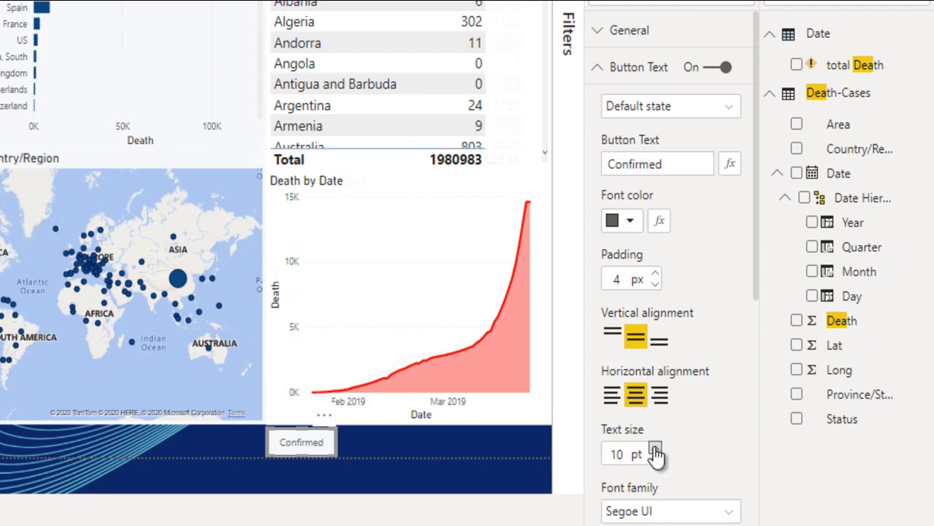
pyautogui.click(655, 449)
pyautogui.scroll(-3, 675, 417)
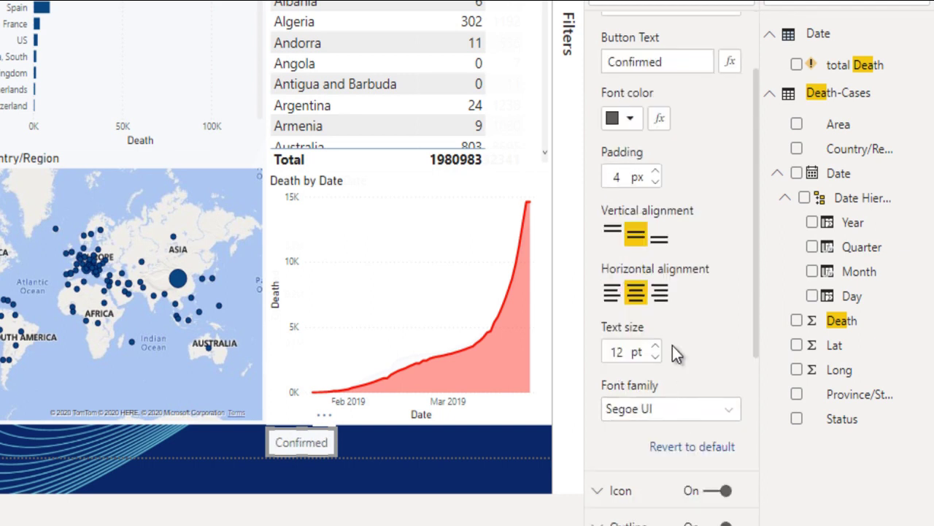
pyautogui.click(659, 236)
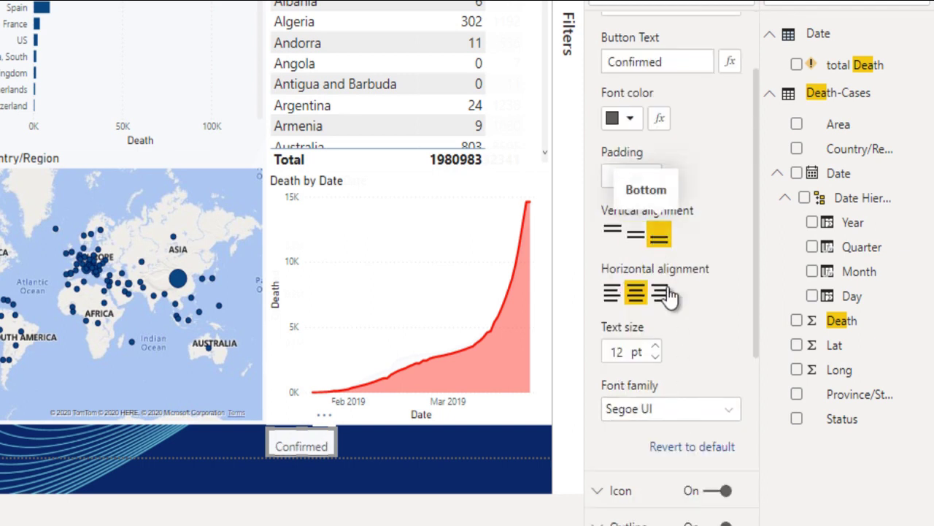
# Round the edges of the Confirmed button's outline to 12 px
pyautogui.scroll(-2, 708, 341)
pyautogui.scroll(-7, 708, 341)
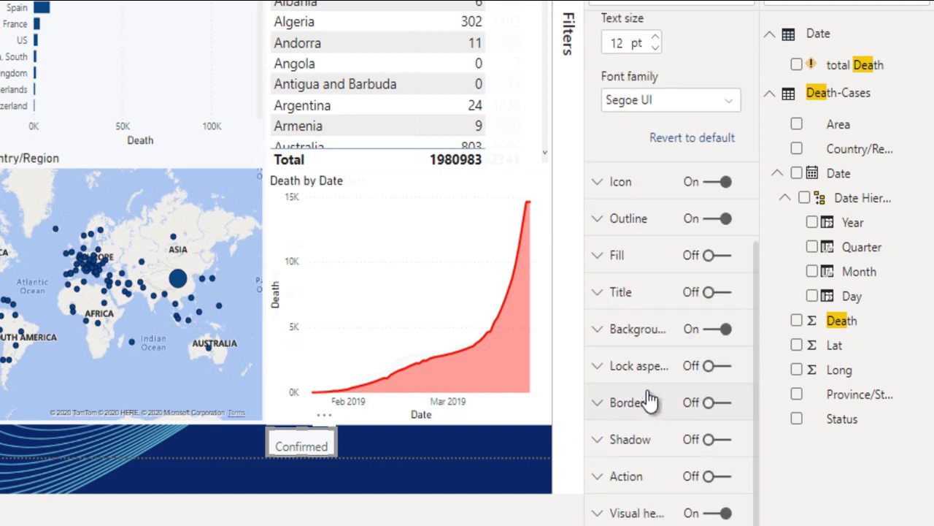
pyautogui.click(628, 217)
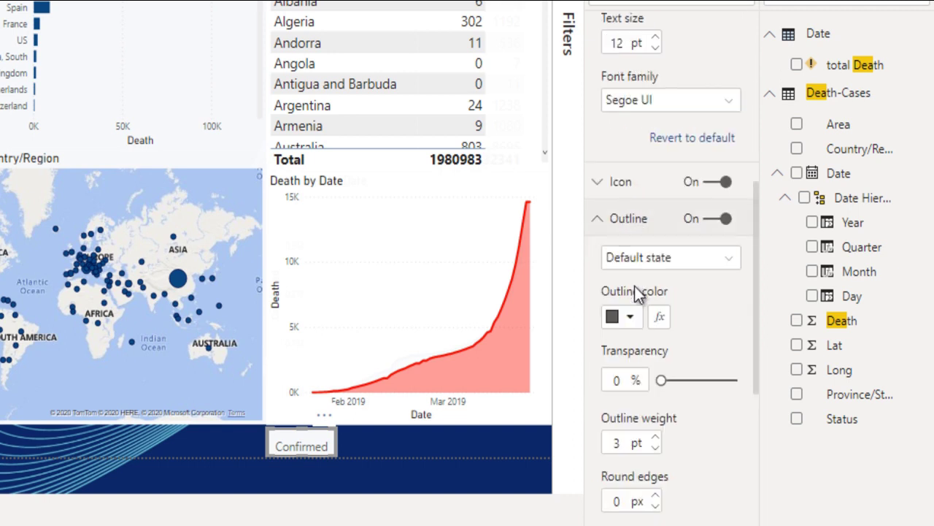
pyautogui.scroll(-7, 635, 284)
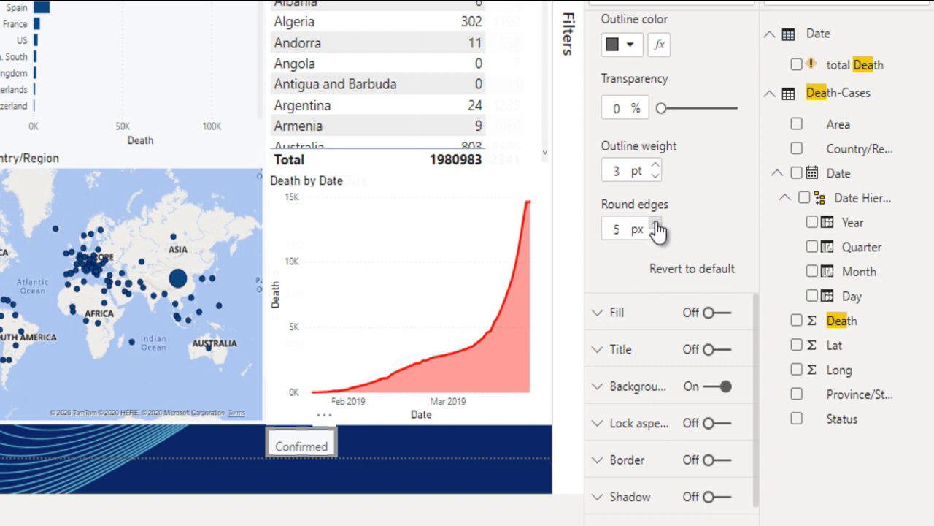
pyautogui.click(656, 224)
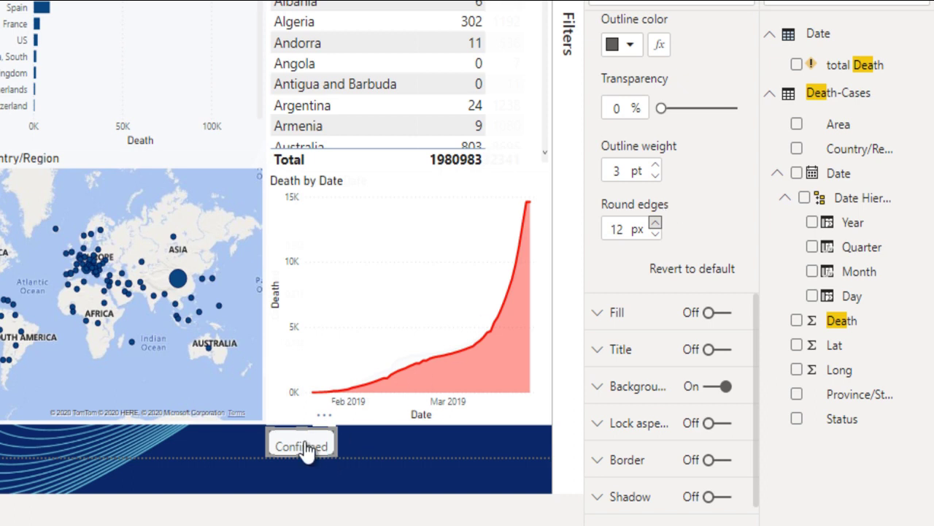
# Increase the Confirmed button's text size to 16 pt and widen the button so its whole label fits
pyautogui.scroll(10, 653, 200)
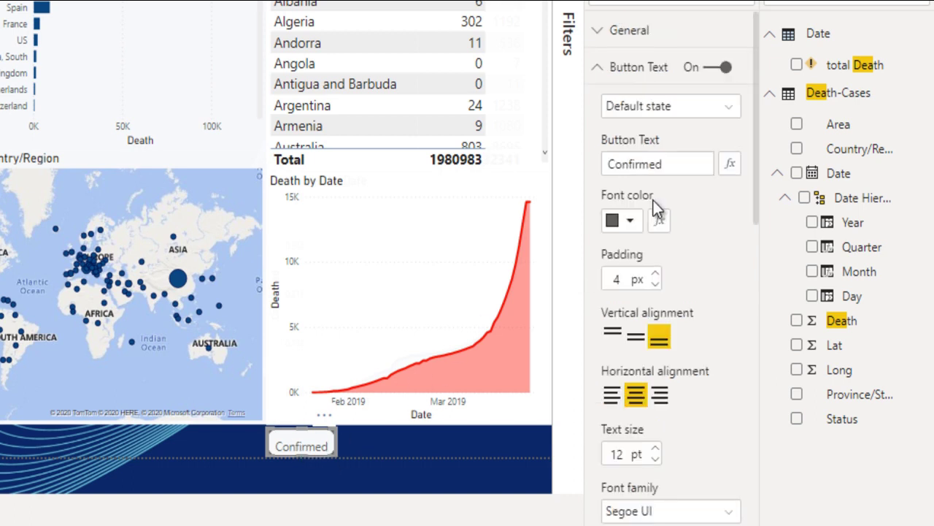
pyautogui.click(655, 449)
pyautogui.click(655, 448)
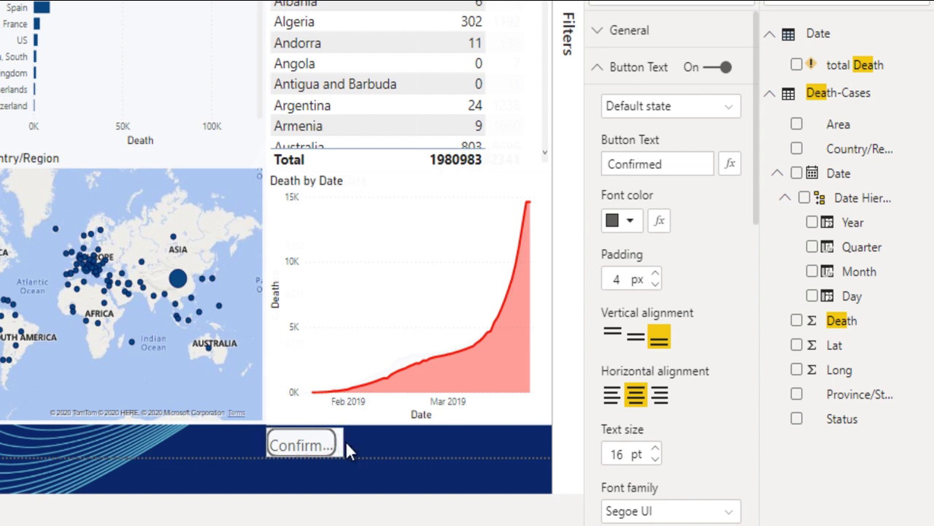
pyautogui.moveTo(349, 441); pyautogui.dragTo(359, 441)
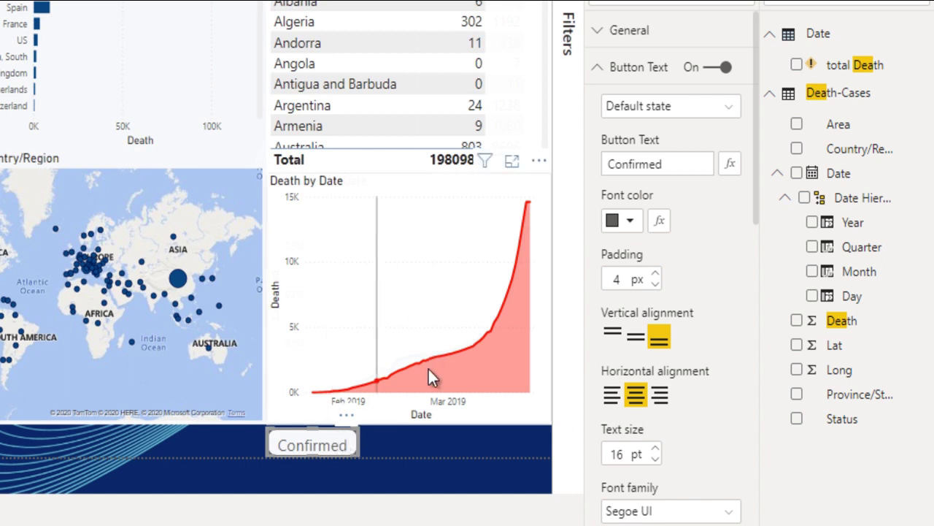
# Shorten the stacked Recovered, Confirm and Death country-wise tables from below to one matching height
pyautogui.click(413, 420)
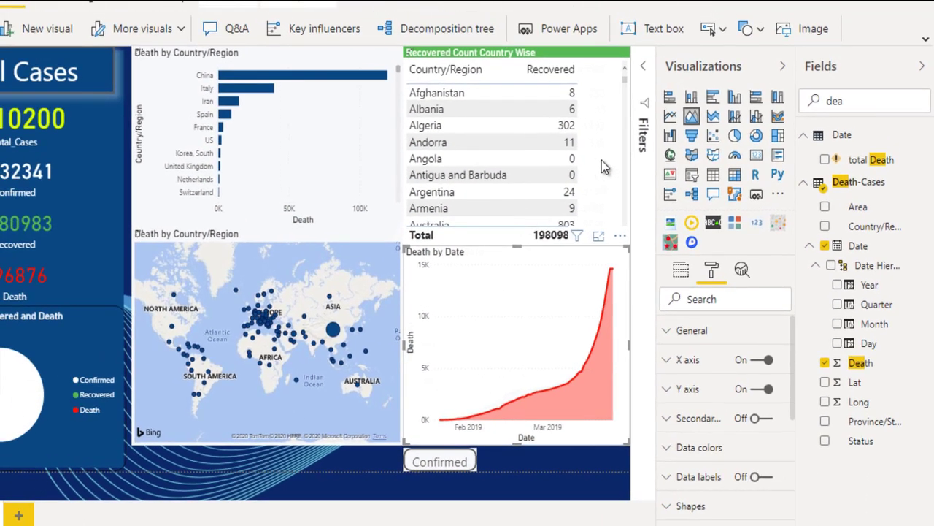
pyautogui.click(602, 160)
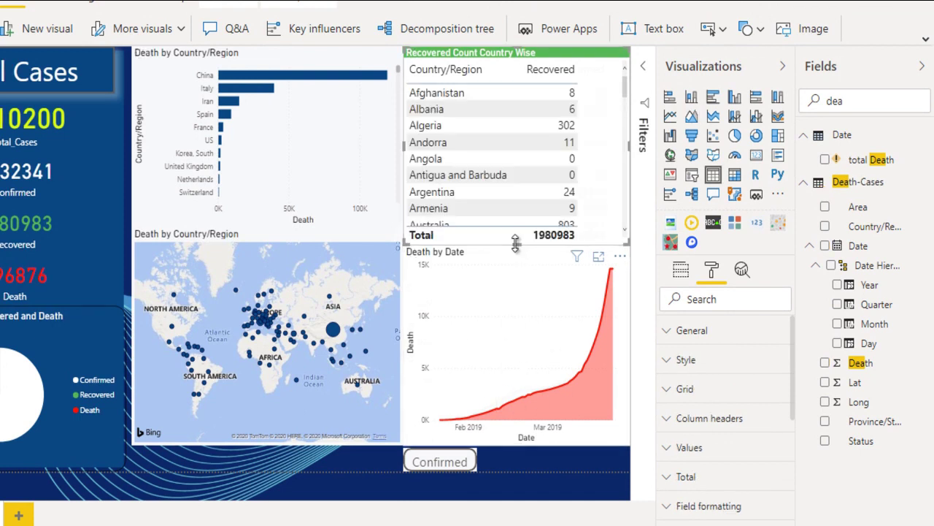
pyautogui.moveTo(515, 238); pyautogui.dragTo(517, 207)
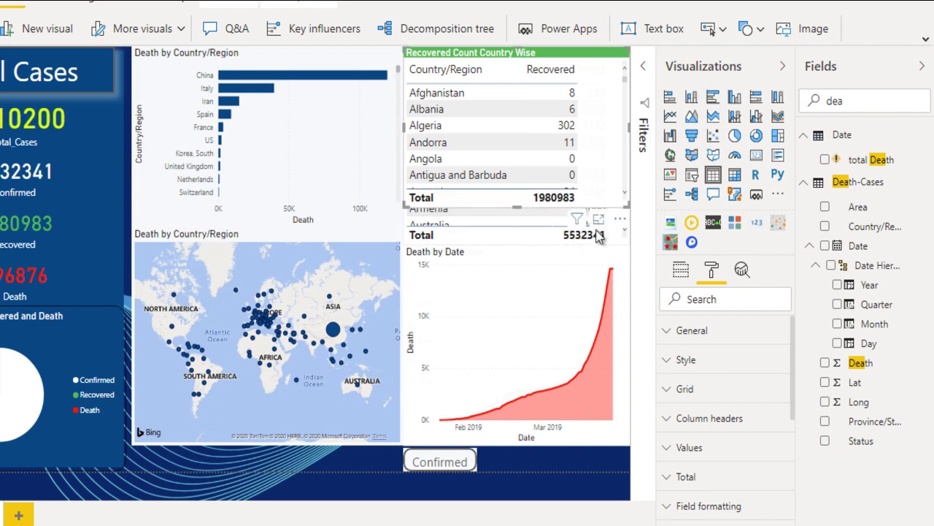
pyautogui.click(506, 226)
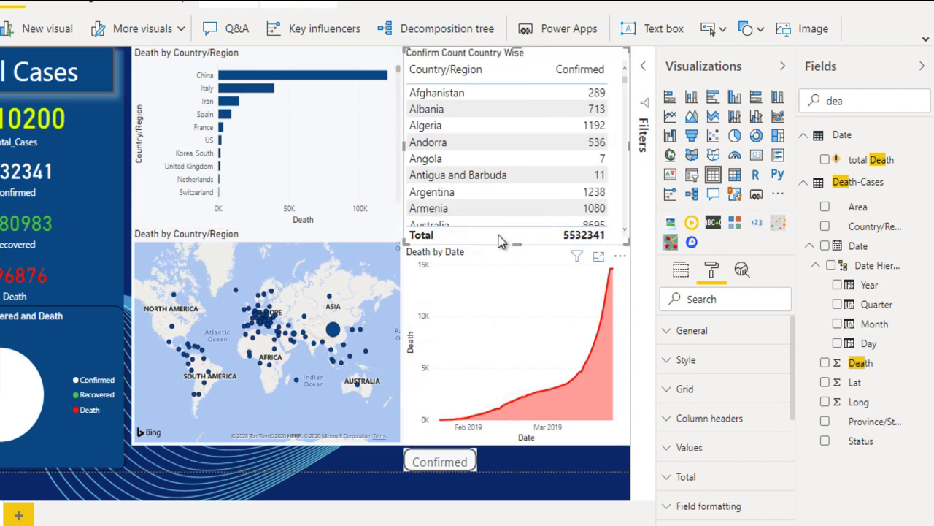
pyautogui.click(511, 244)
pyautogui.moveTo(517, 246); pyautogui.dragTo(527, 202)
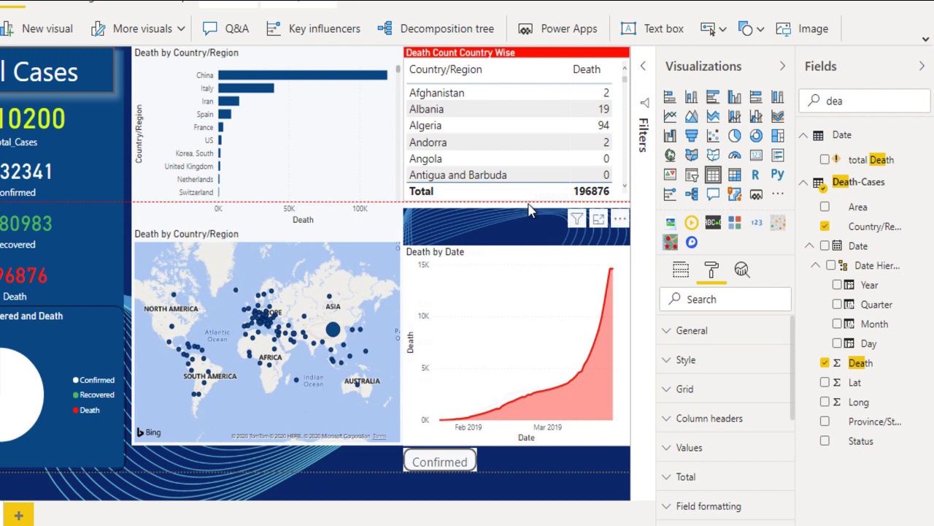
pyautogui.moveTo(530, 212); pyautogui.dragTo(528, 210)
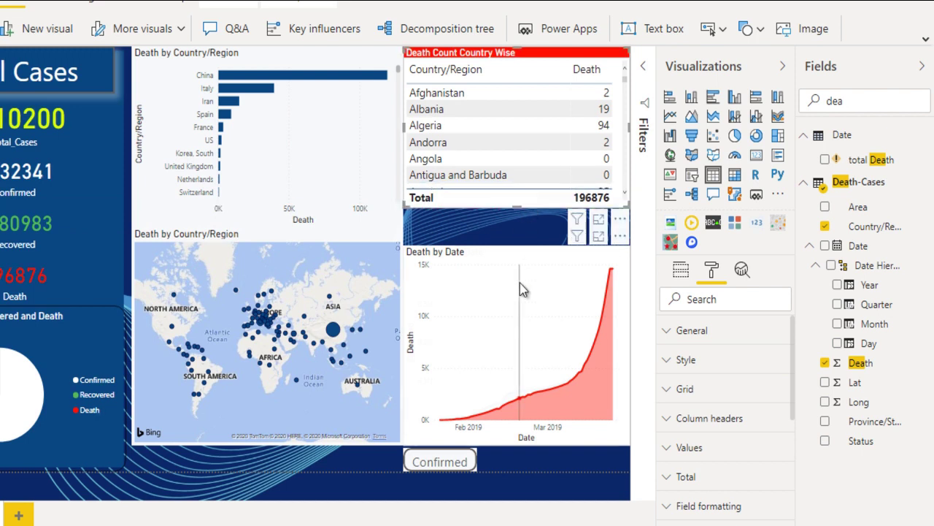
# Move the stacked Death and Confirmed area charts up to sit directly beneath the shortened tables
pyautogui.click(495, 277)
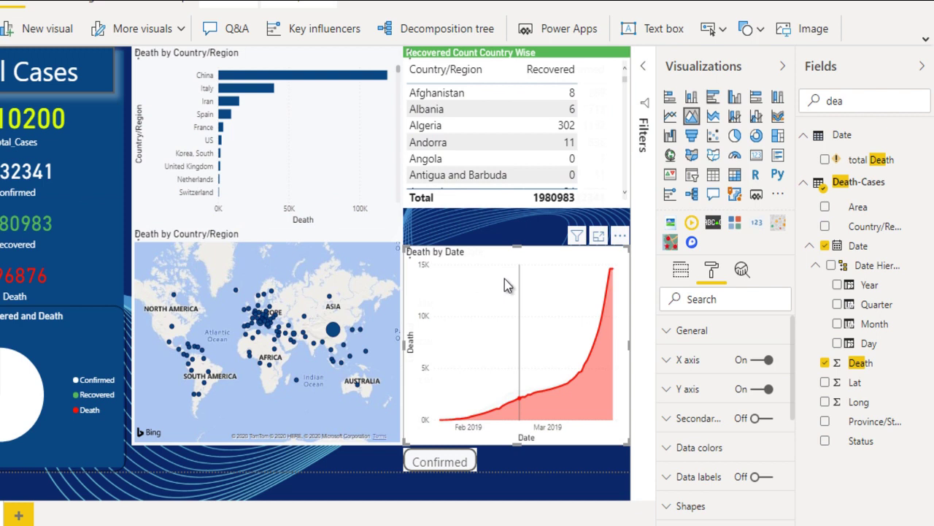
pyautogui.moveTo(505, 268); pyautogui.dragTo(509, 244)
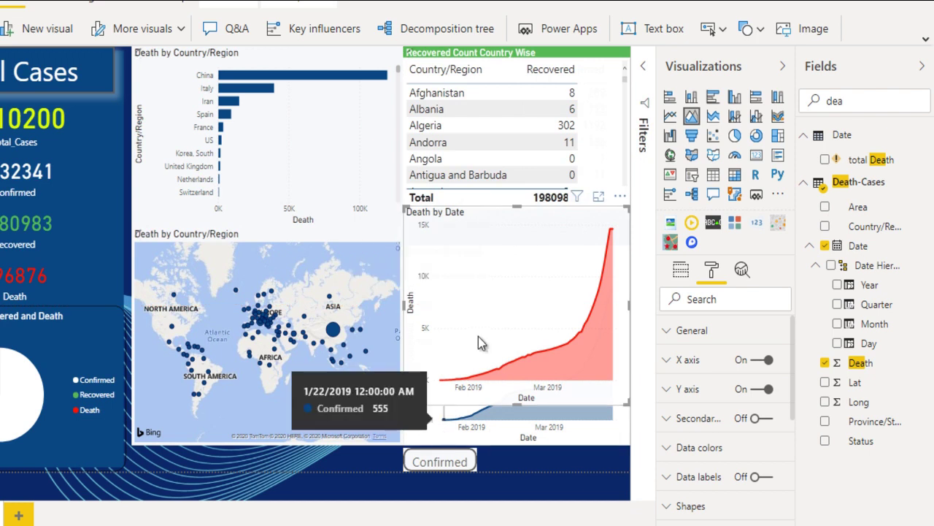
pyautogui.click(494, 291)
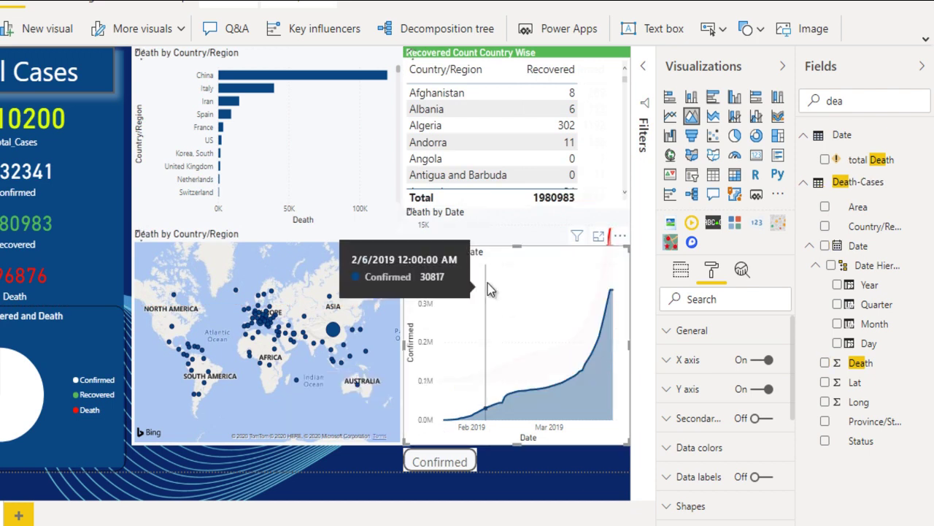
pyautogui.moveTo(501, 240); pyautogui.dragTo(505, 250)
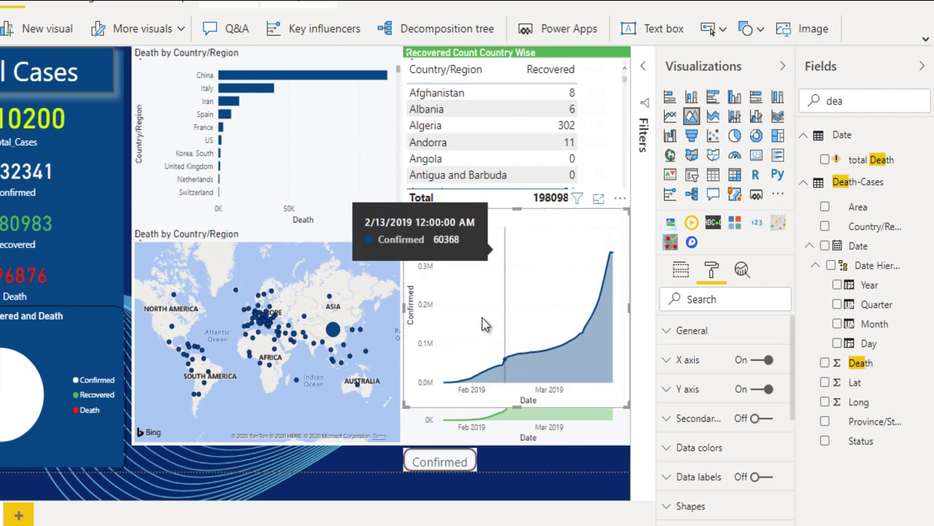
# Move the Confirmed button up against the area charts and make it taller so it overlaps their lower edge
pyautogui.click(432, 434)
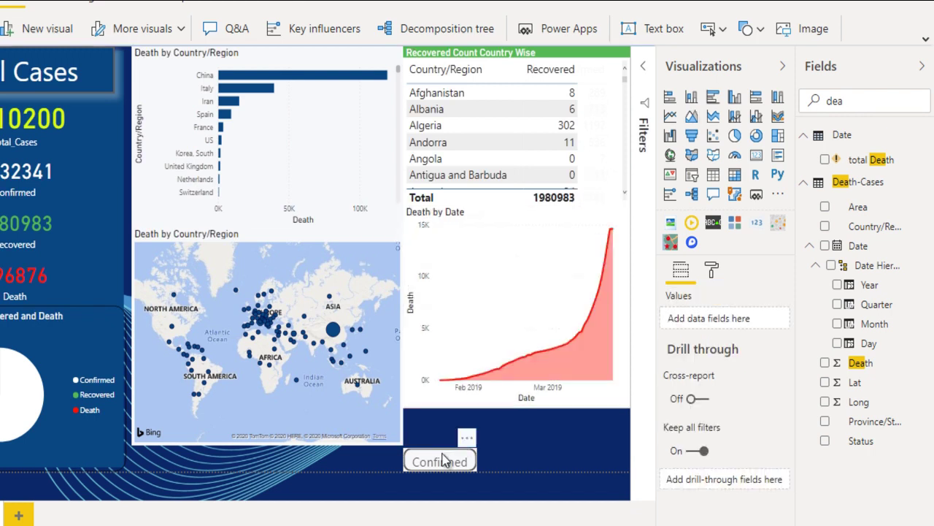
pyautogui.click(440, 461)
pyautogui.moveTo(439, 462); pyautogui.dragTo(447, 410)
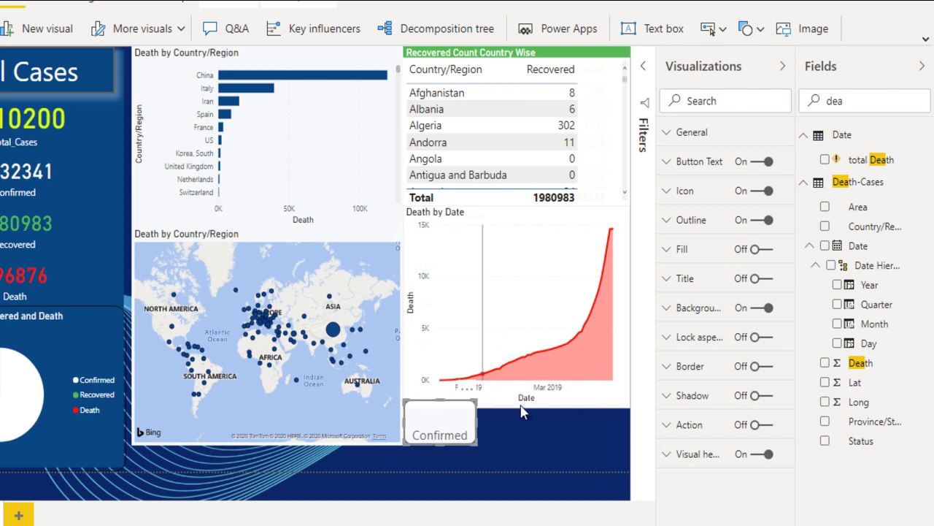
# Shift the Death, Confirmed and Recovered area charts to one common position slightly lower, over the top of the Confirmed button
pyautogui.click(471, 395)
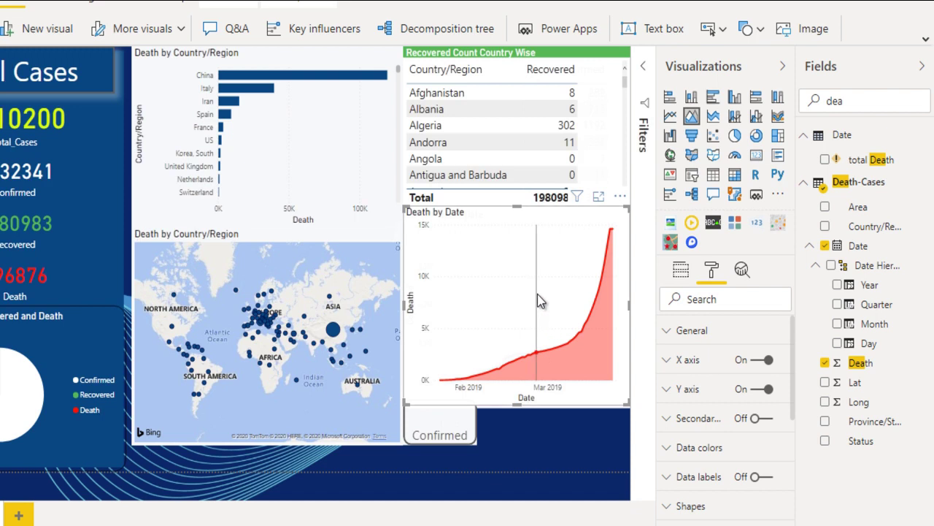
pyautogui.moveTo(513, 290)
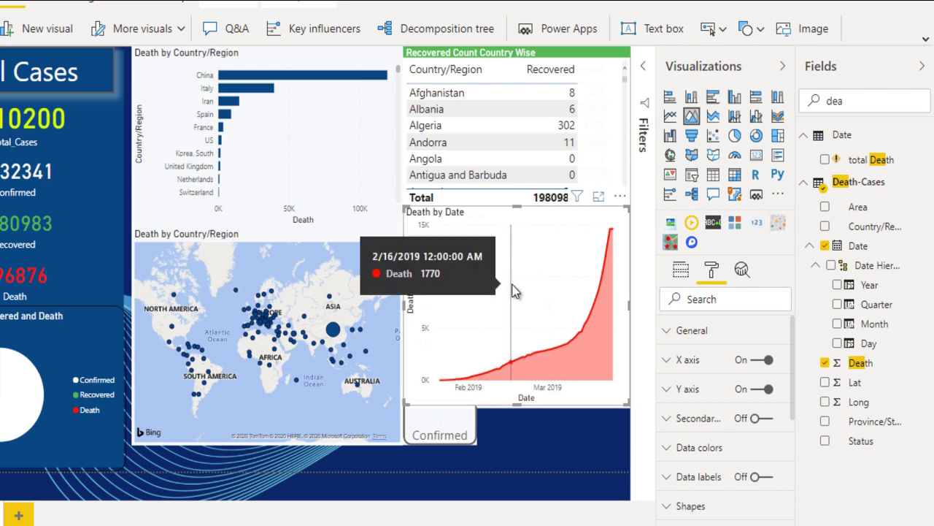
pyautogui.moveTo(513, 291); pyautogui.dragTo(515, 305)
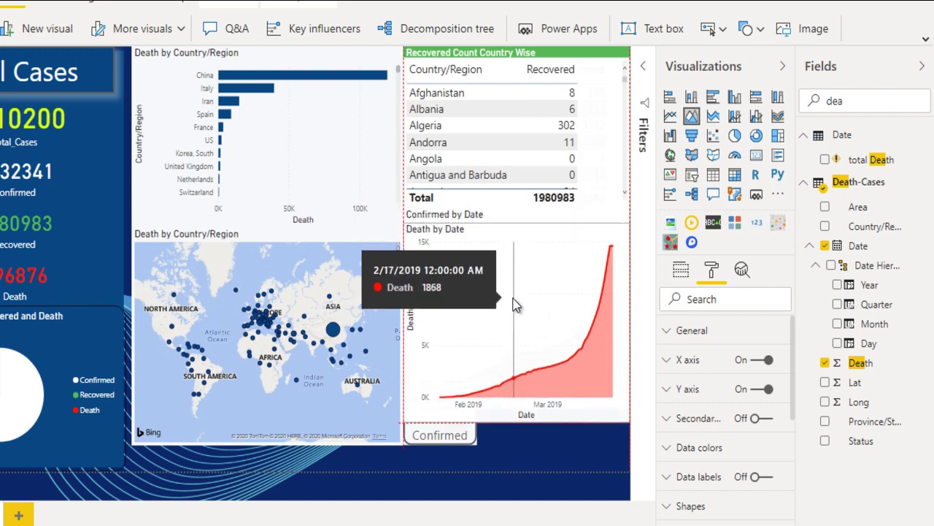
pyautogui.moveTo(531, 254); pyautogui.dragTo(531, 251)
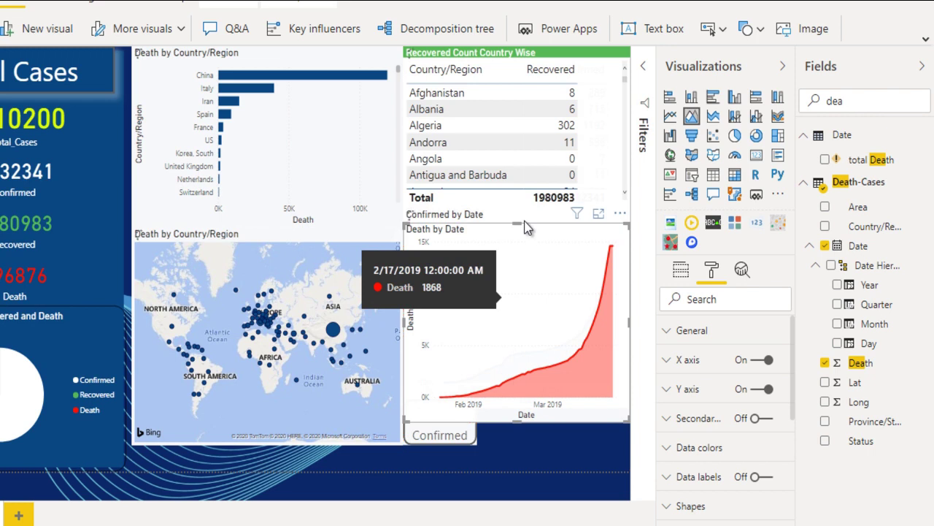
pyautogui.click(522, 214)
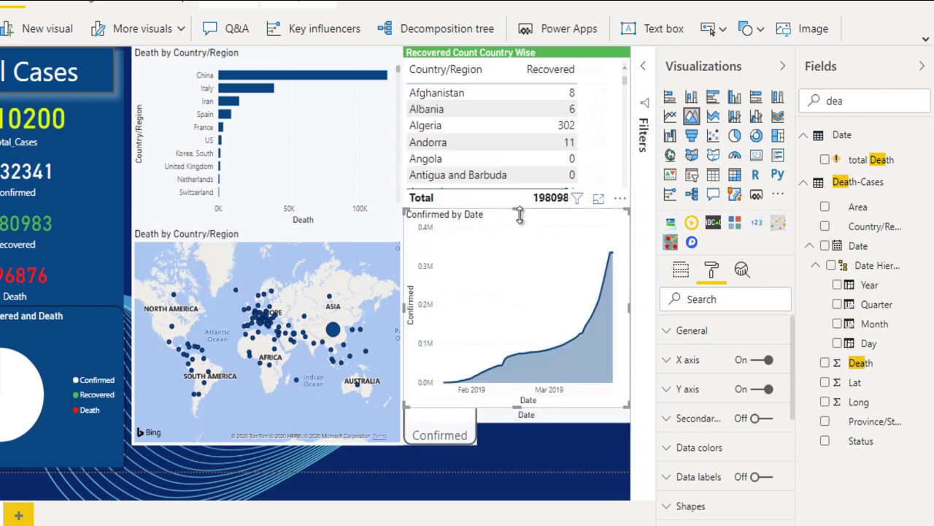
pyautogui.moveTo(532, 222); pyautogui.dragTo(509, 227)
pyautogui.click(509, 212)
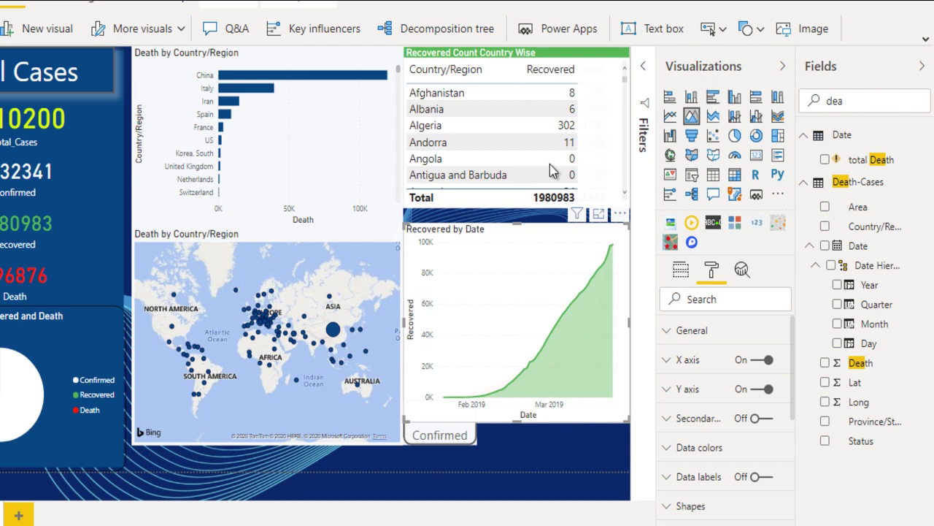
# Extend the Recovered country-wise table down to the area charts' top edge and narrow the Death by Country/Region bar chart
pyautogui.click(513, 207)
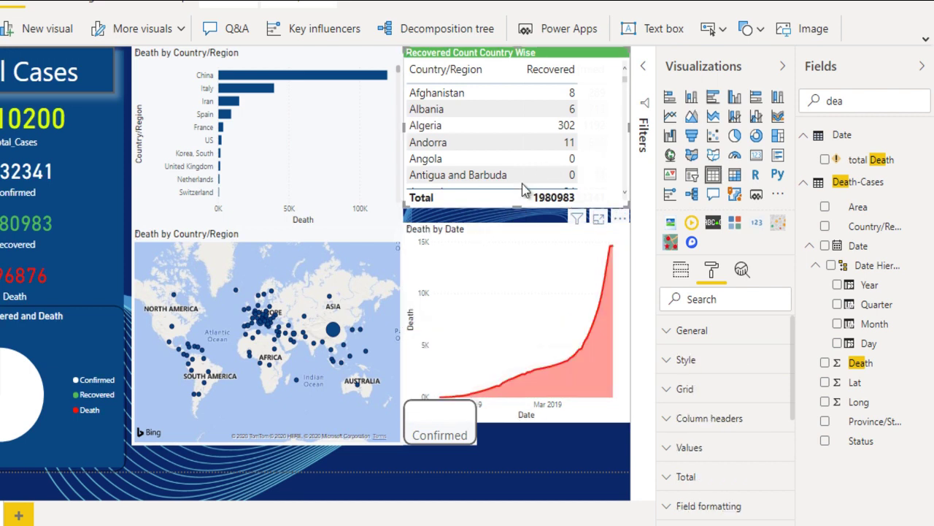
pyautogui.click(368, 144)
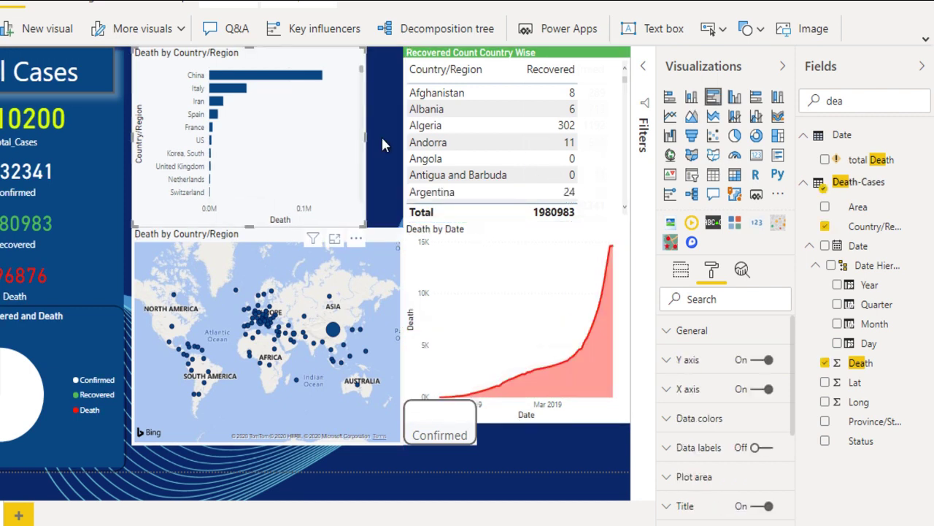
pyautogui.click(381, 135)
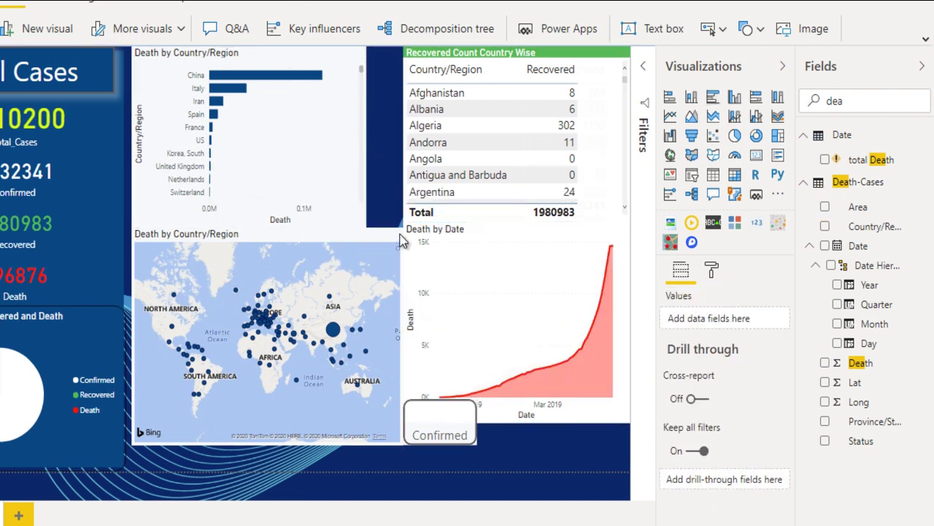
# Shift the Recovered and Confirm country-wise tables aside over the bar chart and move the Death table up to the page's top edge
pyautogui.click(460, 217)
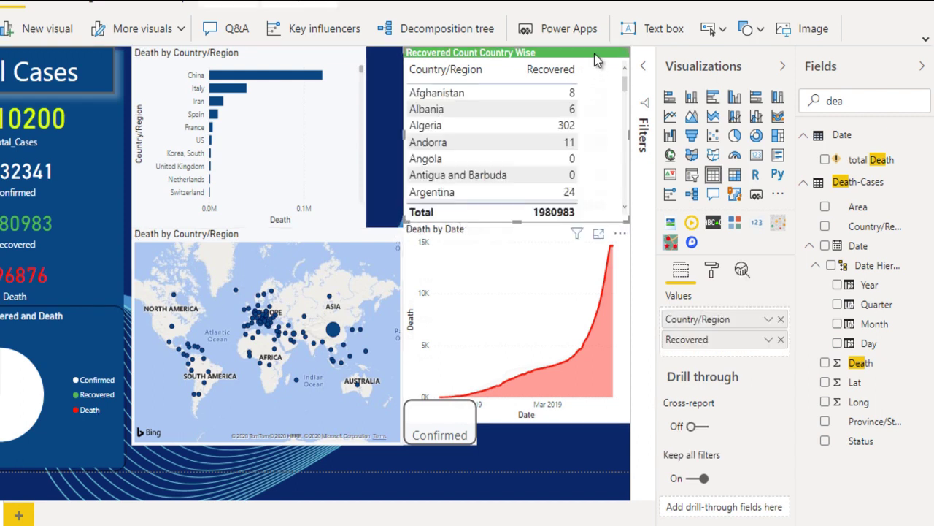
pyautogui.moveTo(595, 60); pyautogui.dragTo(448, 57)
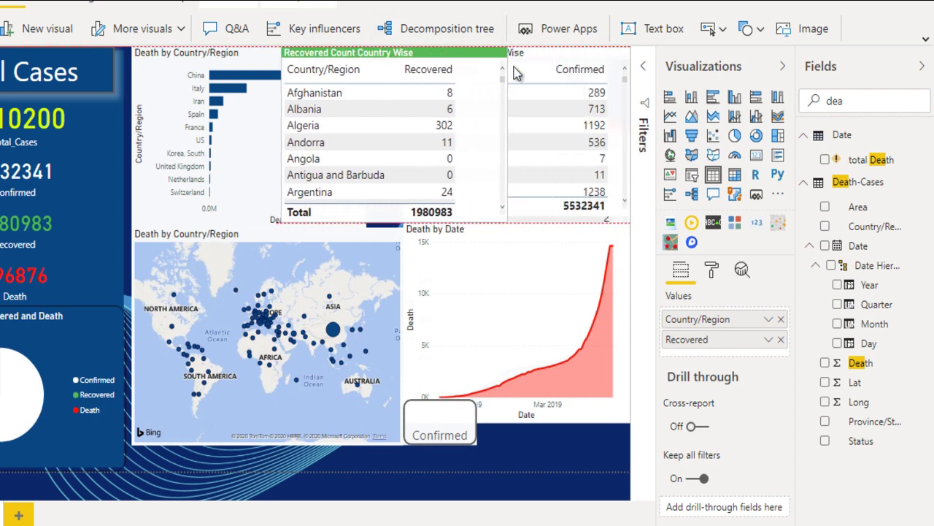
pyautogui.click(621, 62)
pyautogui.moveTo(619, 59); pyautogui.dragTo(542, 57)
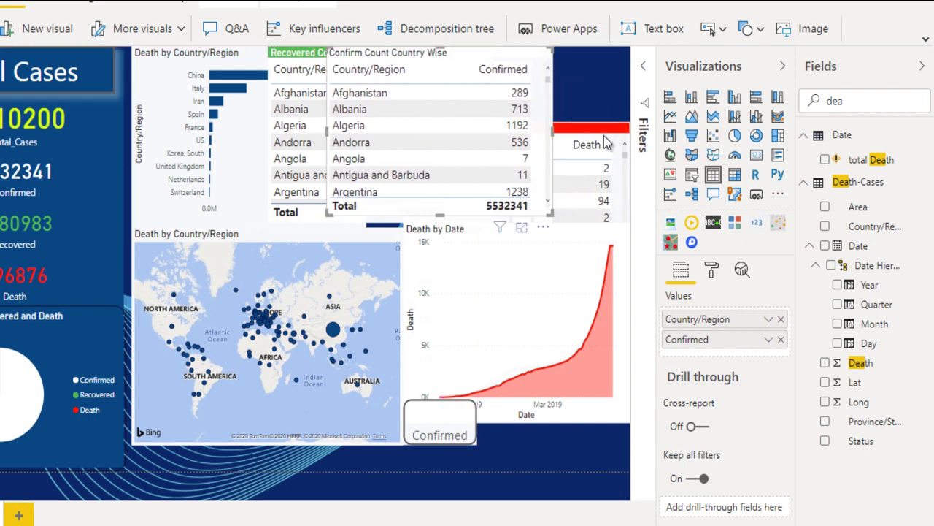
pyautogui.moveTo(611, 130); pyautogui.dragTo(621, 55)
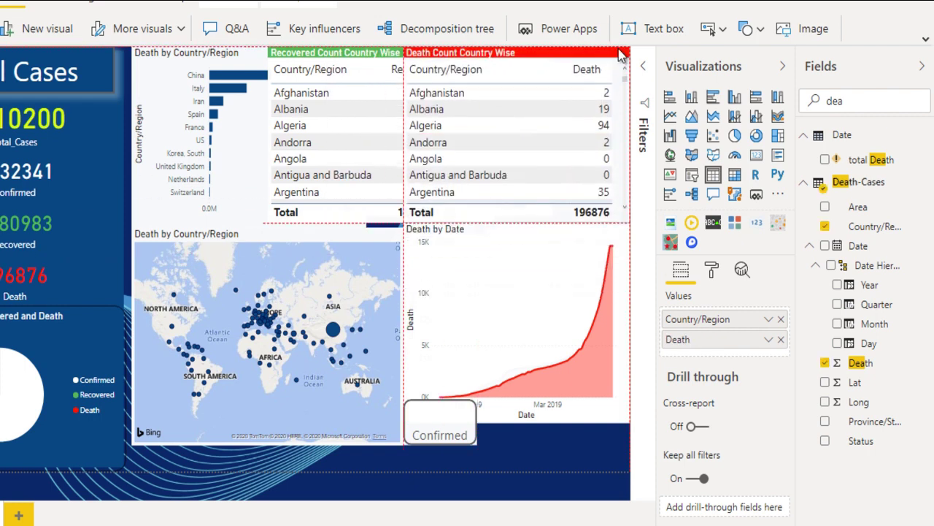
# Restack the Recovered and Confirm tables exactly over the Death table and widen the Death by Country/Region bar chart to meet them
pyautogui.click(296, 58)
pyautogui.moveTo(295, 58); pyautogui.dragTo(404, 58)
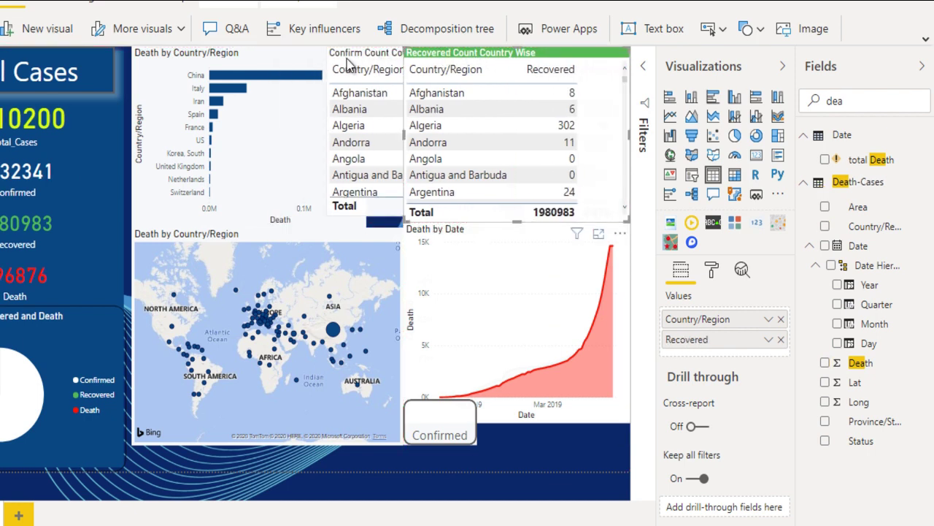
pyautogui.moveTo(339, 57); pyautogui.dragTo(450, 58)
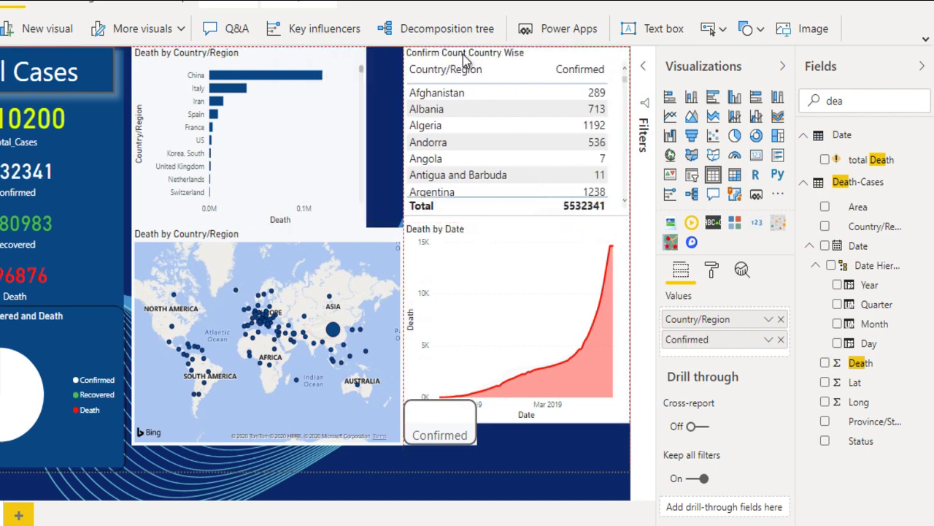
pyautogui.click(365, 162)
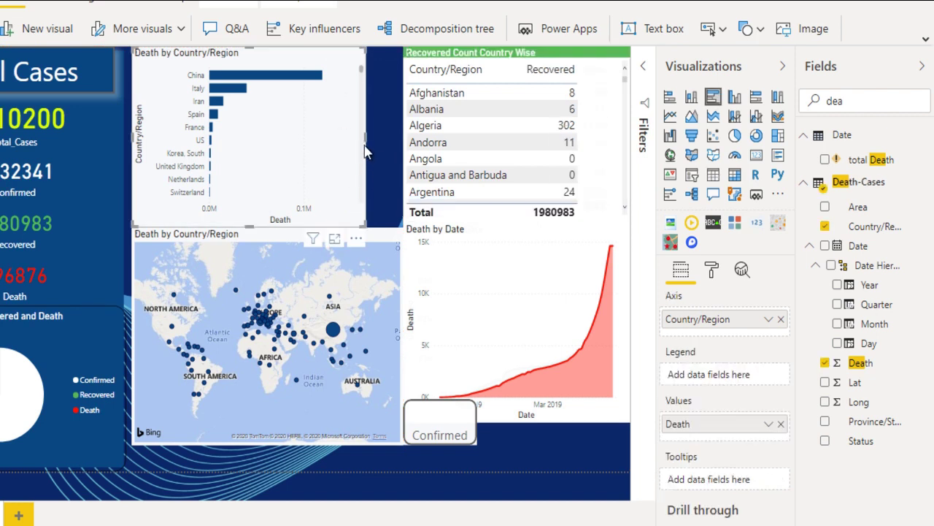
pyautogui.moveTo(365, 136); pyautogui.dragTo(400, 143)
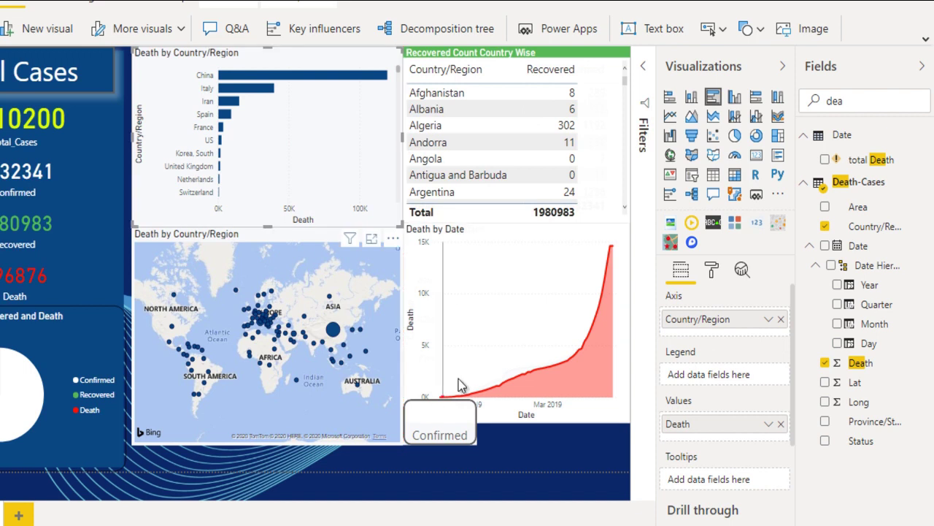
# Duplicate the Confirmed button, place the copy directly to its right and set the copy's button text to Recovered
pyautogui.click(436, 420)
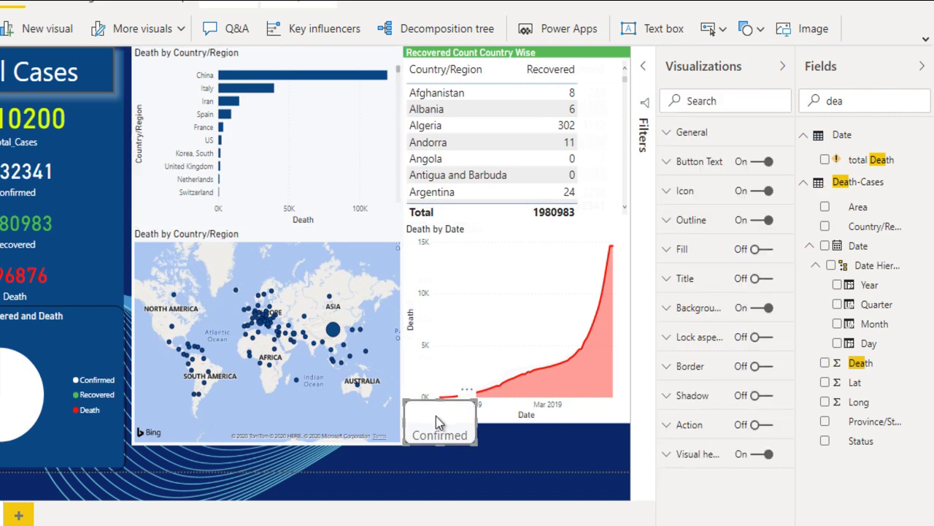
pyautogui.moveTo(436, 416); pyautogui.dragTo(523, 418)
pyautogui.click(664, 132)
pyautogui.click(668, 135)
pyautogui.click(685, 162)
pyautogui.click(726, 238)
pyautogui.moveTo(727, 238); pyautogui.dragTo(667, 242)
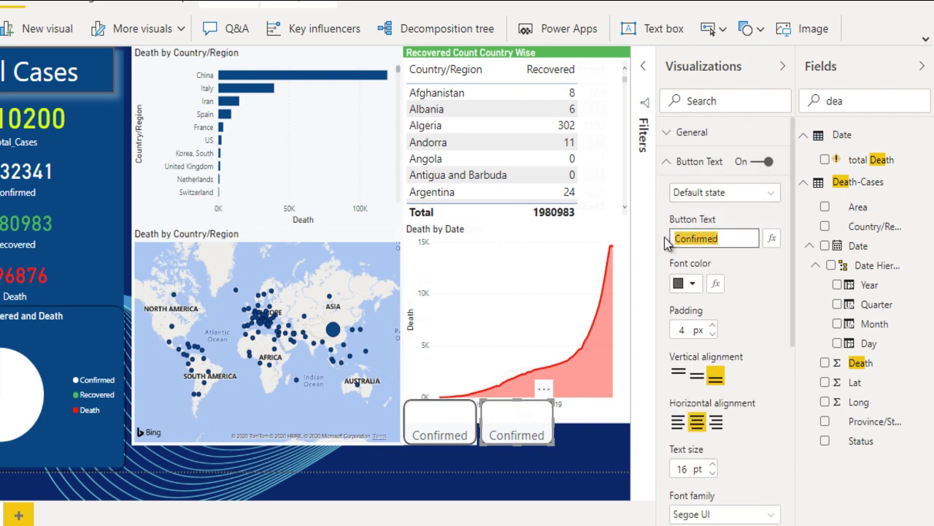
pyautogui.write('Recovered')
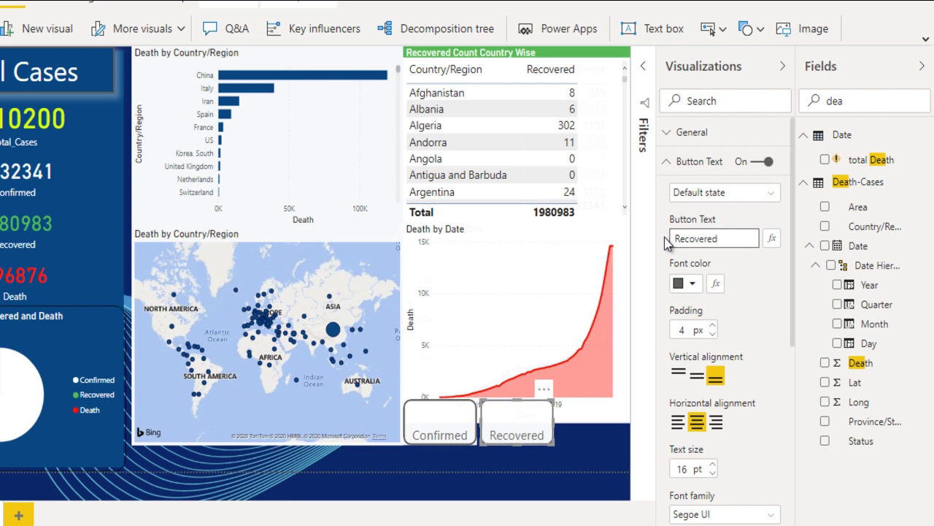
# Duplicate the Recovered button, place the copy at the right end of the row and set its button text to Death
pyautogui.click(506, 413)
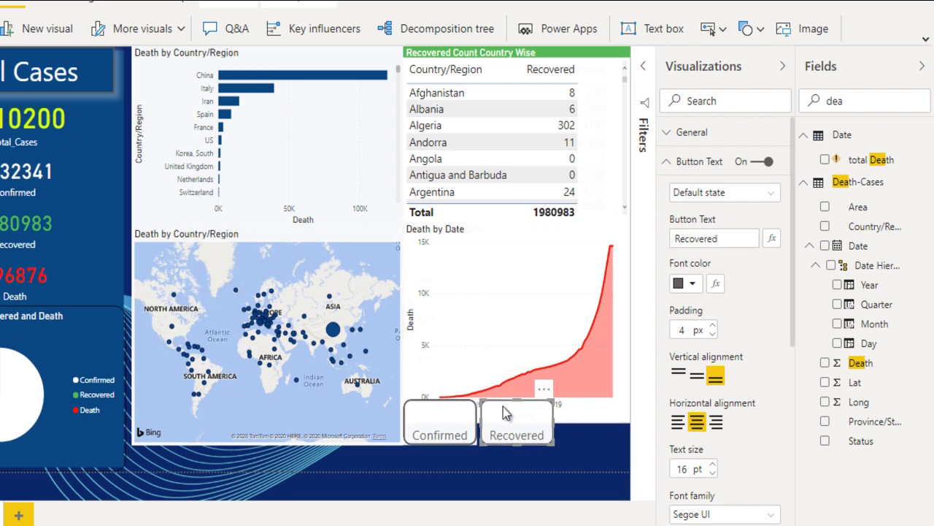
pyautogui.hotkey('ctrl', 'c')
pyautogui.hotkey('ctrl', 'v')
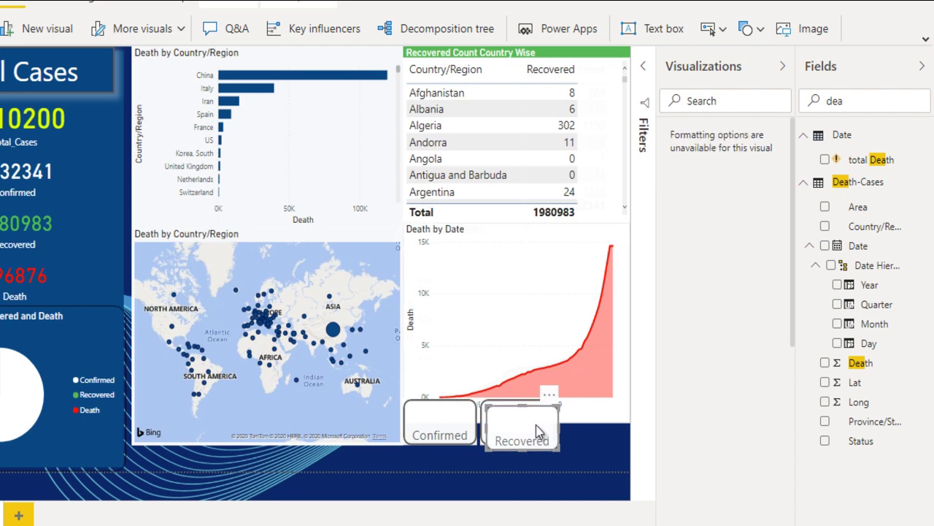
pyautogui.moveTo(535, 425); pyautogui.dragTo(618, 428)
pyautogui.moveTo(730, 238); pyautogui.dragTo(644, 236)
pyautogui.write('Death')
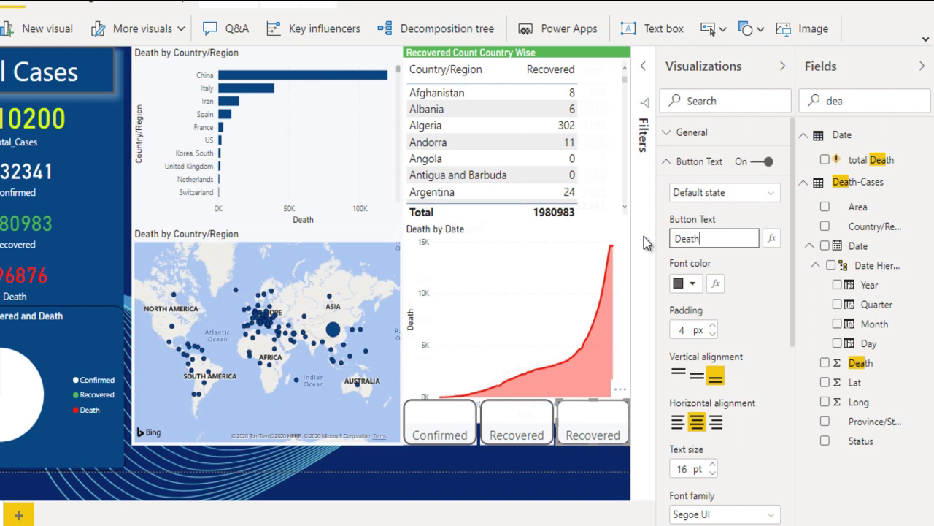
pyautogui.press('Return')
# Lower the upper edges of the Confirmed, Recovered and Death buttons so all three fit just beneath the area chart
pyautogui.click(513, 323)
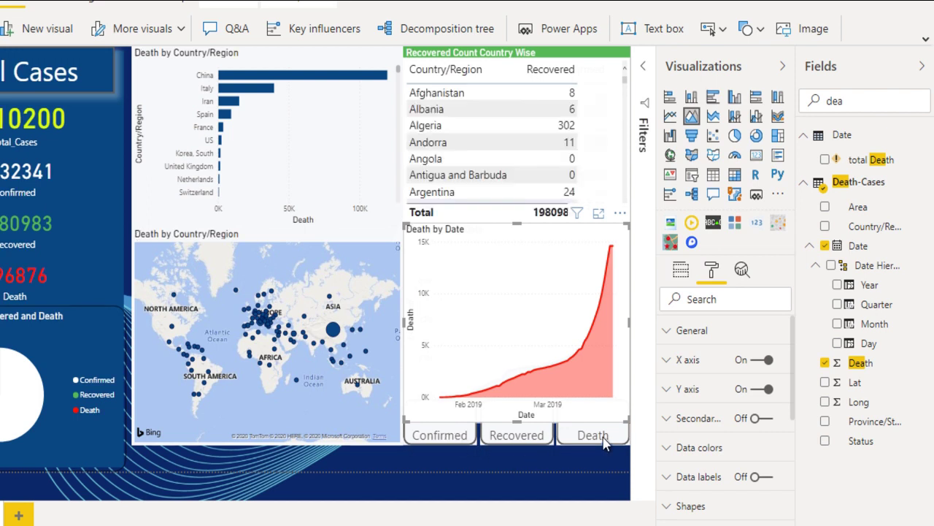
pyautogui.click(528, 461)
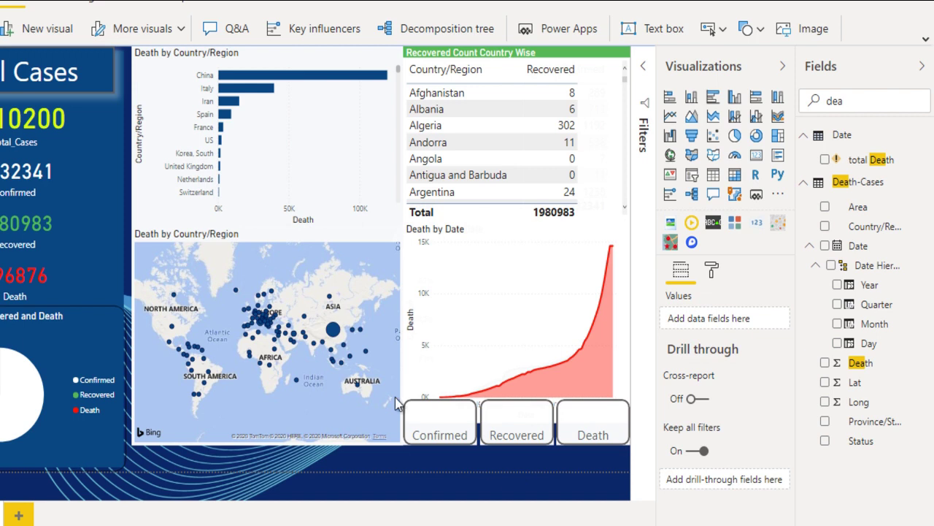
pyautogui.click(446, 415)
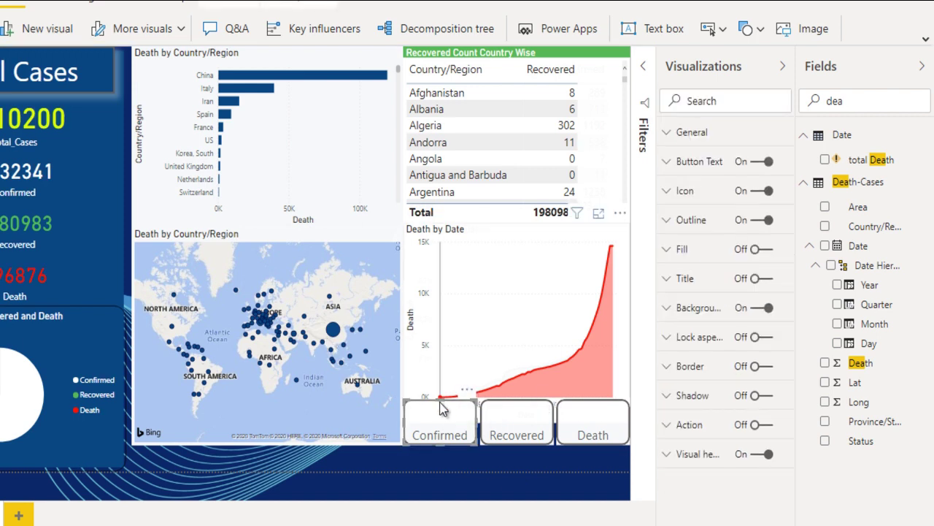
pyautogui.moveTo(436, 399); pyautogui.dragTo(441, 426)
pyautogui.click(517, 420)
pyautogui.moveTo(517, 401); pyautogui.dragTo(517, 427)
pyautogui.click(595, 410)
pyautogui.moveTo(596, 402); pyautogui.dragTo(590, 424)
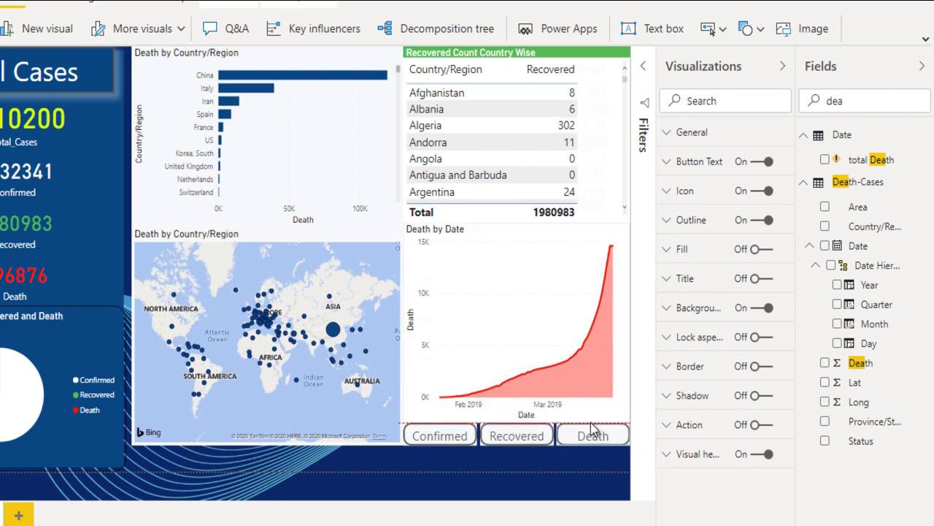
pyautogui.click(537, 456)
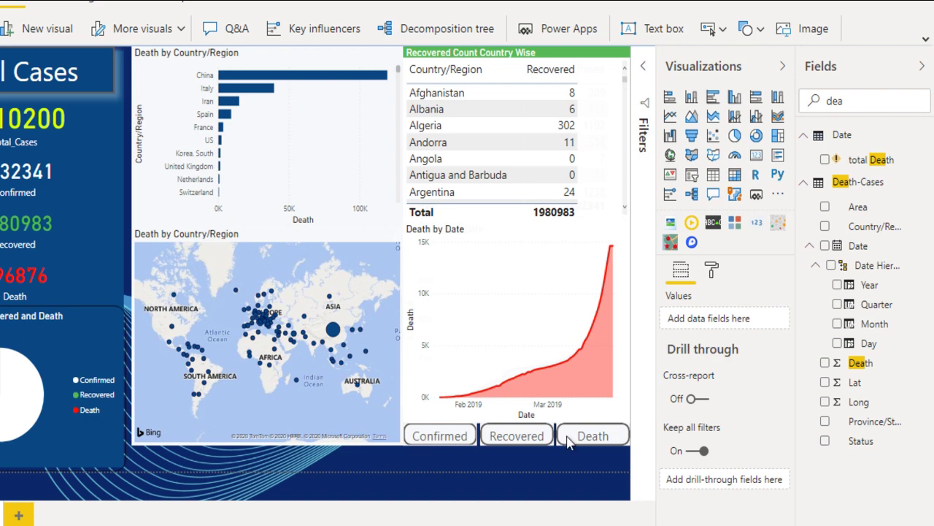
# Add a Scroller custom visual and size it as a thin strip beneath the map and buttons, spanning their full width
pyautogui.click(713, 224)
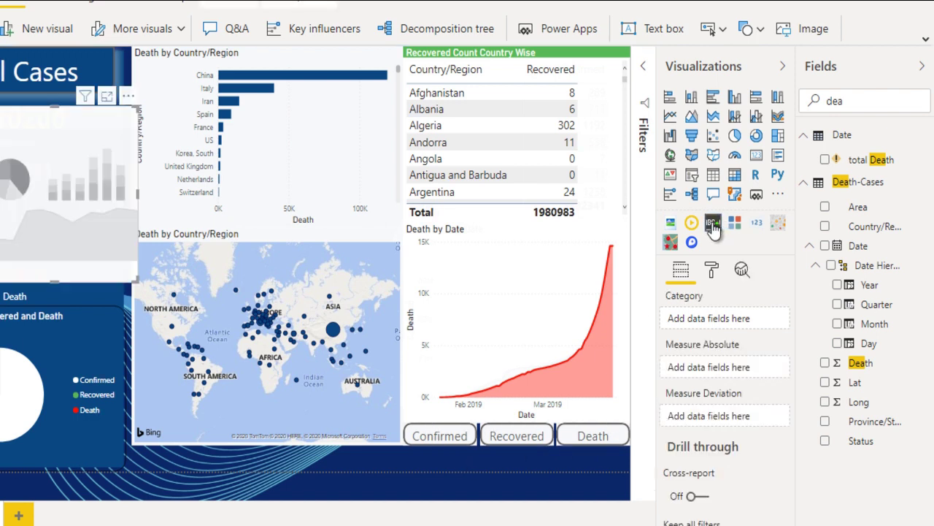
pyautogui.moveTo(63, 194); pyautogui.dragTo(224, 493)
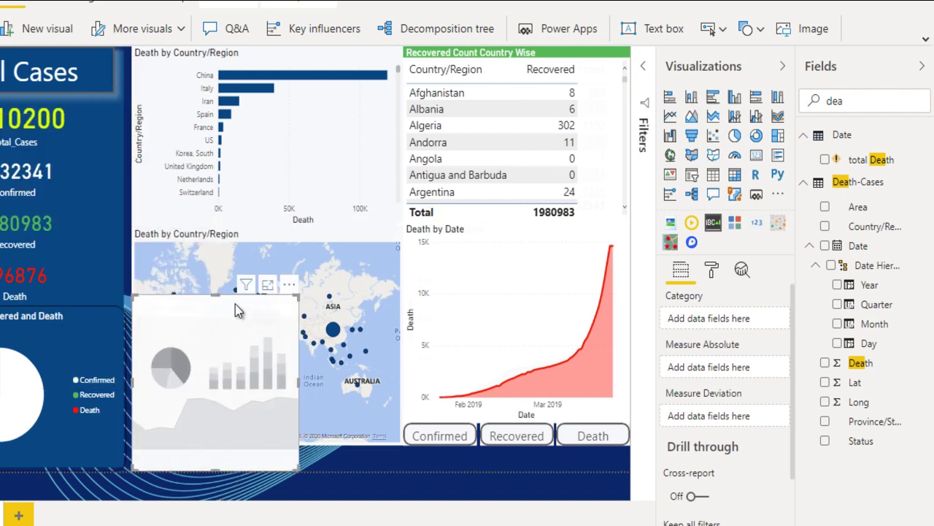
pyautogui.moveTo(216, 297); pyautogui.dragTo(199, 450)
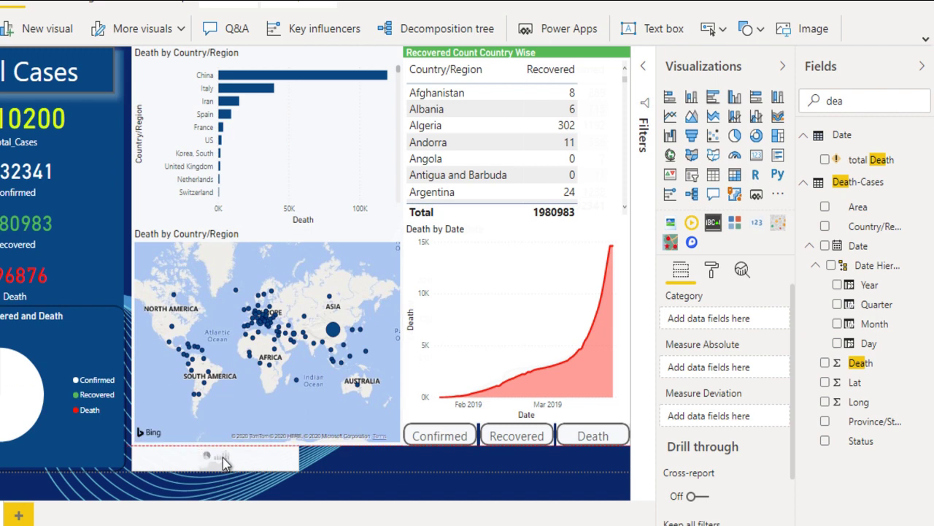
pyautogui.moveTo(297, 456); pyautogui.dragTo(644, 480)
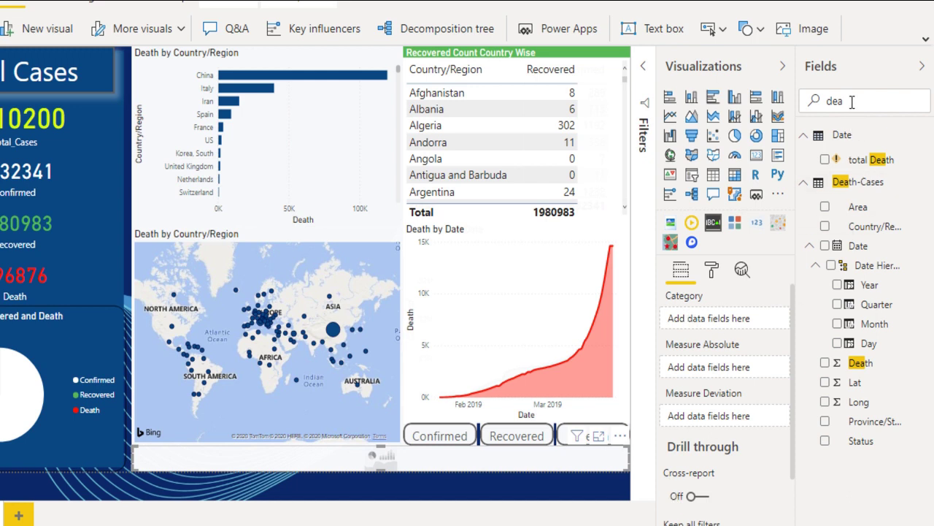
# Use Country/Region from the Country table as the scroller's category and turn off the scroller's title
pyautogui.moveTo(851, 103); pyautogui.dragTo(808, 101)
pyautogui.write('d')
pyautogui.write('ountry')
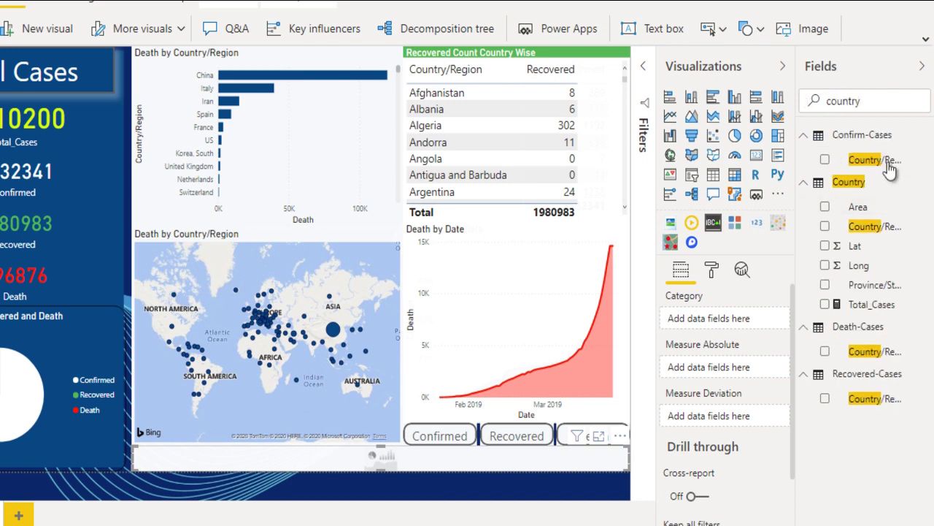
pyautogui.click(884, 160)
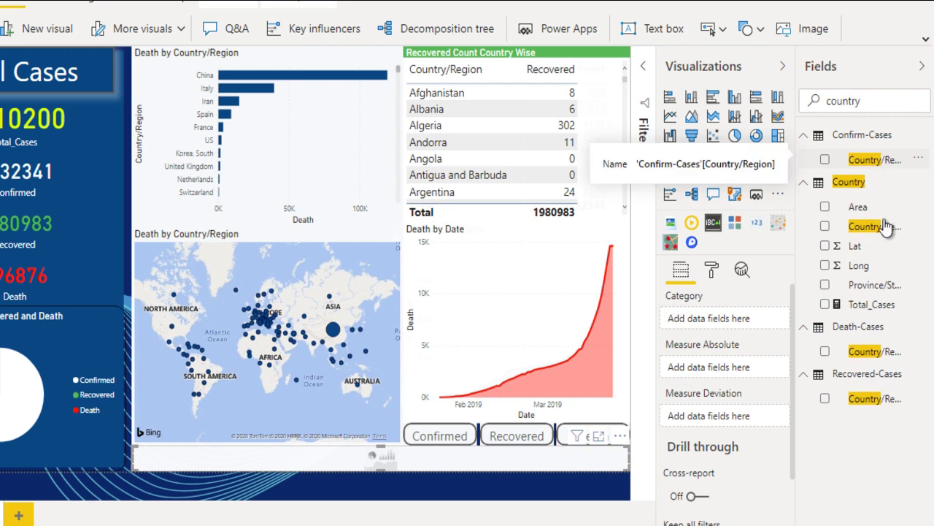
pyautogui.moveTo(890, 227); pyautogui.dragTo(746, 310)
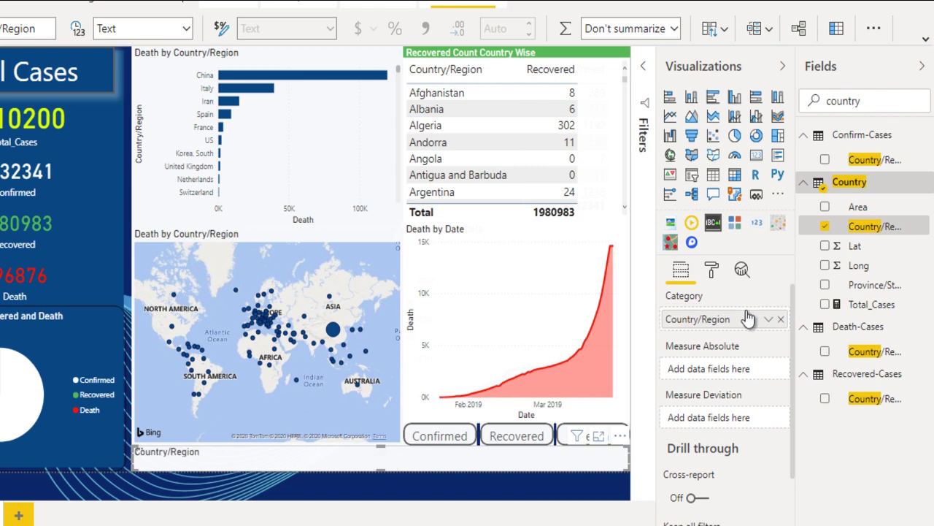
pyautogui.click(714, 271)
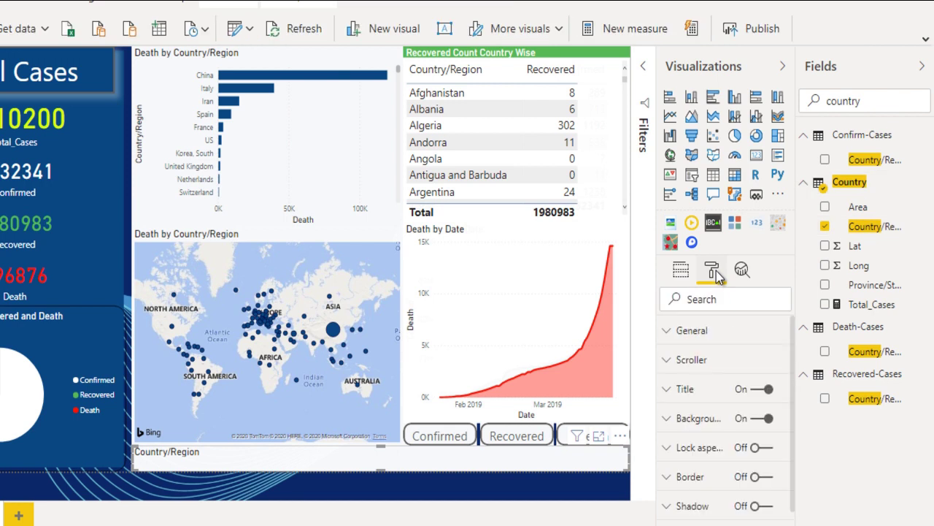
pyautogui.click(758, 390)
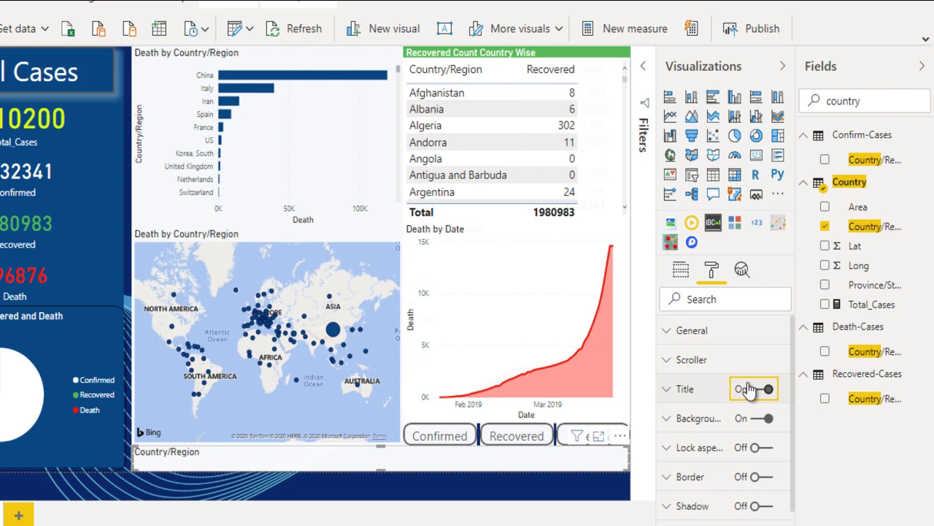
# Find the Confirmed field of the Confirm-Cases table and assign it as the scroller's Measure Absolute
pyautogui.click(683, 275)
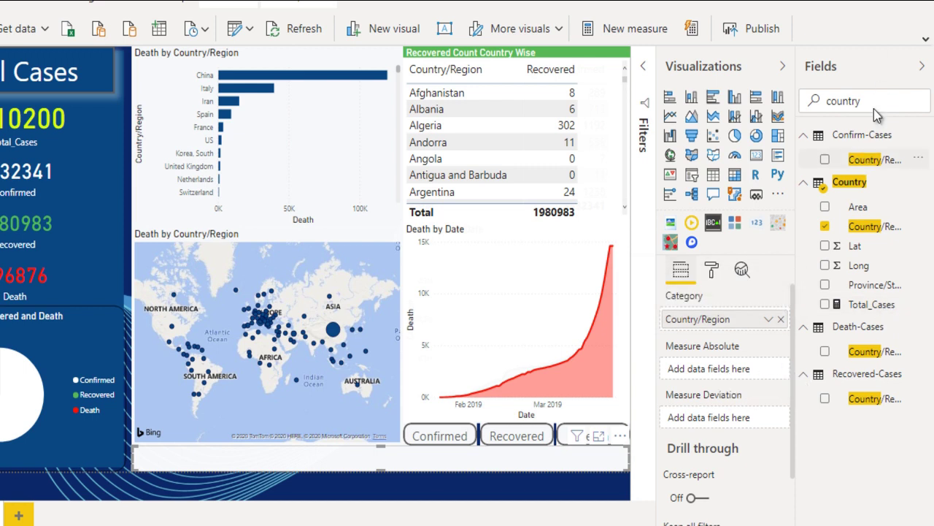
pyautogui.moveTo(875, 100); pyautogui.dragTo(816, 97)
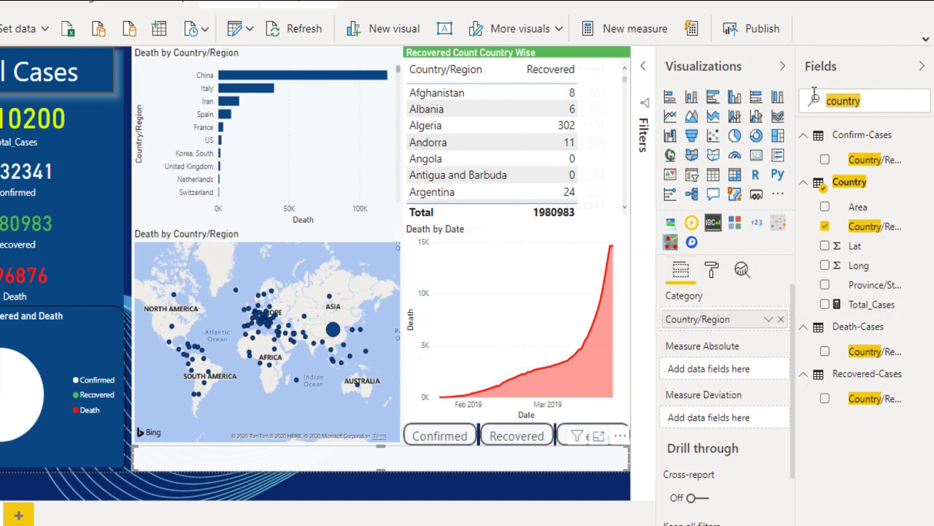
pyautogui.write('c')
pyautogui.write('oun')
pyautogui.press('BackSpace')
pyautogui.press('BackSpace')
pyautogui.write('nf')
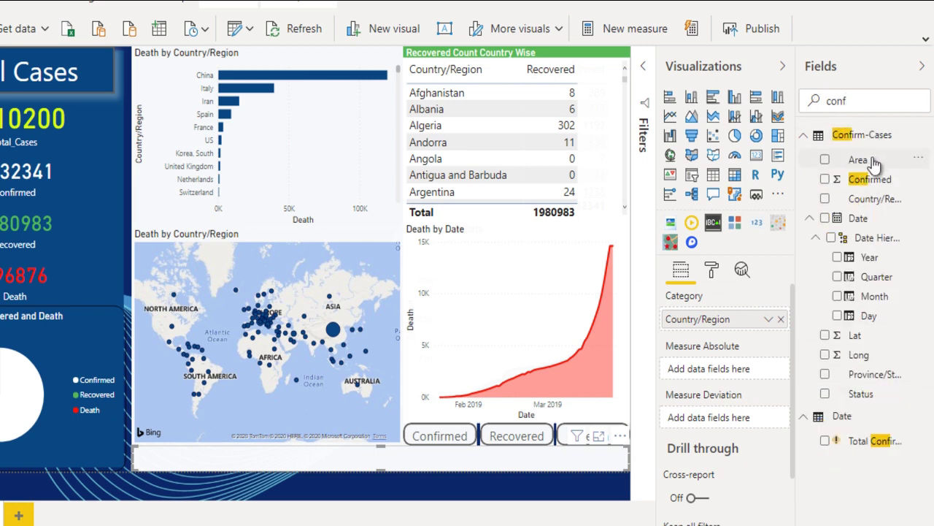
pyautogui.moveTo(876, 188); pyautogui.dragTo(744, 373)
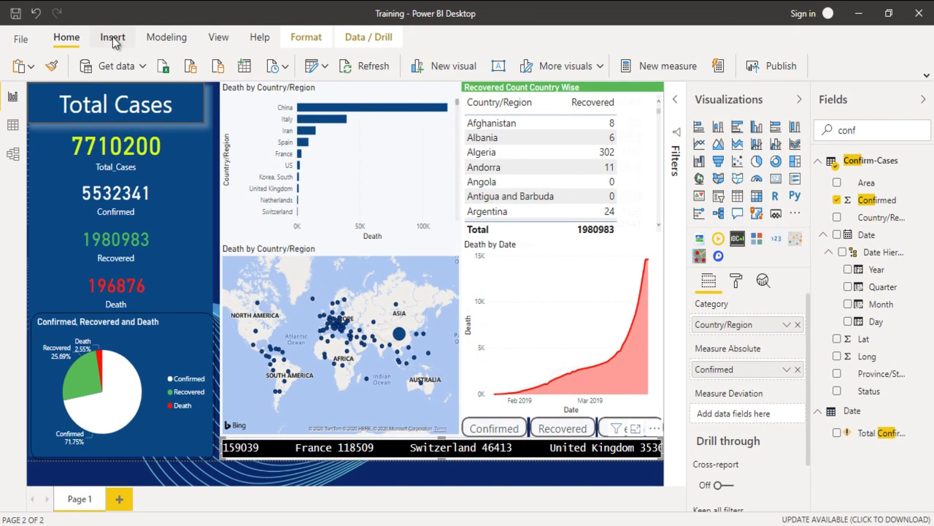
# Clear the field search and add a new measure named Prev_Data to the Country table
pyautogui.click(113, 40)
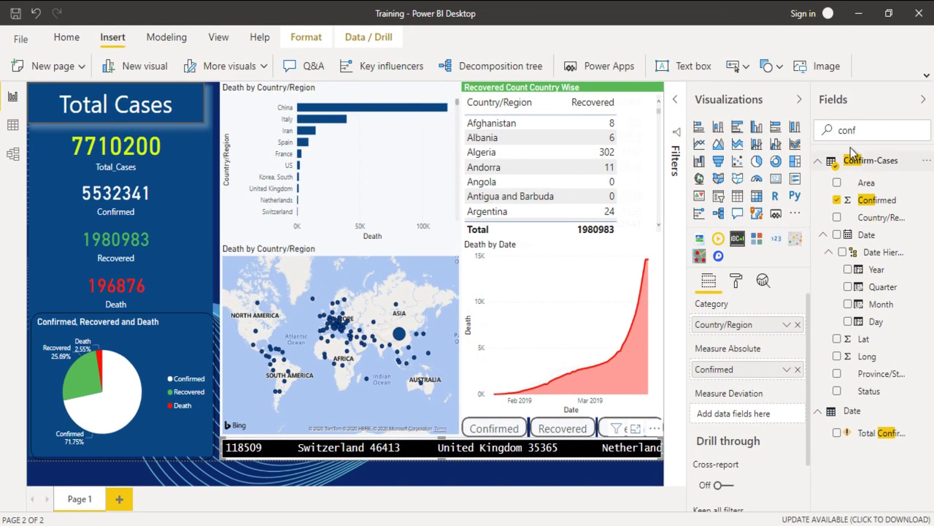
pyautogui.moveTo(871, 128); pyautogui.dragTo(816, 124)
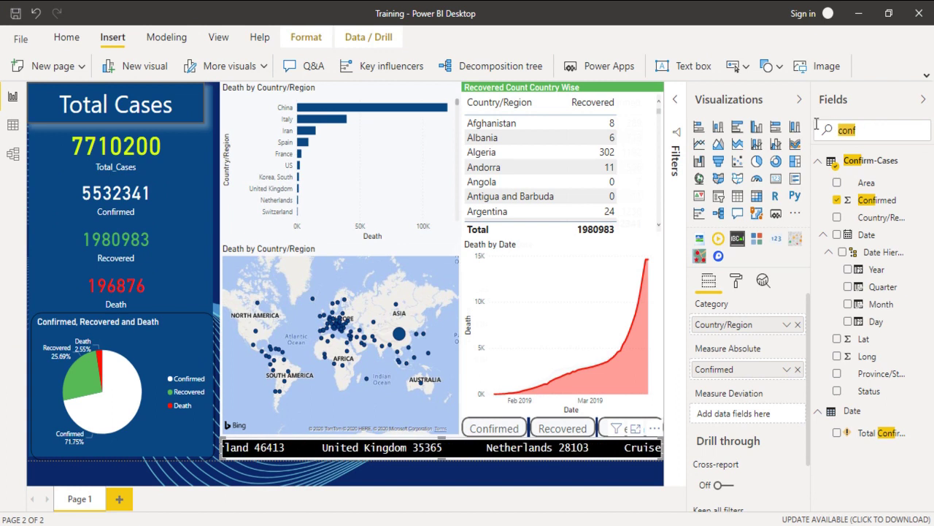
pyautogui.press('BackSpace')
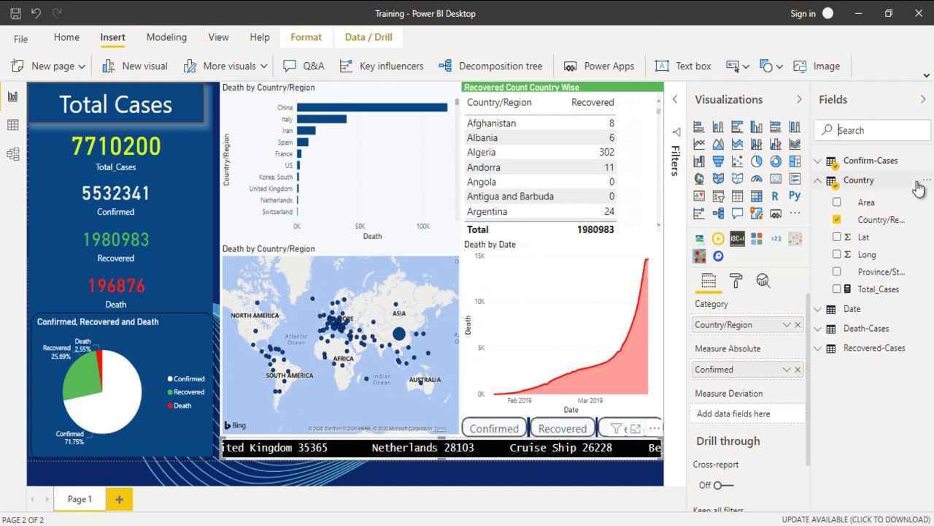
pyautogui.click(873, 182)
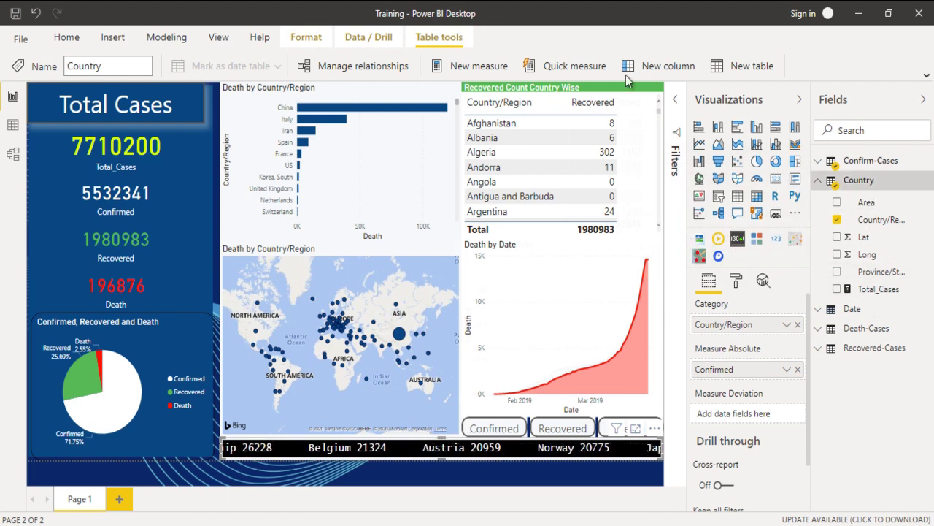
pyautogui.click(489, 67)
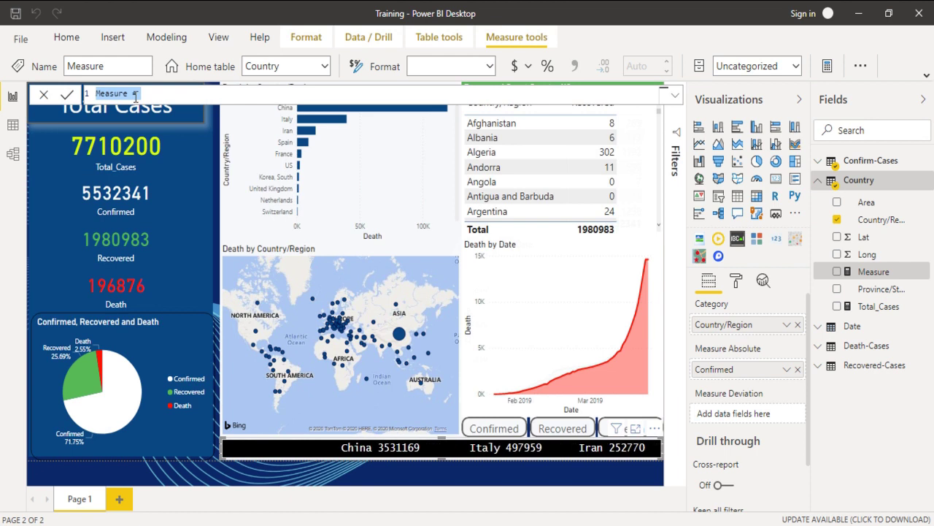
pyautogui.click(158, 93)
pyautogui.press('Left')
pyautogui.press('Left')
pyautogui.hotkey('shift', 'Left')
pyautogui.hotkey('shift', 'Left')
pyautogui.hotkey('shift', 'Left')
pyautogui.hotkey('shift', 'Left')
pyautogui.hotkey('shift', 'Left')
pyautogui.hotkey('shift', 'Left')
pyautogui.hotkey('shift', 'Left')
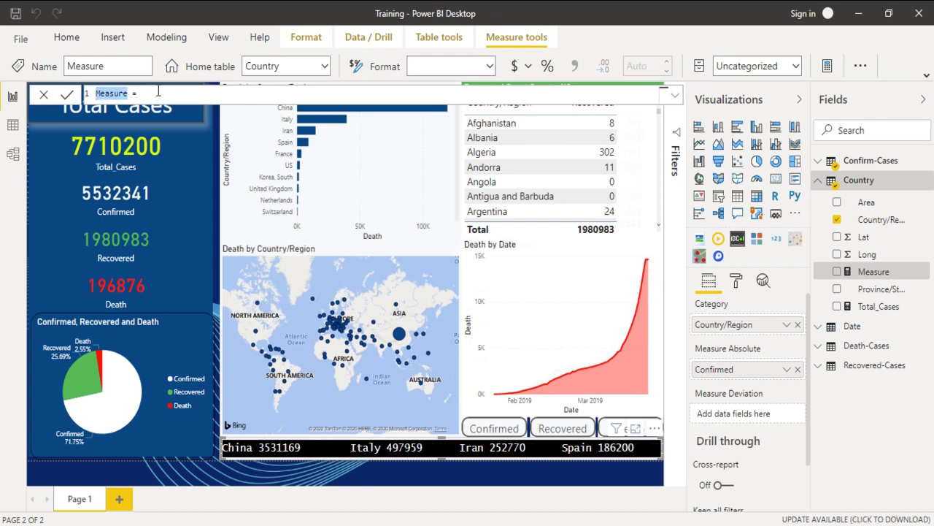
pyautogui.write('P')
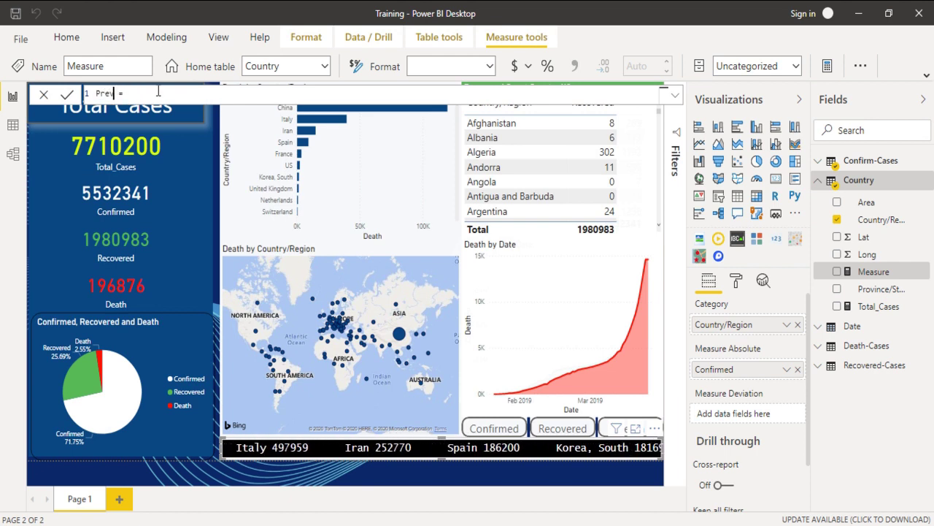
pyautogui.write('rev_Data')
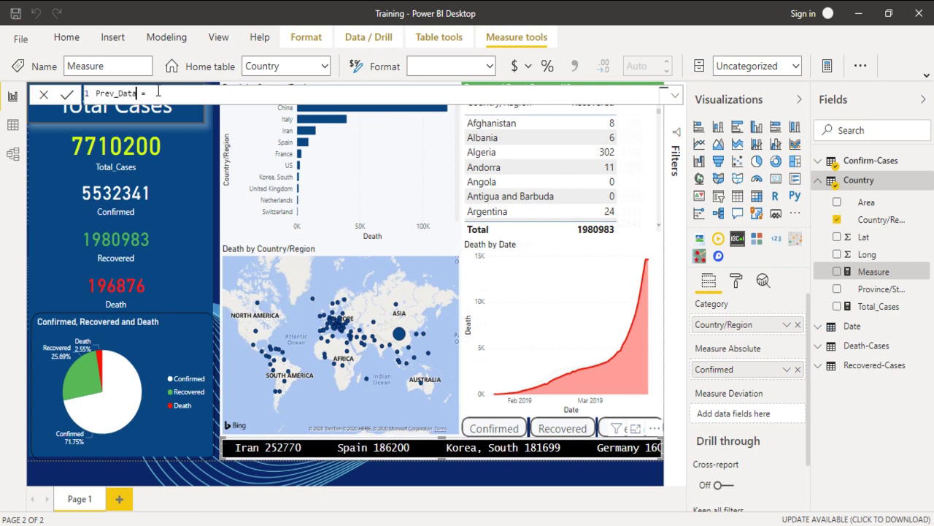
pyautogui.press('Return')
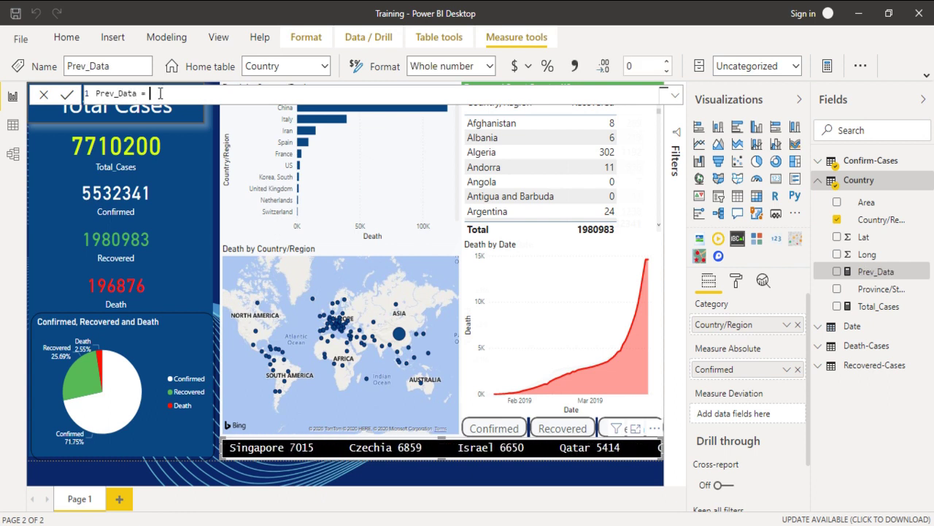
# Begin the Prev_Data formula with CALCULATE over SUM('Confirm-Cases'[Confirmed])
pyautogui.write('ca')
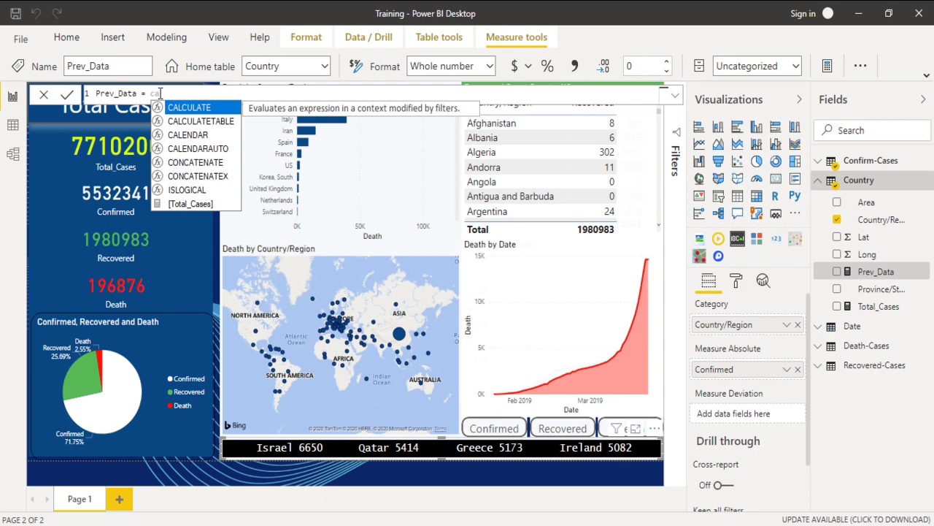
pyautogui.press('Tab')
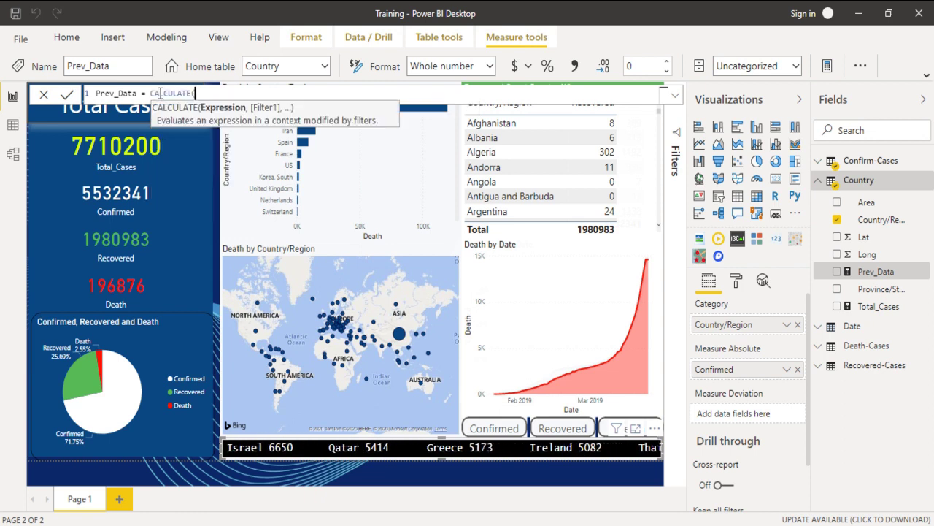
pyautogui.write('sum')
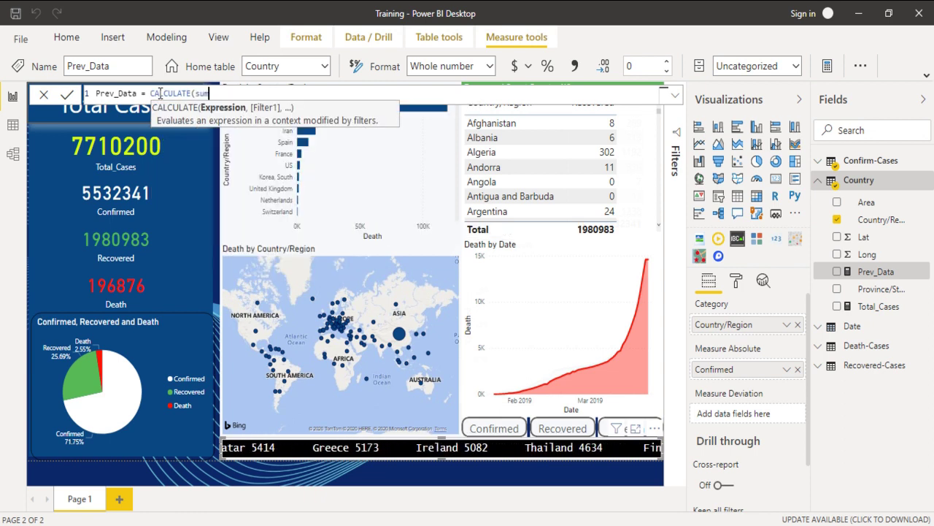
pyautogui.press('Tab')
pyautogui.write('con')
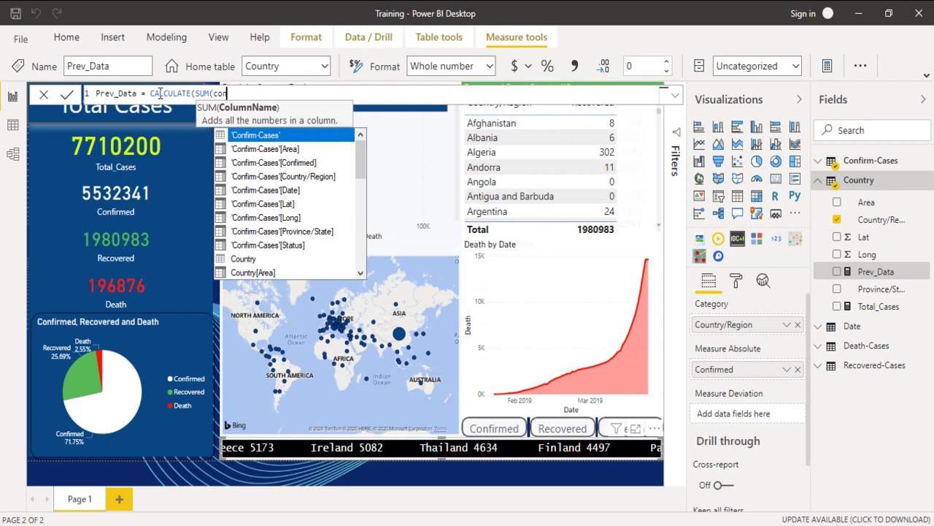
pyautogui.press('Down')
pyautogui.press('Down')
pyautogui.press('Tab')
pyautogui.write(')')
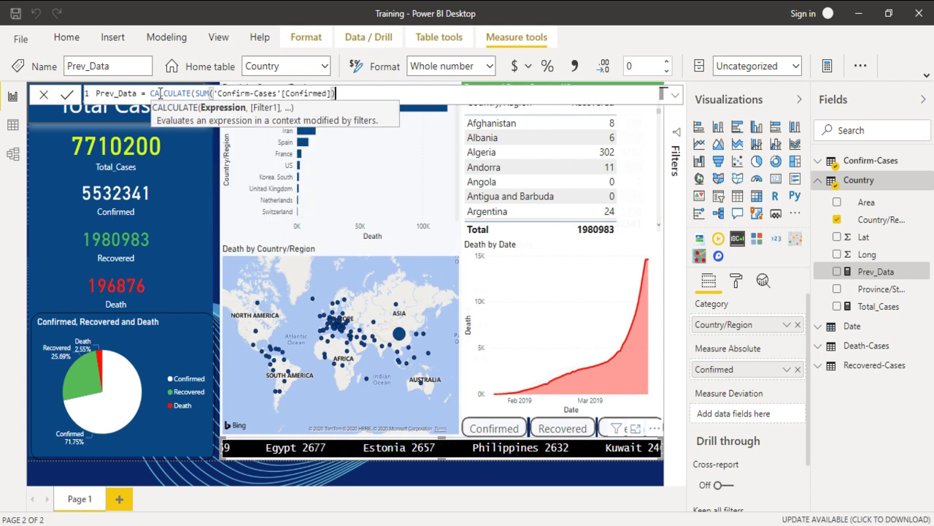
# Complete the Prev_Data formula with the filter DATEADD('Confirm-Cases'[Date],-10,DAY)
pyautogui.write(',dateadd')
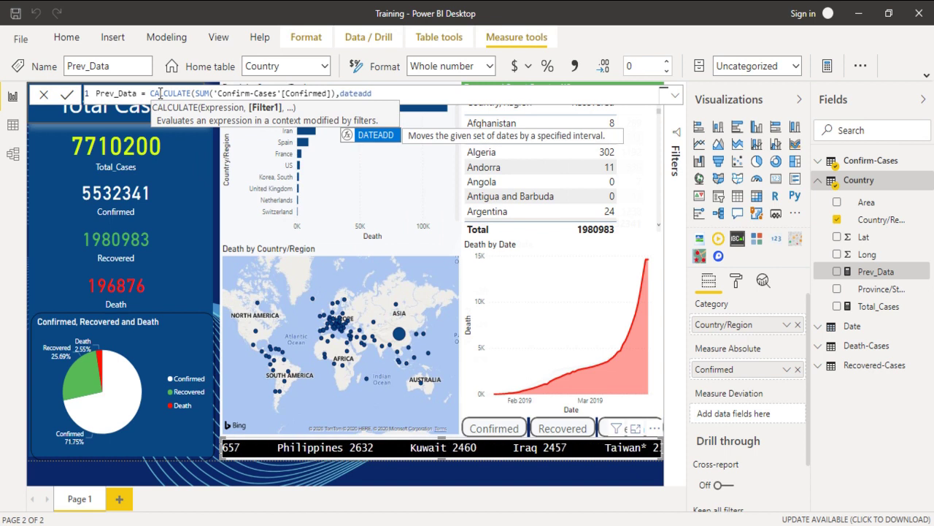
pyautogui.press('Tab')
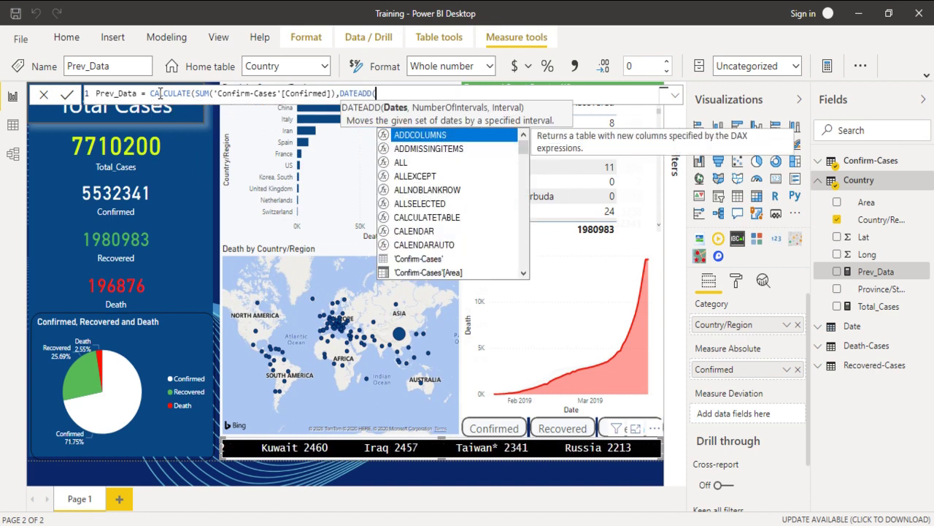
pyautogui.write('conf')
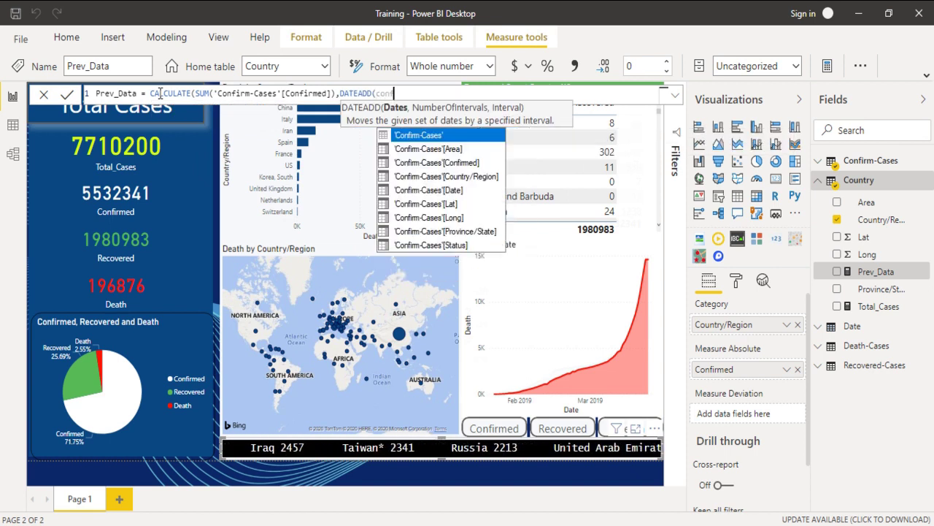
pyautogui.press('Down')
pyautogui.press('Down')
pyautogui.press('Down')
pyautogui.press('Down')
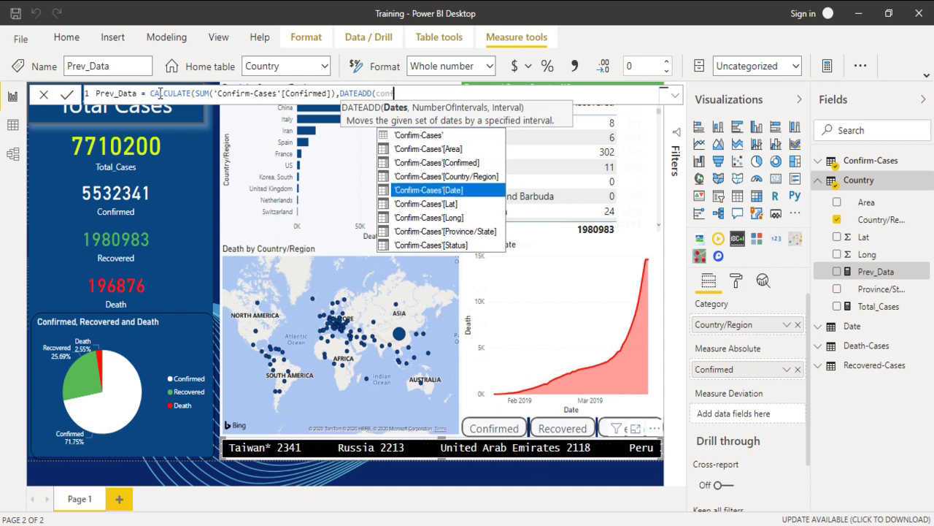
pyautogui.press('Tab')
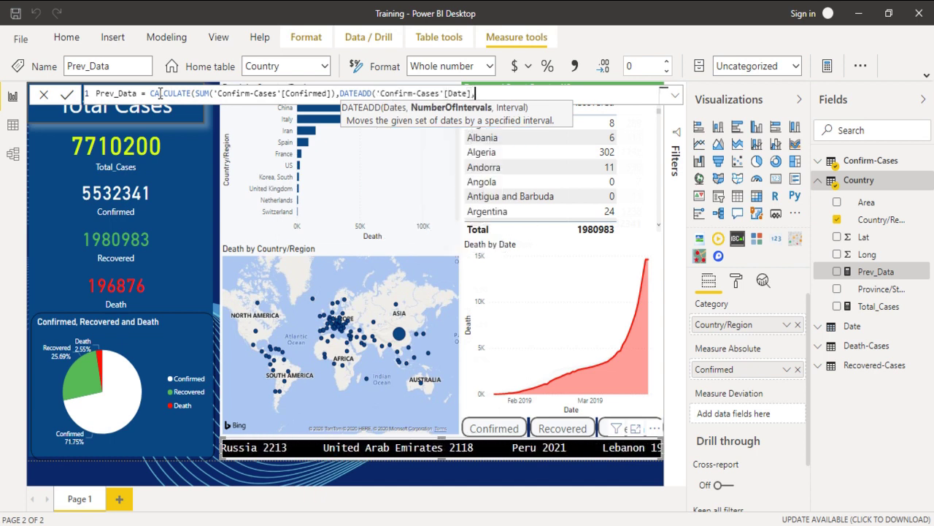
pyautogui.write('-10')
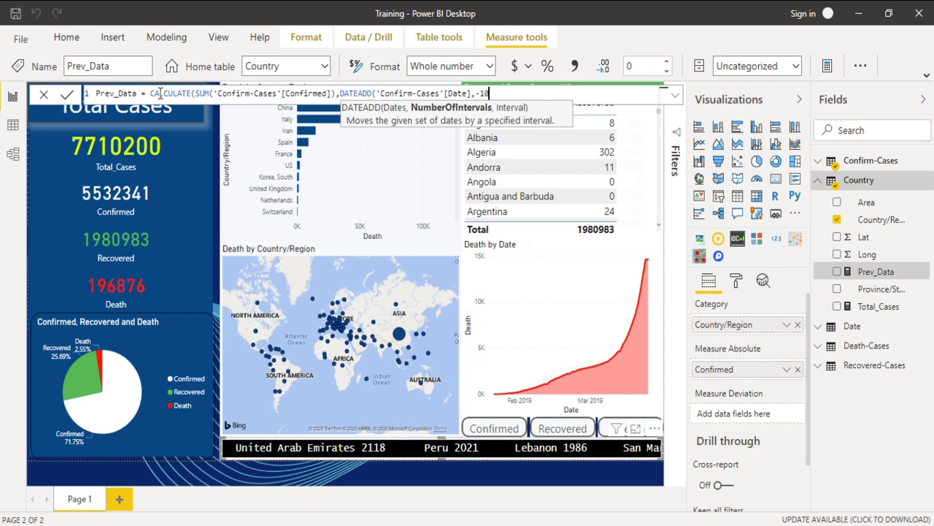
pyautogui.write(',DAY')
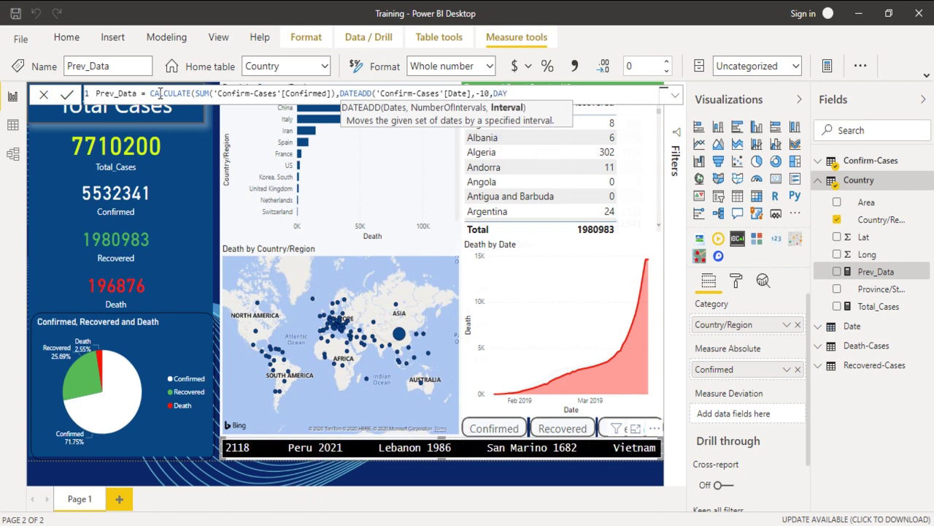
pyautogui.write('))')
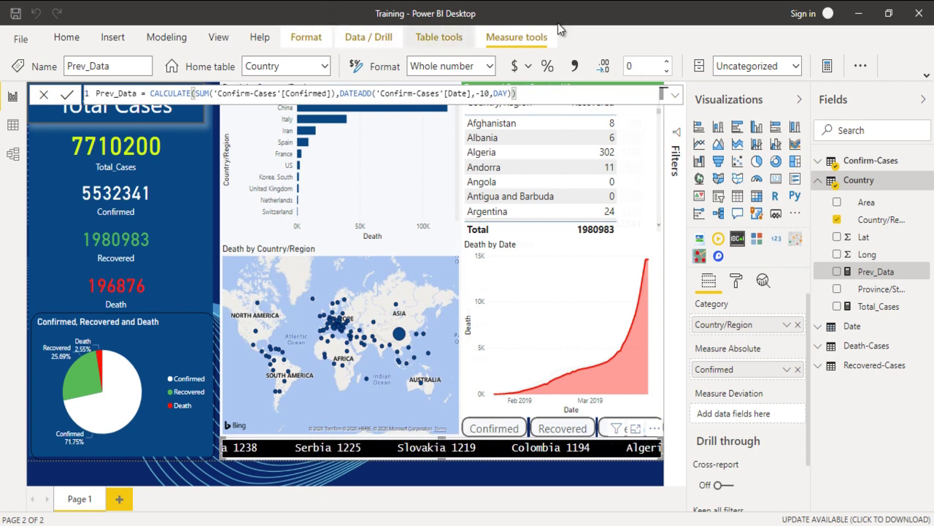
# Add another measure named Incre to the Country table, with its formula starting as SUM('Confirm-Cases'[Confirmed])
pyautogui.click(828, 67)
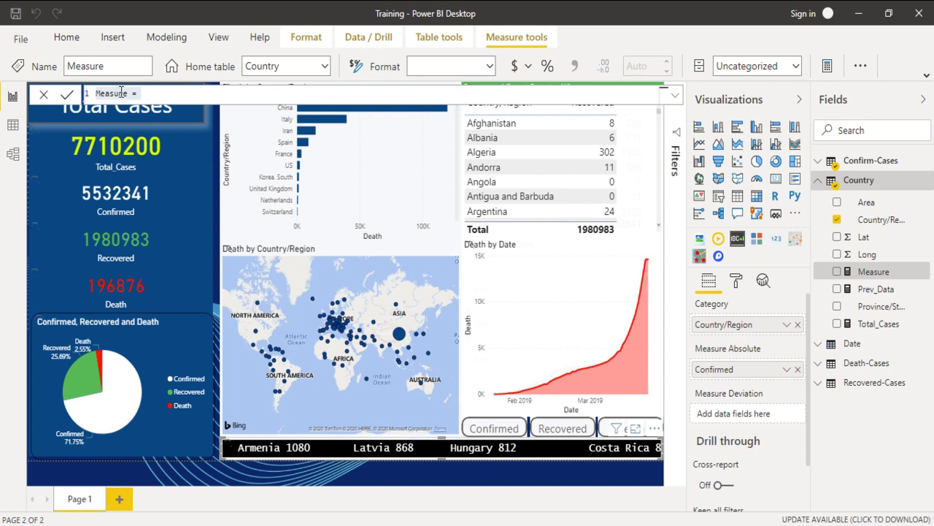
pyautogui.click(132, 93)
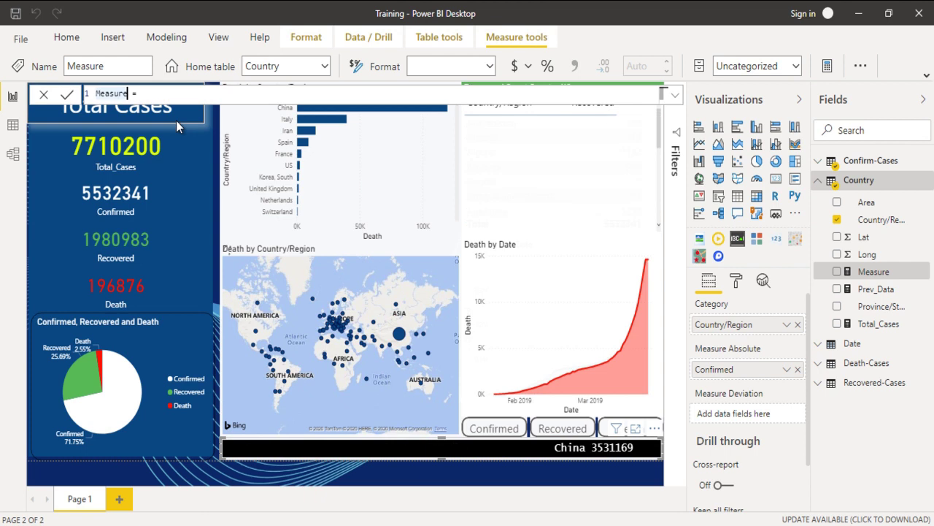
pyautogui.write('Incre')
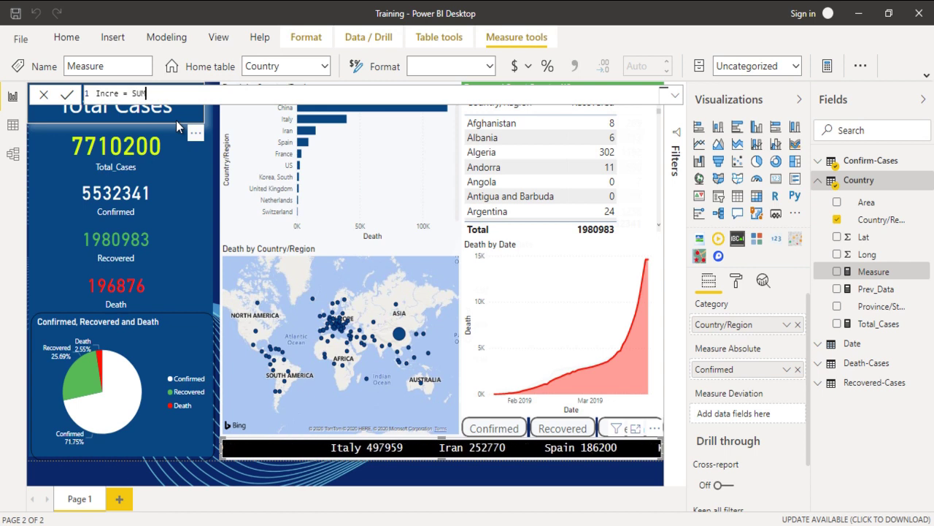
pyautogui.write('SUM ')
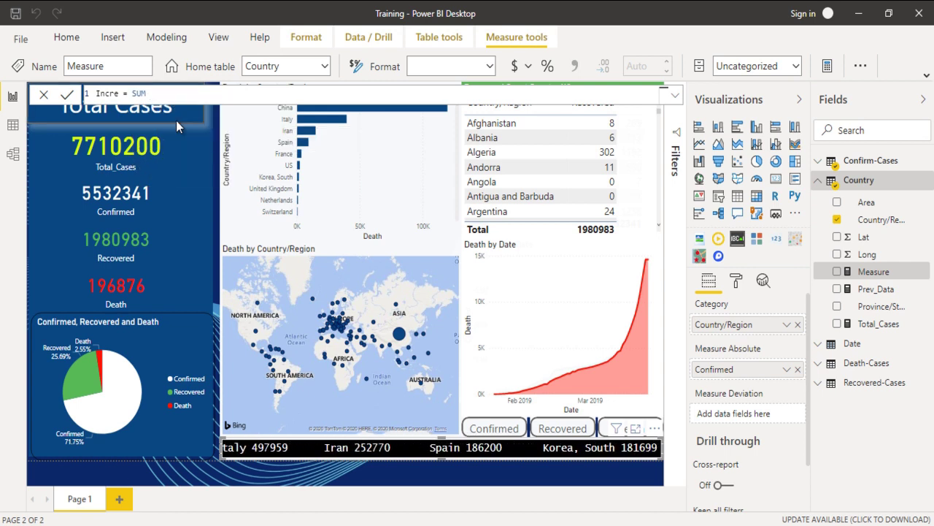
pyautogui.write('(')
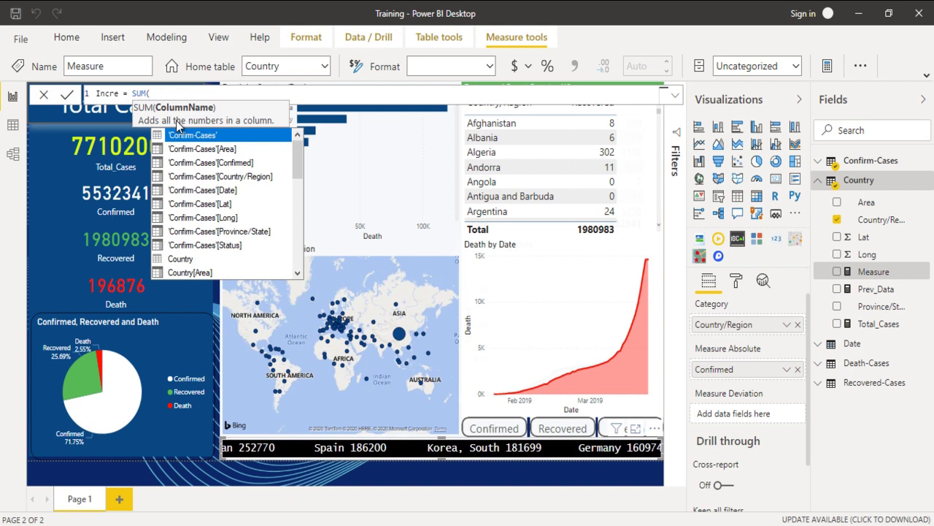
pyautogui.press('Down')
pyautogui.press('Down')
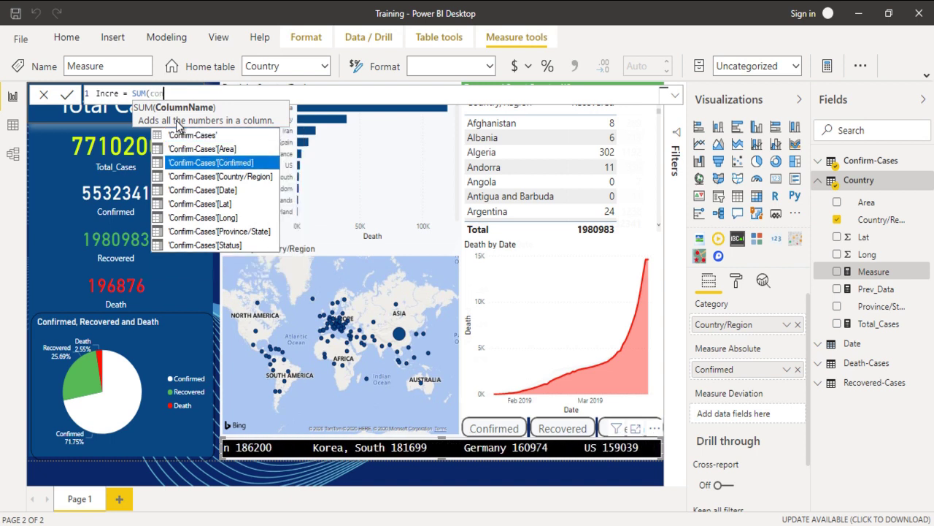
pyautogui.write('con')
pyautogui.press('Tab')
pyautogui.write(')')
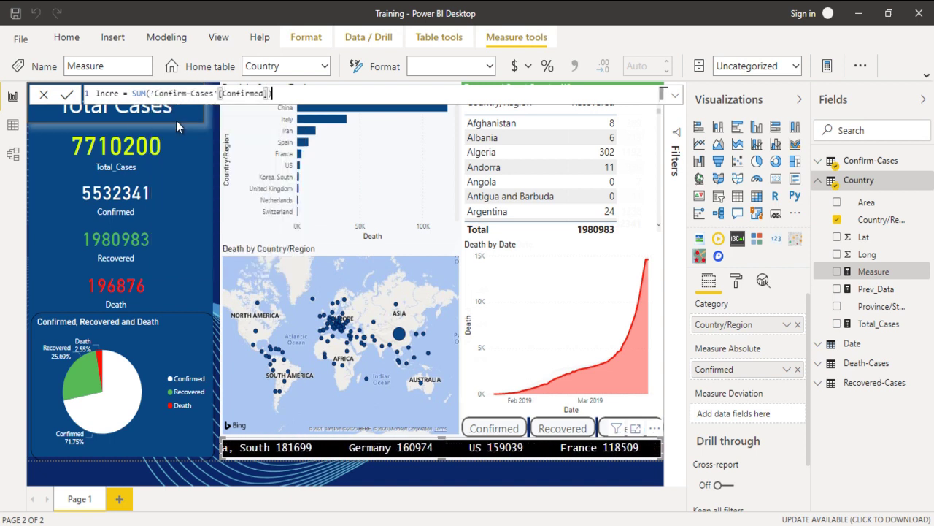
# Subtract [Prev_Data] from the sum in the Incre formula and commit the measure
pyautogui.write('-pre')
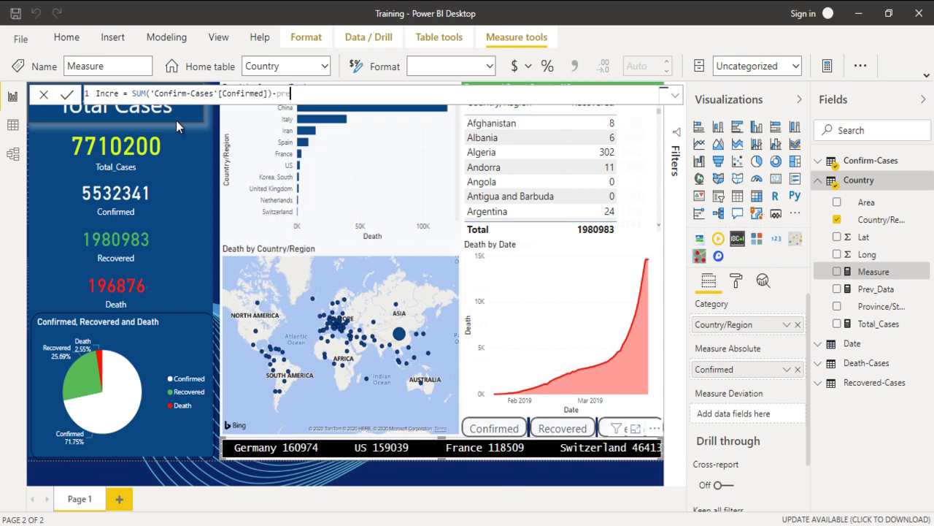
pyautogui.press('Down')
pyautogui.press('Down')
pyautogui.press('Down')
pyautogui.press('Down')
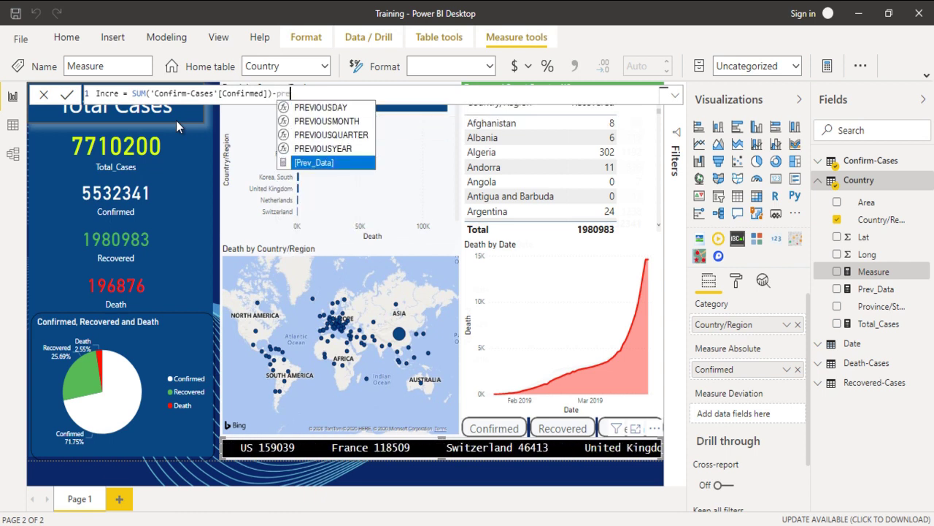
pyautogui.press('Tab')
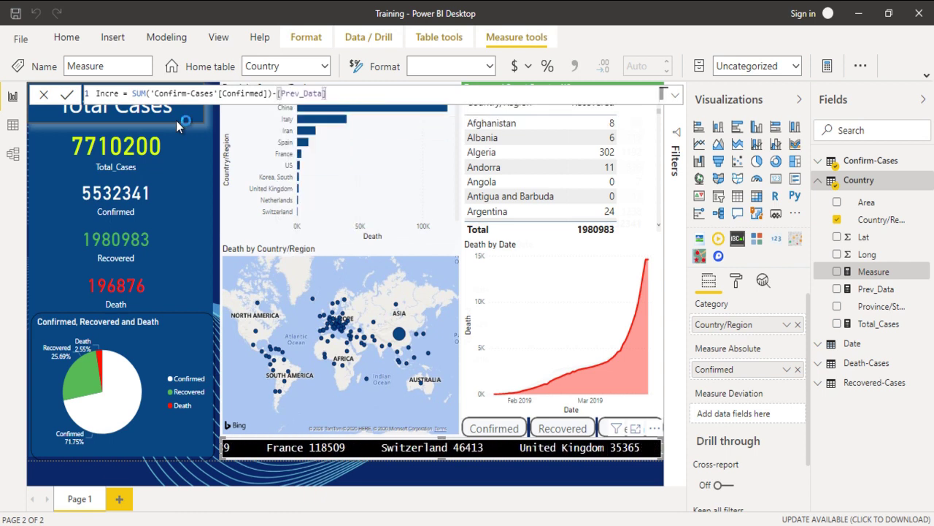
pyautogui.press('Return')
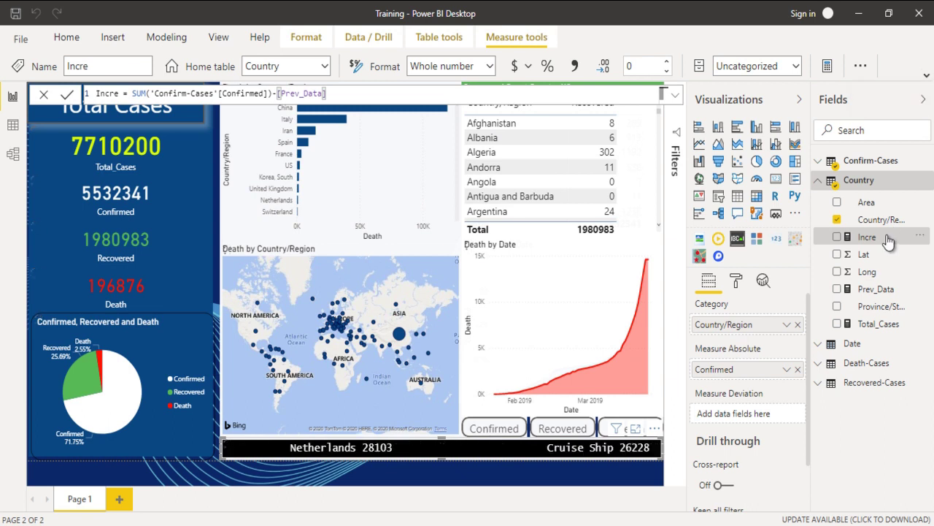
# Assign the Incre measure as the scroller's Measure Deviation and deselect the visual
pyautogui.moveTo(772, 414); pyautogui.dragTo(761, 421)
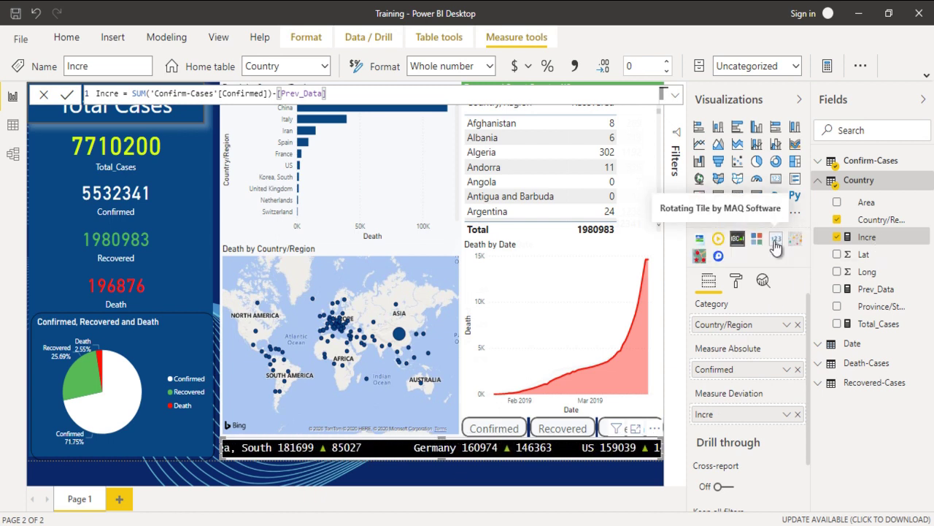
pyautogui.click(218, 274)
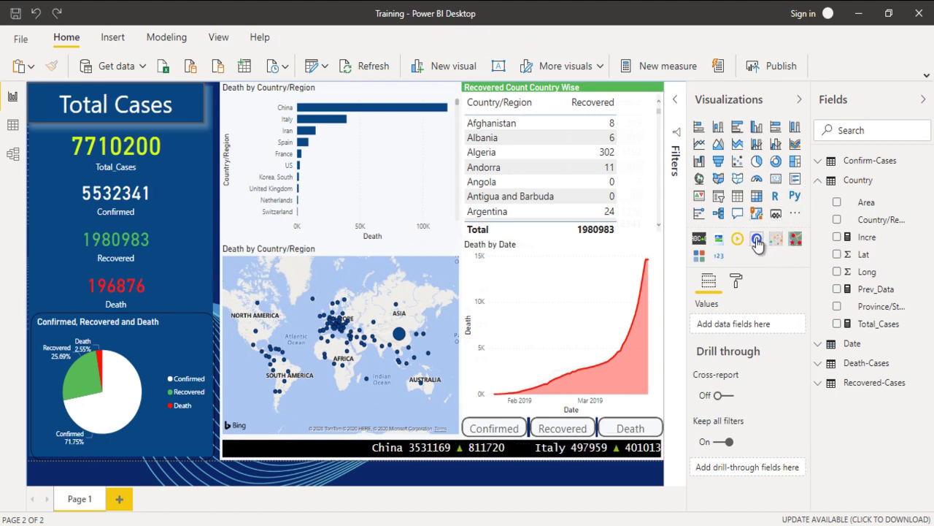
# Add a Rotating Tile visual and shrink it into the lower-right corner of the Death by Country/Region map
pyautogui.click(718, 261)
pyautogui.moveTo(168, 204); pyautogui.dragTo(427, 402)
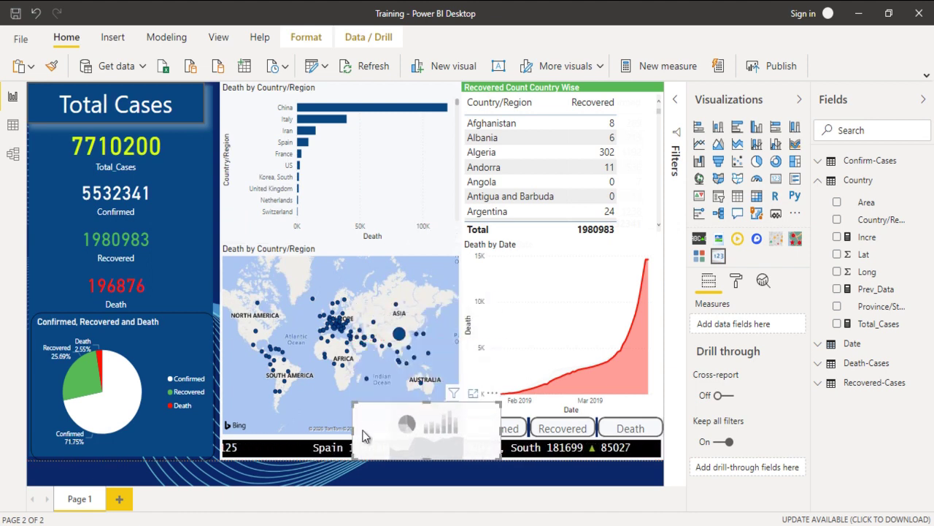
pyautogui.moveTo(354, 436); pyautogui.dragTo(430, 401)
pyautogui.moveTo(466, 432); pyautogui.dragTo(427, 404)
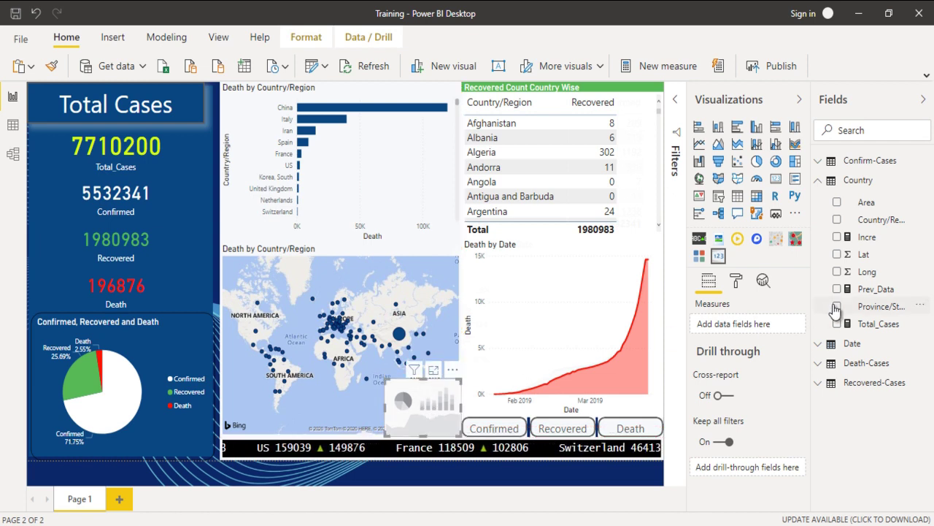
# Assign Total_Cases and Confirmed from the Confirm-Cases table as the rotating tile's first two measures
pyautogui.moveTo(884, 332); pyautogui.dragTo(754, 327)
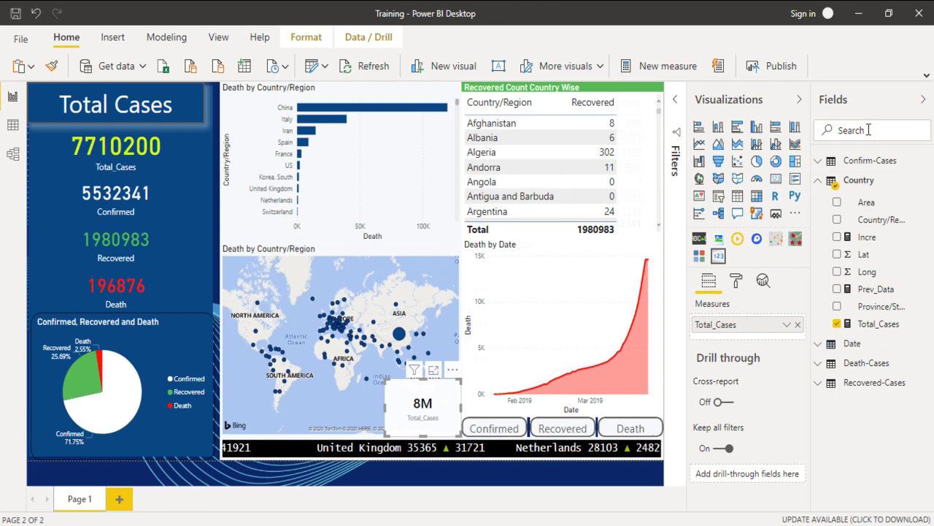
pyautogui.click(843, 129)
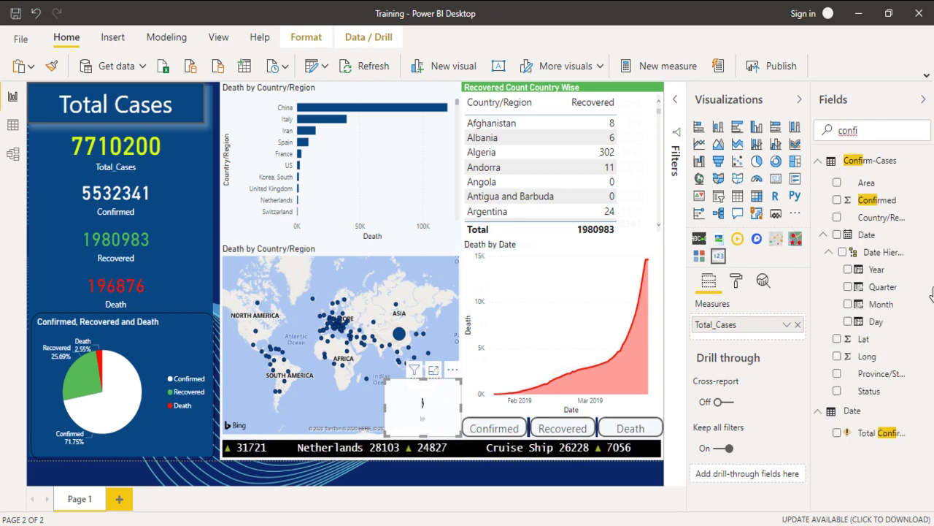
pyautogui.moveTo(723, 324); pyautogui.dragTo(755, 345)
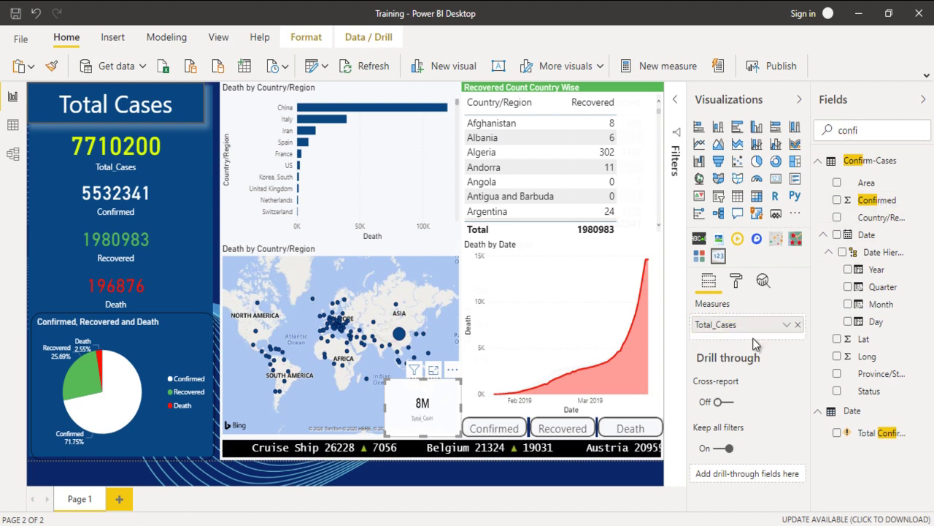
pyautogui.moveTo(876, 199); pyautogui.dragTo(756, 342)
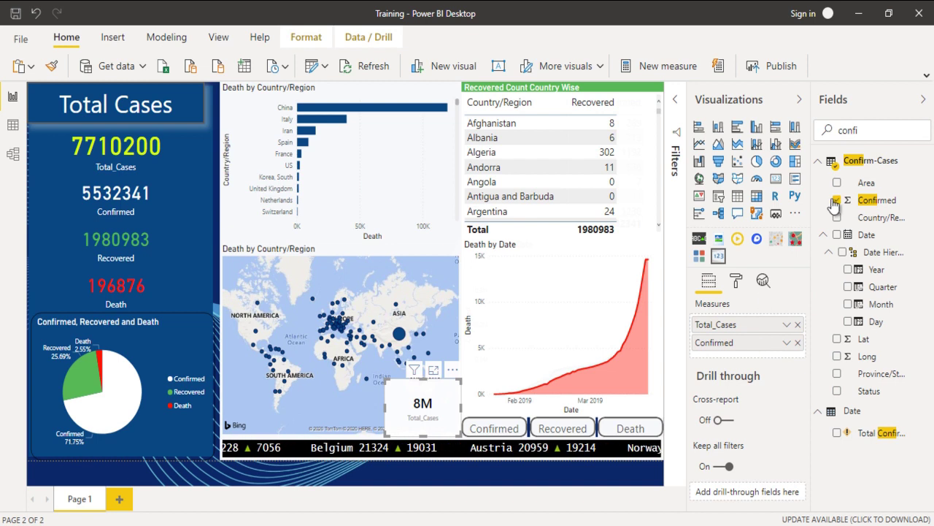
# Add Recovered from Recovered-Cases and Death from Death-Cases to the rotating tile's measures
pyautogui.doubleClick(815, 139)
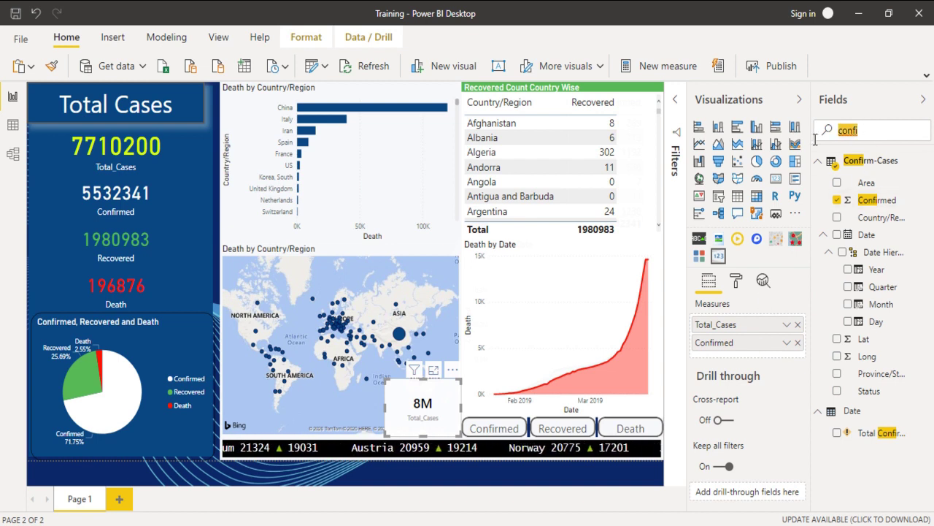
pyautogui.write('rec')
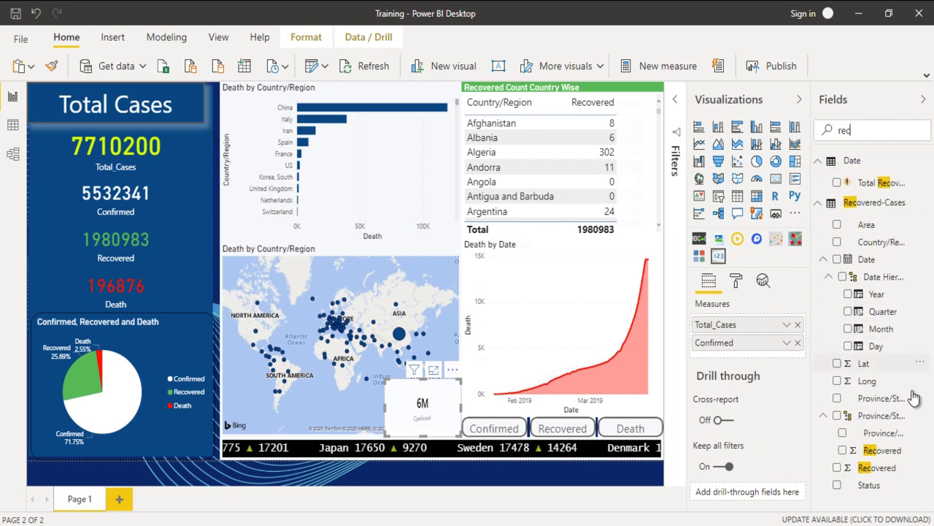
pyautogui.moveTo(846, 460); pyautogui.dragTo(758, 356)
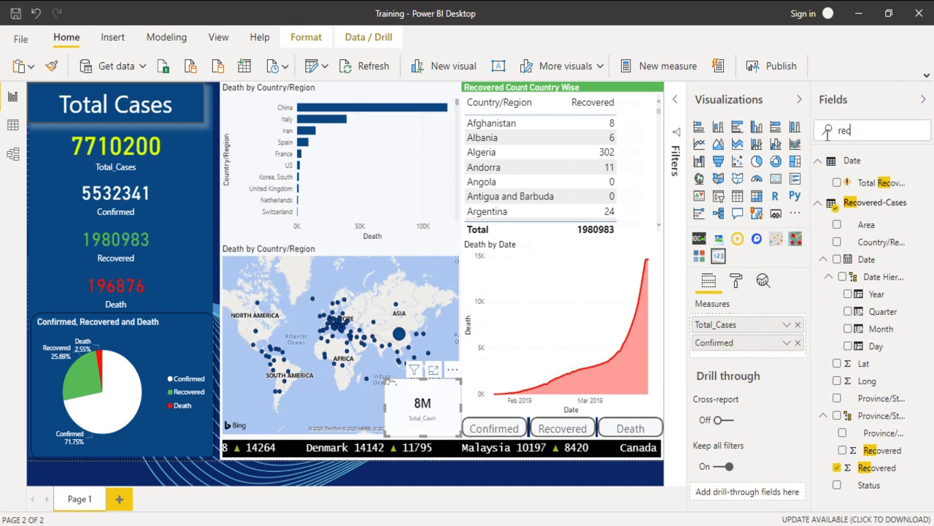
pyautogui.press('BackSpace')
pyautogui.press('BackSpace')
pyautogui.press('BackSpace')
pyautogui.write('de')
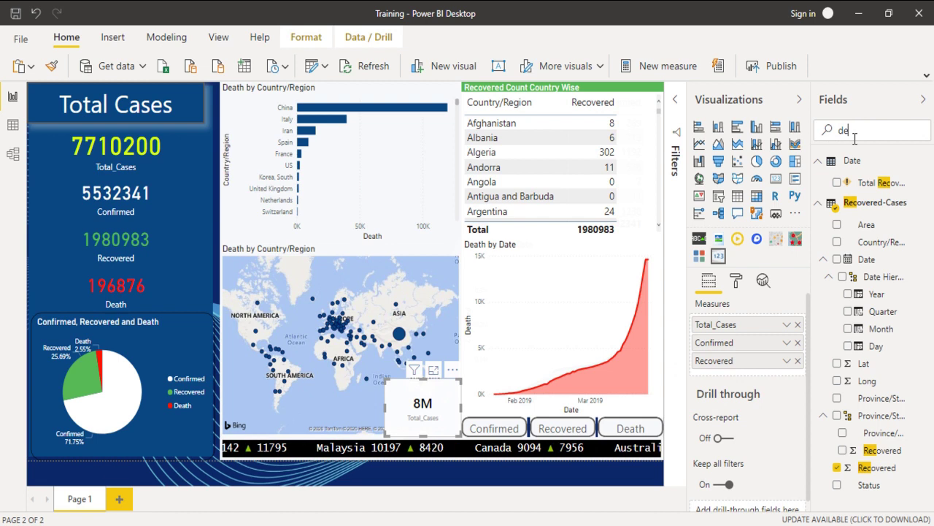
pyautogui.write('a')
pyautogui.moveTo(889, 372); pyautogui.dragTo(755, 374)
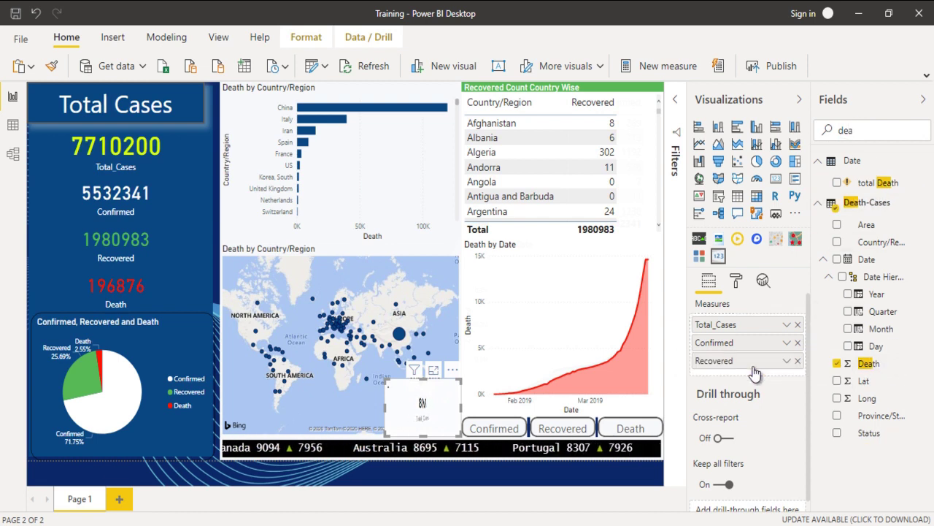
# Set the display units in the rotating tile's label settings to None
pyautogui.click(739, 281)
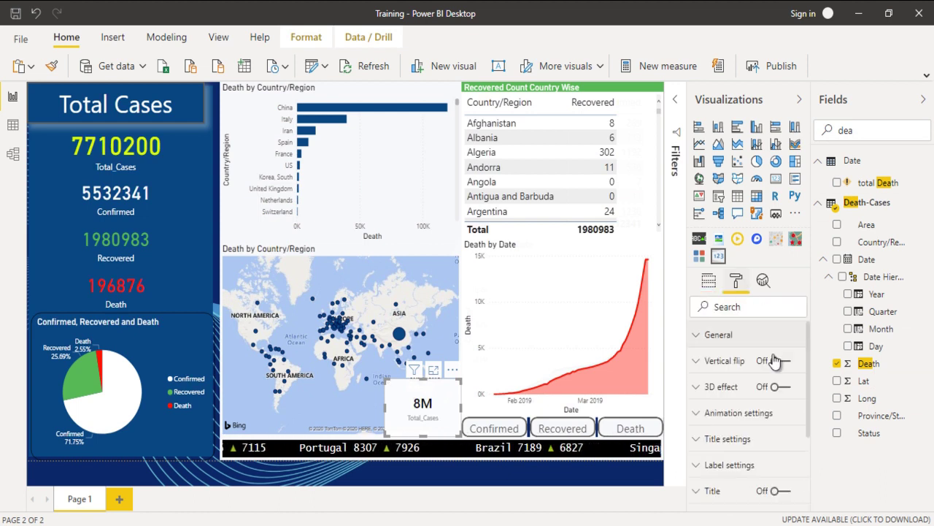
pyautogui.click(724, 469)
pyautogui.scroll(-4, 730, 471)
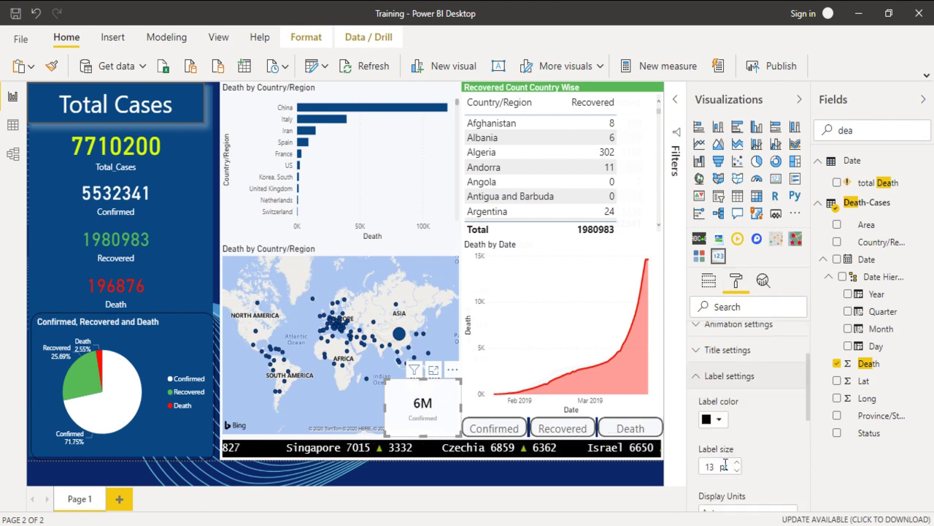
pyautogui.click(752, 460)
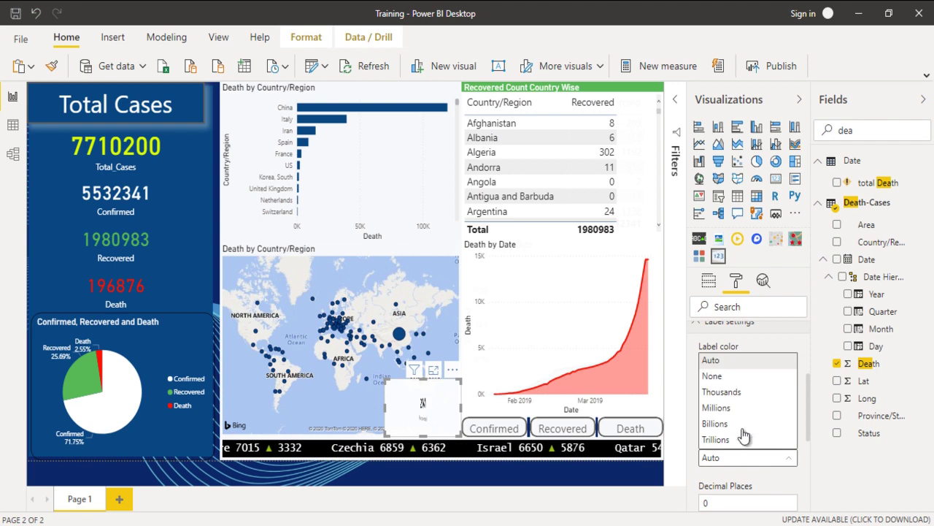
pyautogui.click(725, 377)
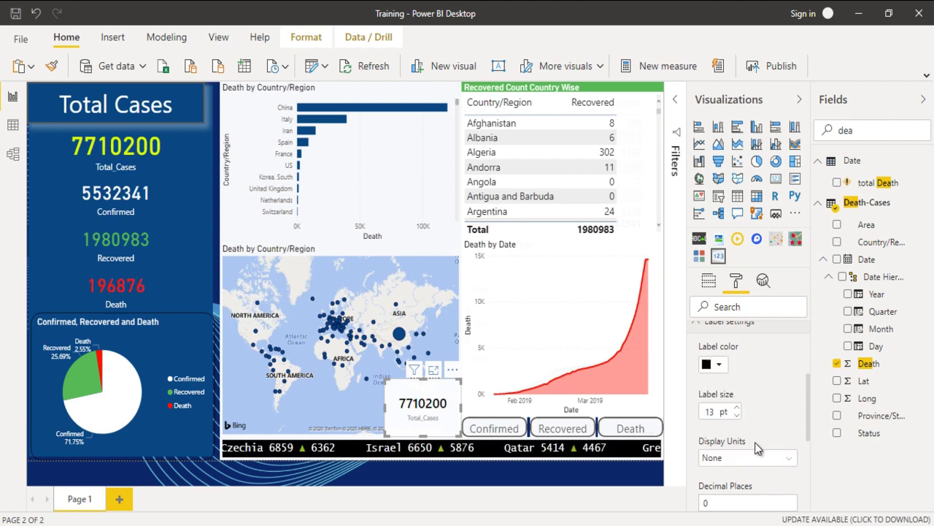
# Try white for the tile's label color, settle on a dark grey, and turn on Vertical flip
pyautogui.click(719, 365)
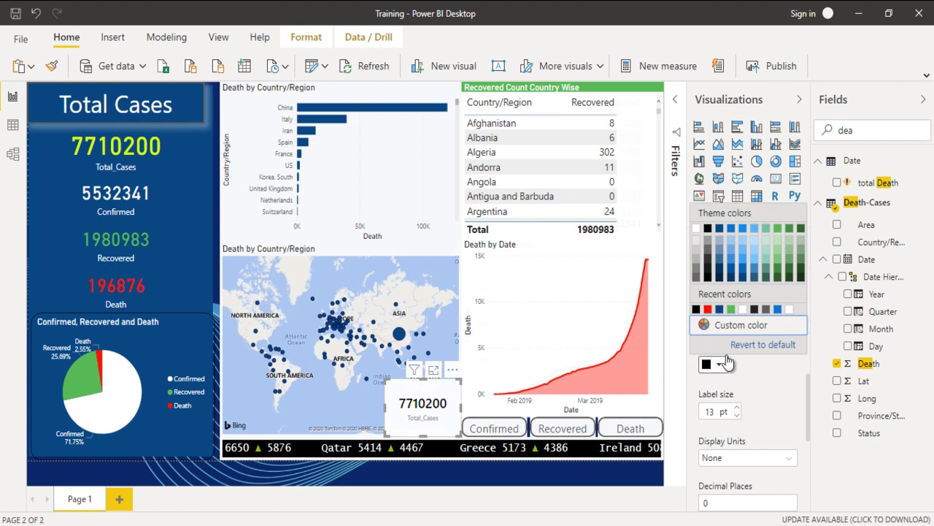
pyautogui.click(745, 311)
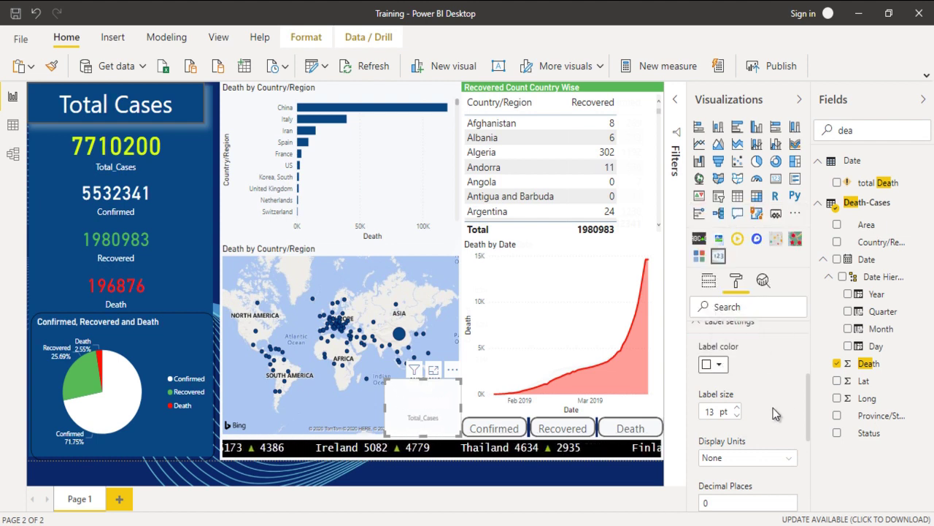
pyautogui.click(719, 365)
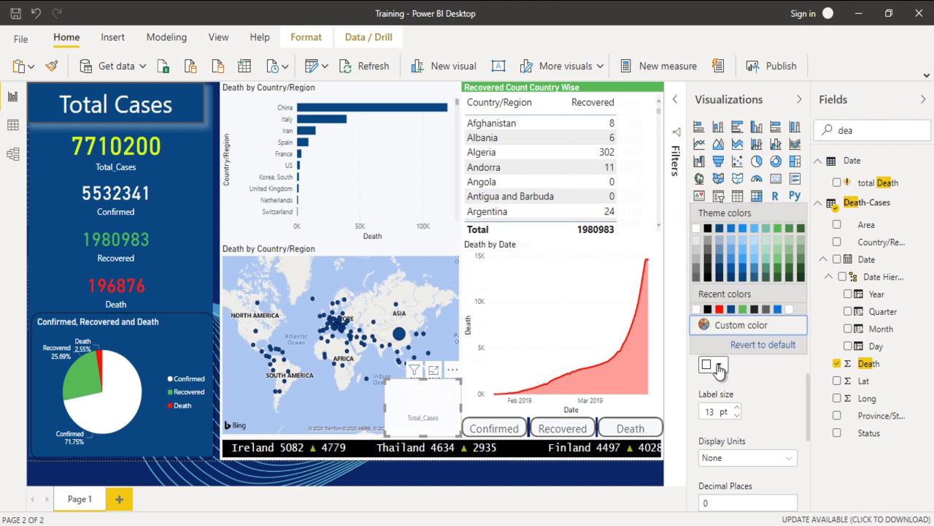
pyautogui.click(755, 309)
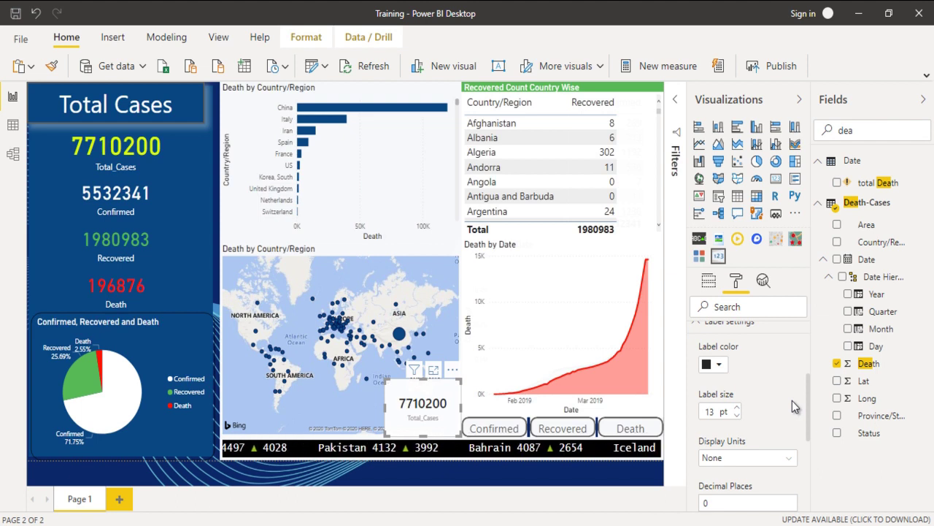
pyautogui.scroll(5, 792, 400)
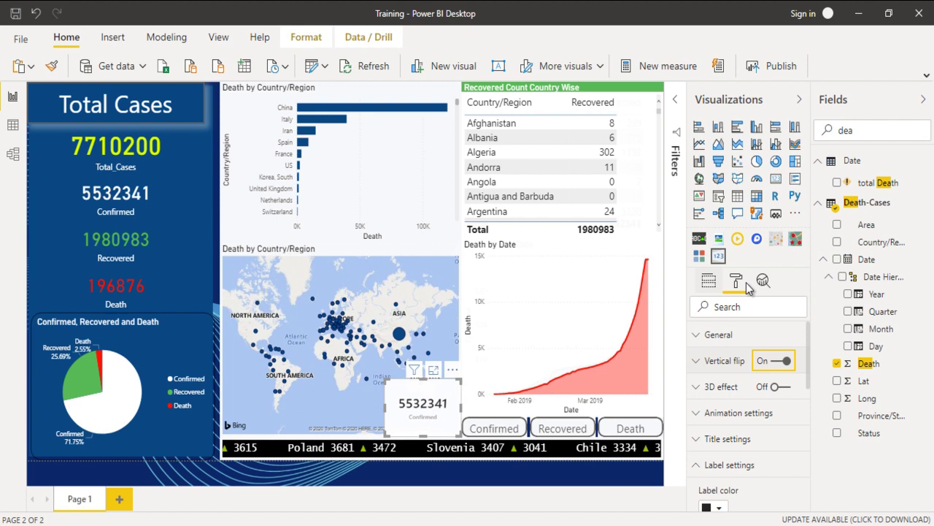
pyautogui.click(708, 280)
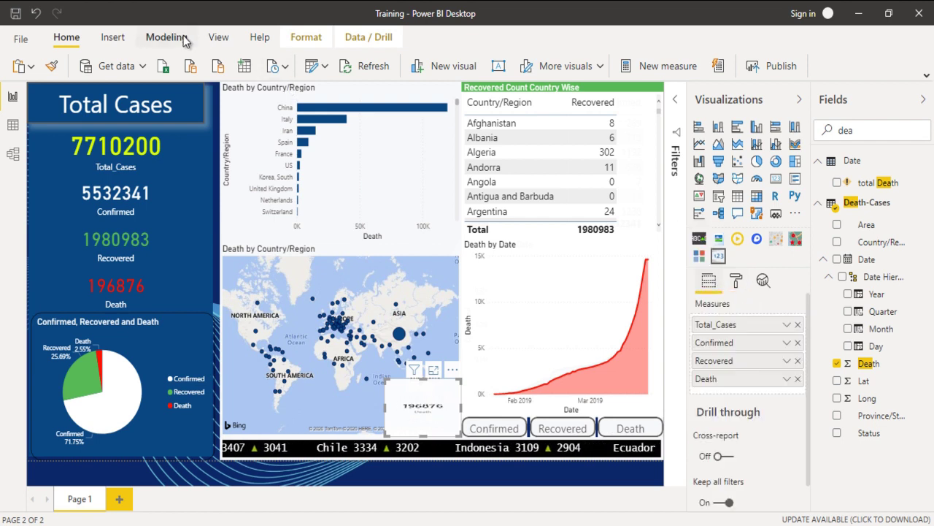
# Show the report's bookmarks and the layer-order list of the page's visuals side by side
pyautogui.click(217, 34)
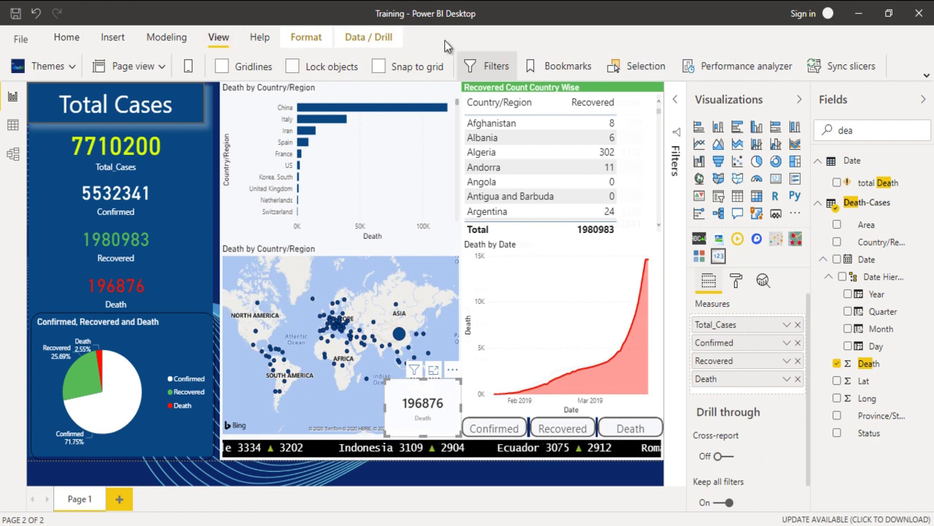
pyautogui.click(569, 66)
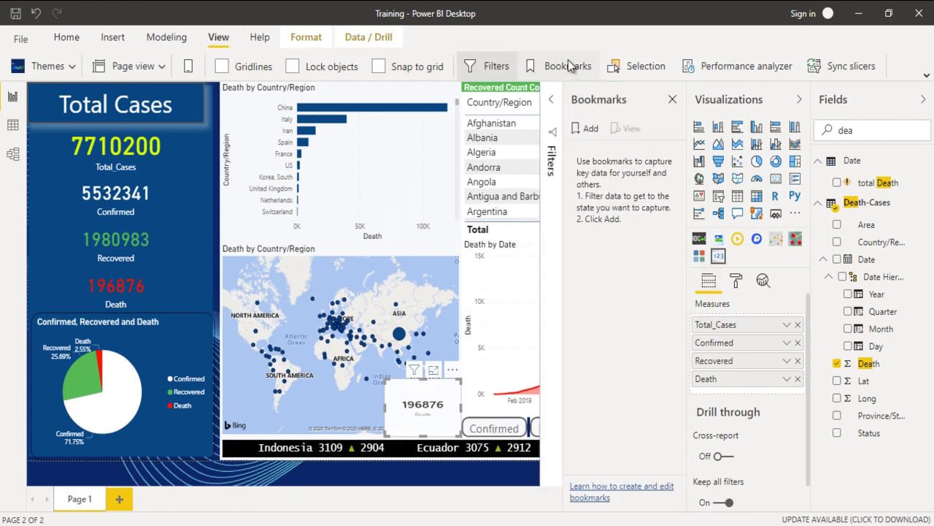
pyautogui.click(627, 67)
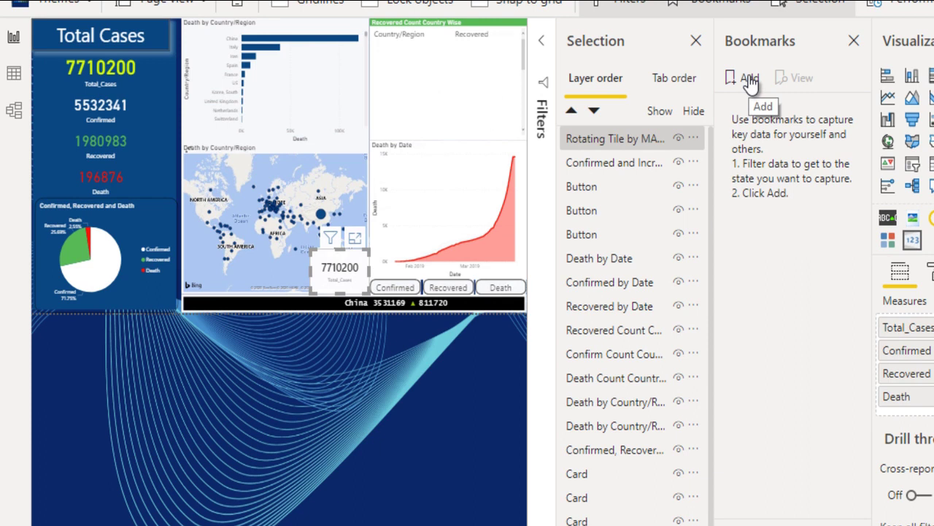
# Add a bookmark of the current page view and rename it Confirm
pyautogui.click(750, 81)
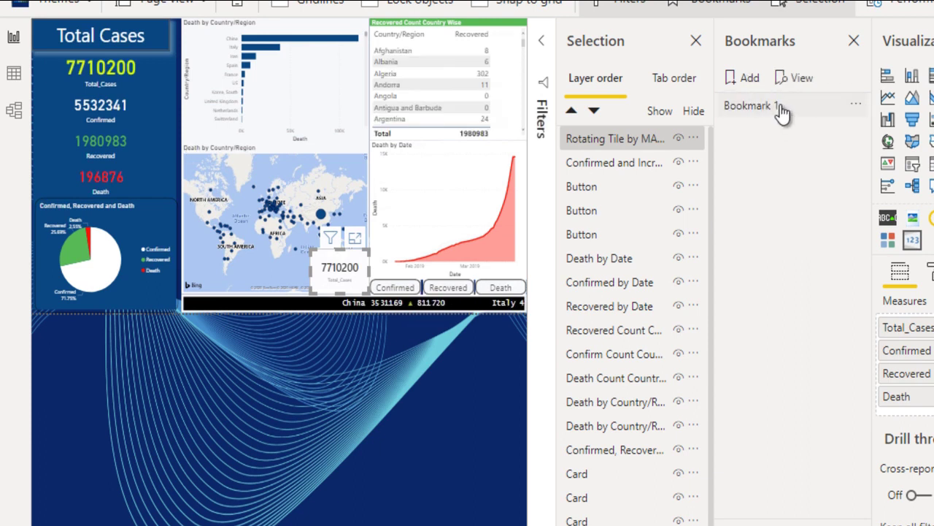
pyautogui.doubleClick(781, 111)
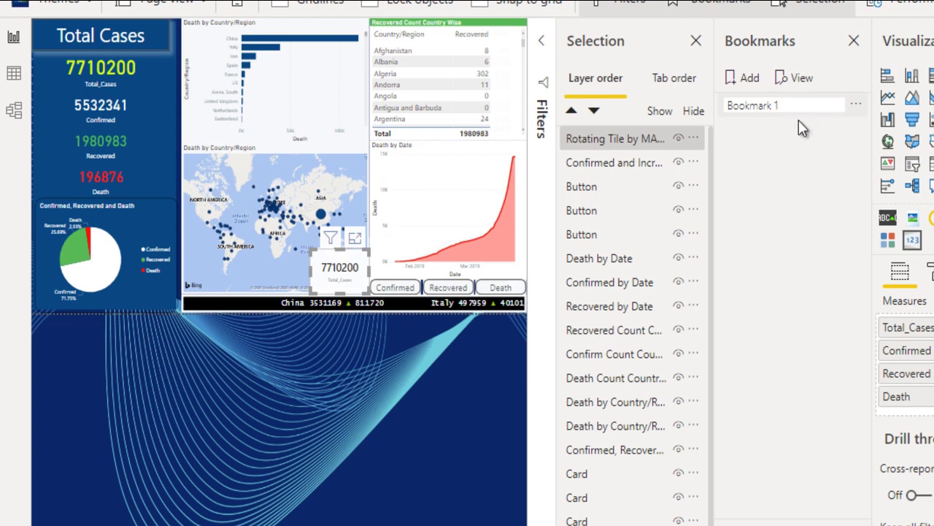
pyautogui.doubleClick(794, 109)
pyautogui.write('Confirm')
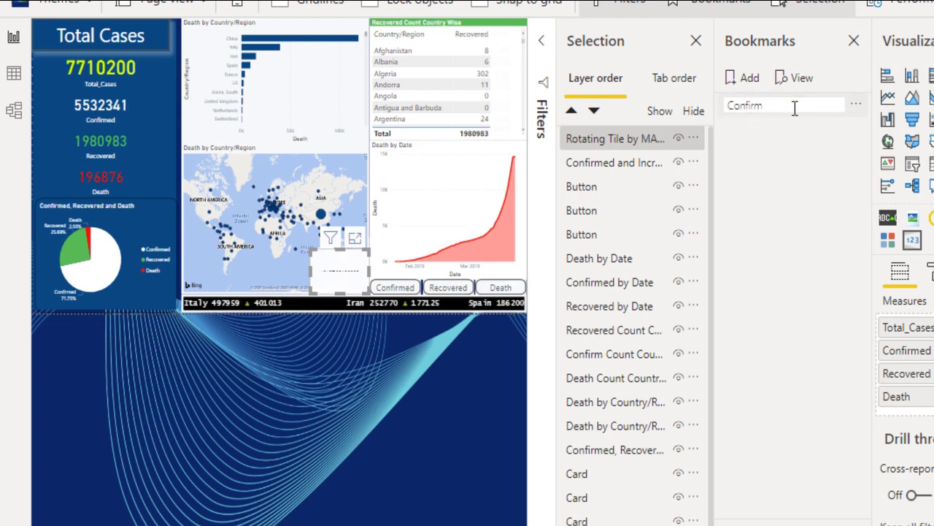
pyautogui.press('Return')
# Add a second bookmark and rename it Recovered
pyautogui.click(741, 79)
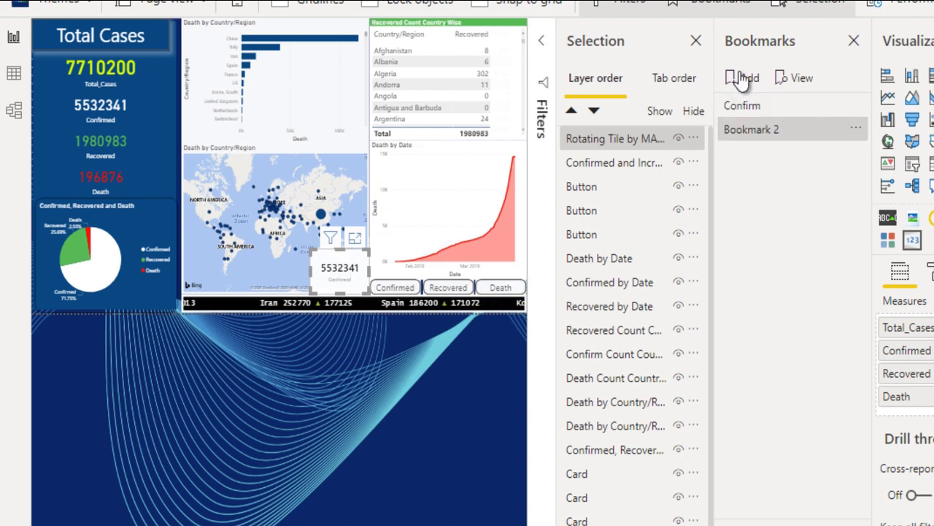
pyautogui.doubleClick(756, 135)
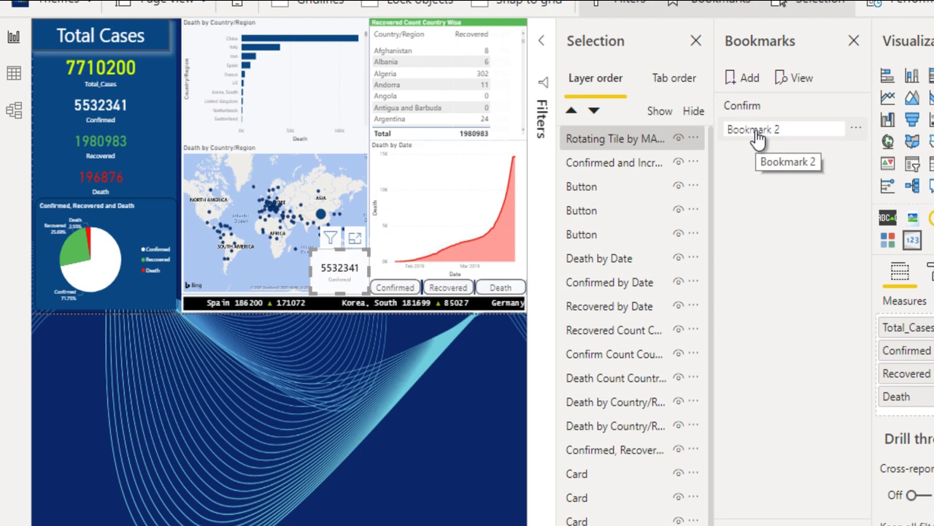
pyautogui.write('Recovere')
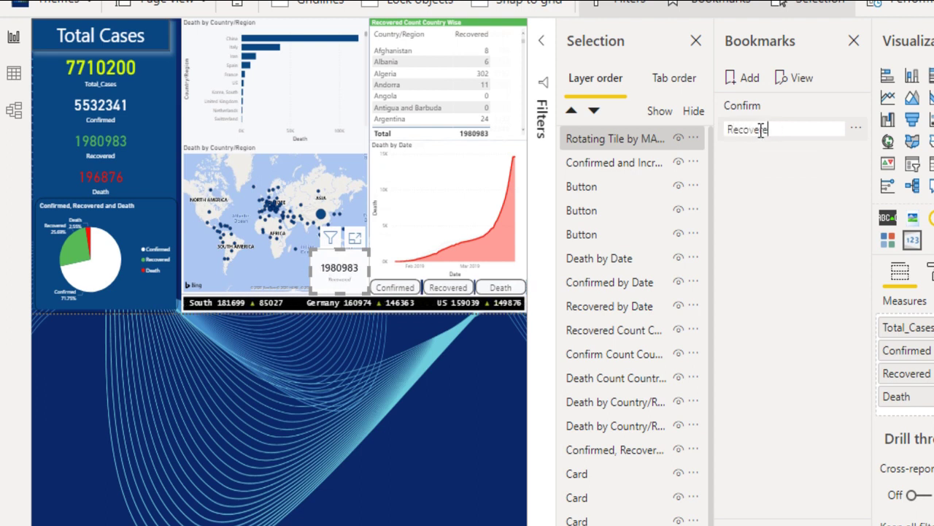
pyautogui.press('Return')
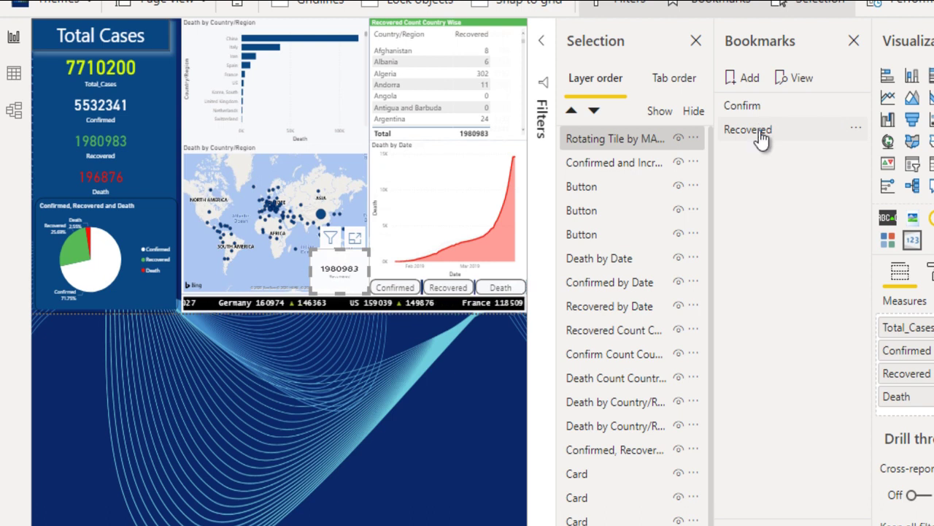
# Add a third bookmark, rename it Death, and select it
pyautogui.click(760, 131)
pyautogui.click(746, 81)
pyautogui.doubleClick(759, 155)
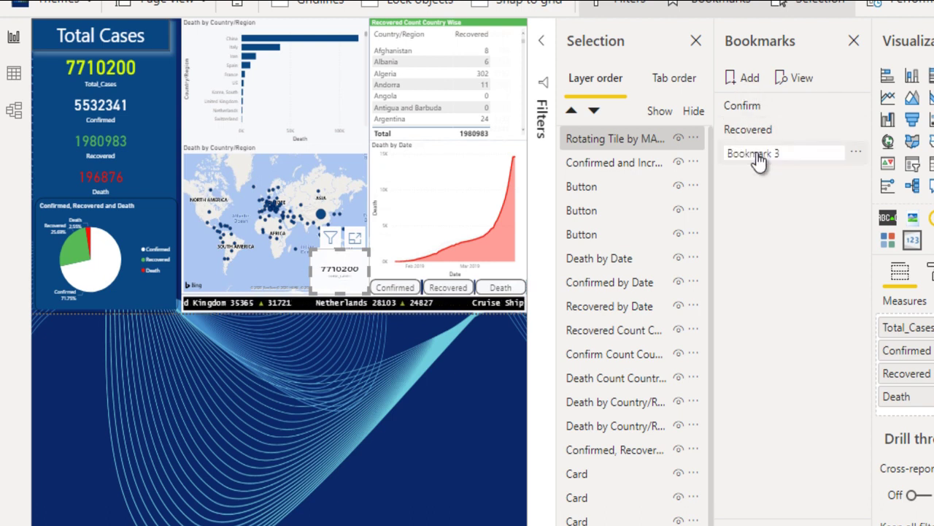
pyautogui.hotkey('ctrl', 'a')
pyautogui.write('D')
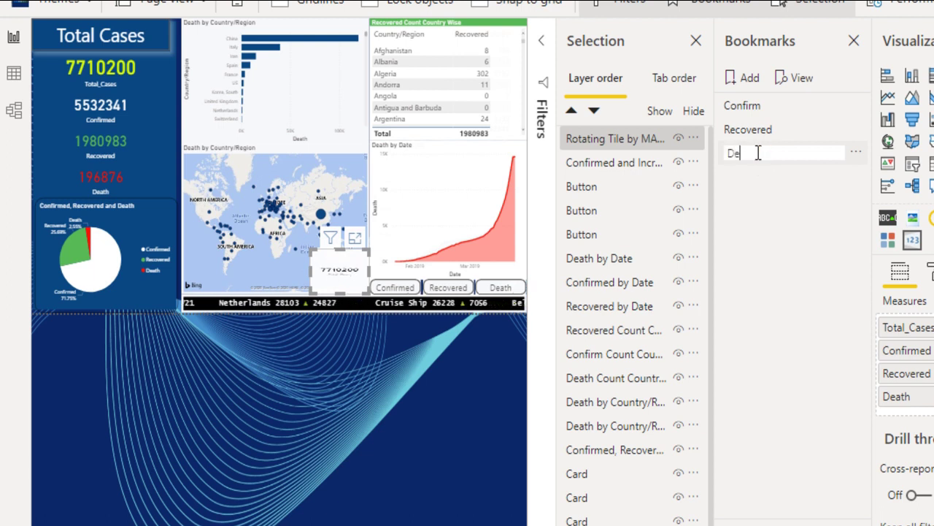
pyautogui.press('Return')
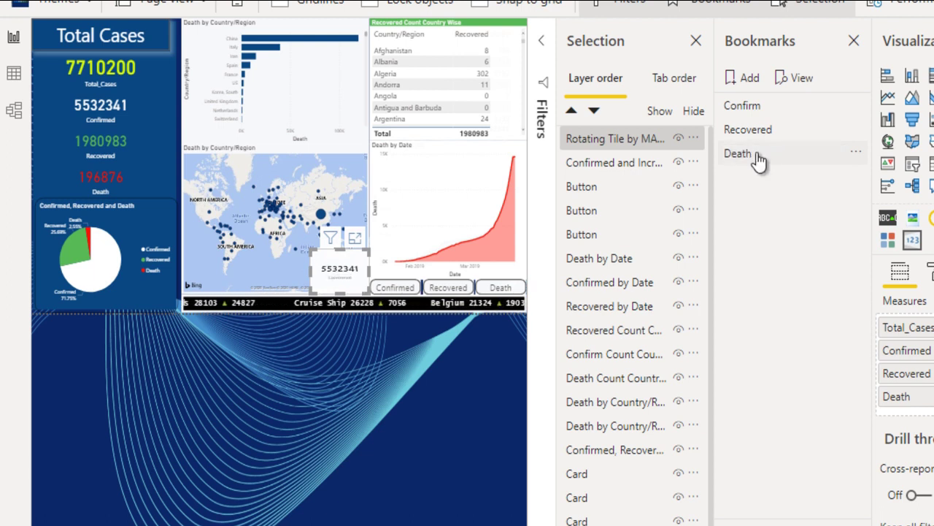
pyautogui.click(758, 155)
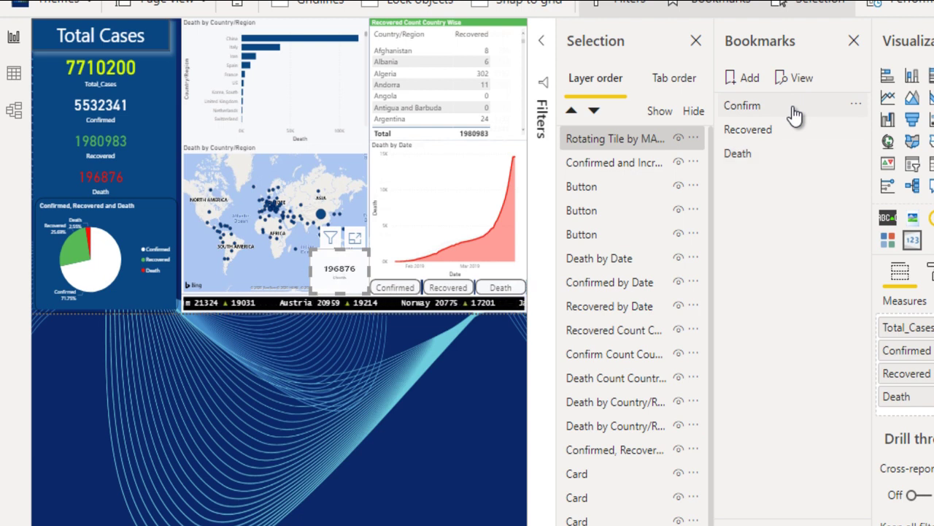
# Apply the Confirm bookmark and hide the Recovered Count and Death Count country-wise tables
pyautogui.click(796, 111)
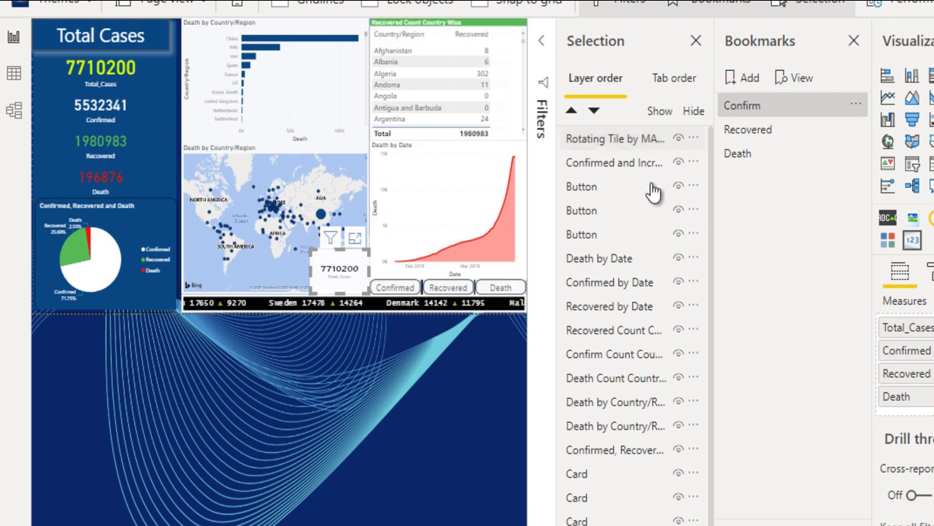
pyautogui.click(767, 106)
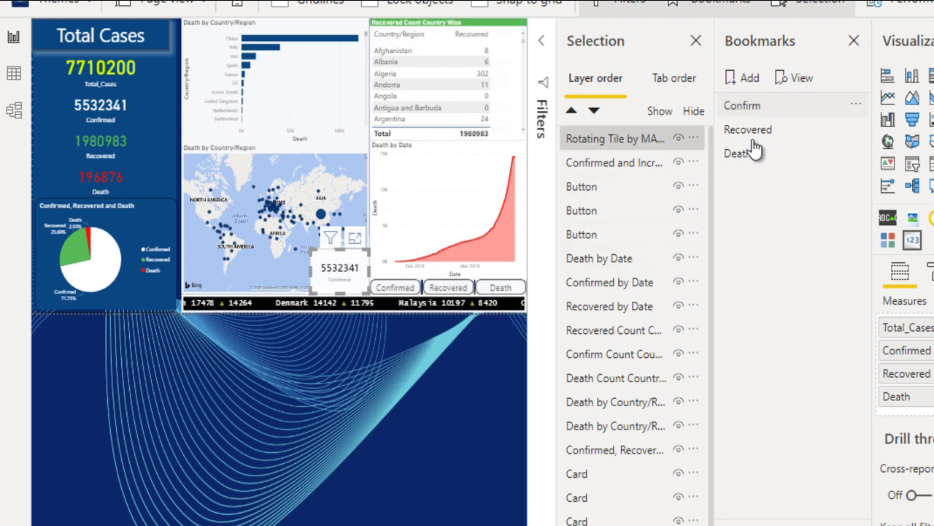
pyautogui.click(679, 330)
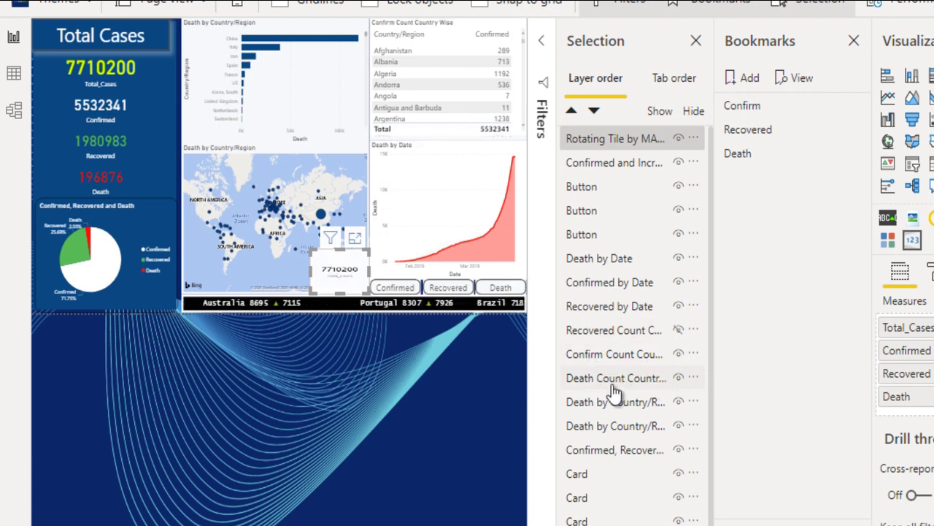
pyautogui.click(679, 378)
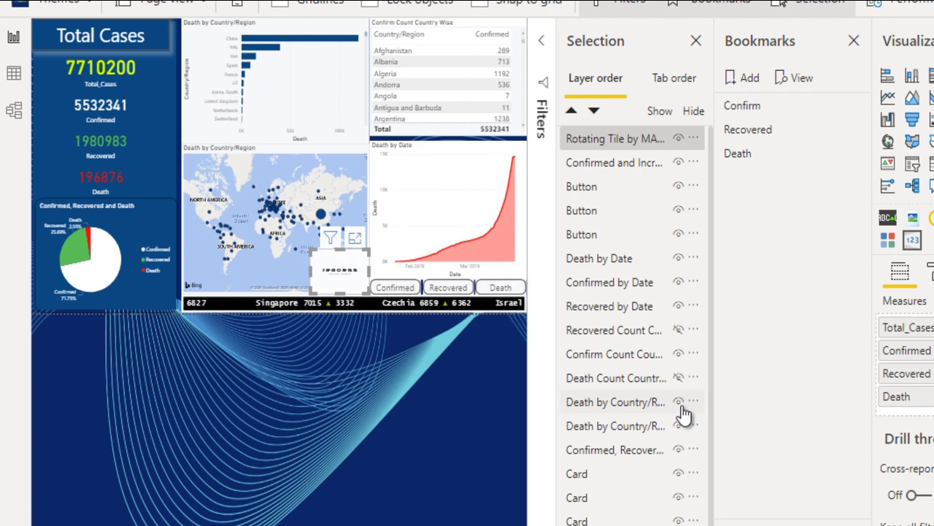
pyautogui.click(678, 402)
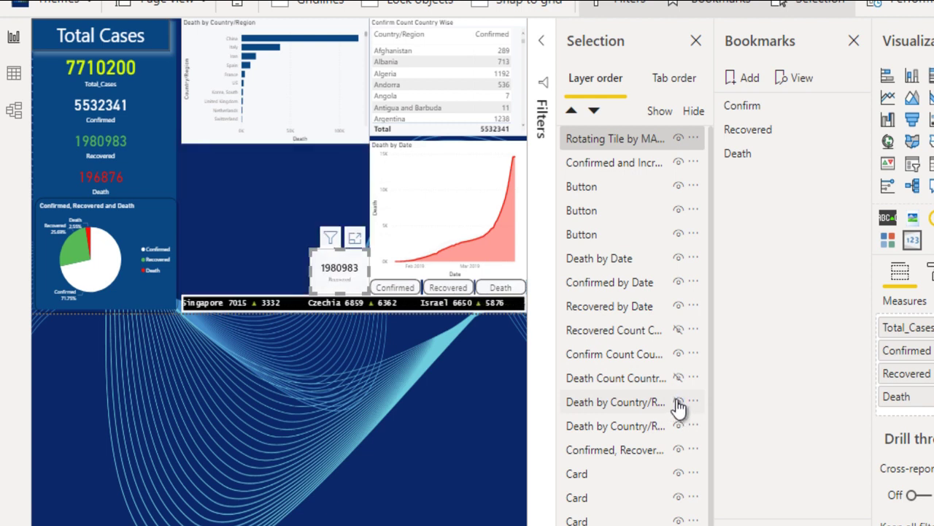
pyautogui.click(678, 402)
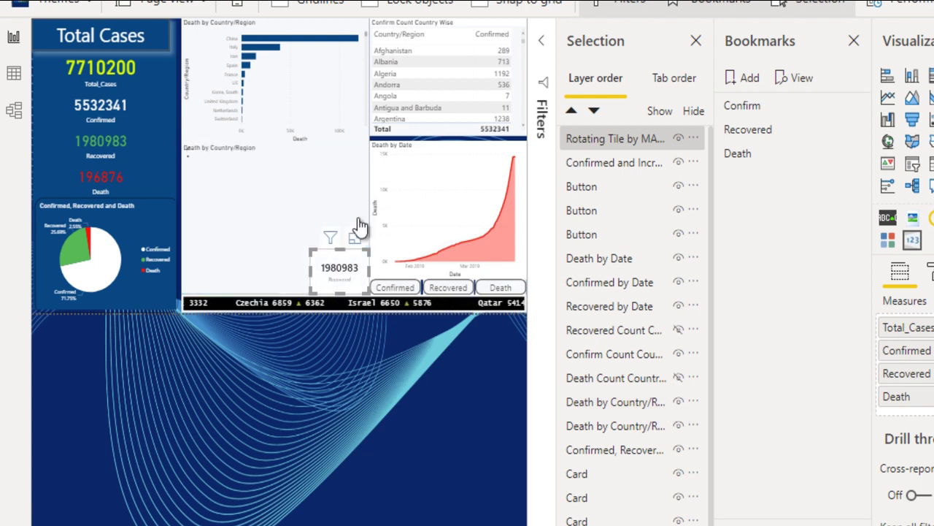
pyautogui.click(679, 377)
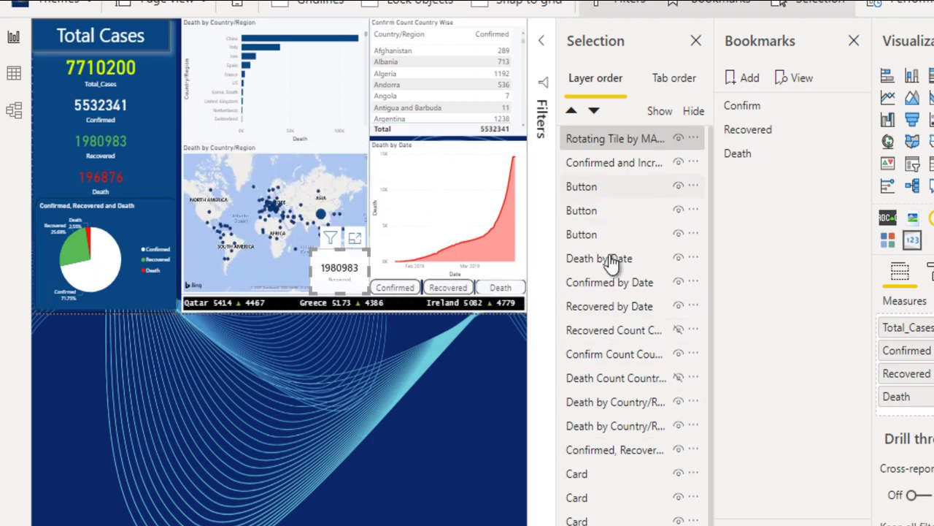
# Hide the Death by Date and Recovered by Date charts and update the Confirm bookmark with this view
pyautogui.click(678, 260)
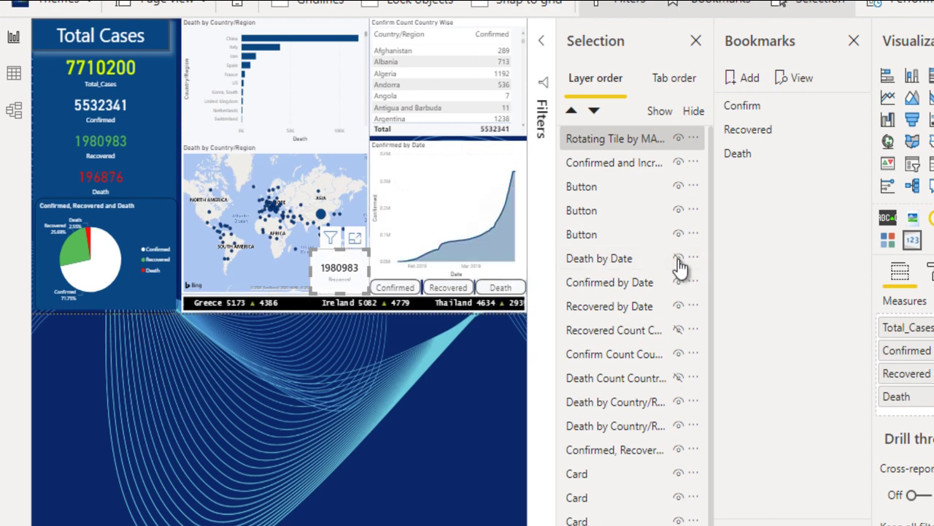
pyautogui.click(678, 308)
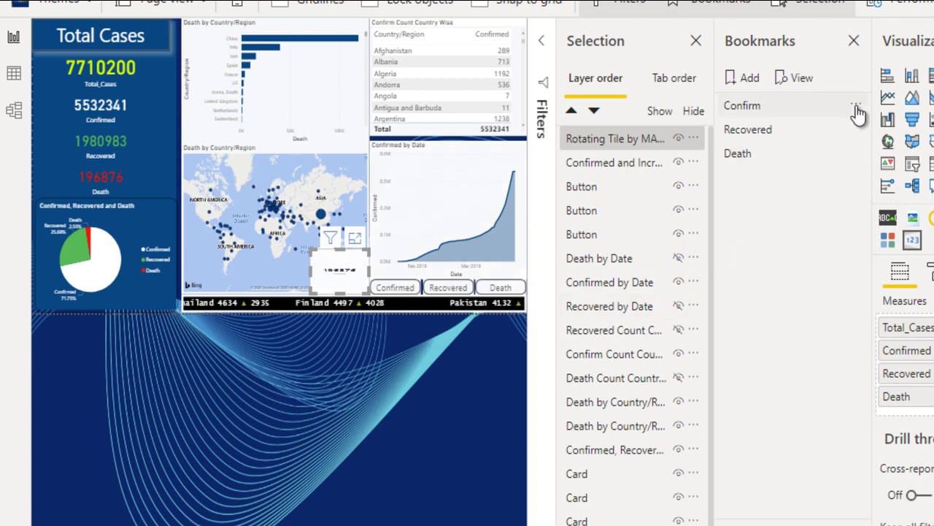
pyautogui.click(857, 108)
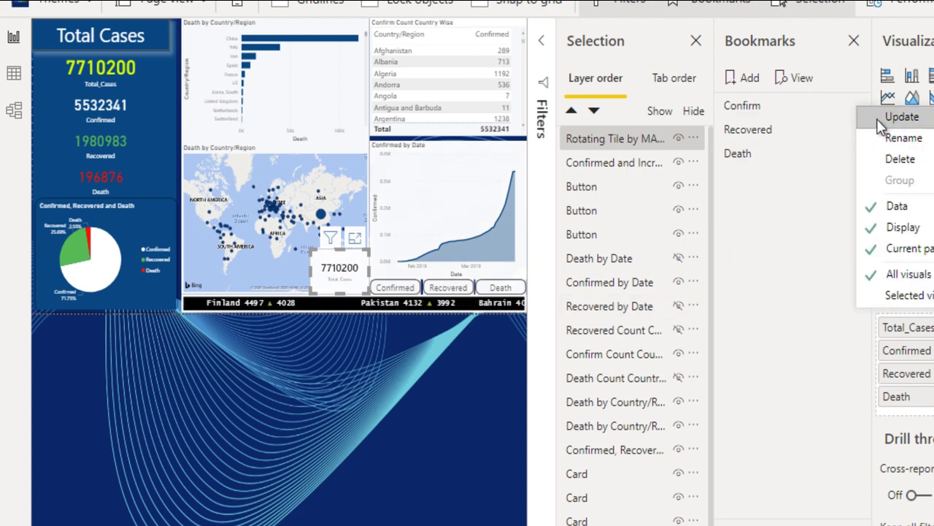
pyautogui.click(876, 117)
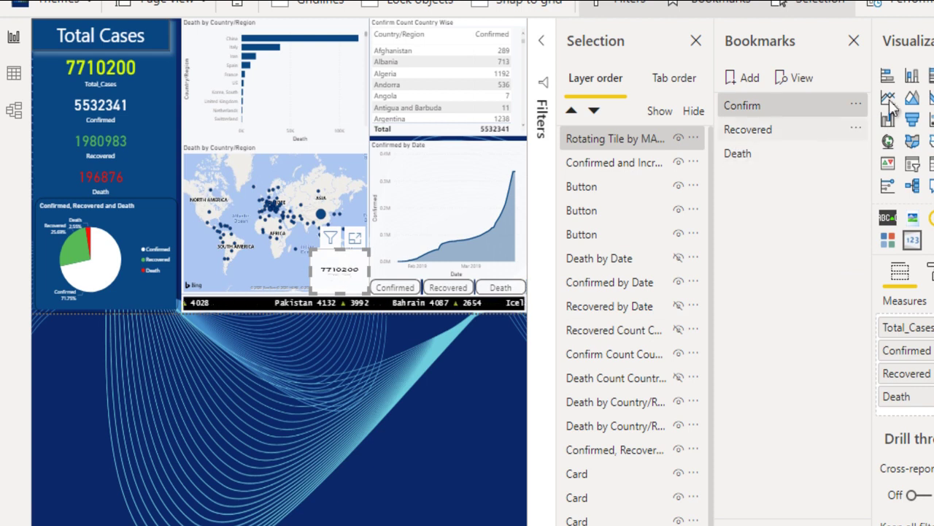
pyautogui.click(857, 107)
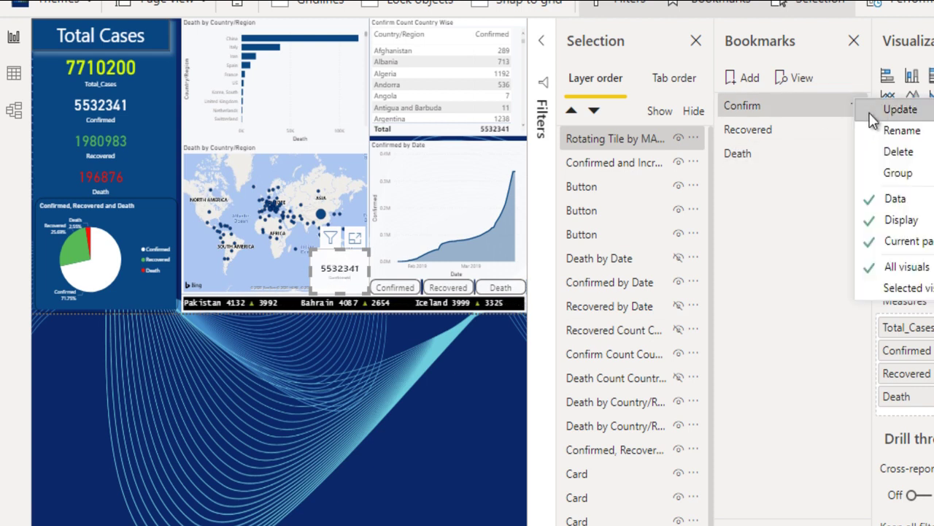
pyautogui.click(875, 108)
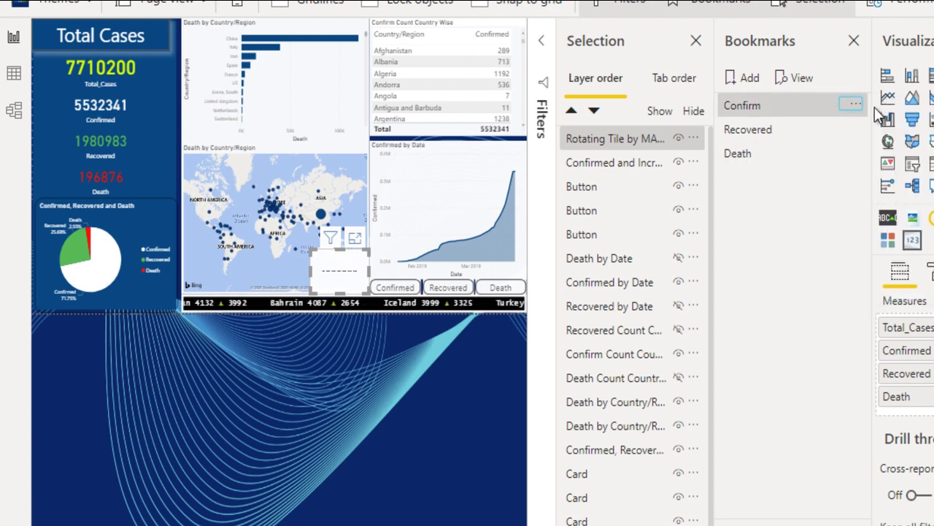
# Update the Recovered bookmark to a view with the Death by Date and Confirmed by Date charts and the Confirm and Death count tables hidden
pyautogui.click(750, 135)
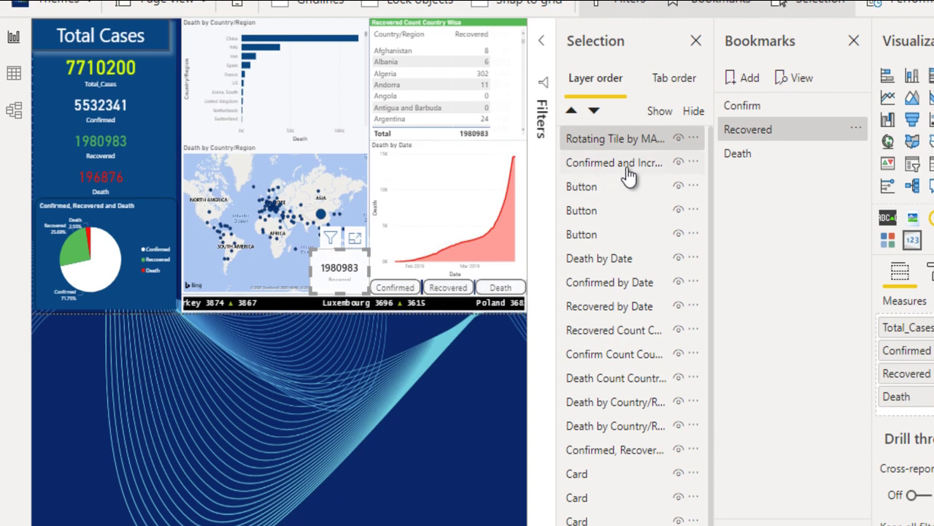
pyautogui.click(678, 257)
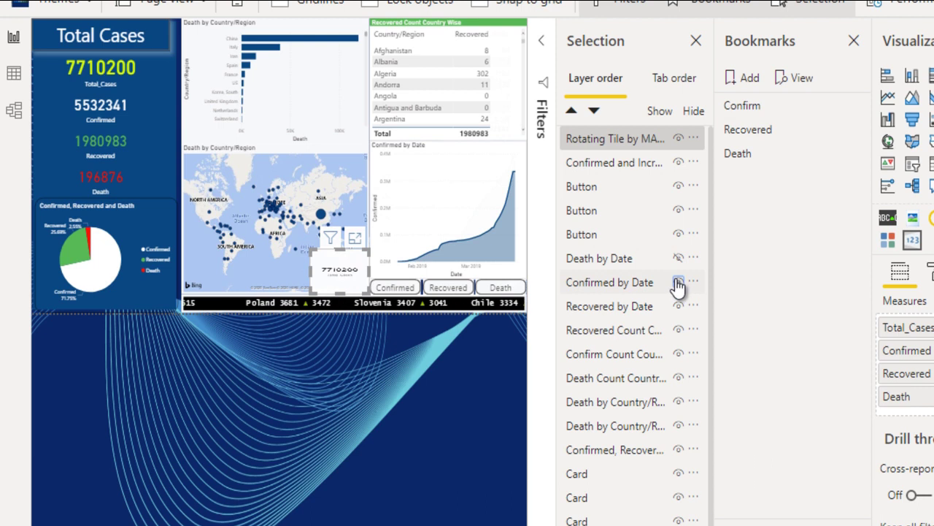
pyautogui.click(678, 282)
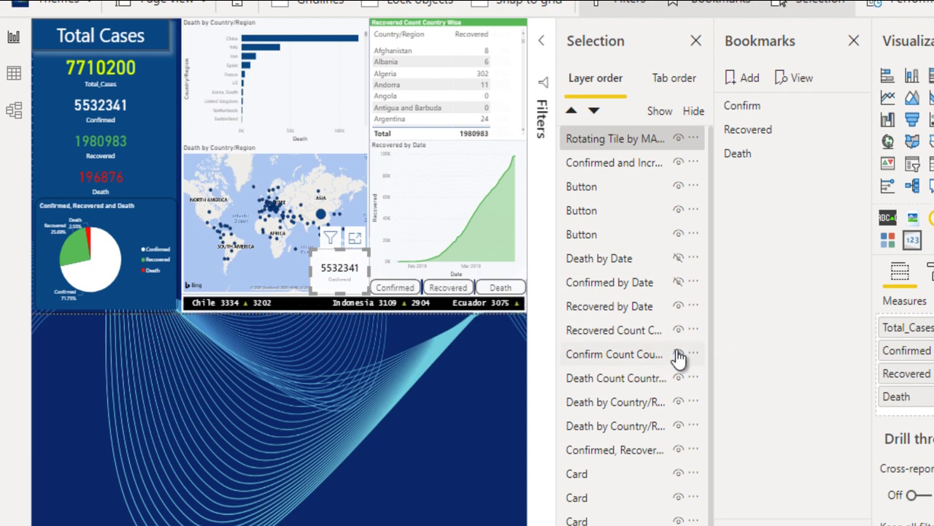
pyautogui.click(679, 354)
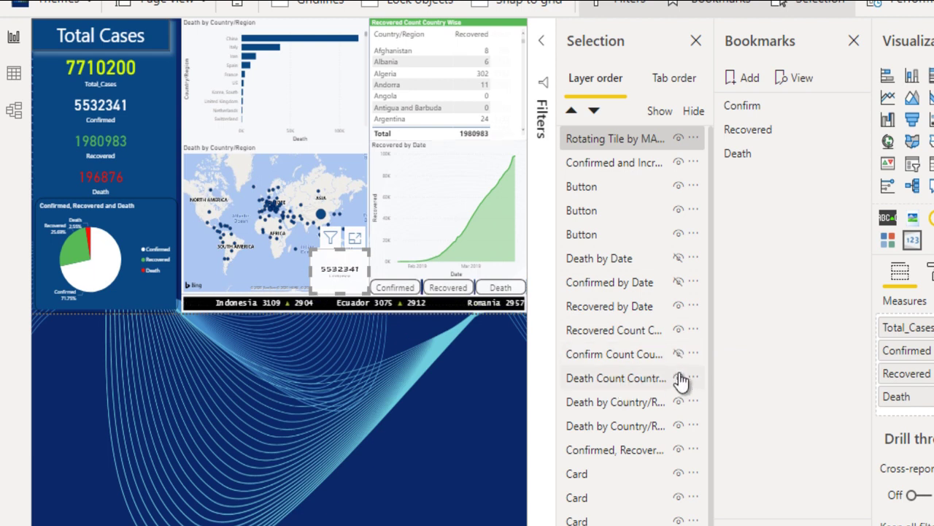
pyautogui.click(678, 378)
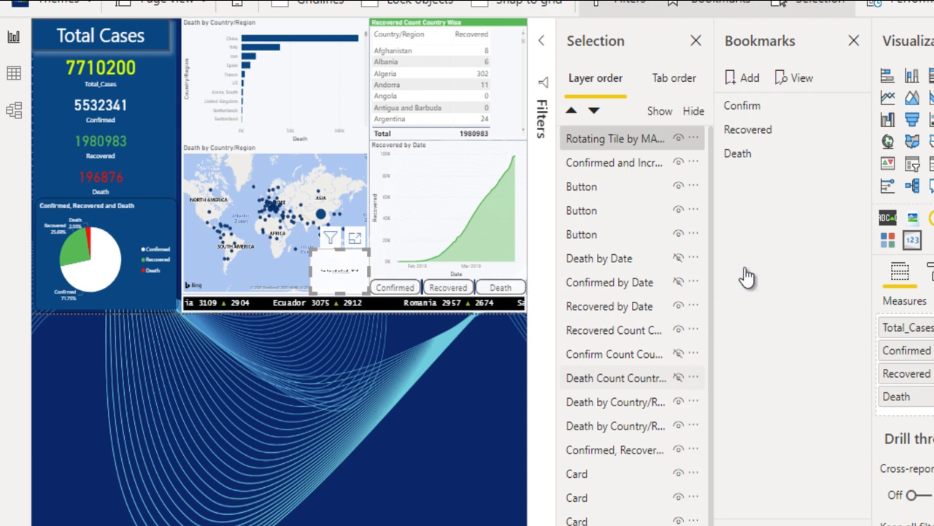
pyautogui.click(858, 133)
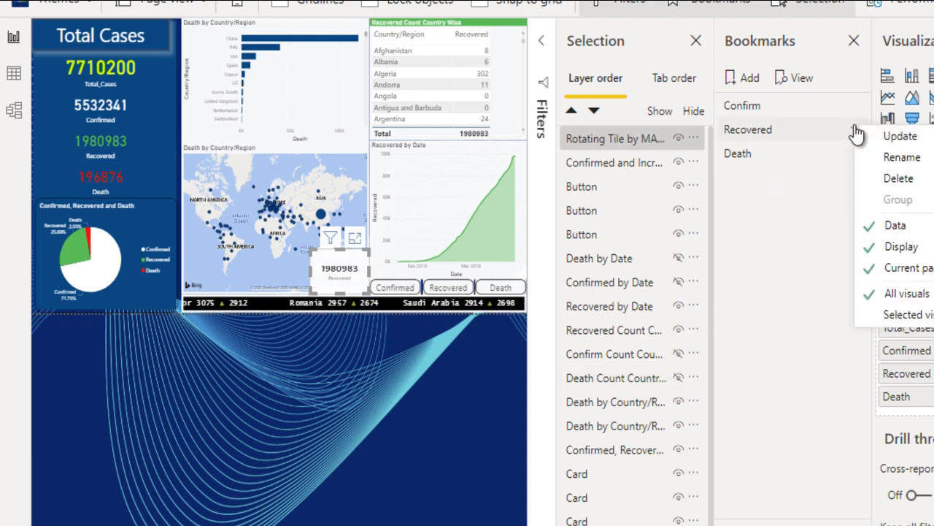
pyautogui.click(879, 137)
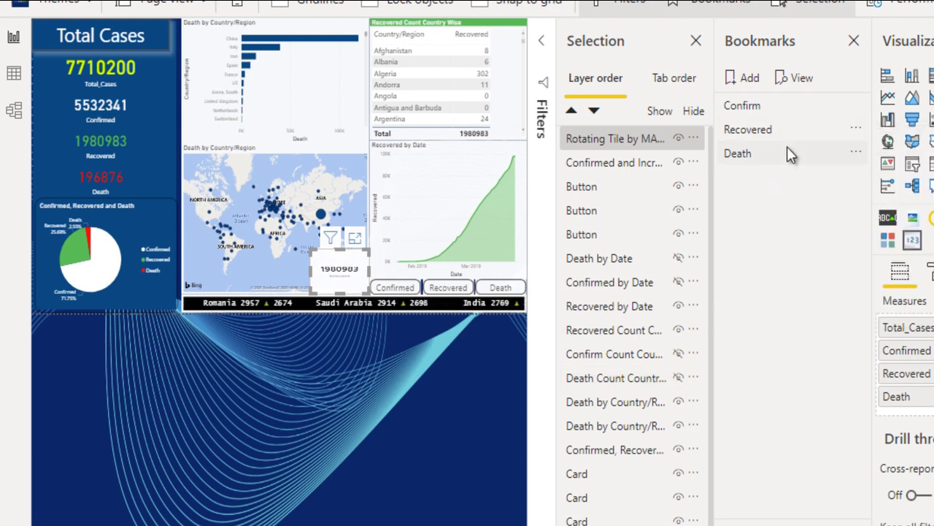
# Update the Death bookmark with the Confirmed and Recovered date charts and count tables hidden, and close the bookmark and layer-order lists
pyautogui.click(750, 154)
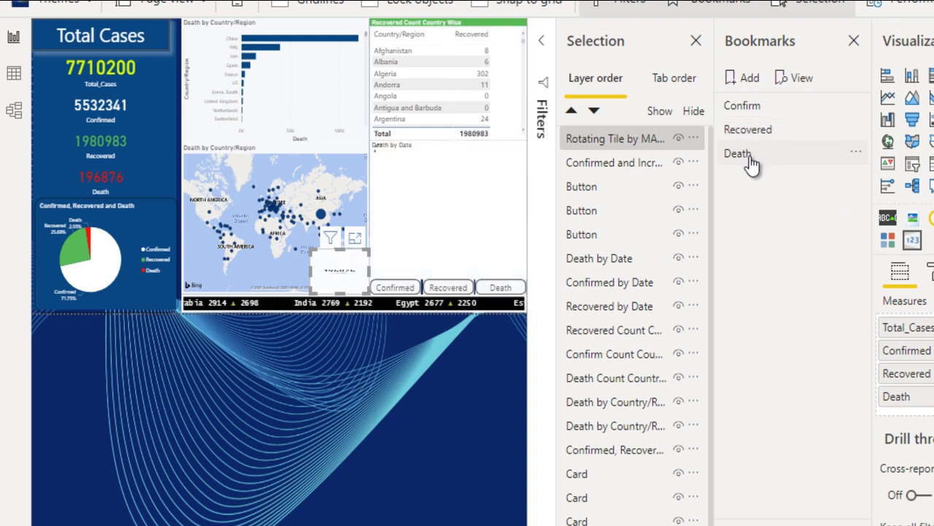
pyautogui.click(678, 283)
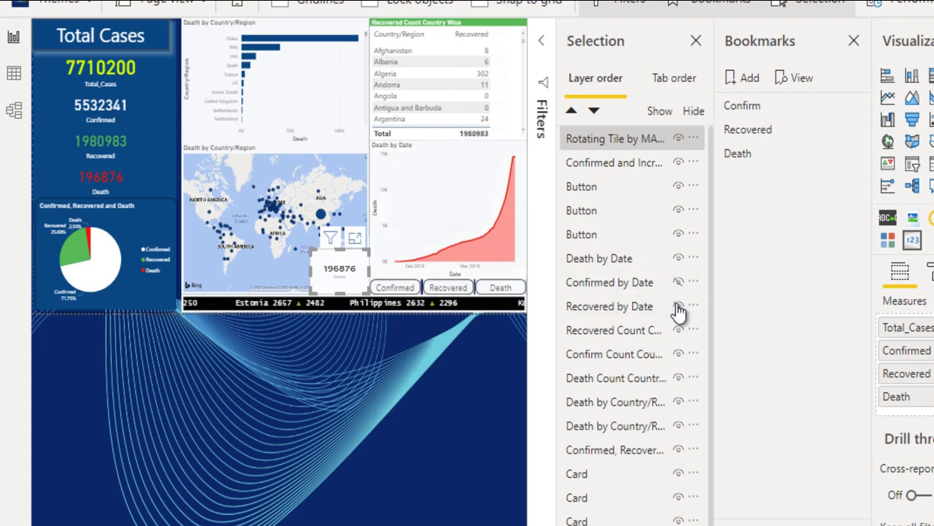
pyautogui.click(677, 306)
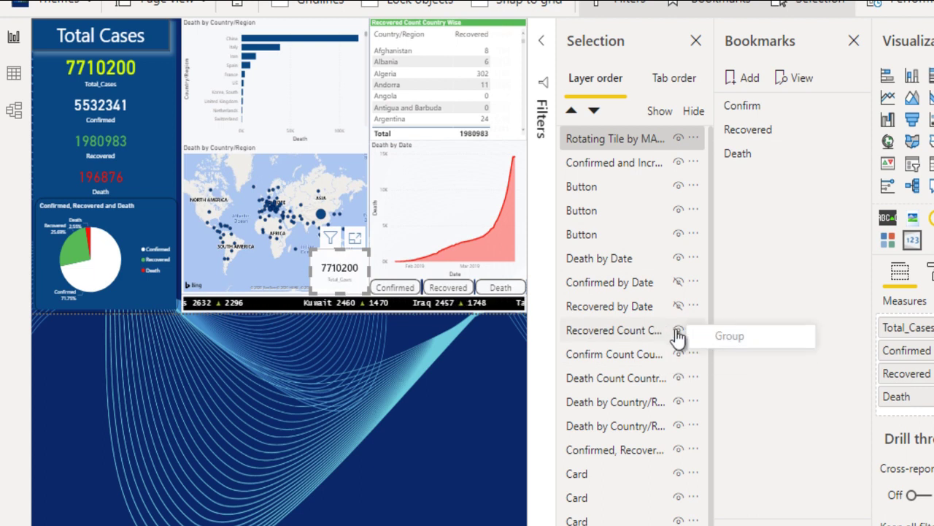
pyautogui.click(678, 332)
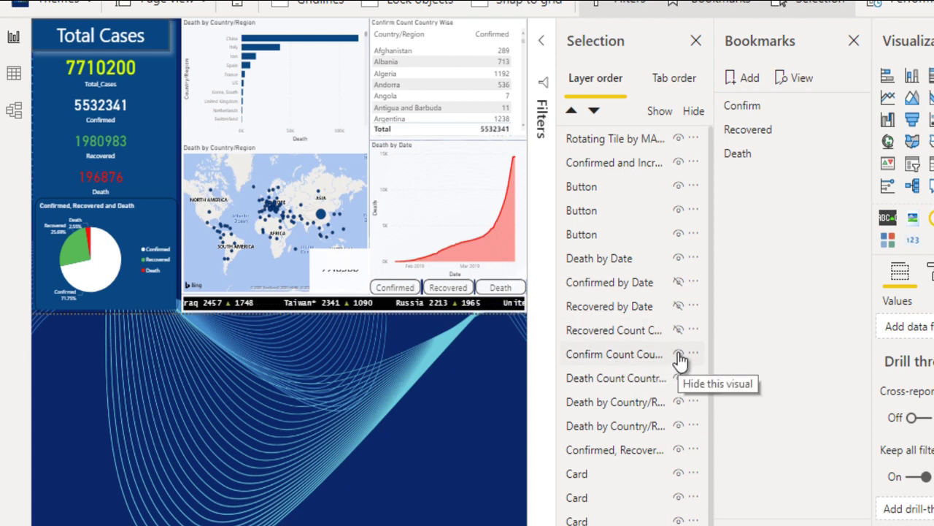
pyautogui.click(679, 357)
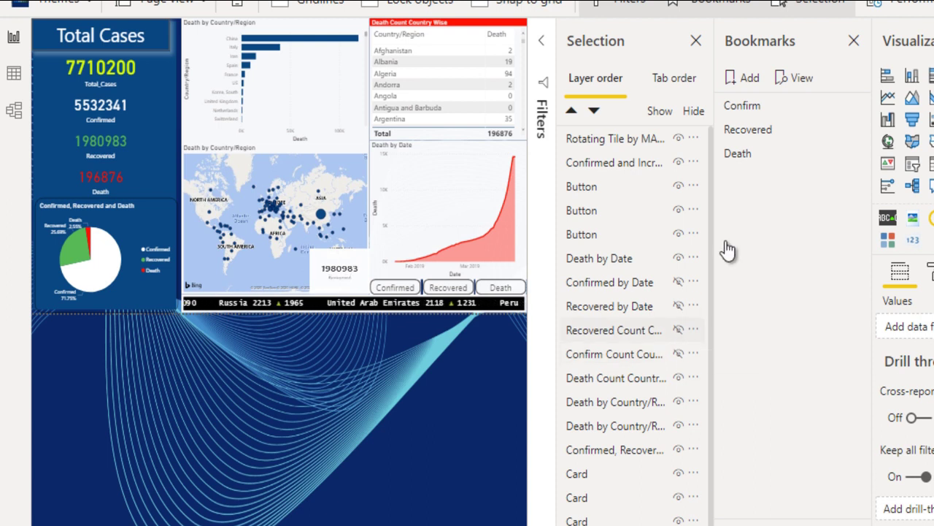
pyautogui.click(856, 160)
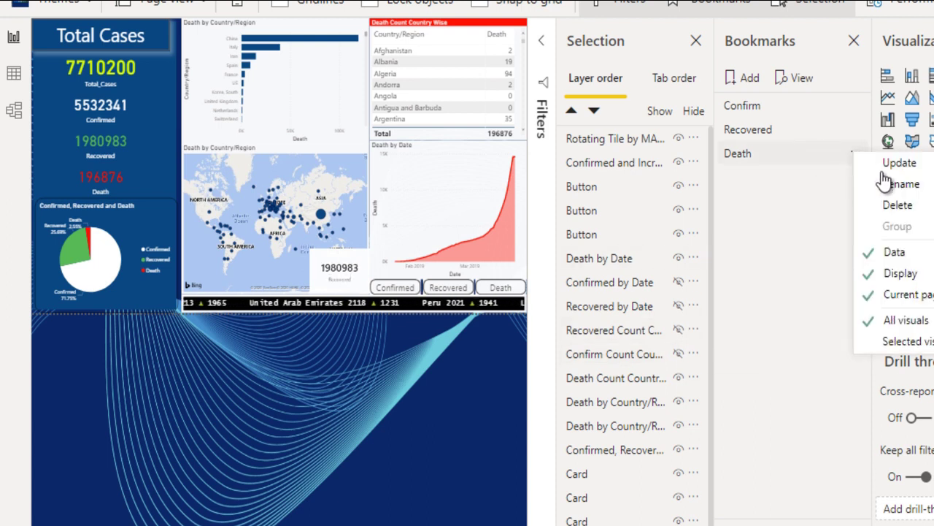
pyautogui.click(885, 162)
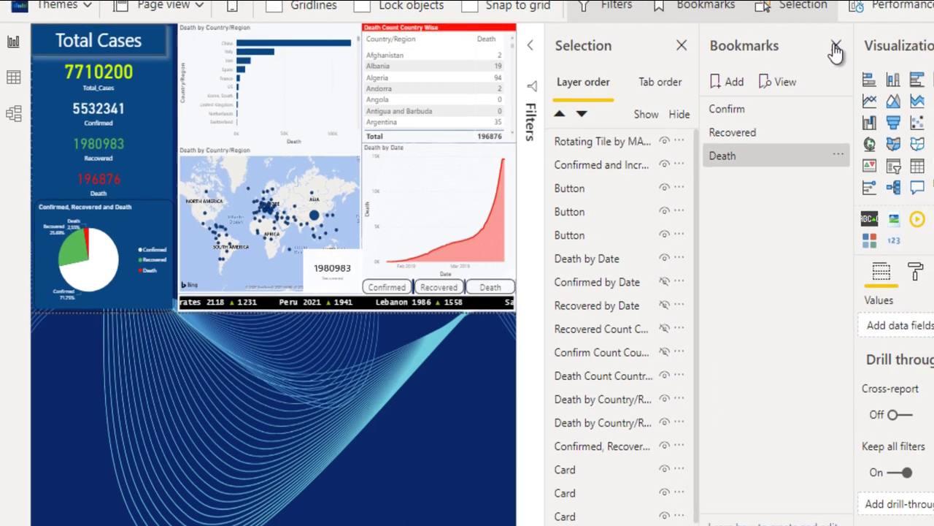
pyautogui.click(854, 40)
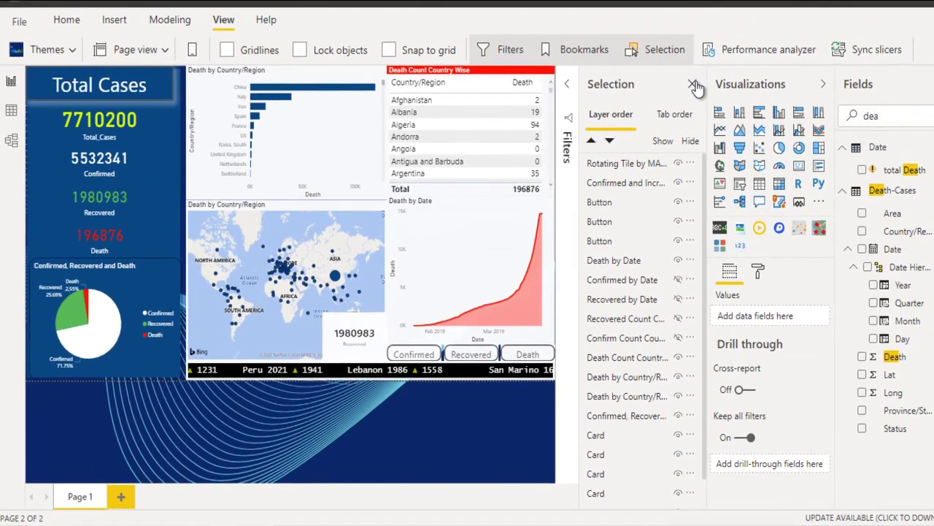
pyautogui.click(710, 80)
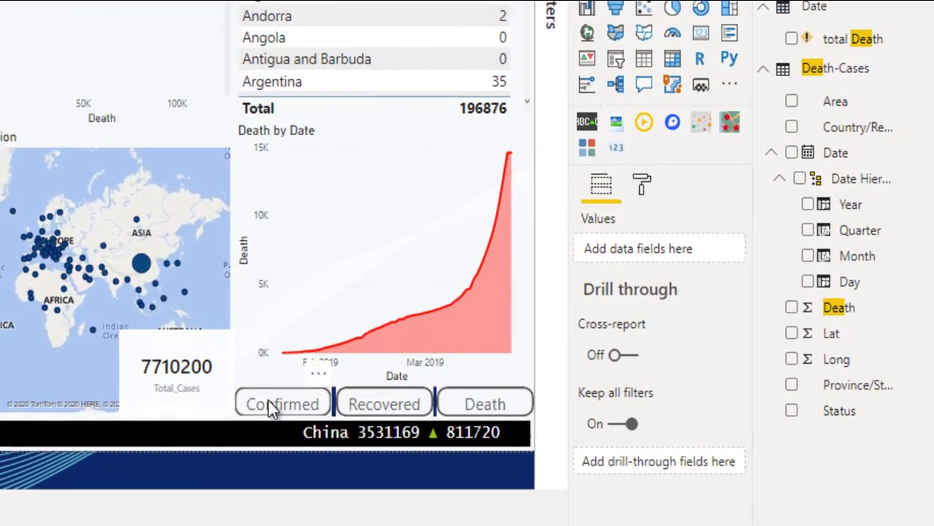
# Turn on the Confirmed button's action, with type Bookmark and the Confirm bookmark as its target
pyautogui.click(268, 405)
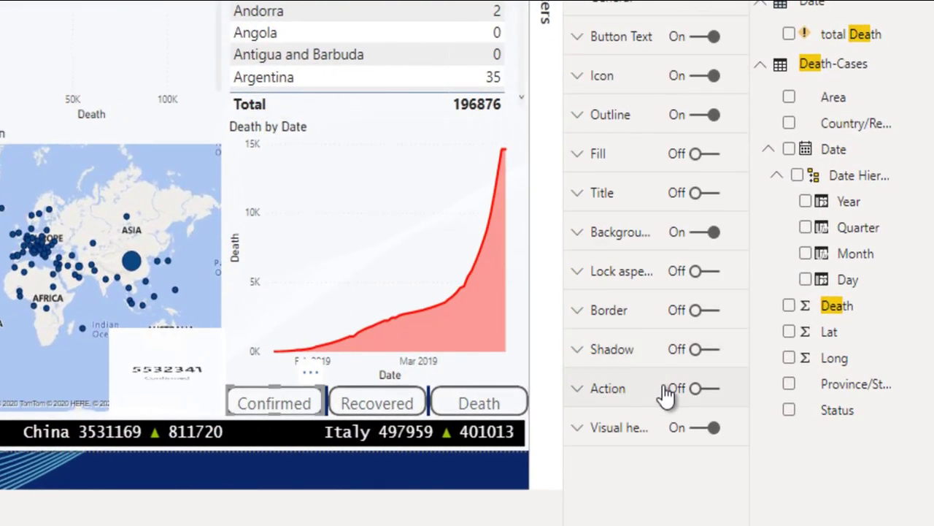
pyautogui.click(697, 389)
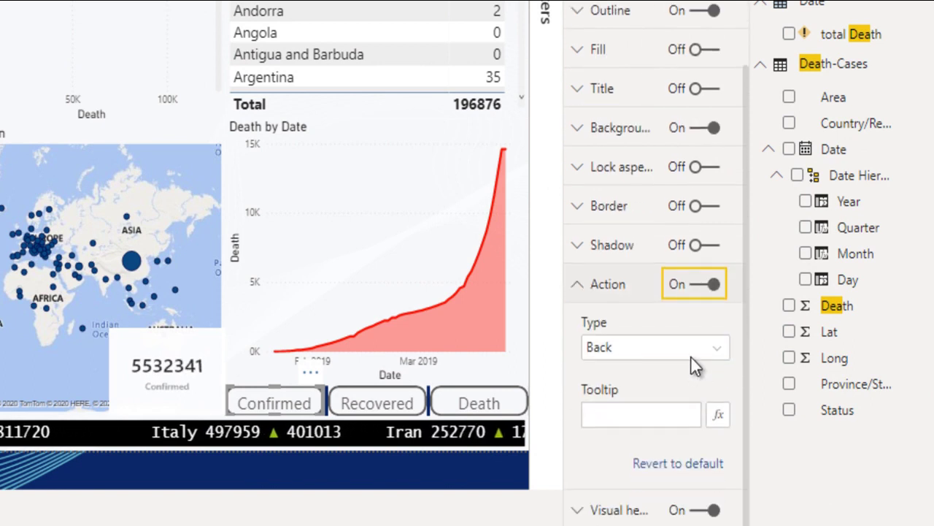
pyautogui.click(663, 349)
pyautogui.click(648, 398)
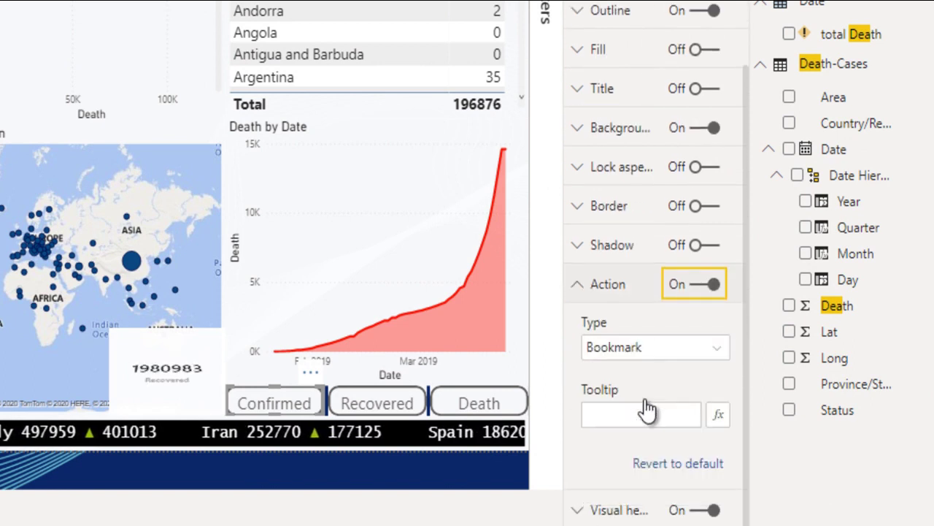
pyautogui.click(632, 423)
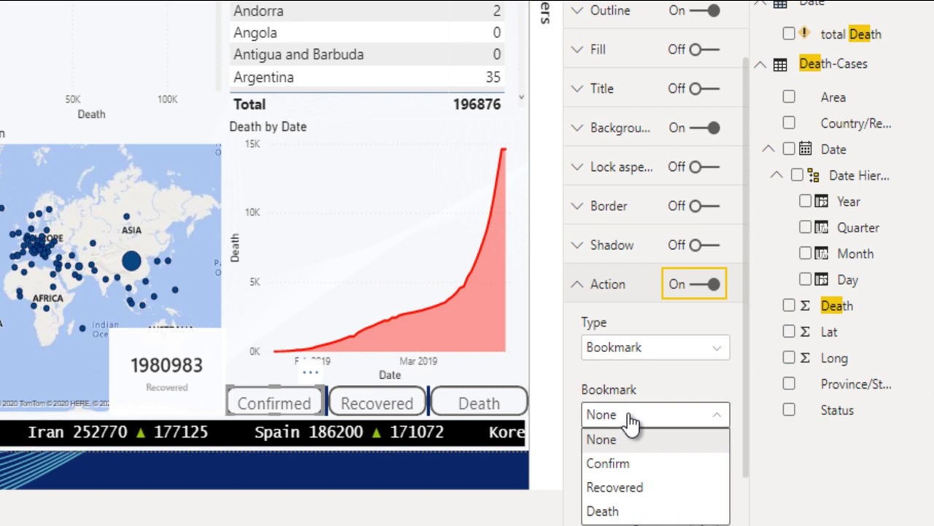
pyautogui.click(606, 460)
# Turn on the Recovered button's action, with type Bookmark and the Recovered bookmark as its target
pyautogui.click(382, 398)
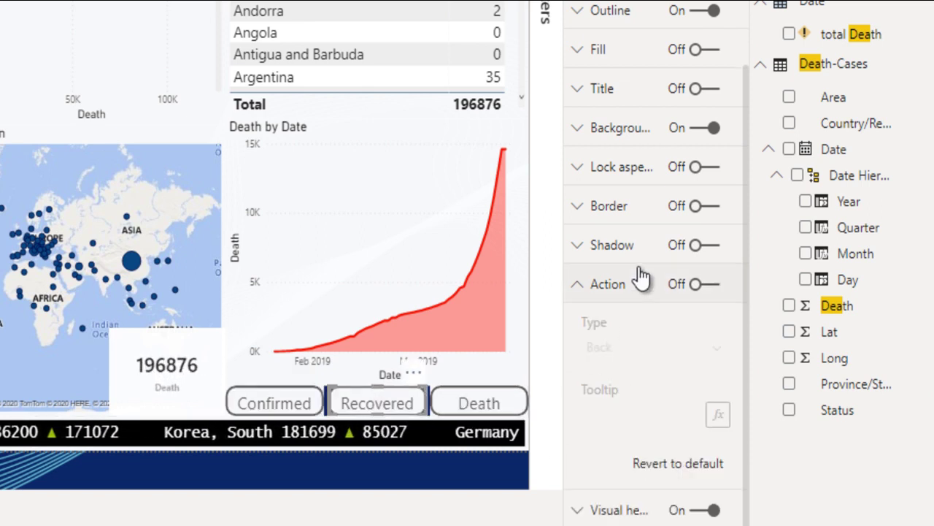
pyautogui.click(690, 284)
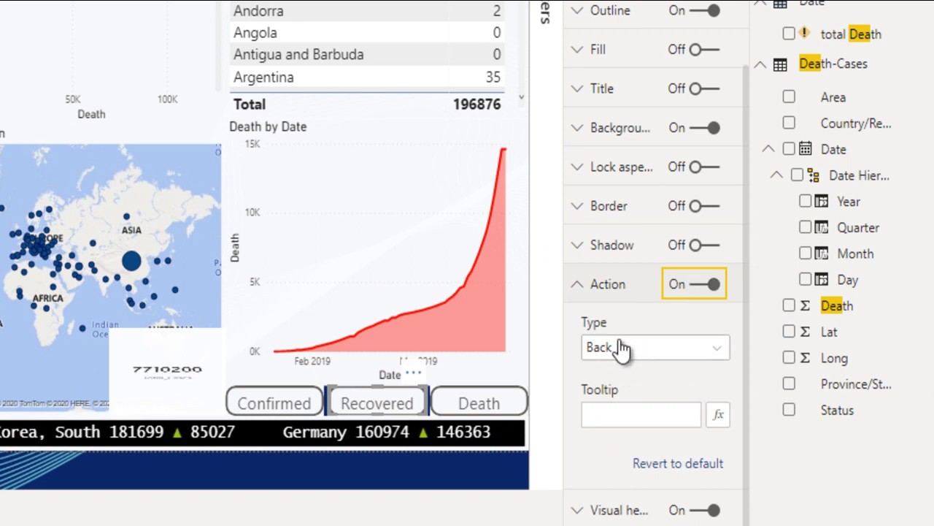
pyautogui.click(617, 355)
pyautogui.click(617, 395)
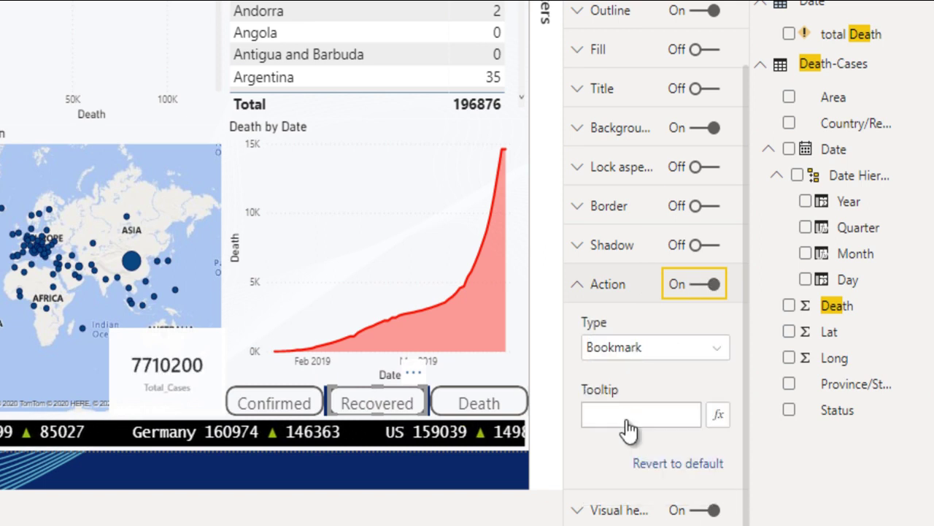
pyautogui.click(620, 414)
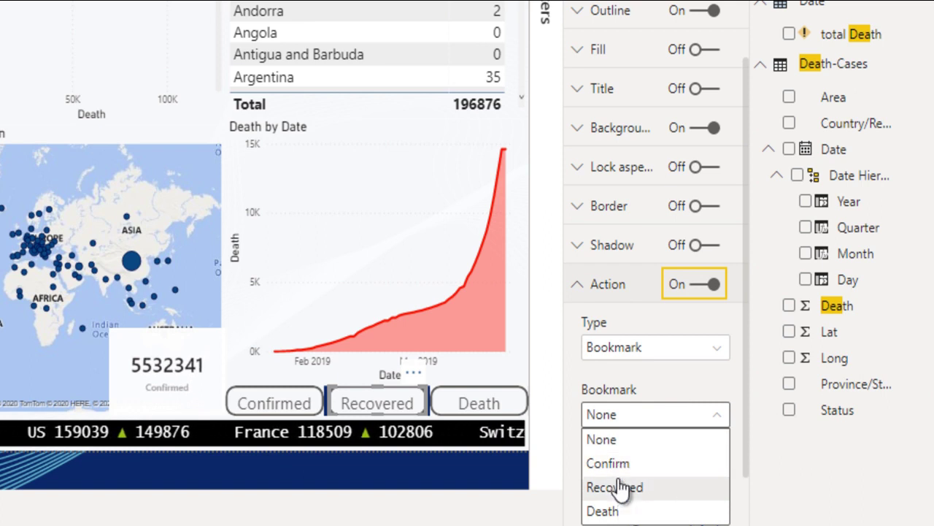
pyautogui.click(619, 487)
# Turn on the Death button's action, with type Bookmark and the Death bookmark as its target
pyautogui.click(461, 401)
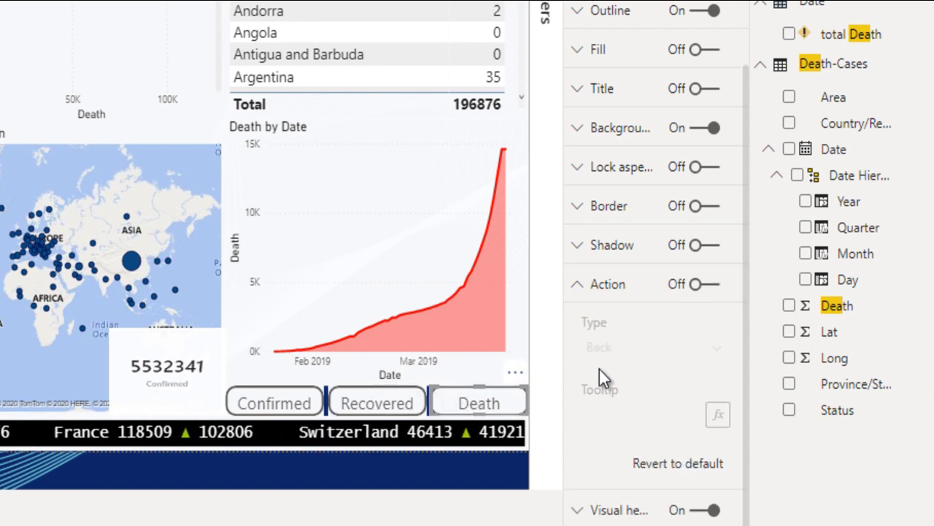
pyautogui.click(705, 286)
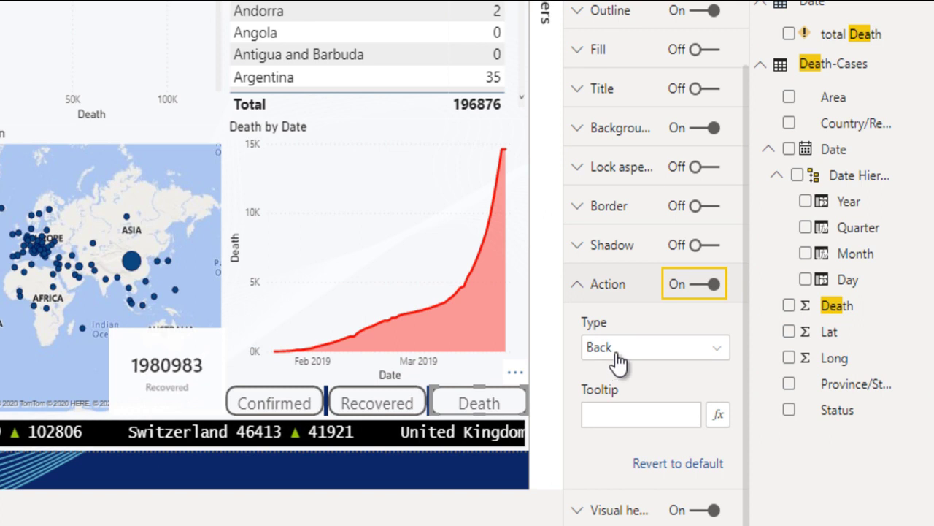
pyautogui.click(619, 354)
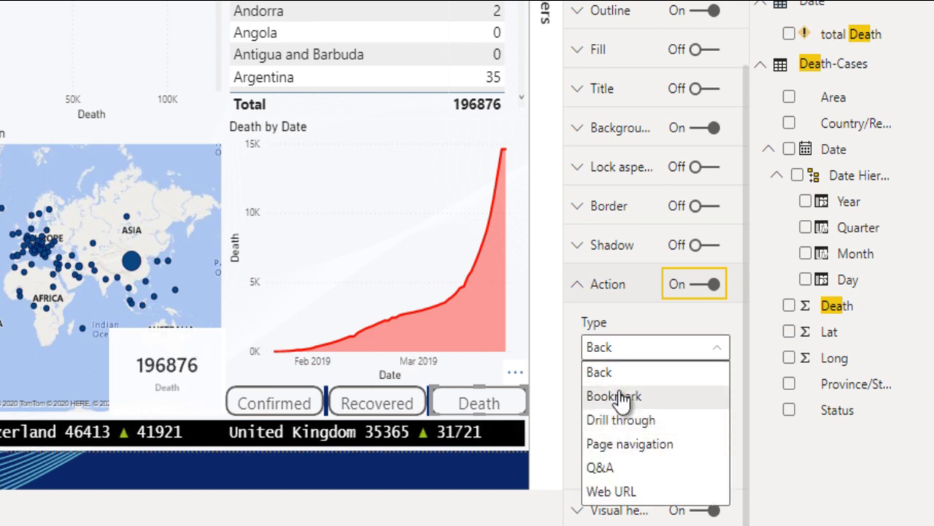
pyautogui.click(620, 396)
pyautogui.click(634, 418)
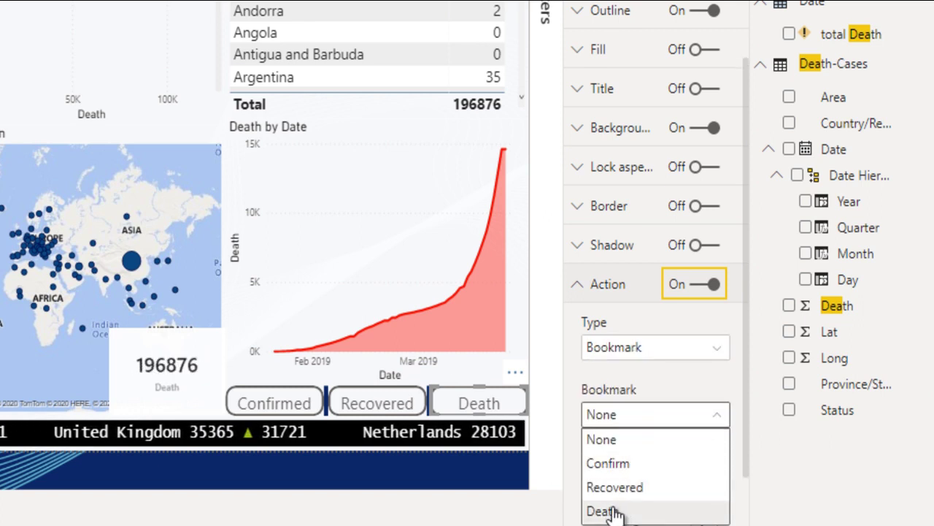
pyautogui.click(617, 511)
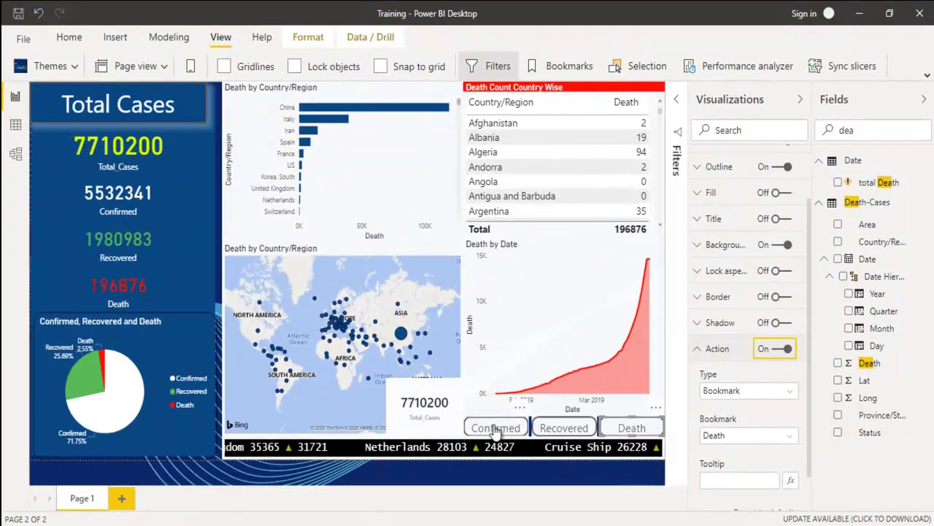
# Follow the Confirmed button's bookmark link and extend the Confirm Count Country Wise table slightly downward toward the date chart
pyautogui.keyDown('ctrl'); pyautogui.click(496, 429); pyautogui.keyUp('ctrl')
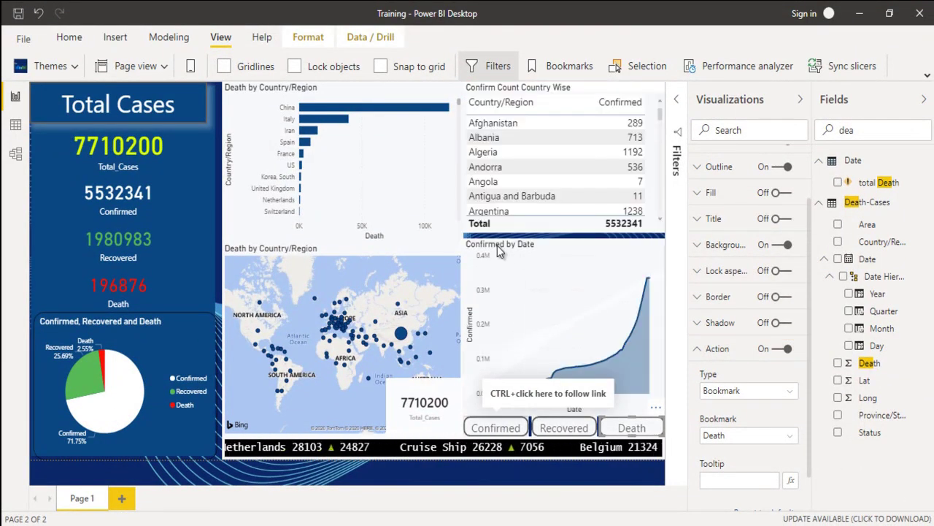
pyautogui.click(565, 227)
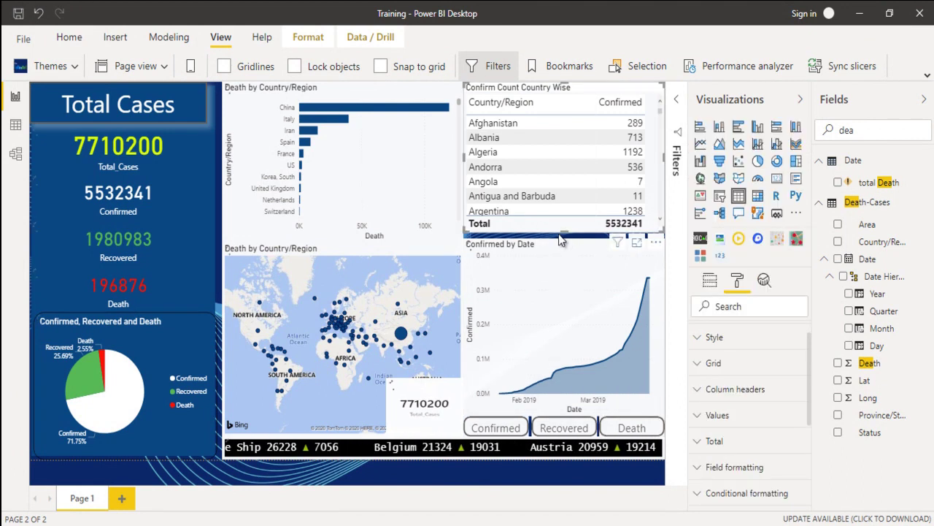
pyautogui.moveTo(562, 230); pyautogui.dragTo(562, 235)
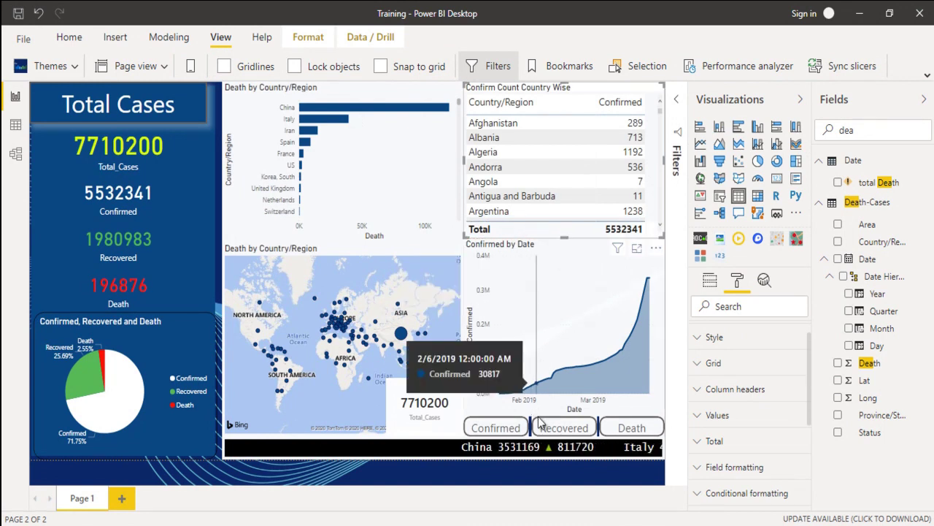
# Test the Recovered and Death buttons by following their bookmark links
pyautogui.keyDown('ctrl'); pyautogui.click(564, 429); pyautogui.keyUp('ctrl')
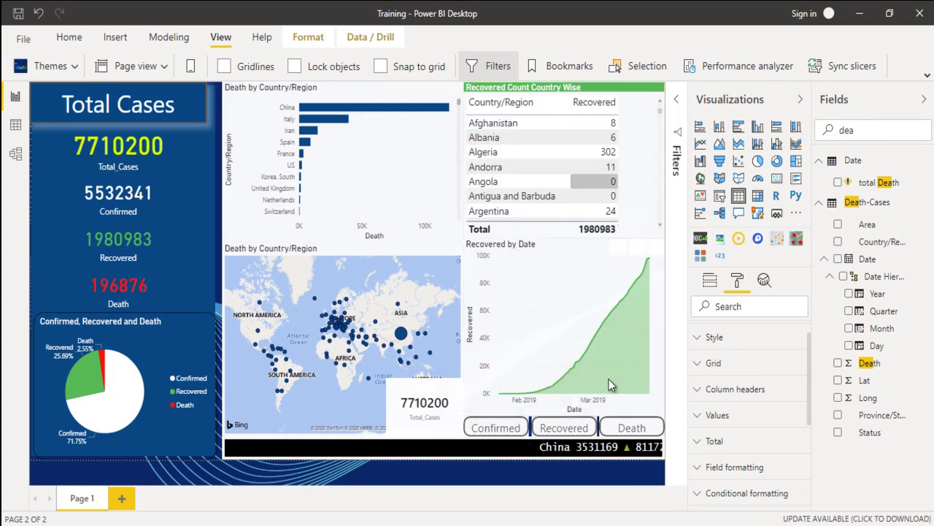
pyautogui.keyDown('ctrl'); pyautogui.click(630, 431); pyautogui.keyUp('ctrl')
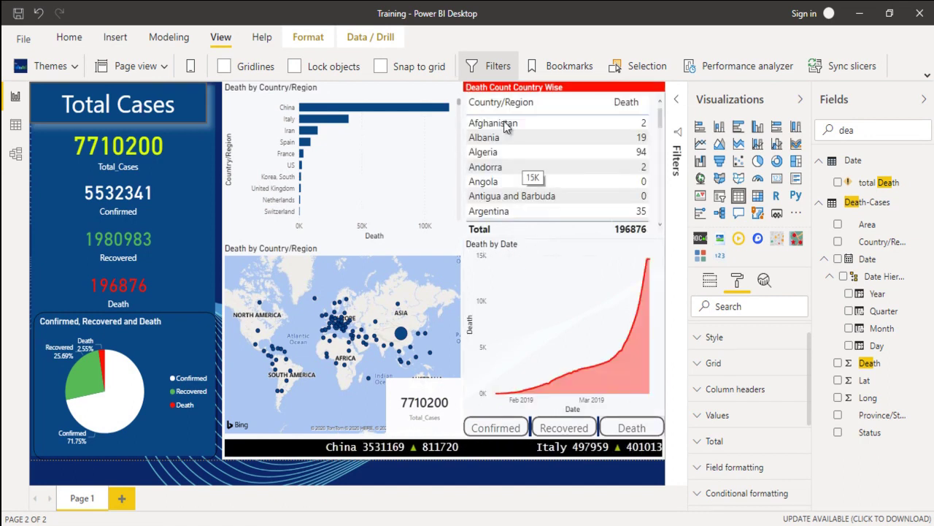
# Deselect the visuals and collapse the Visualizations and Fields panes to enlarge the report page
pyautogui.click(222, 208)
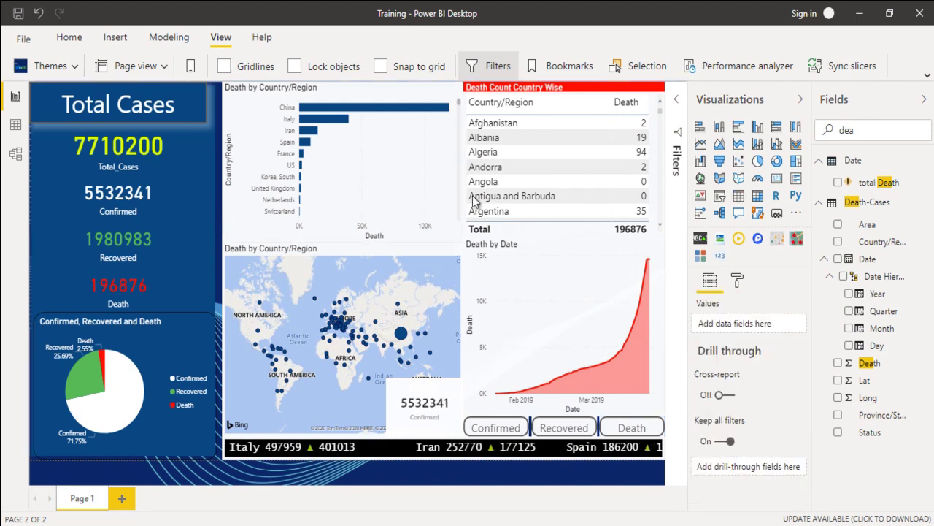
pyautogui.click(803, 102)
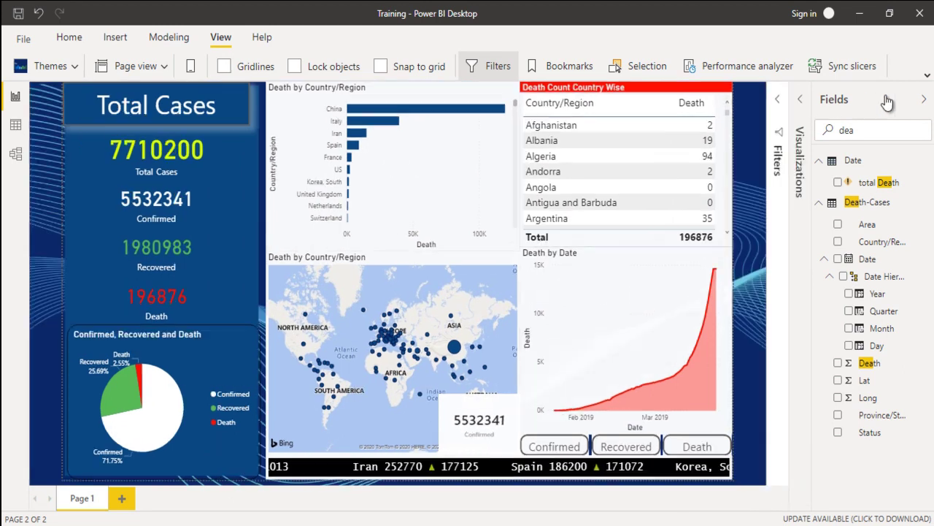
pyautogui.click(924, 102)
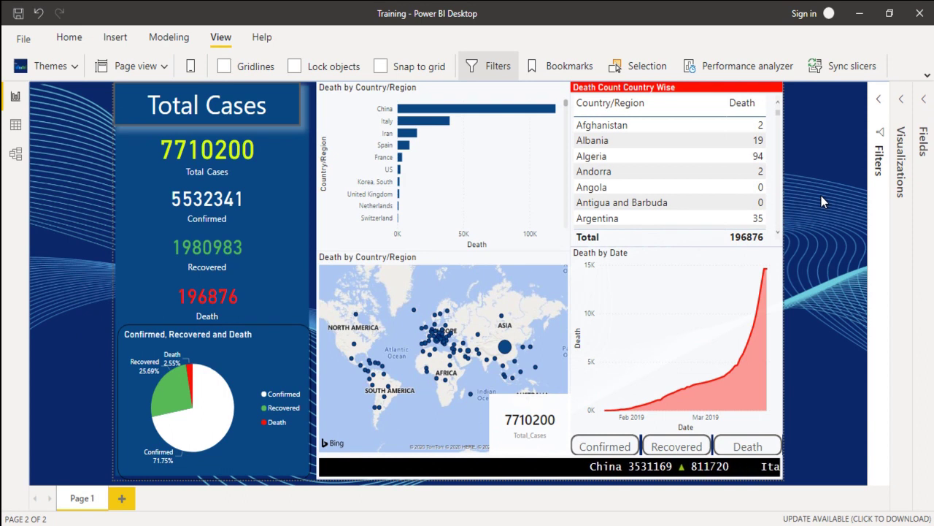